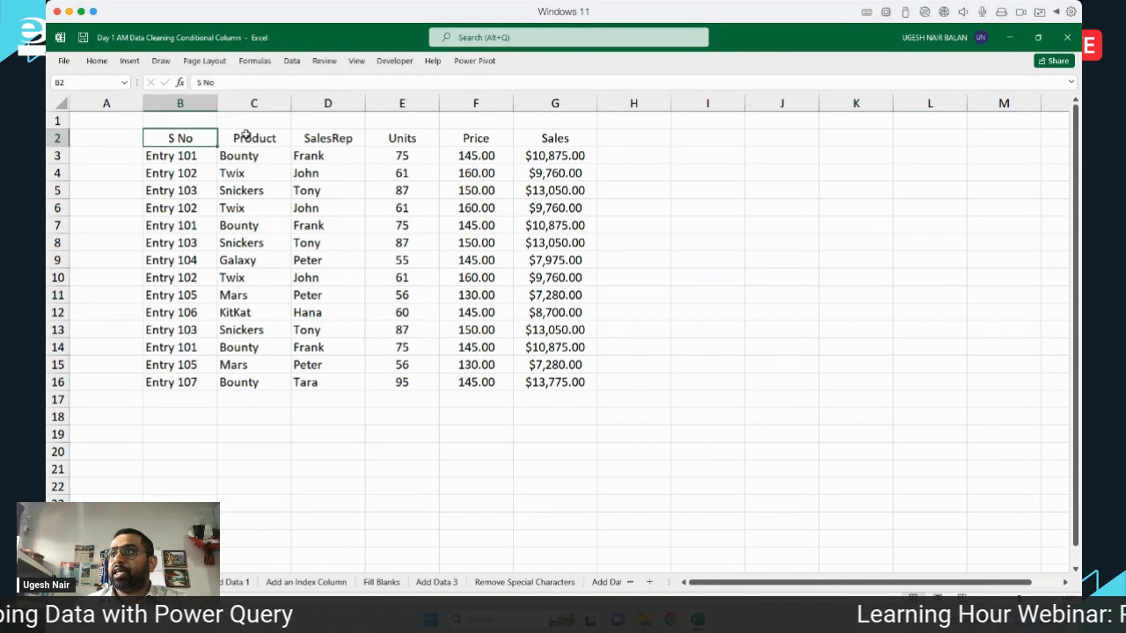
Examine the column headers from Product to Price and the full Sales column of the data range.
click(250, 135)
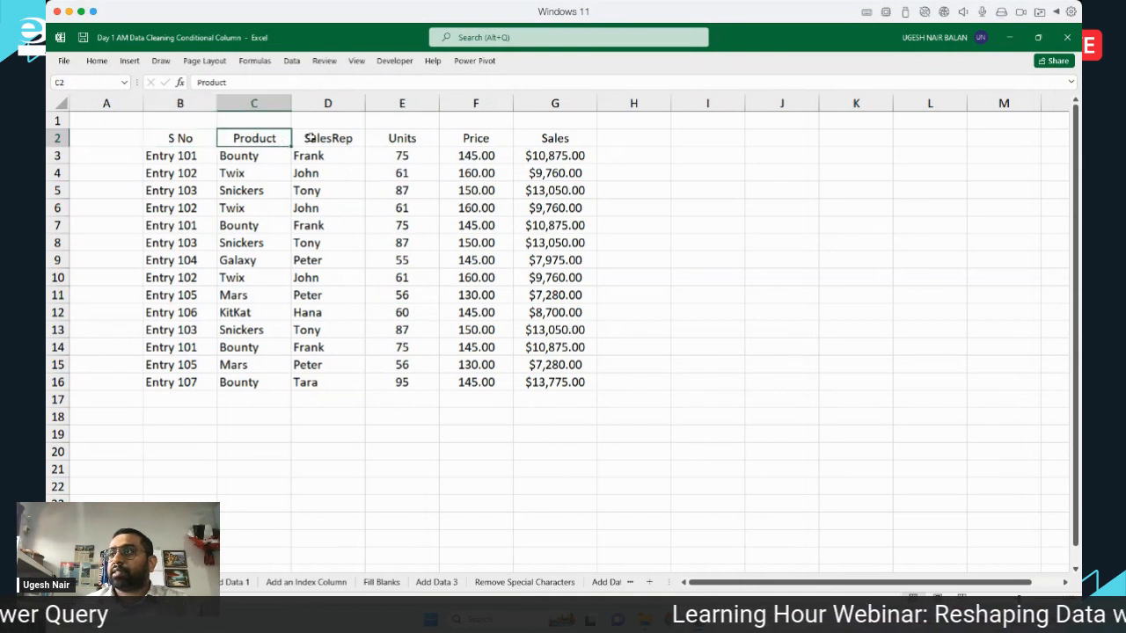
click(307, 138)
click(401, 141)
click(480, 139)
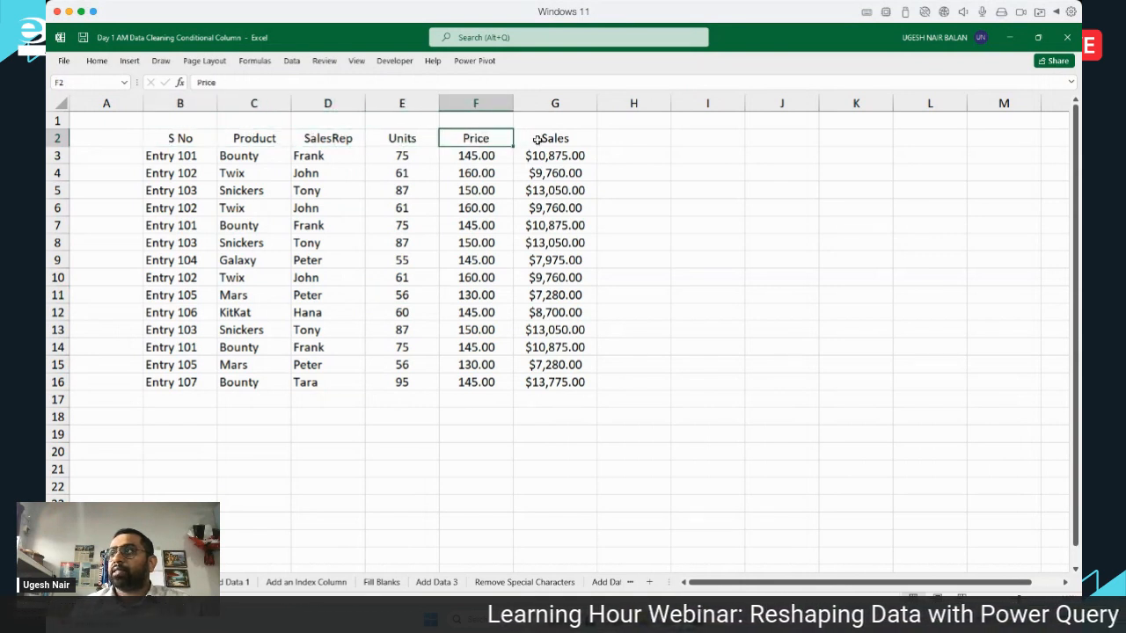
drag(549, 138, 561, 381)
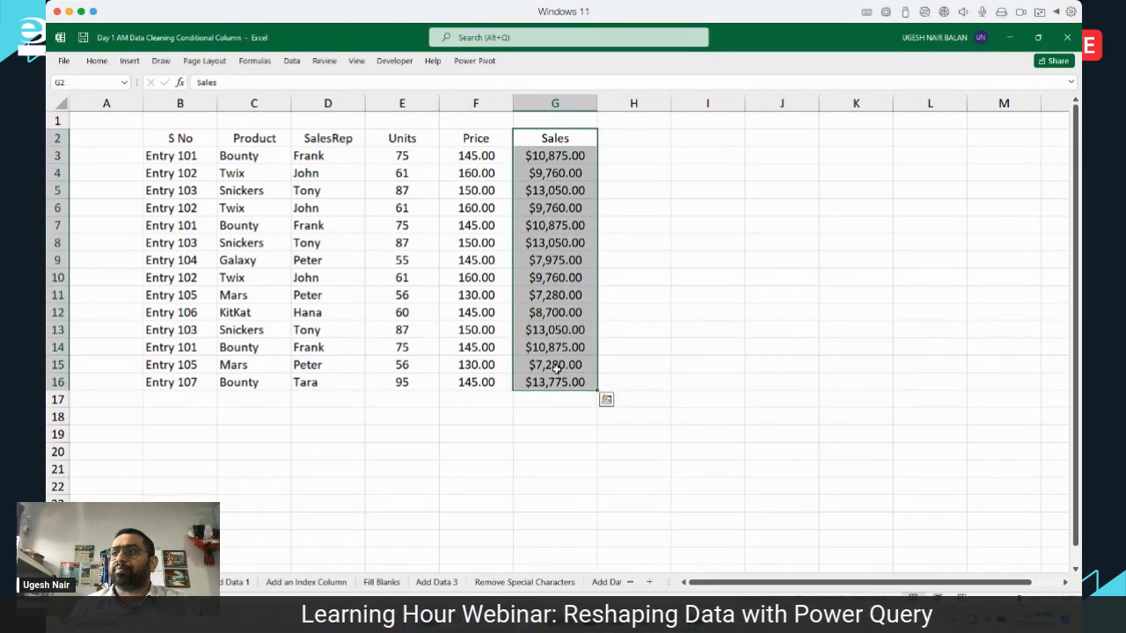
click(328, 243)
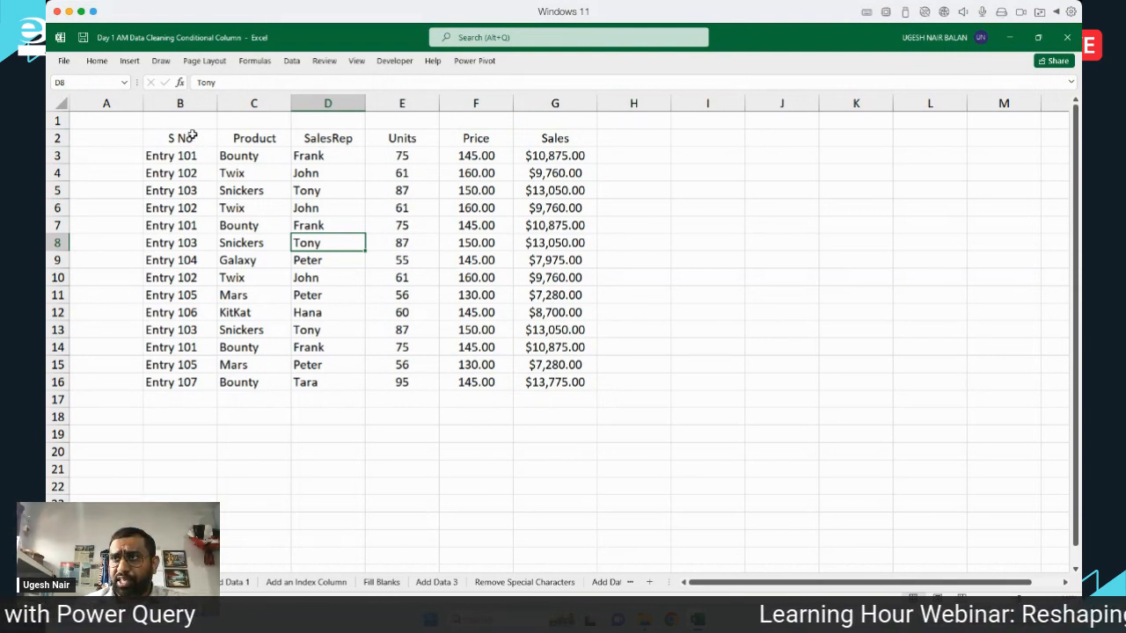
Examine the S No column for repeated entries, comparing the cells holding Entry 101 and Entry 102.
click(186, 103)
click(190, 158)
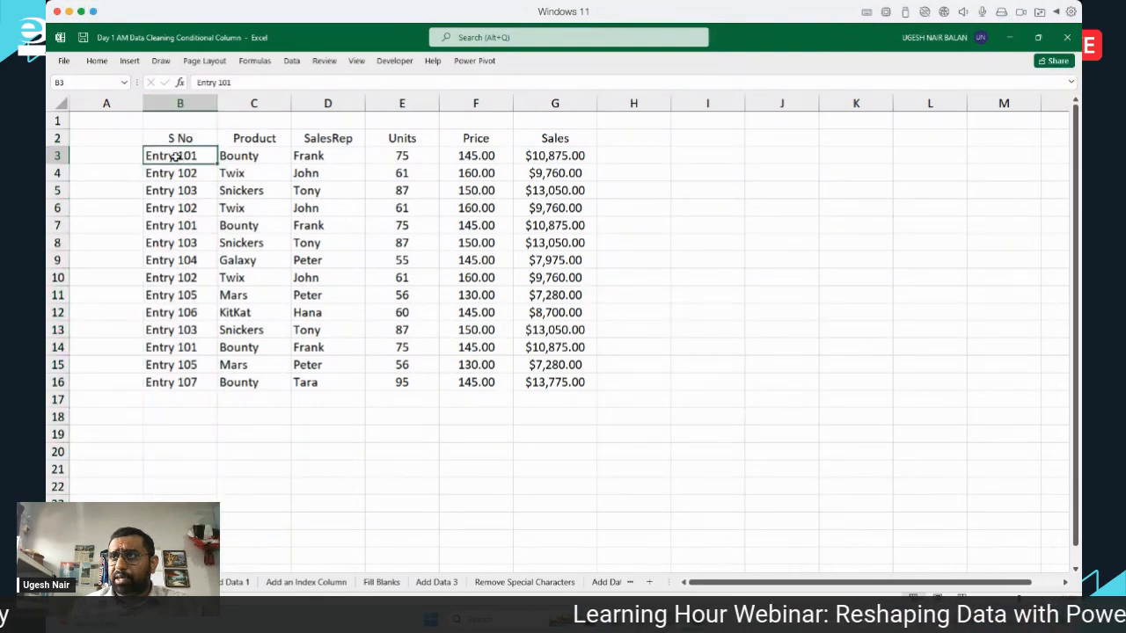
click(198, 227)
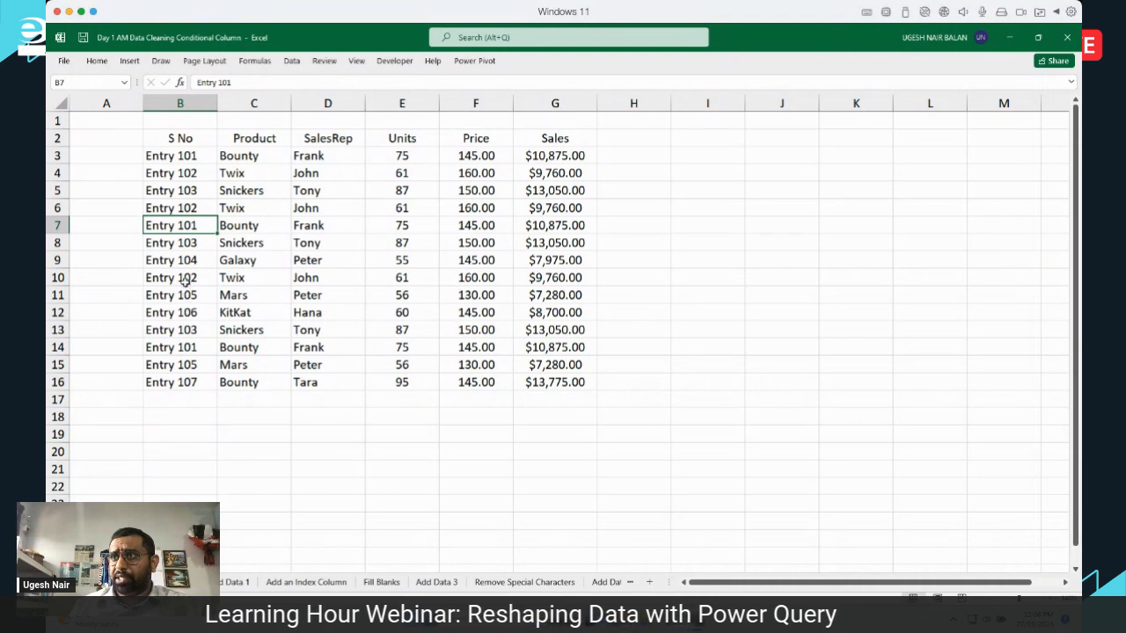
click(178, 156)
click(200, 228)
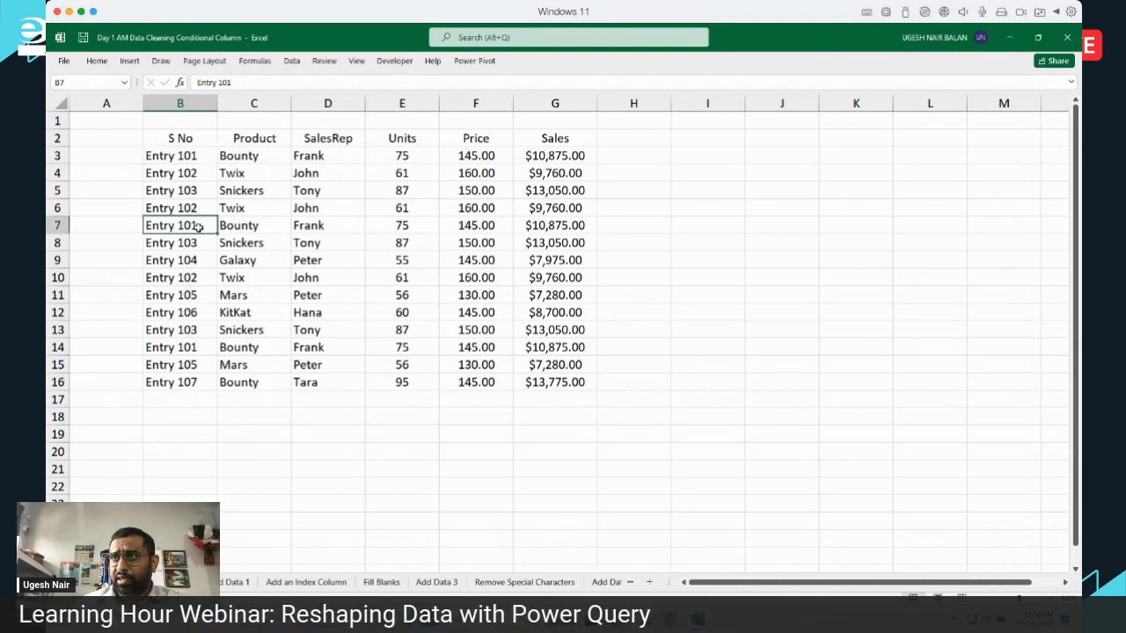
click(196, 343)
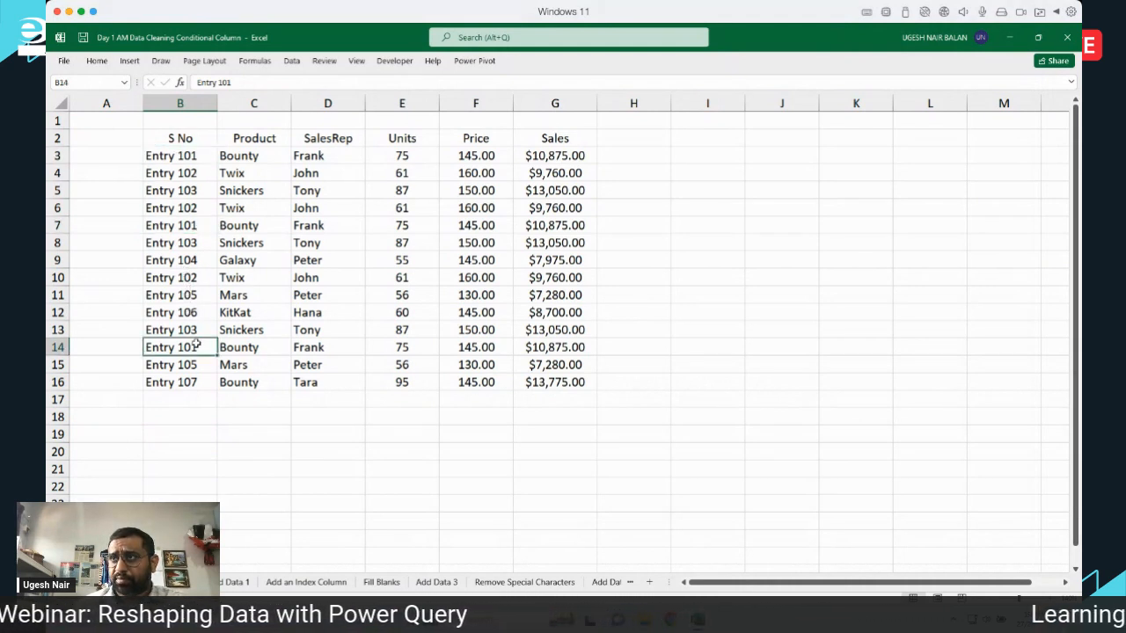
click(192, 175)
click(195, 212)
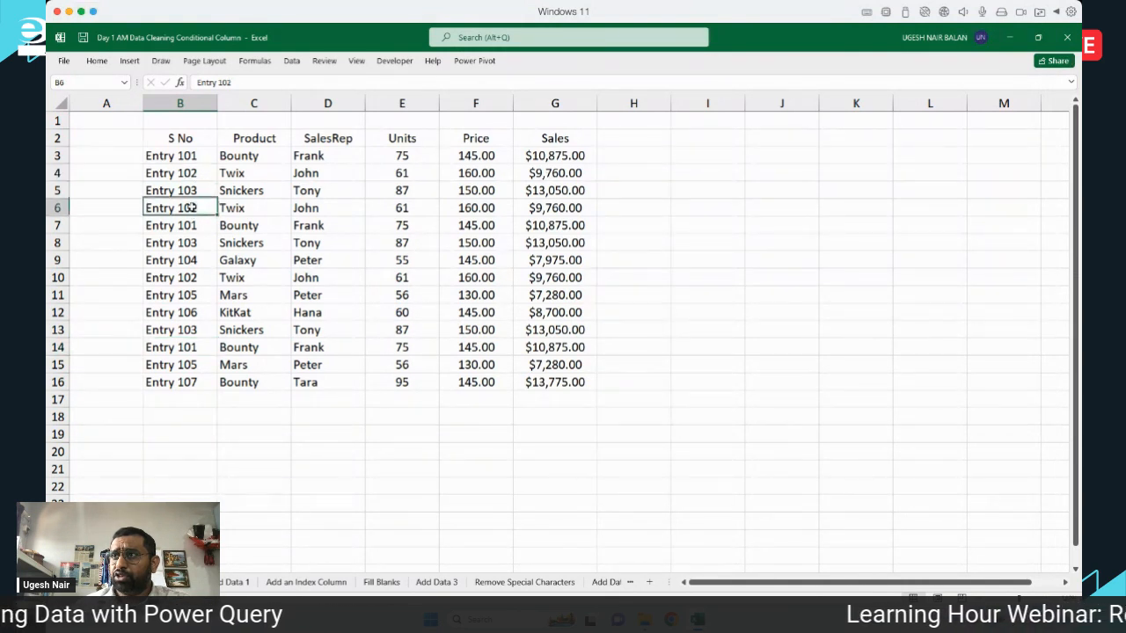
click(194, 277)
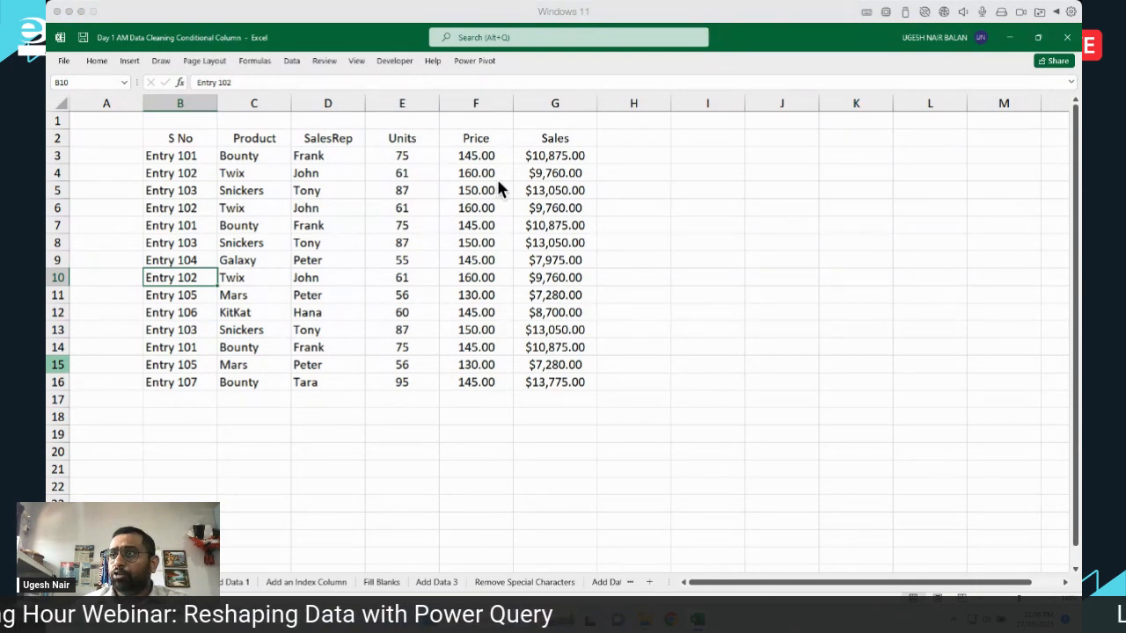
Bring up the Data commands and keep the ribbon permanently displayed above the sheet.
click(402, 206)
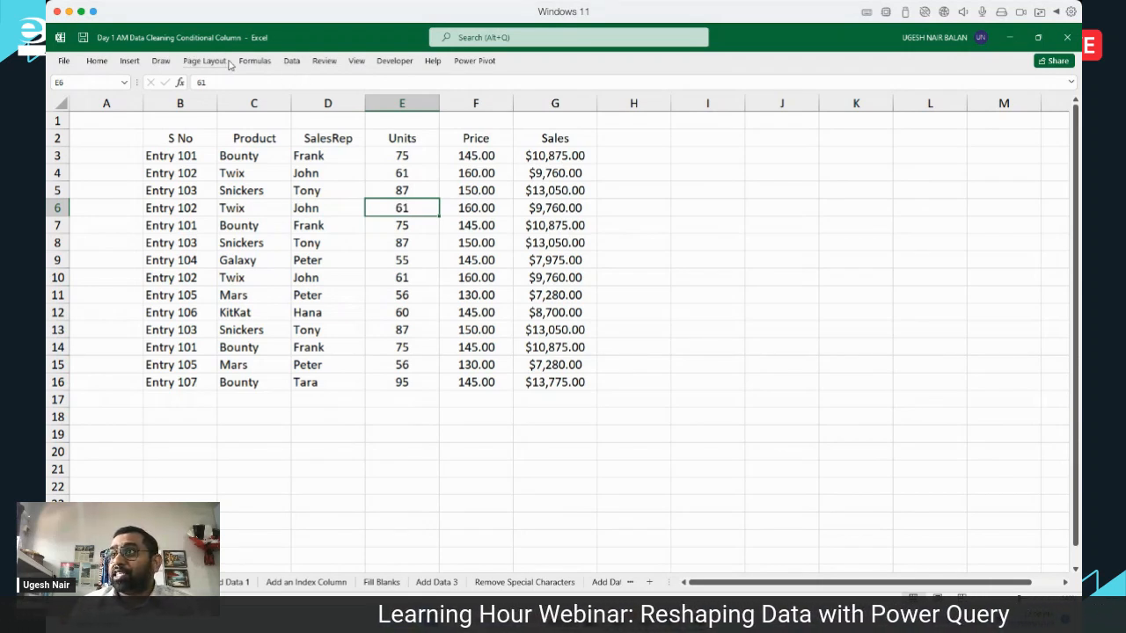
click(292, 60)
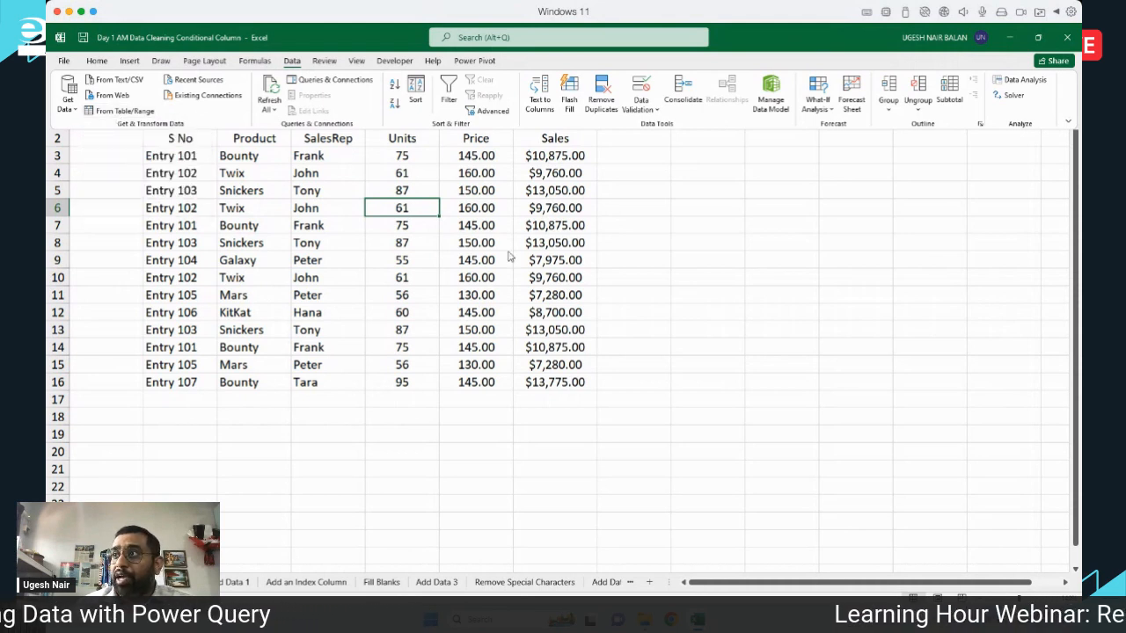
click(1068, 121)
click(1009, 188)
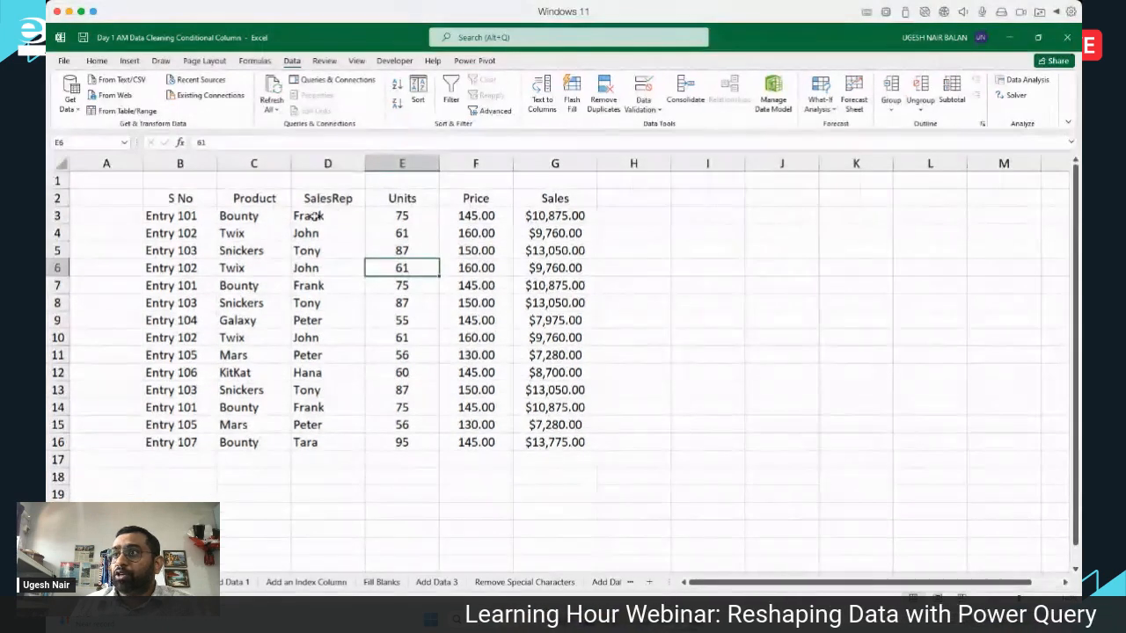
Convert the range B2:G16 into a table with headers and load it into the Power Query Editor.
click(407, 335)
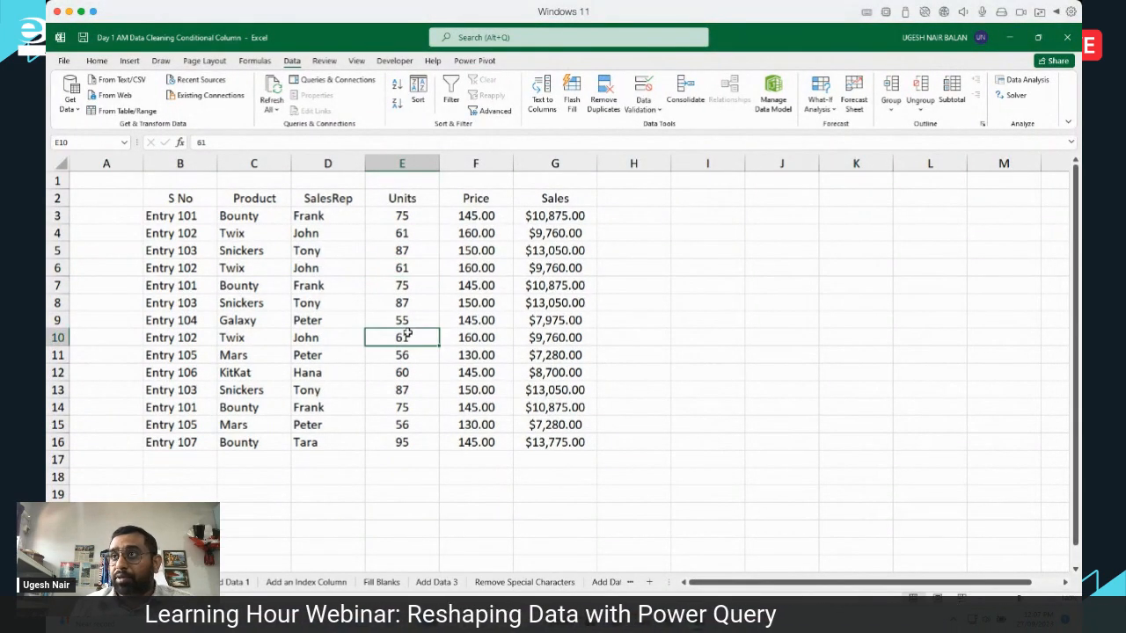
click(102, 111)
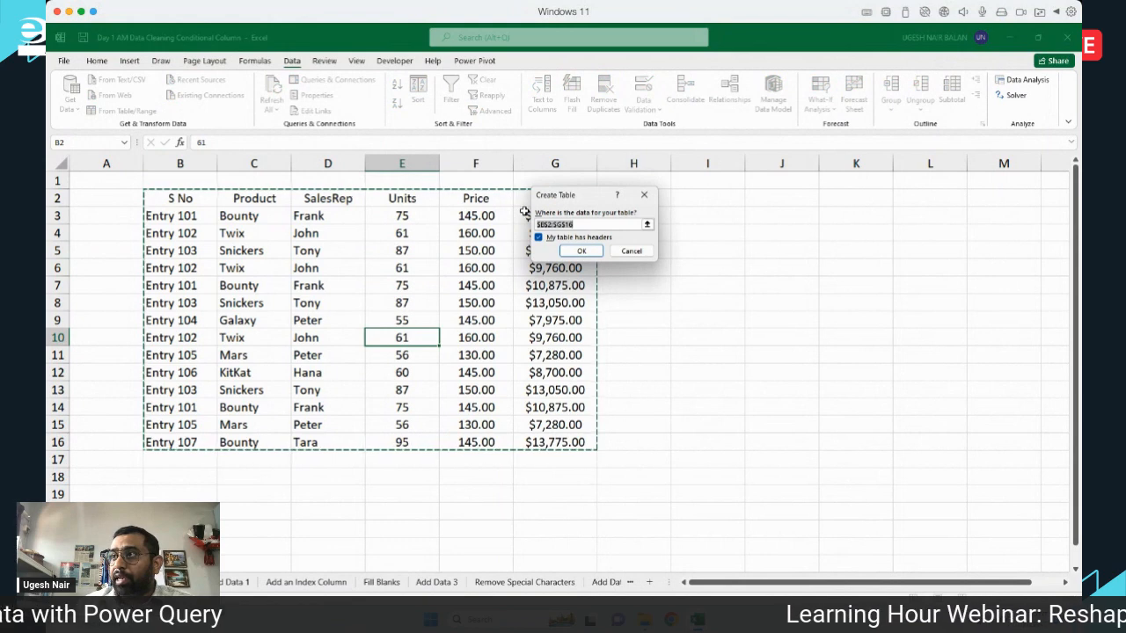
click(581, 250)
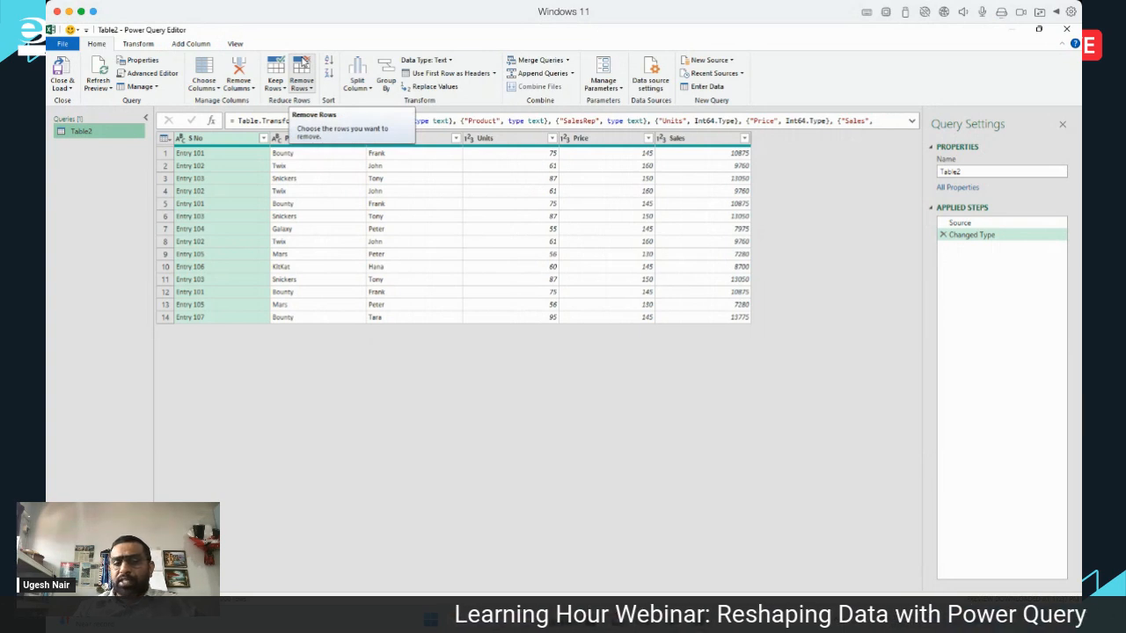
click(138, 44)
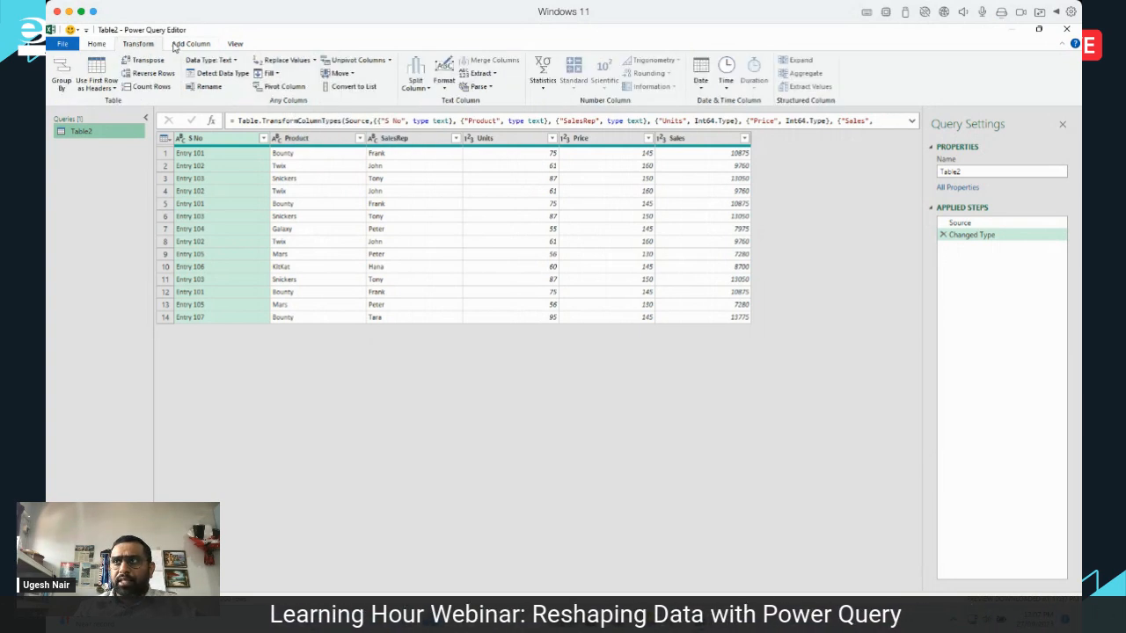
click(190, 44)
click(234, 44)
click(99, 44)
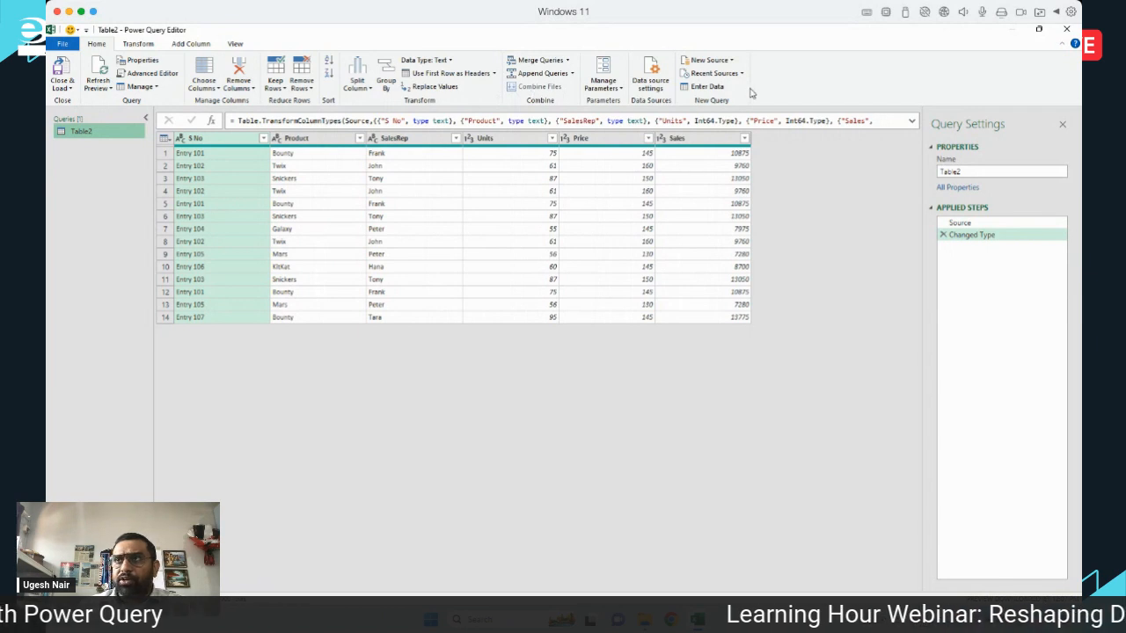
click(138, 44)
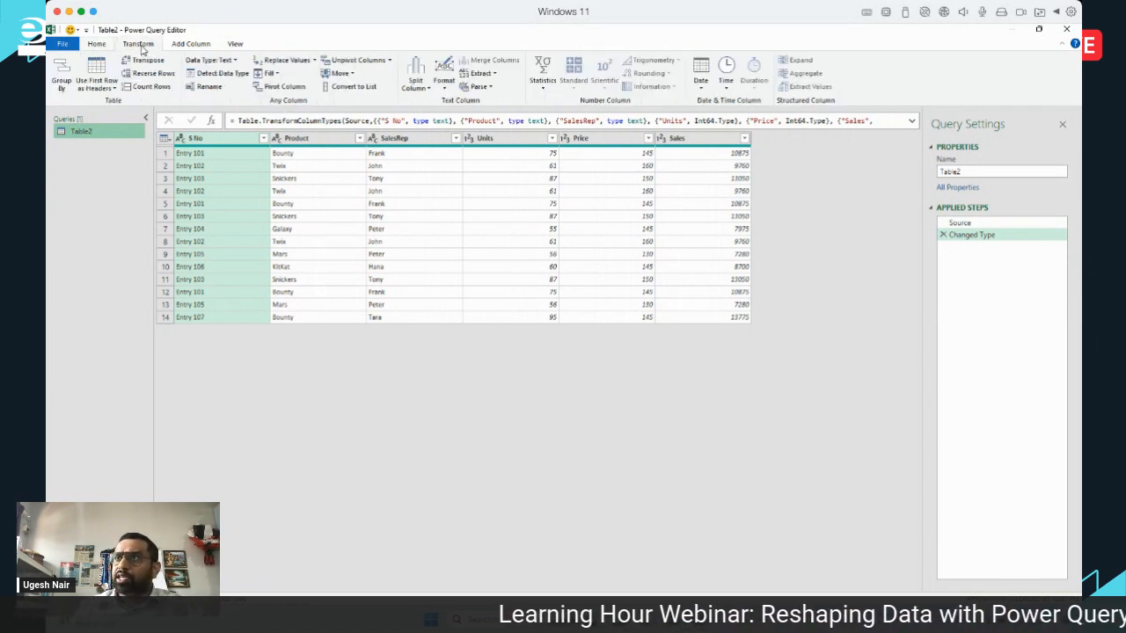
click(185, 44)
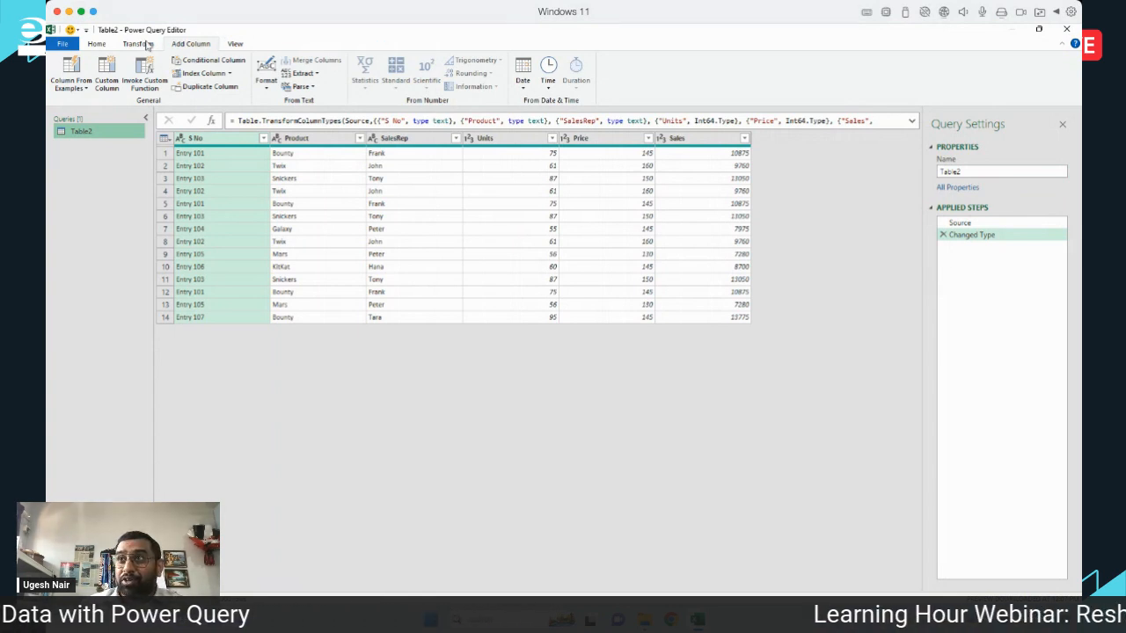
click(99, 44)
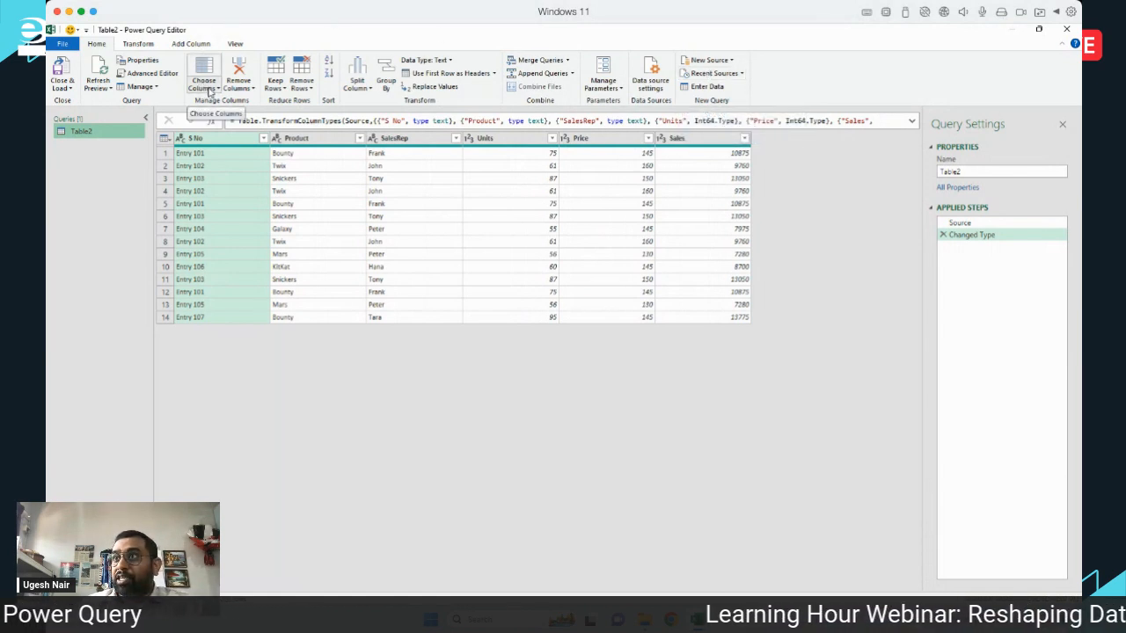
click(240, 88)
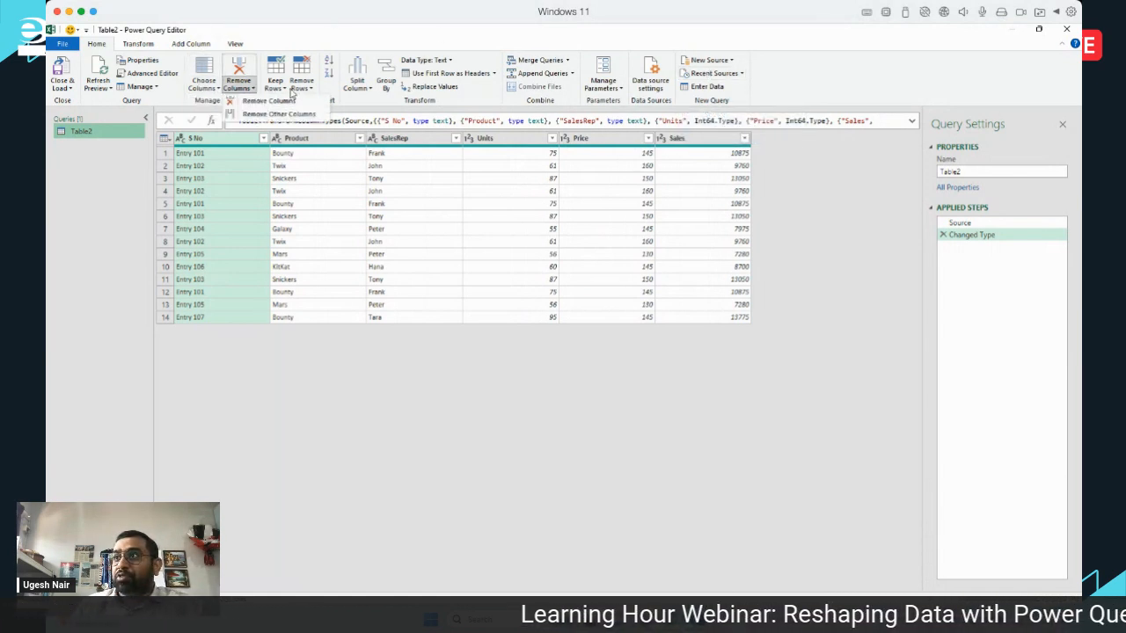
click(282, 89)
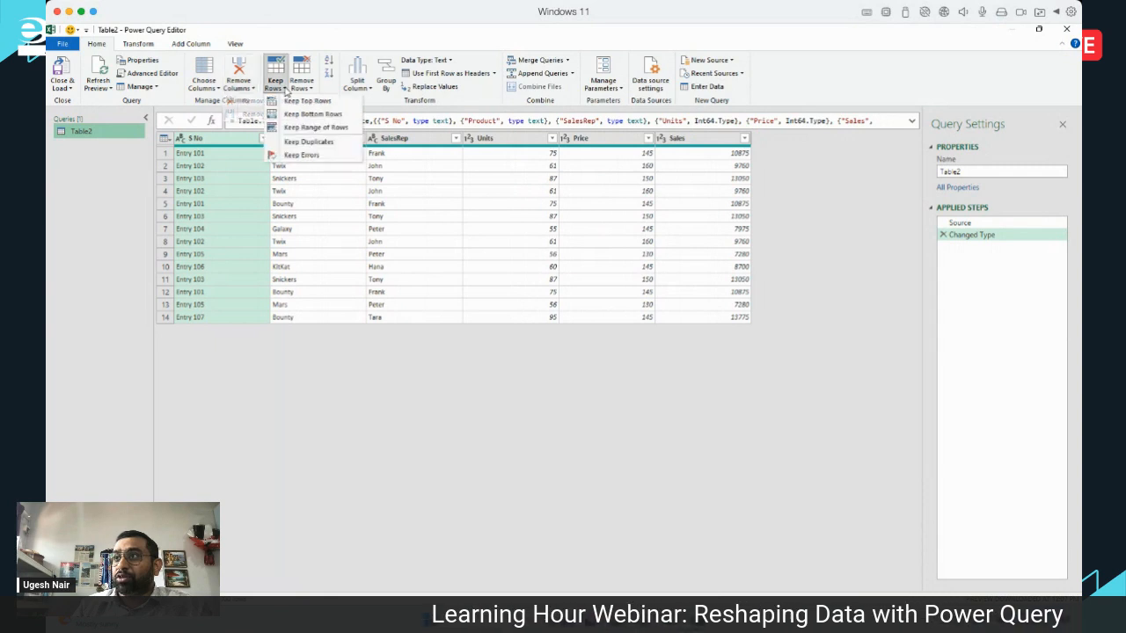
click(304, 88)
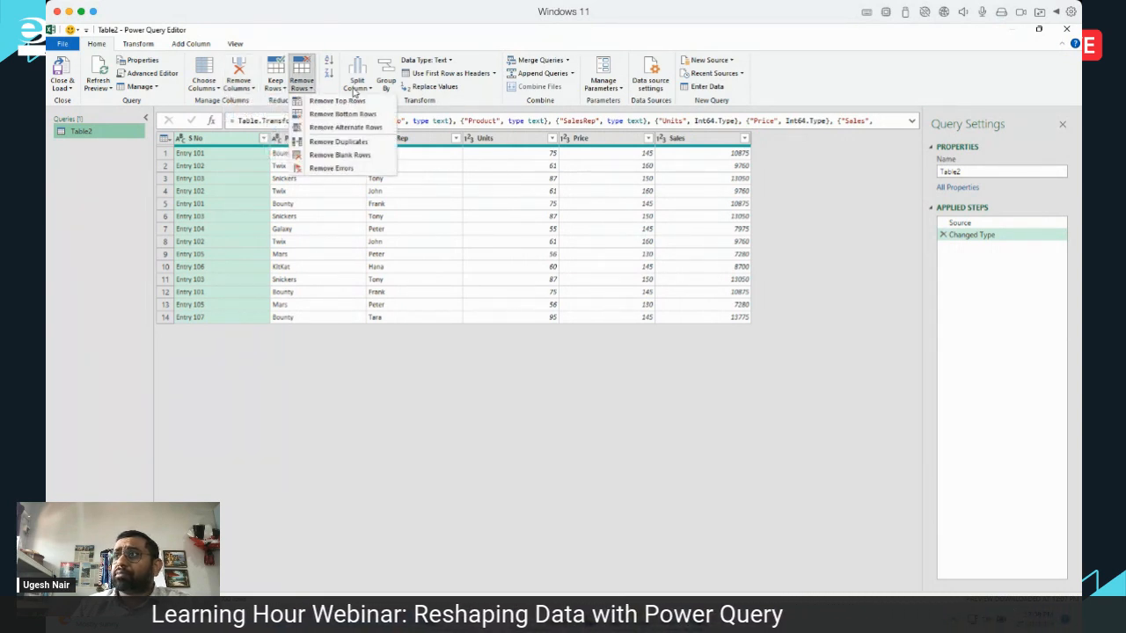
click(365, 90)
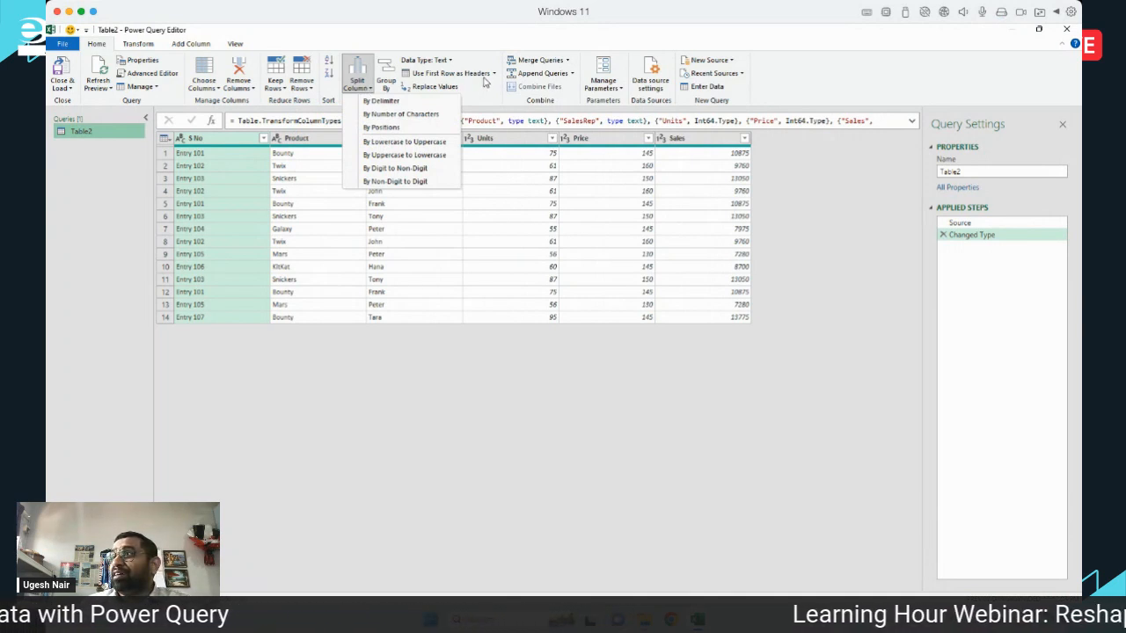
click(138, 45)
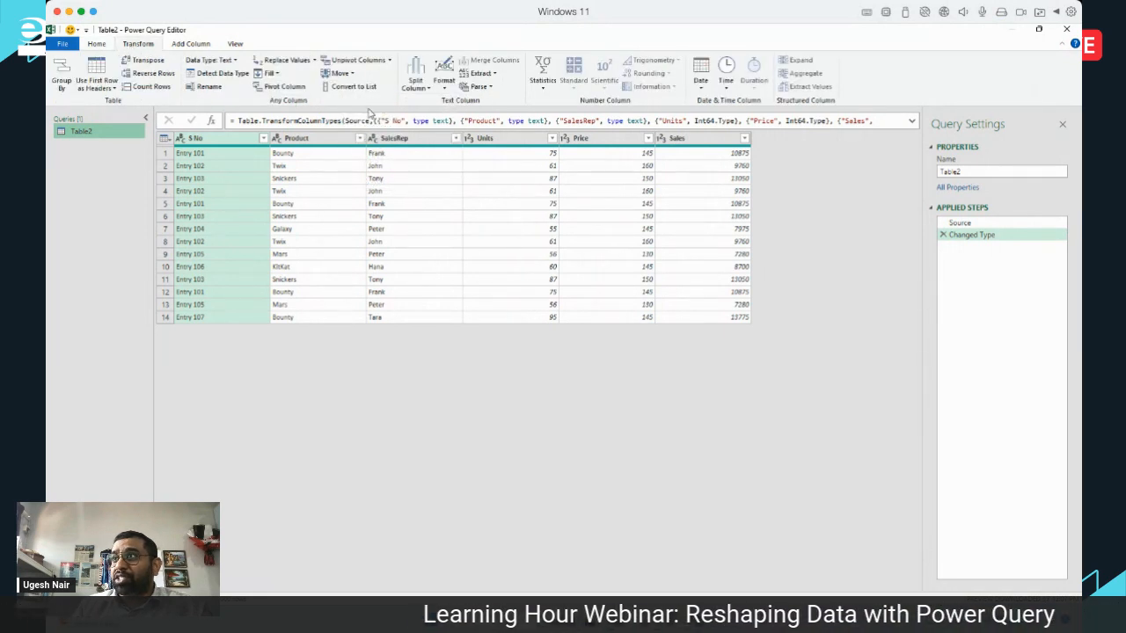
click(192, 44)
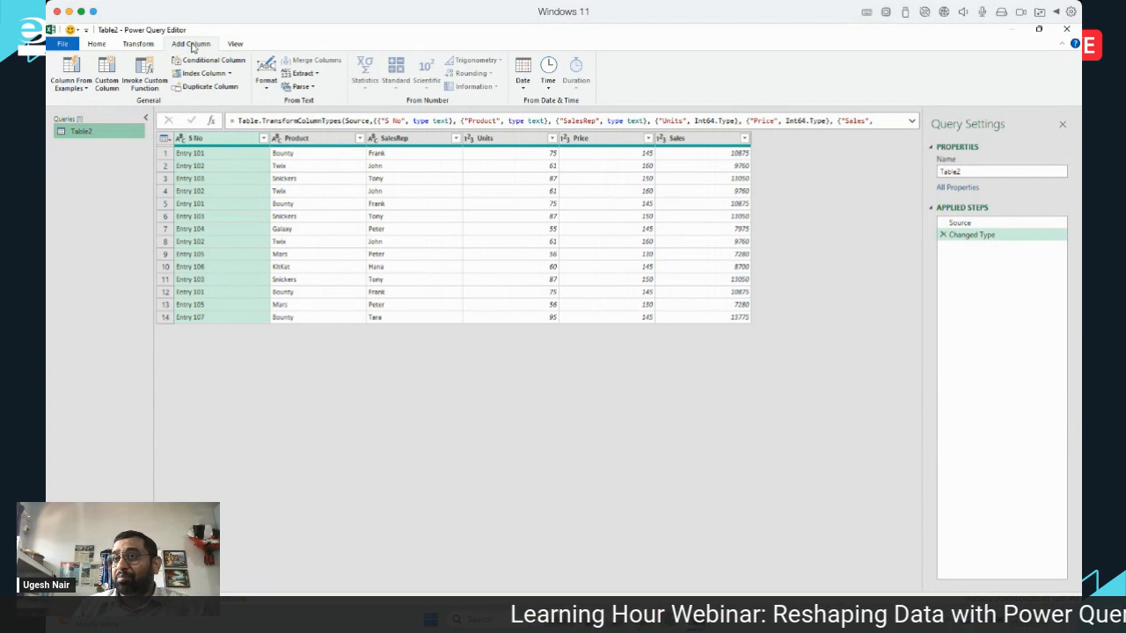
click(106, 46)
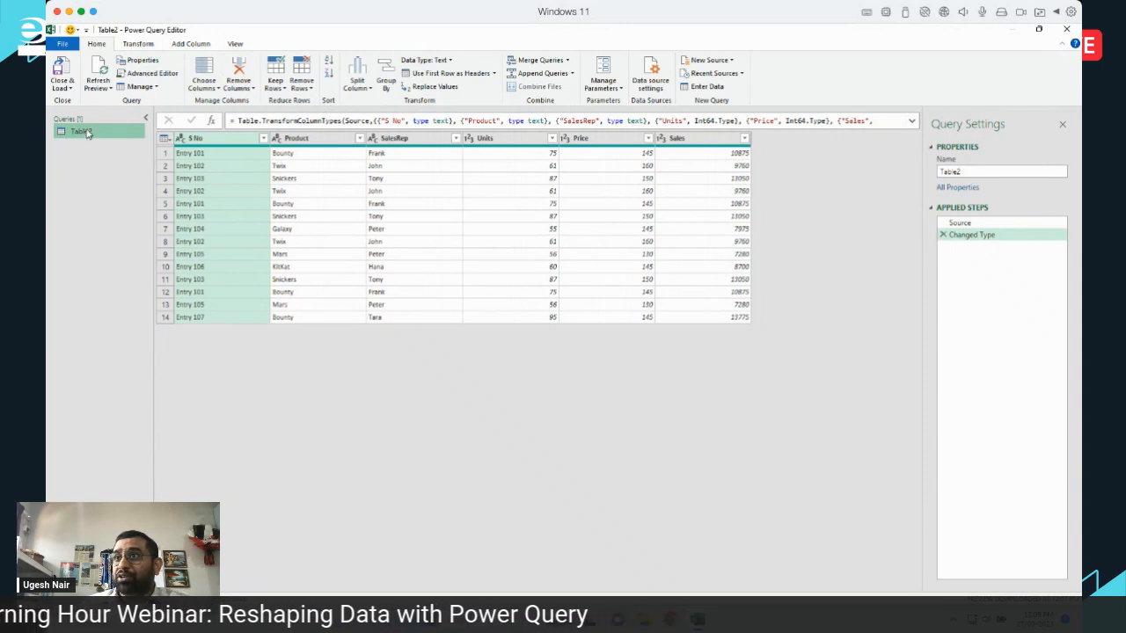
Rename the query as Remove Duplicate.
double_click(963, 171)
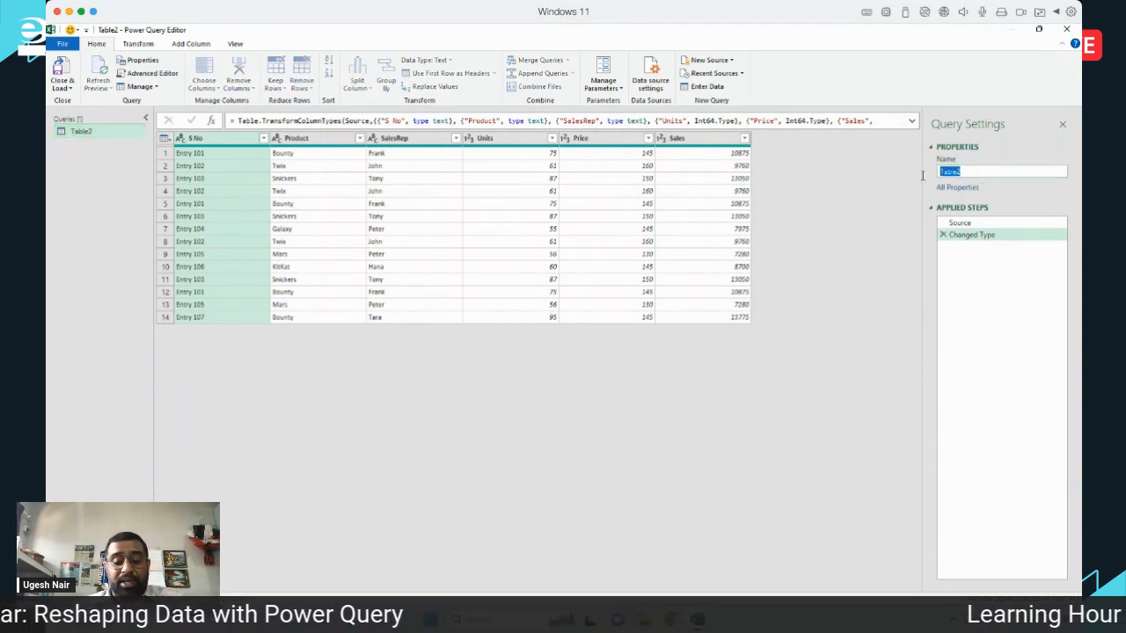
text(Remove)
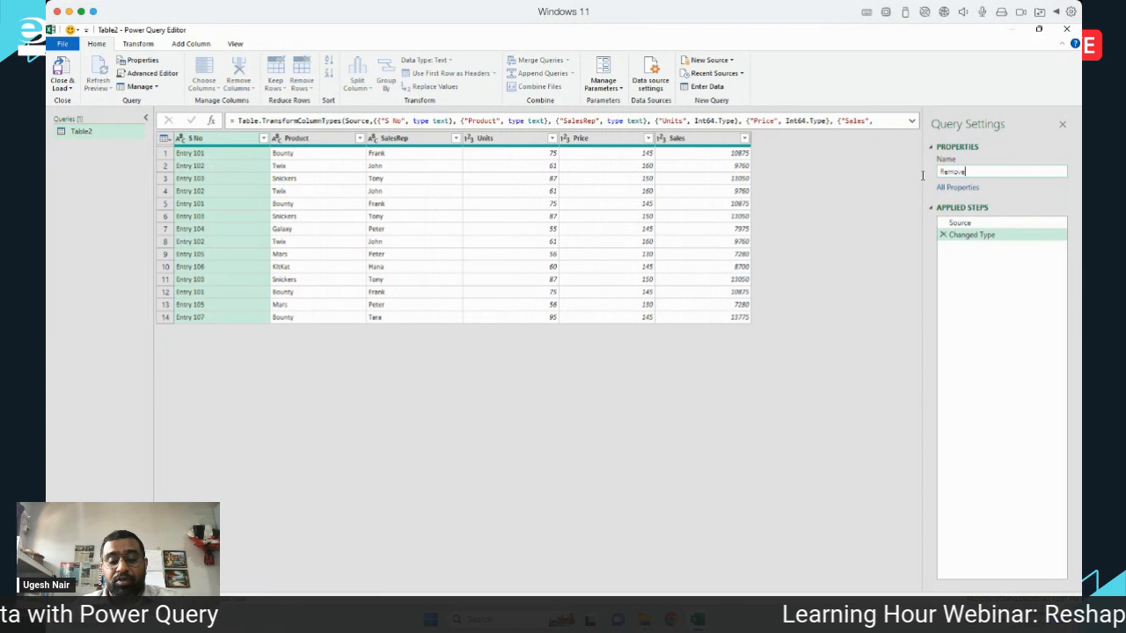
text( Duplicate)
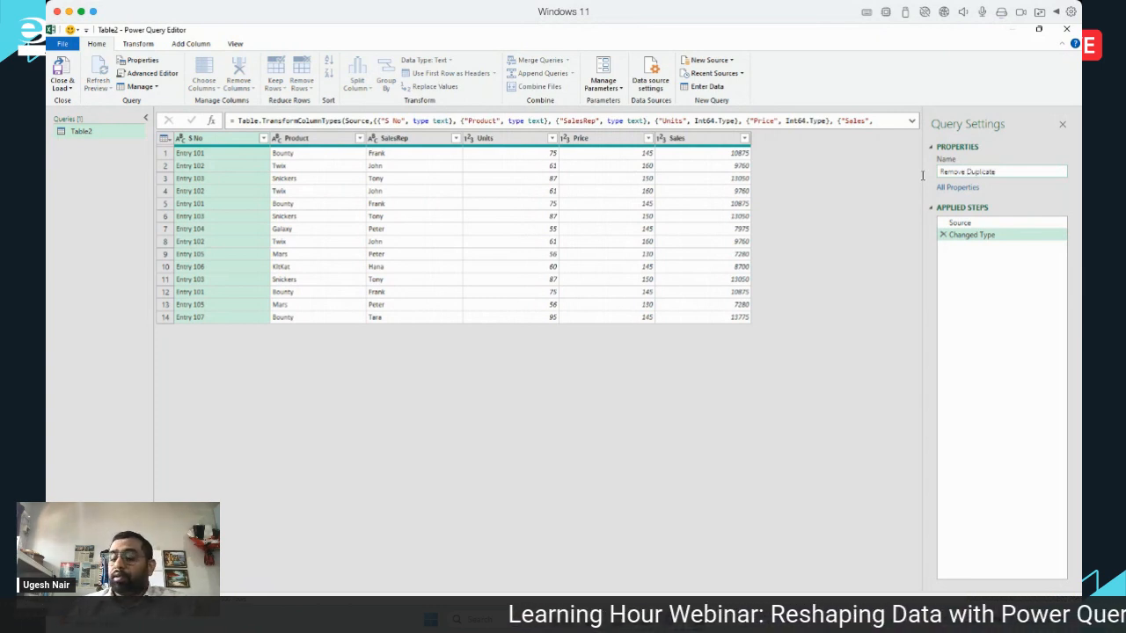
key(Return)
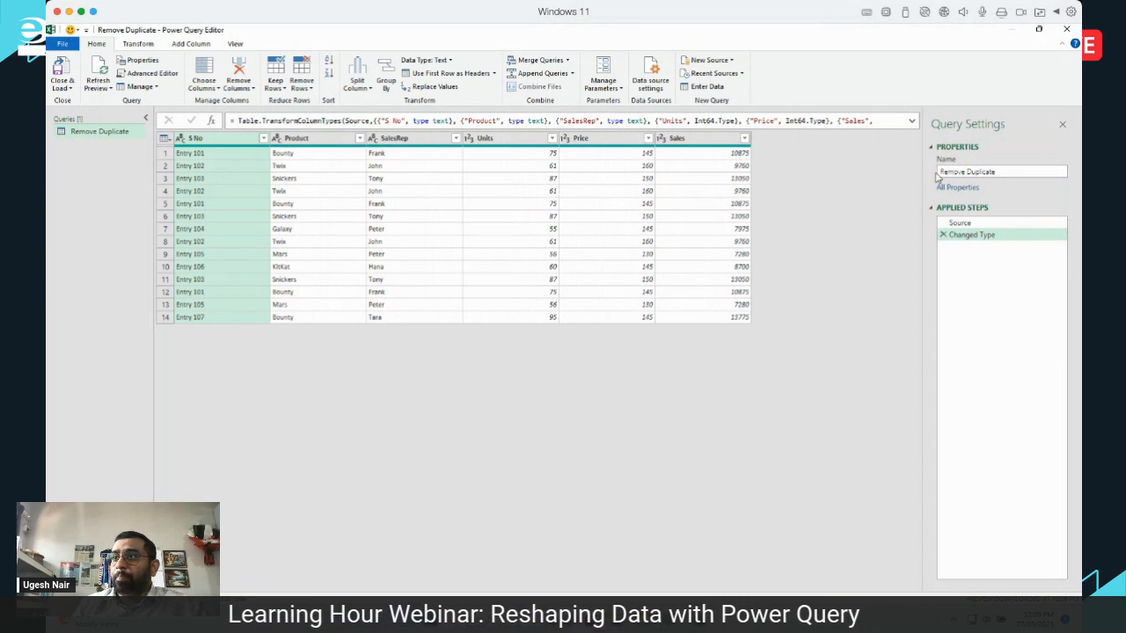
Remove the rows with duplicate values in the S No column.
click(311, 90)
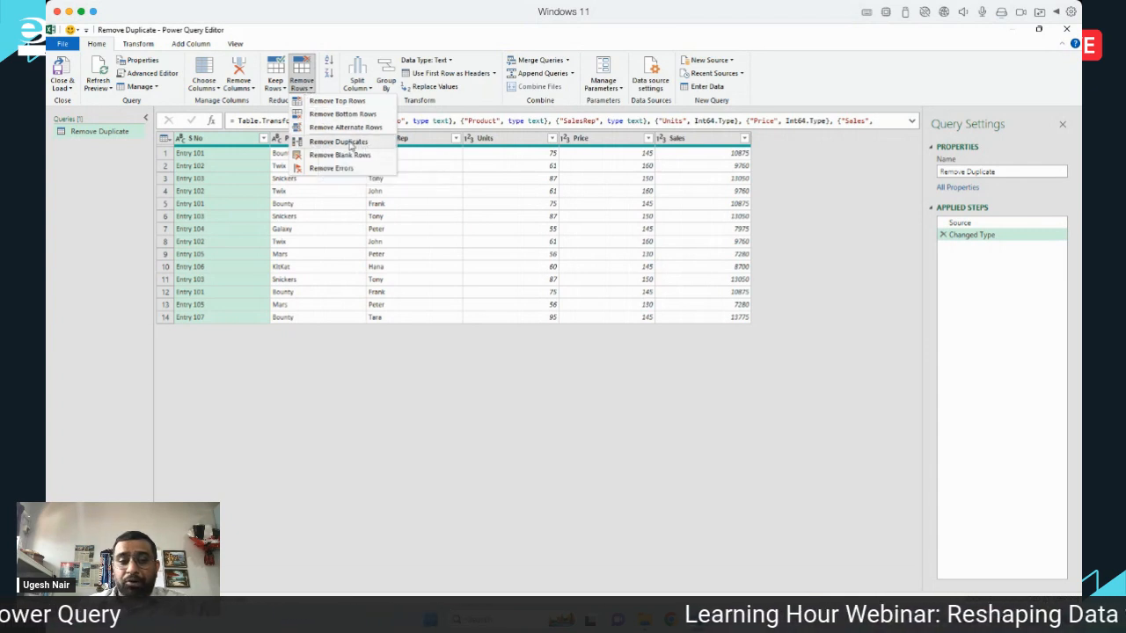
click(354, 143)
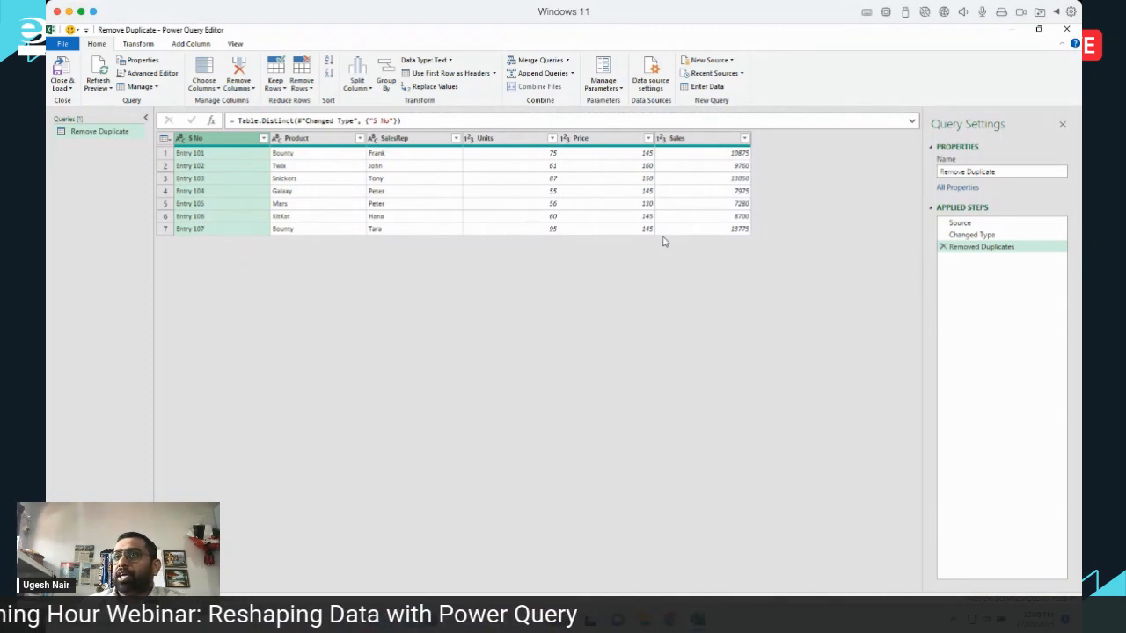
Close the query and load its result as a table into the existing worksheet at cell I2.
click(66, 90)
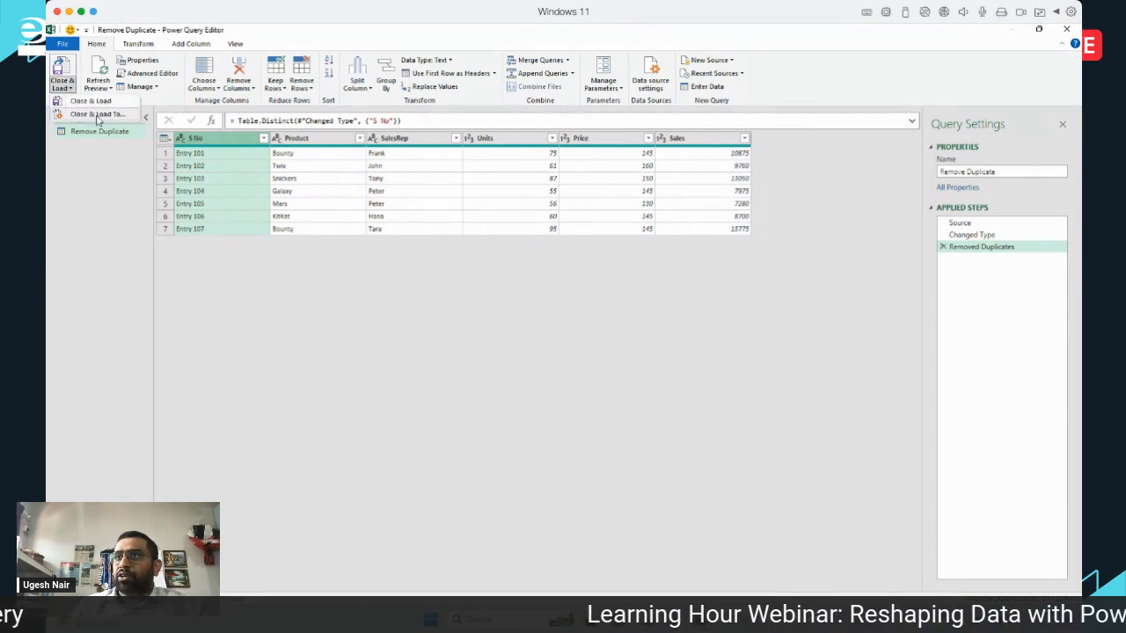
click(95, 115)
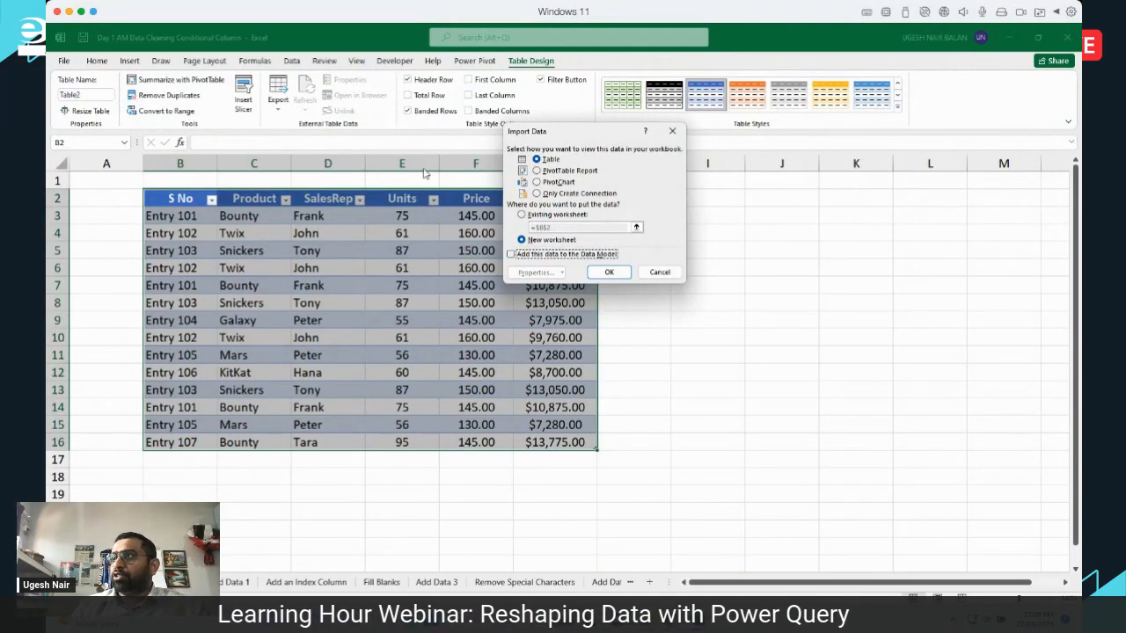
drag(553, 134, 407, 208)
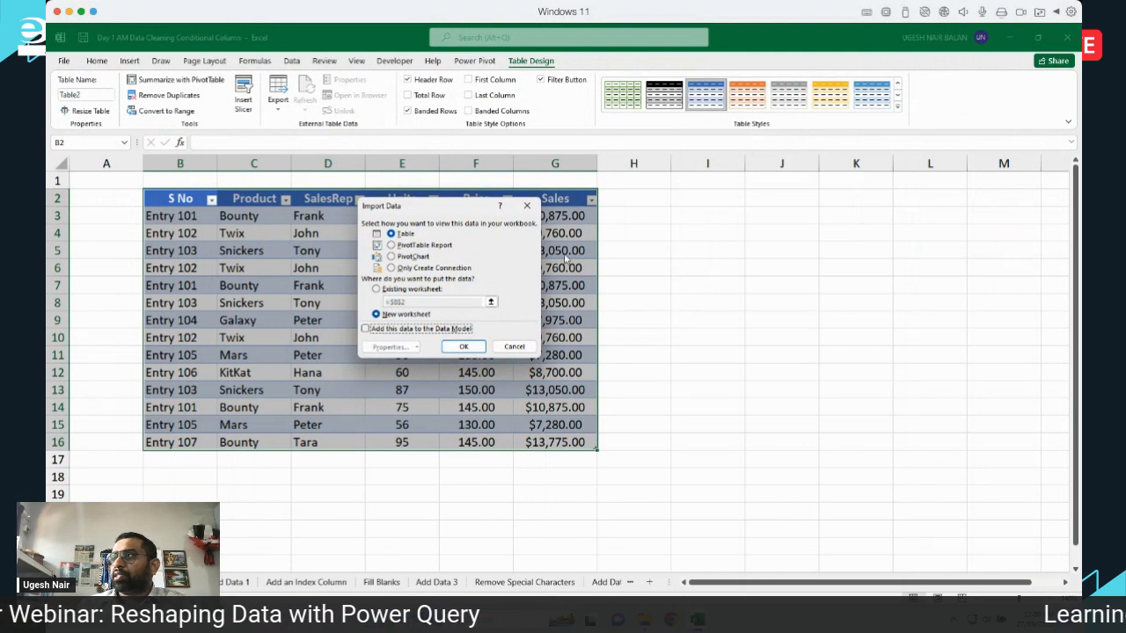
click(409, 302)
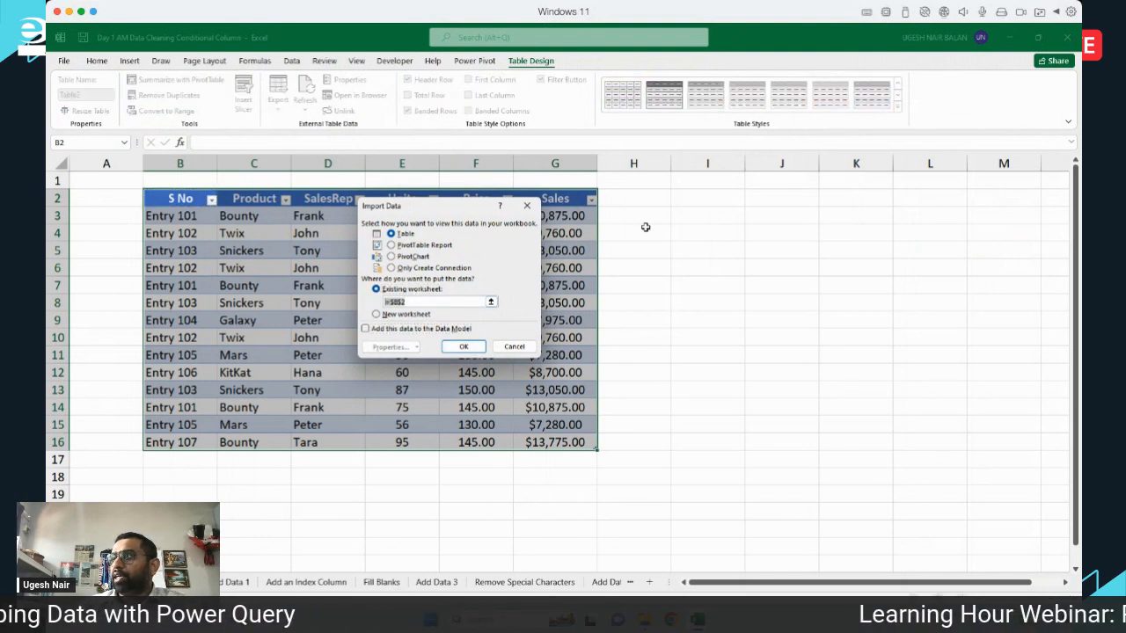
click(715, 201)
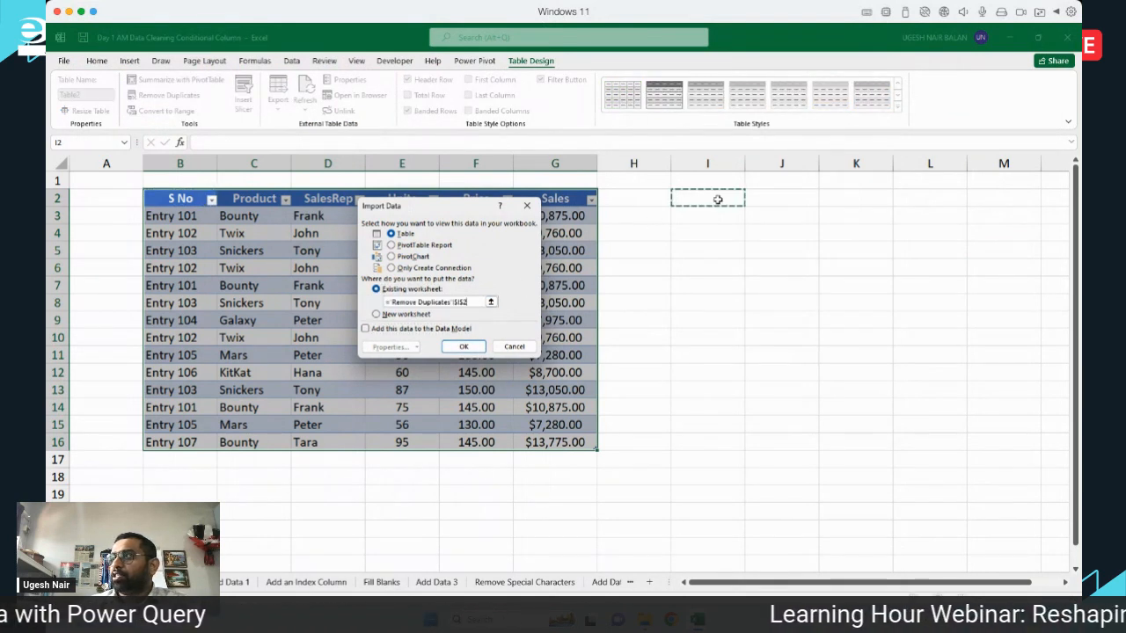
click(461, 348)
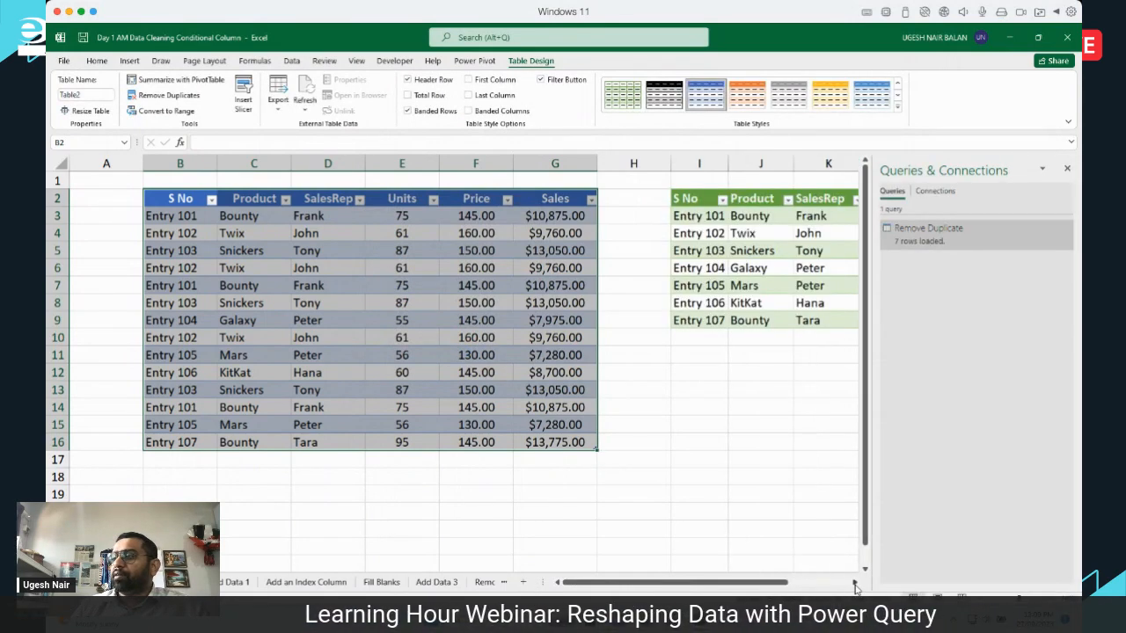
Compare the source table with the loaded table and look at the Remove Duplicate query's preview.
click(428, 409)
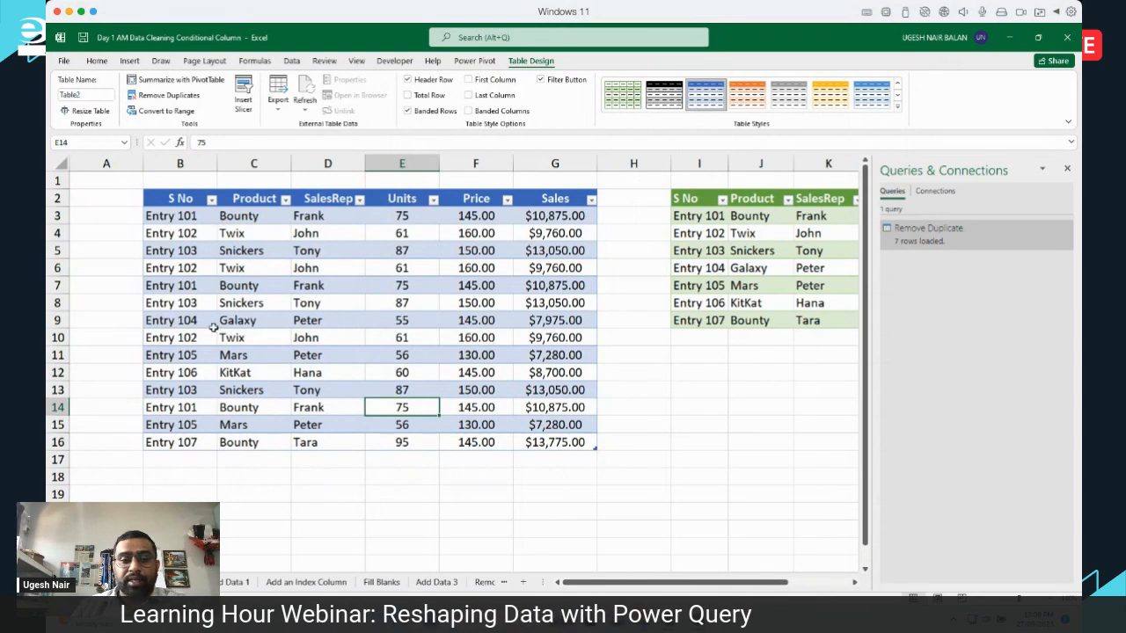
click(307, 318)
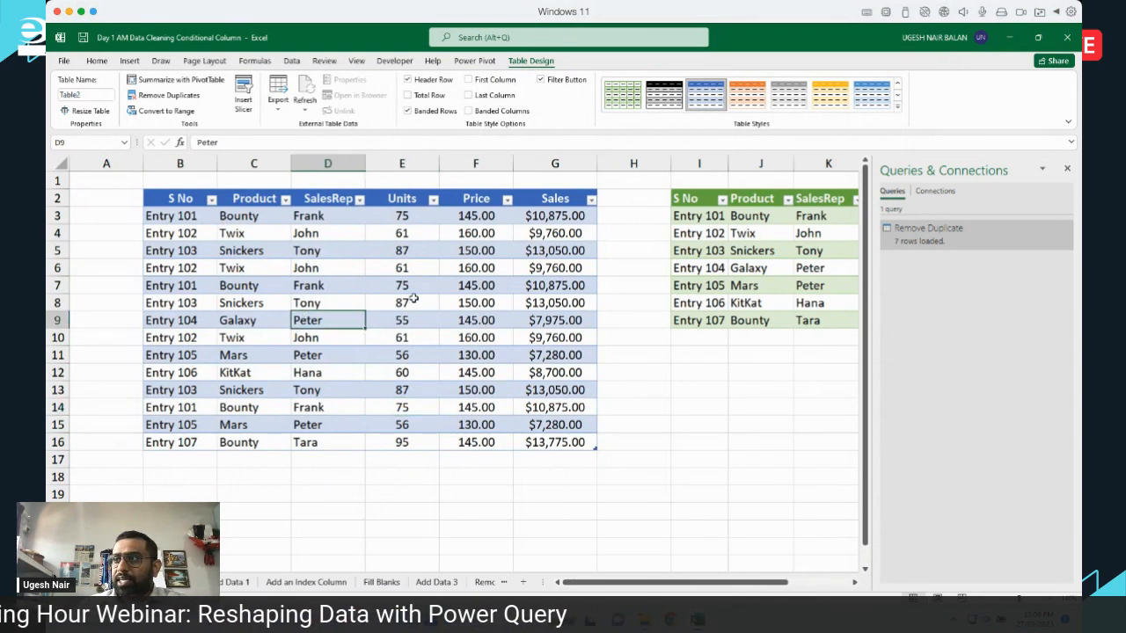
drag(603, 583, 664, 589)
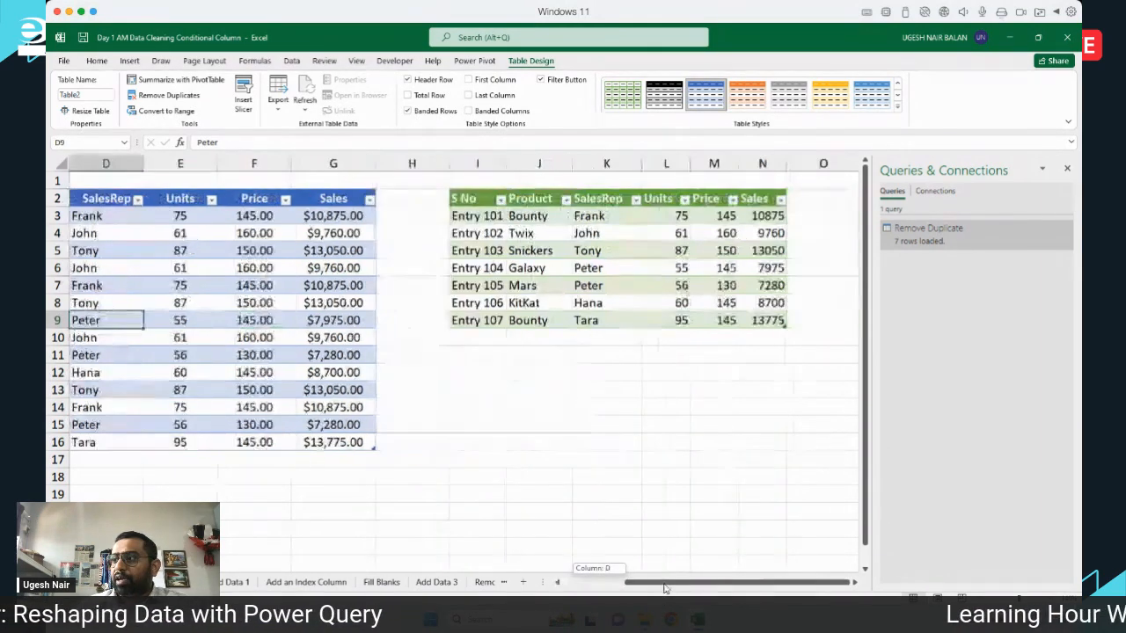
click(538, 268)
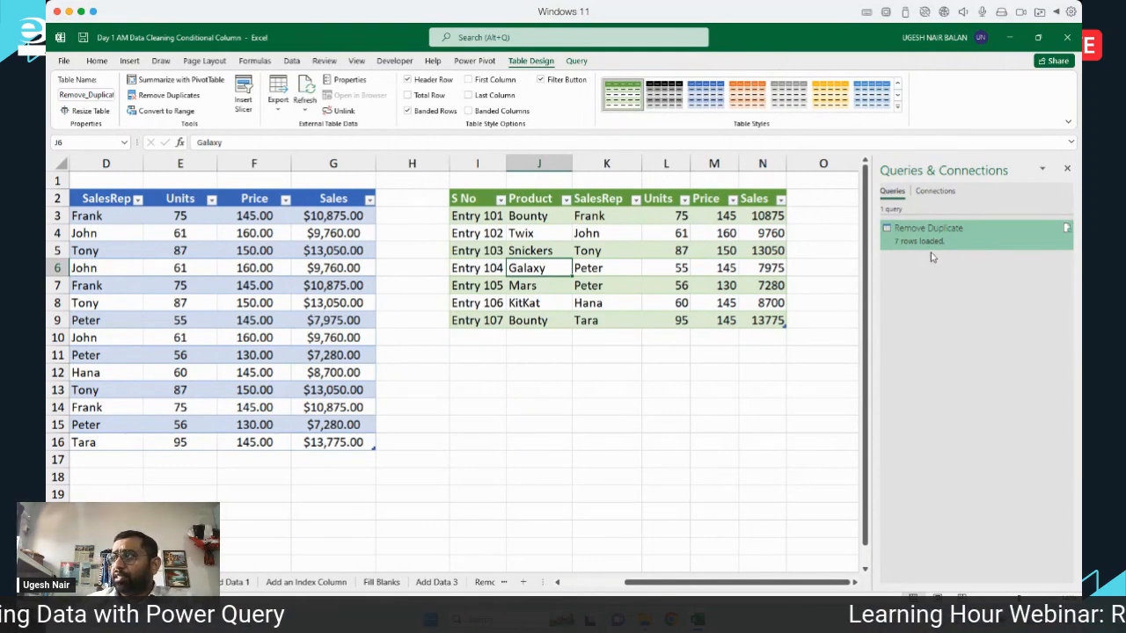
mouse_move(897, 249)
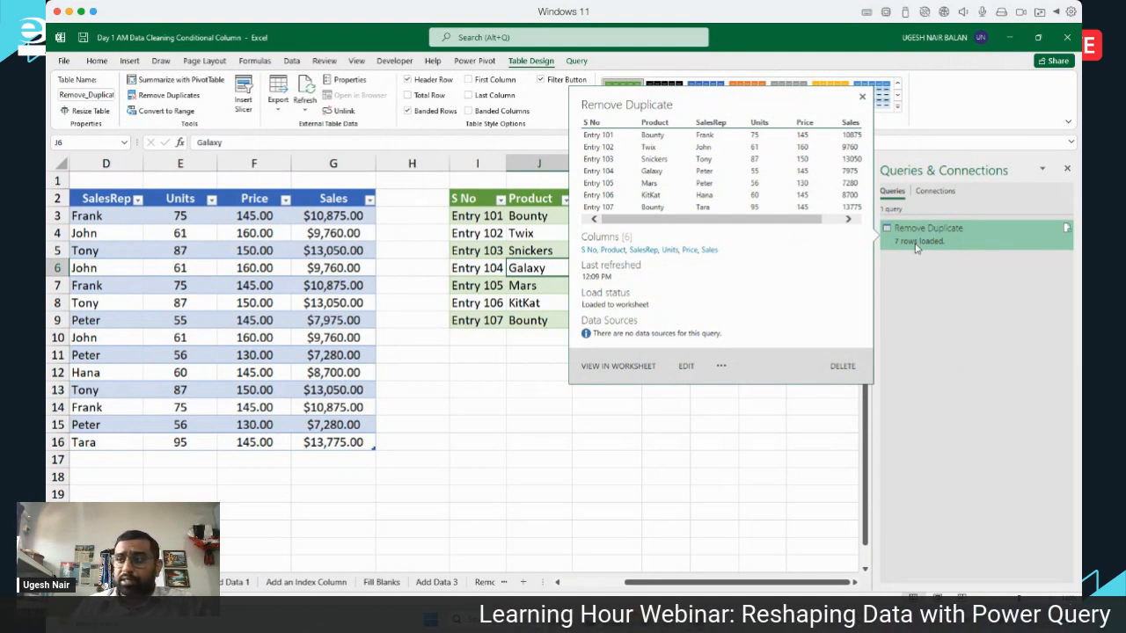
click(479, 304)
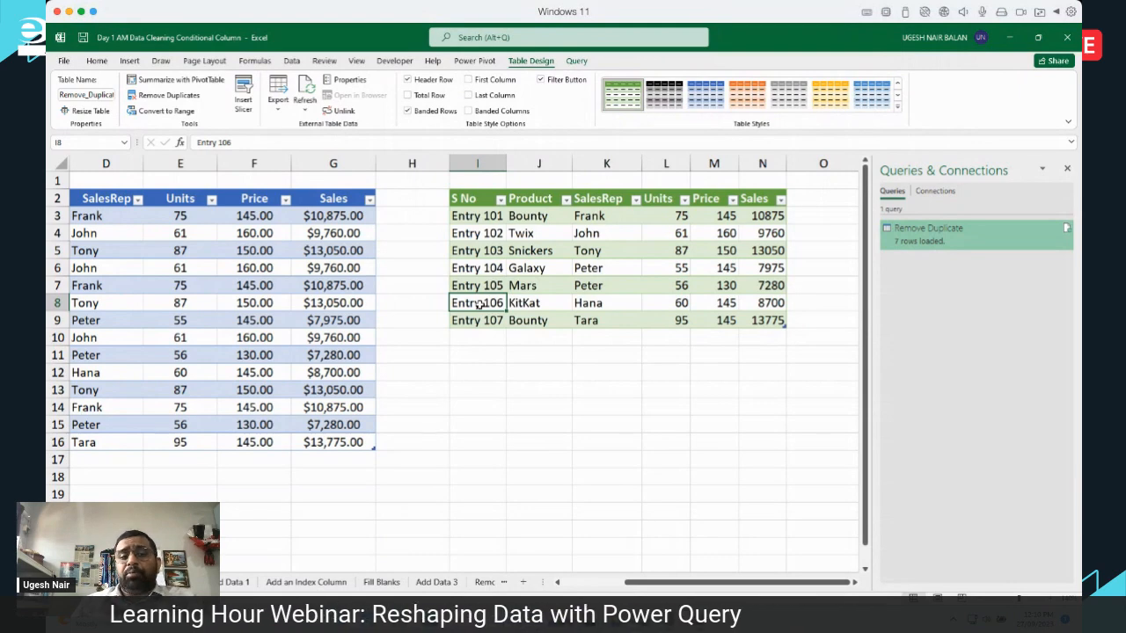
Copy the rows B3:G10 from the Add Data 1 sheet and paste them directly below the source table at B17.
click(235, 581)
drag(208, 229, 609, 368)
key(ctrl+c)
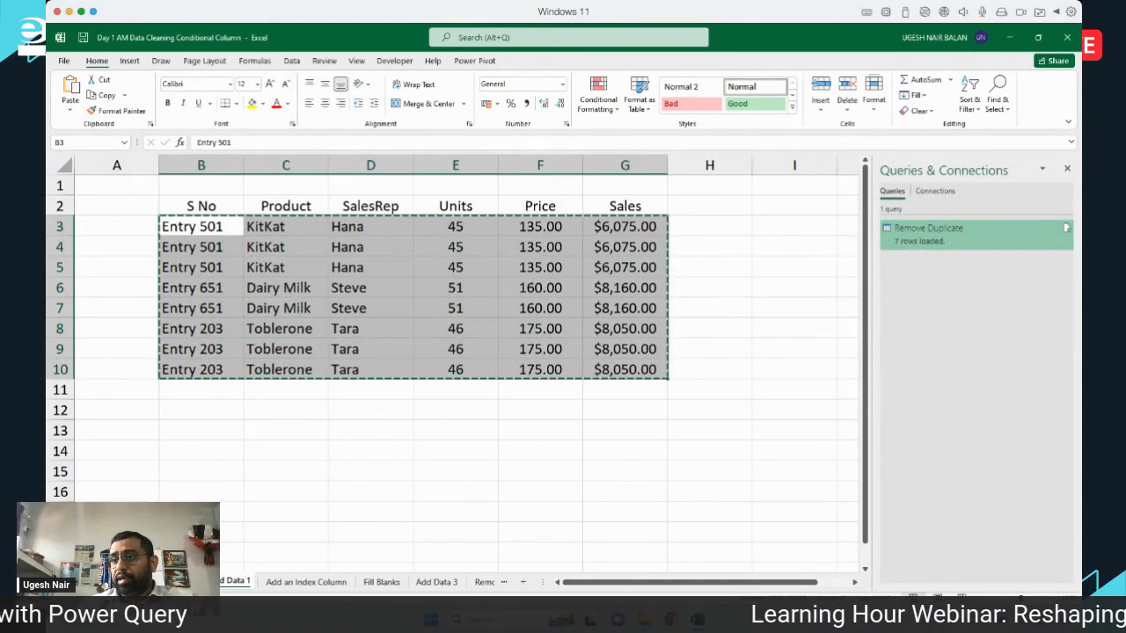
click(167, 581)
scroll(130, 467, left, 3)
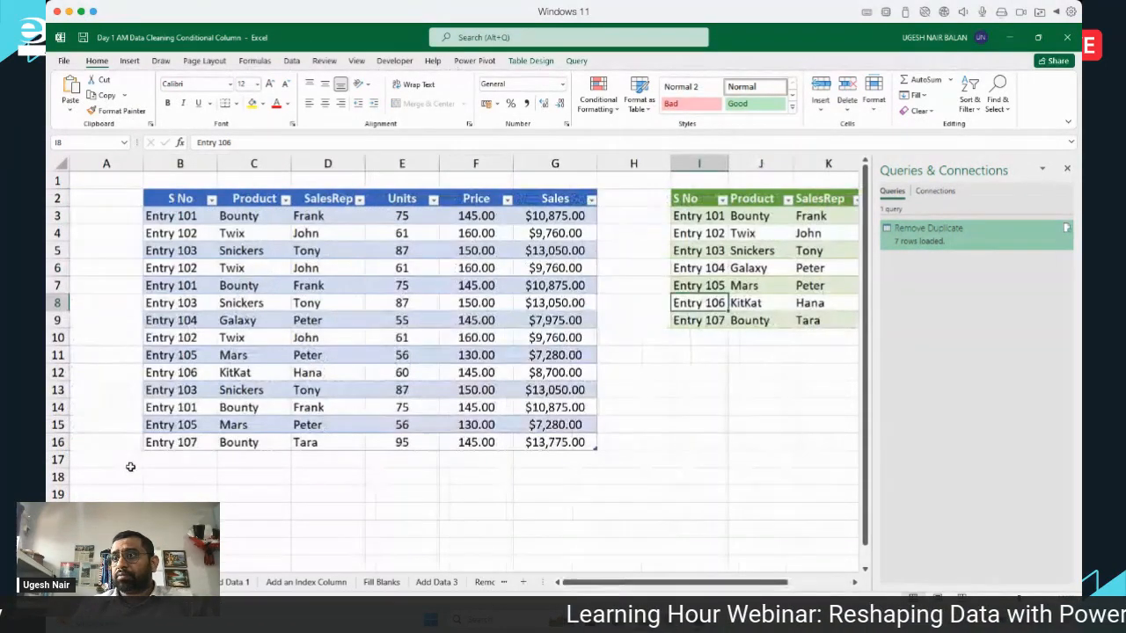
click(168, 459)
key(ctrl+v)
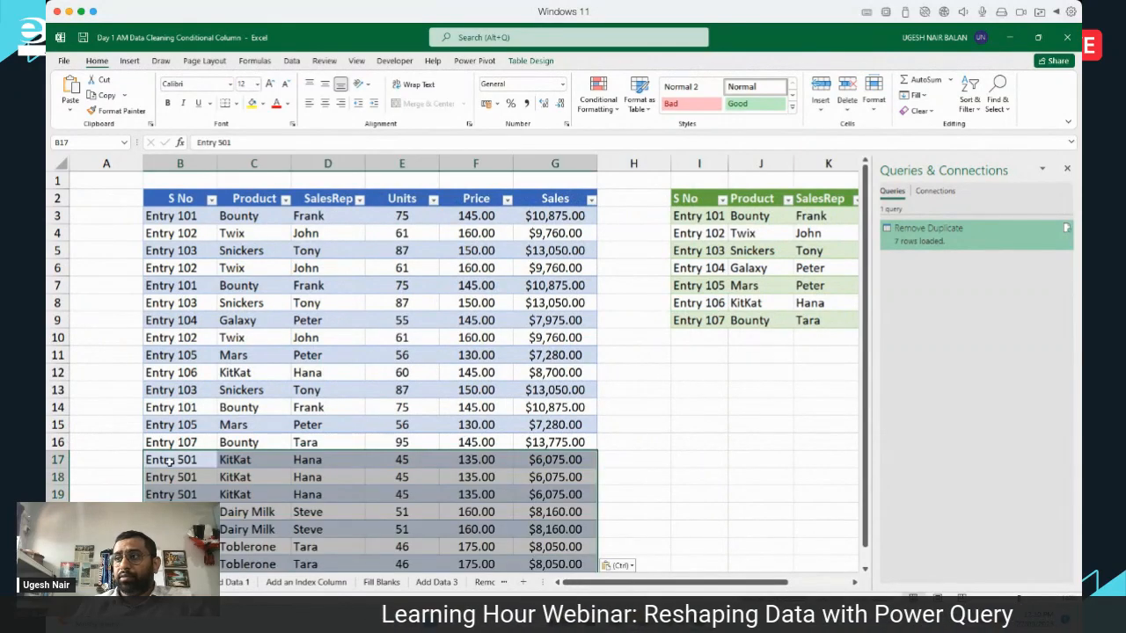
Refresh the Remove Duplicate query so its output table includes the added source rows.
click(268, 280)
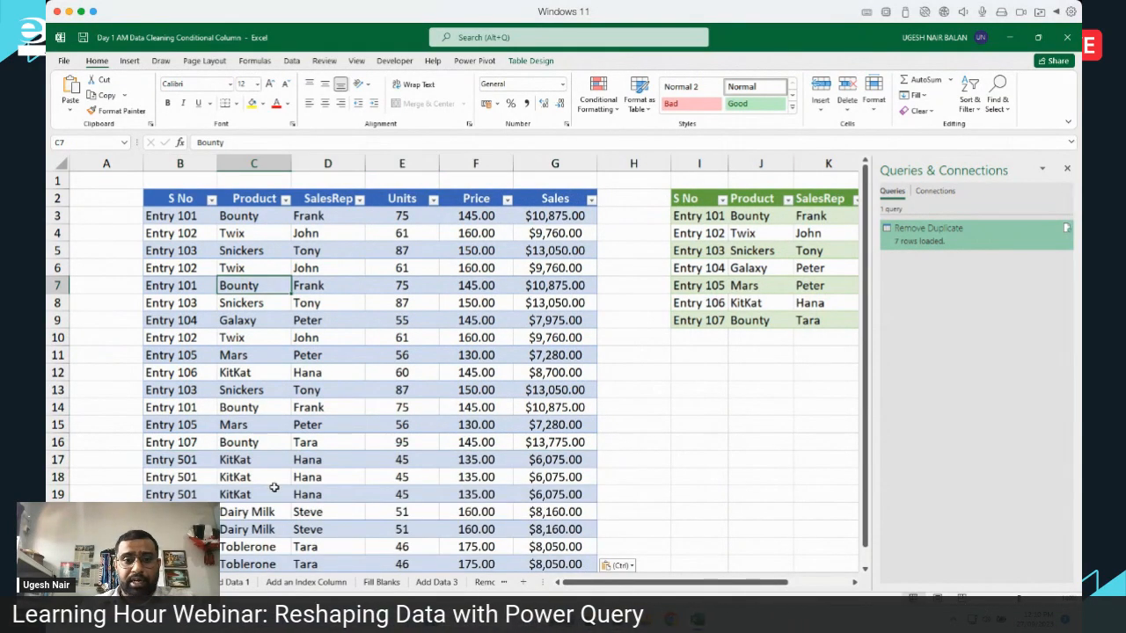
click(310, 370)
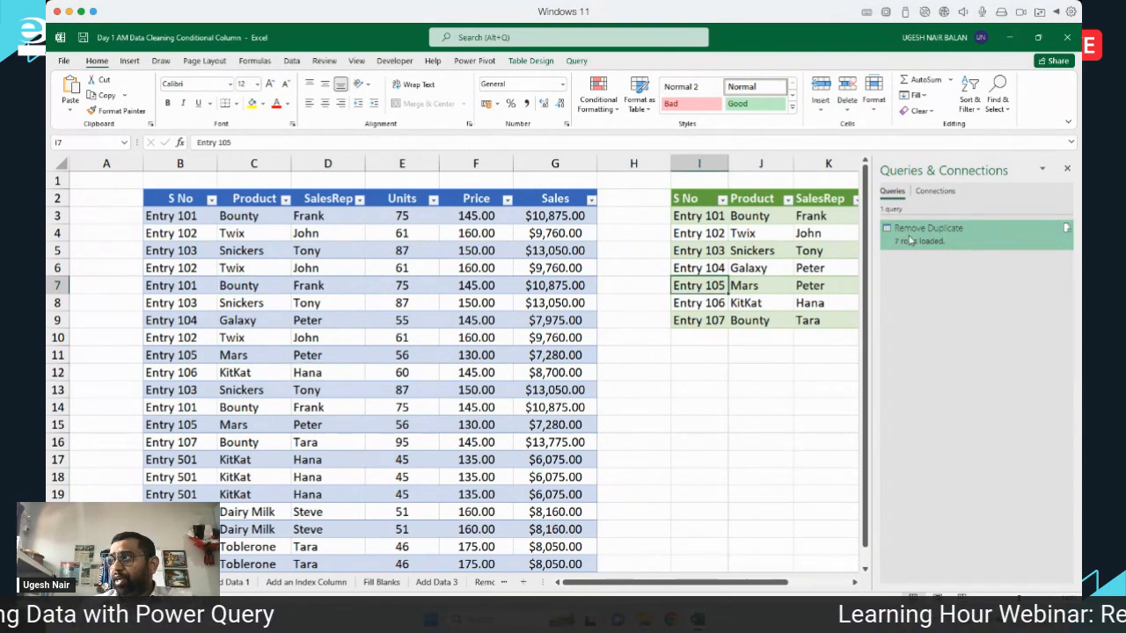
right_click(910, 237)
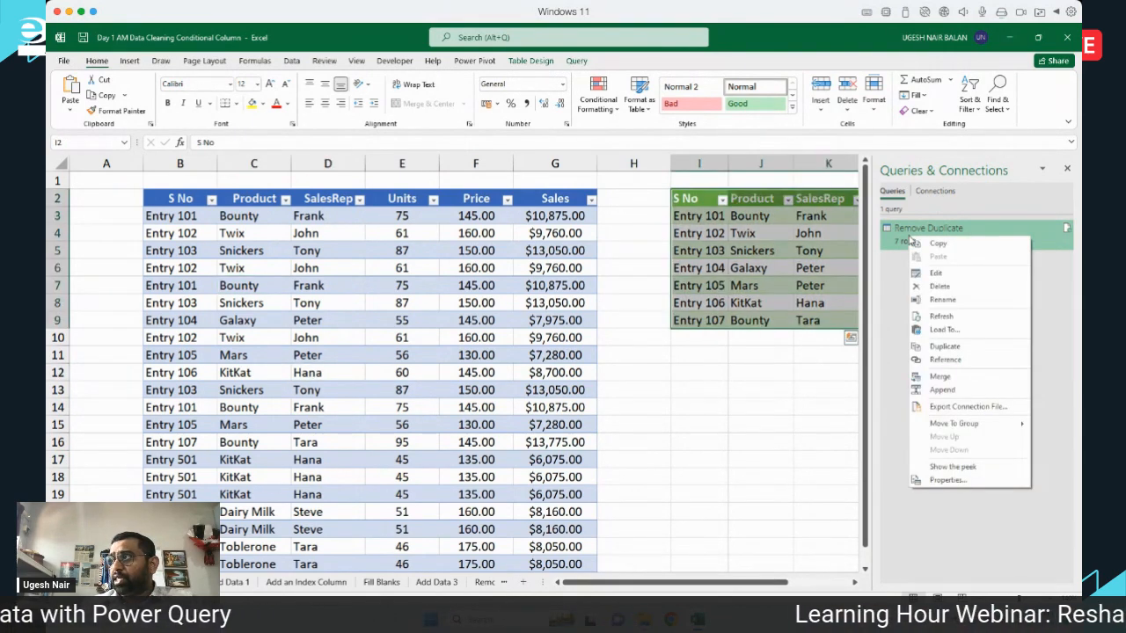
click(939, 316)
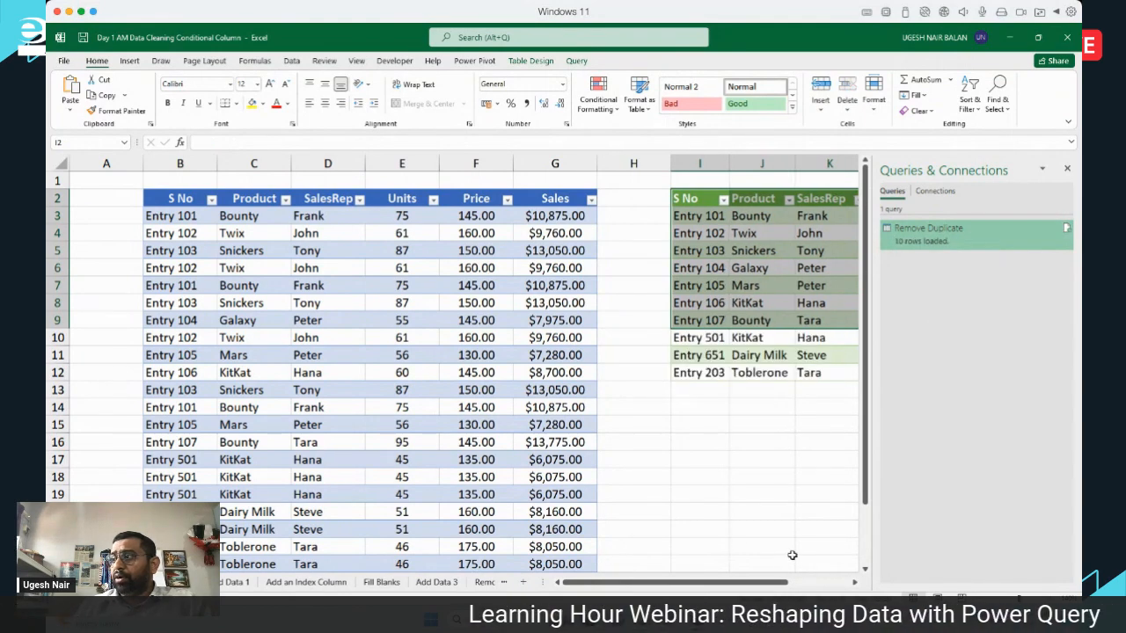
Check the refreshed output table against the added rows B17:G24 in the source table.
drag(786, 583, 850, 588)
click(564, 300)
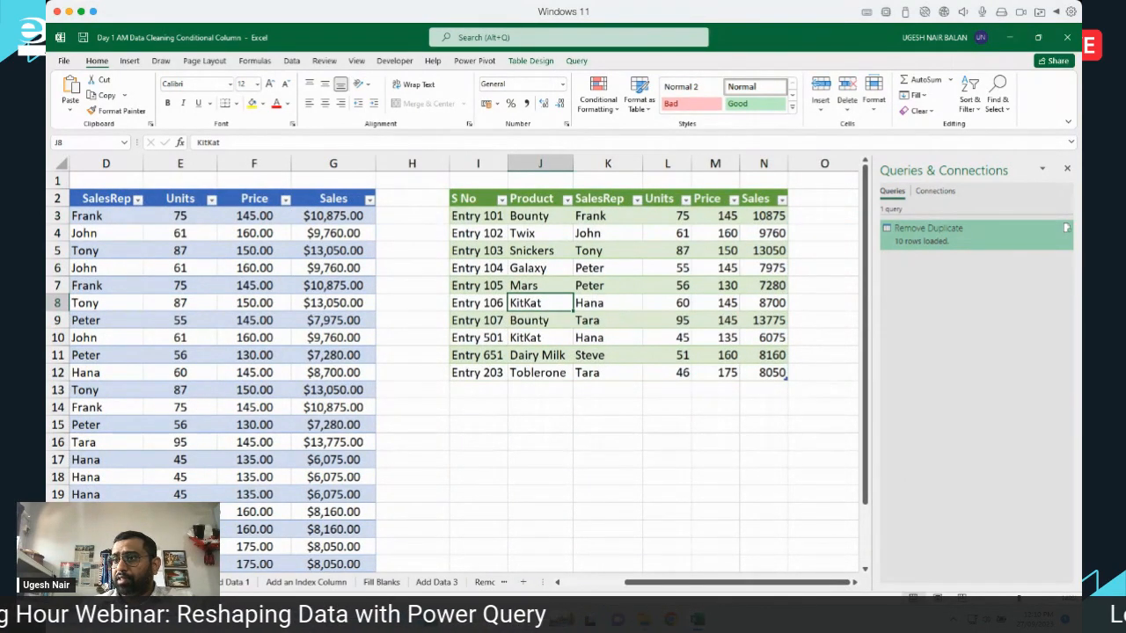
drag(677, 587, 616, 587)
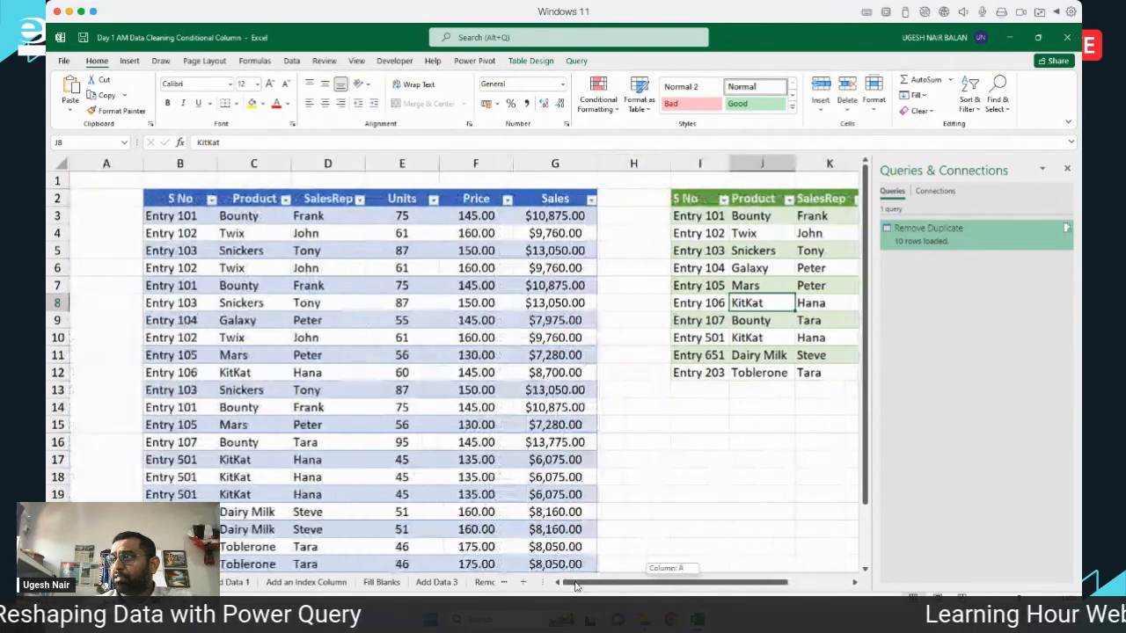
click(450, 476)
scroll(445, 476, down, 3)
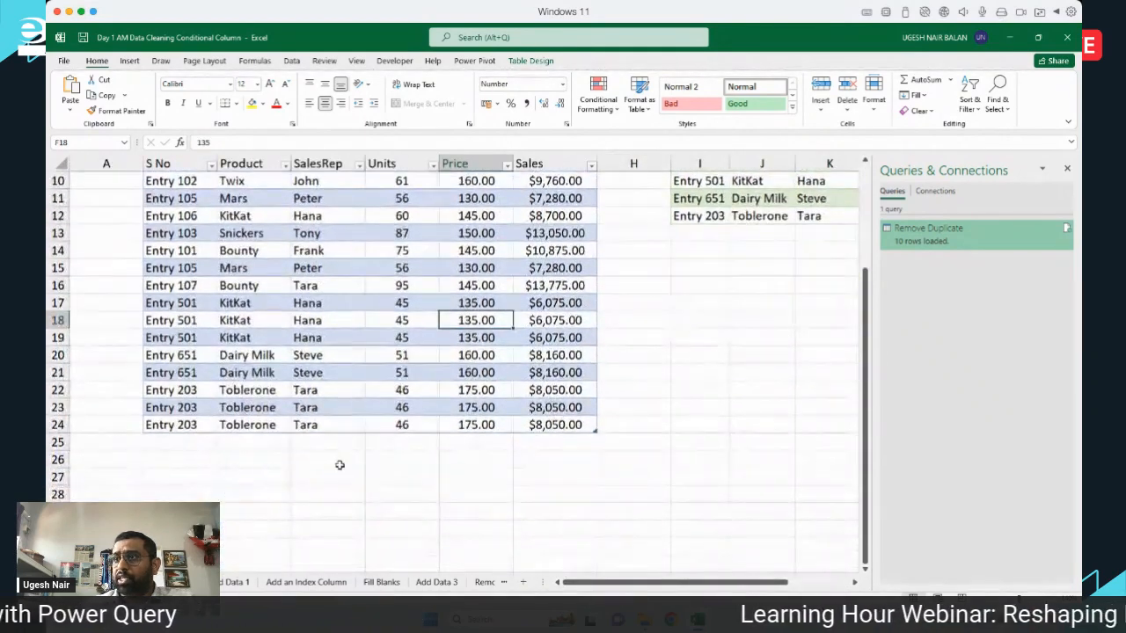
drag(169, 303, 591, 426)
click(702, 215)
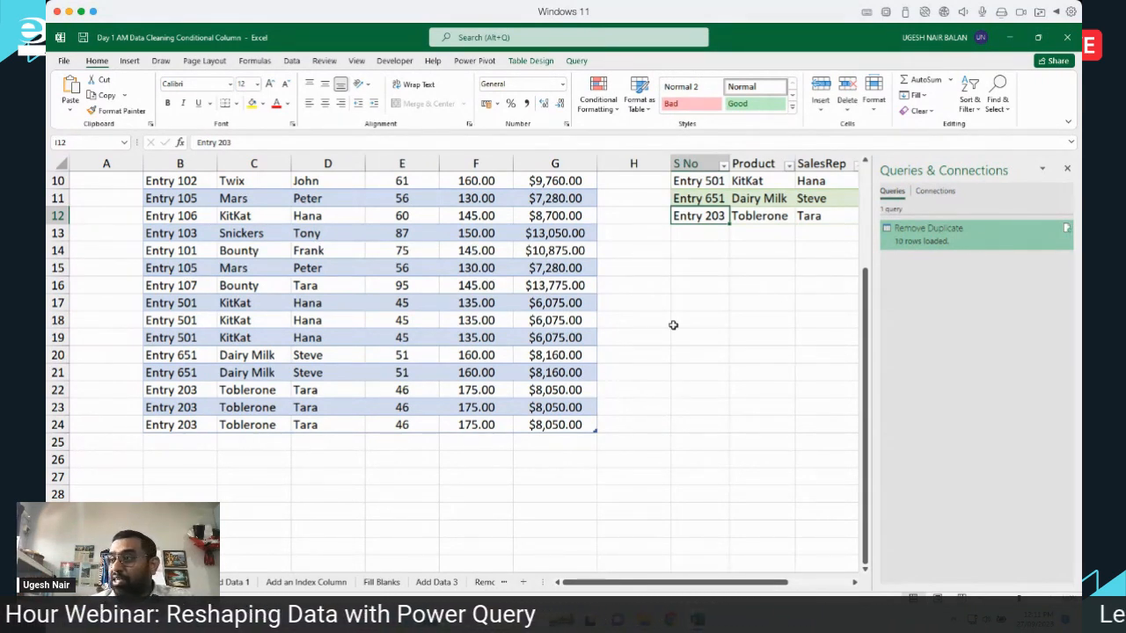
drag(739, 582, 801, 589)
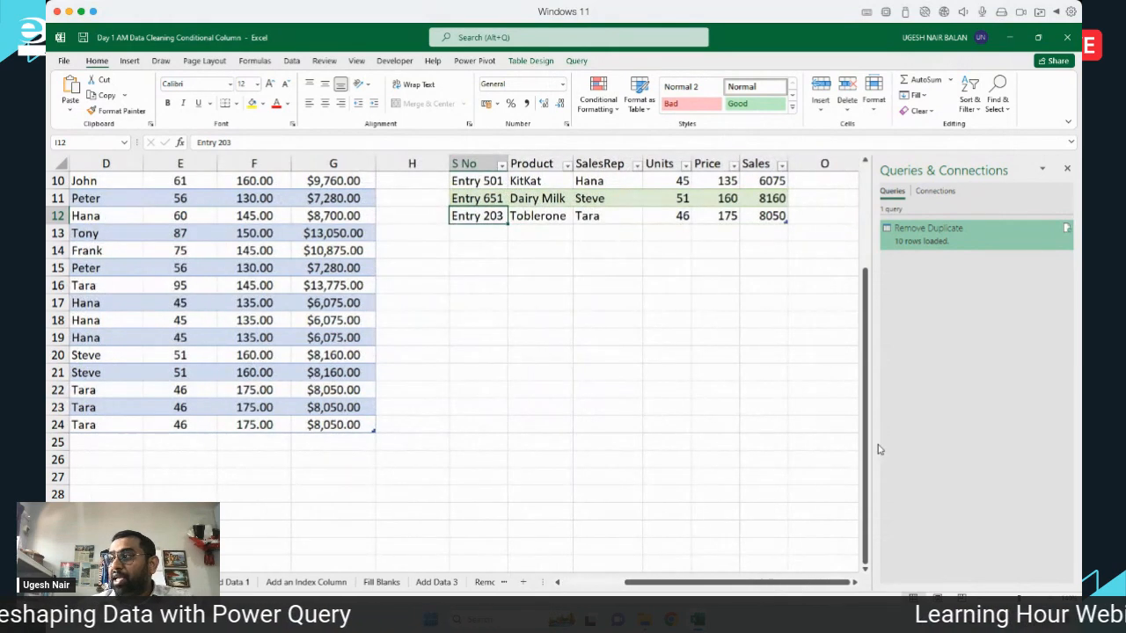
drag(869, 443, 869, 348)
click(588, 284)
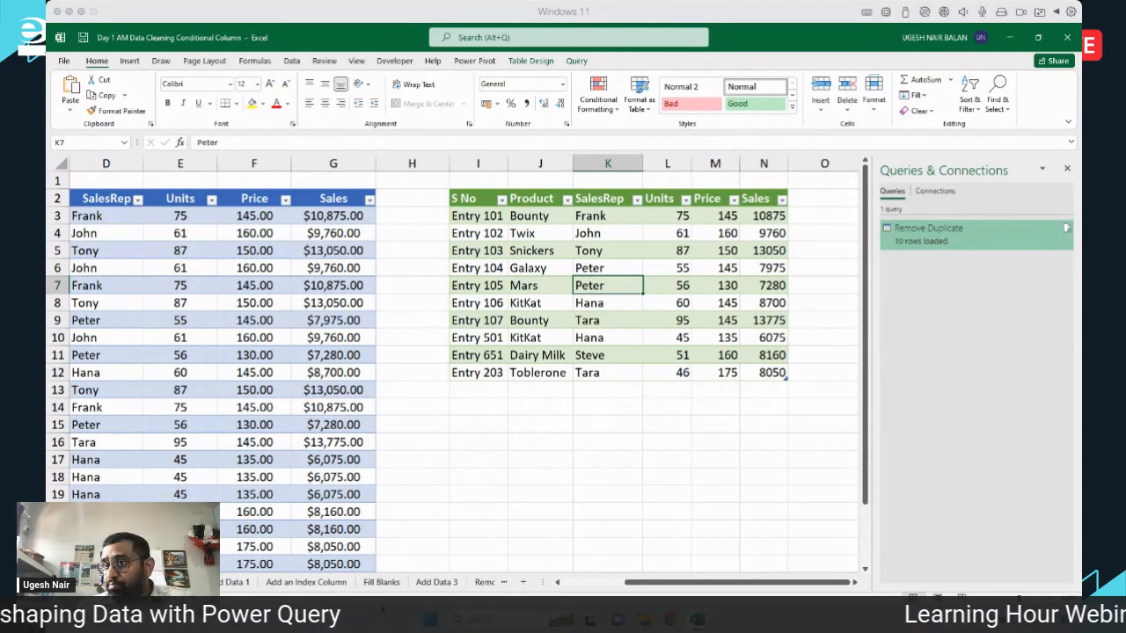
Switch to the Remove Special Characters sheet and enlarge the view of its Text column.
click(504, 582)
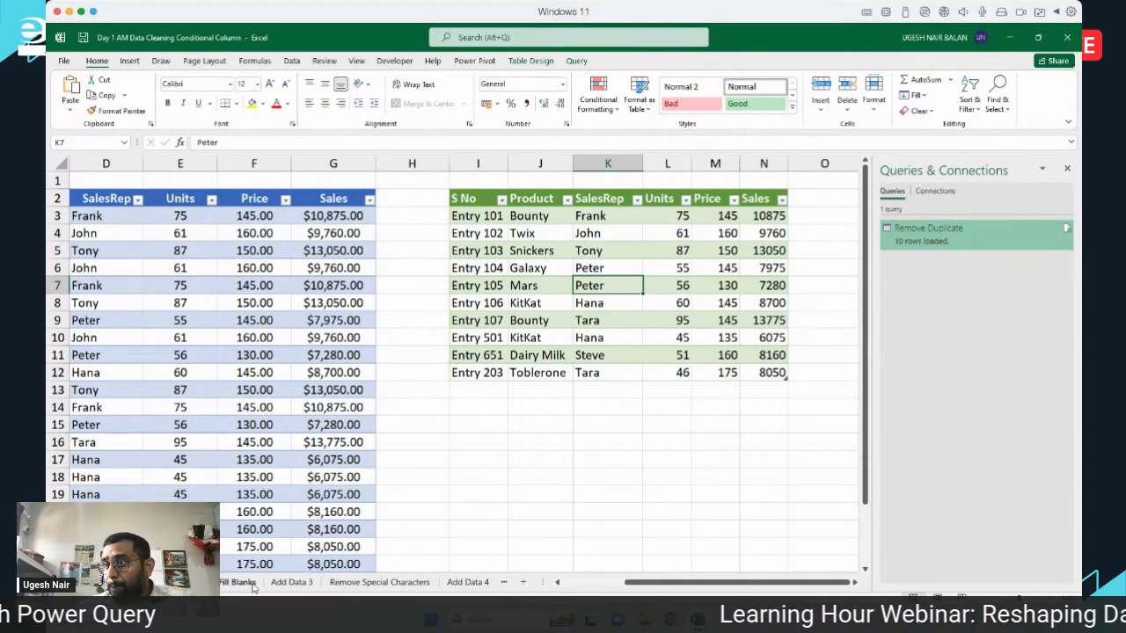
click(379, 582)
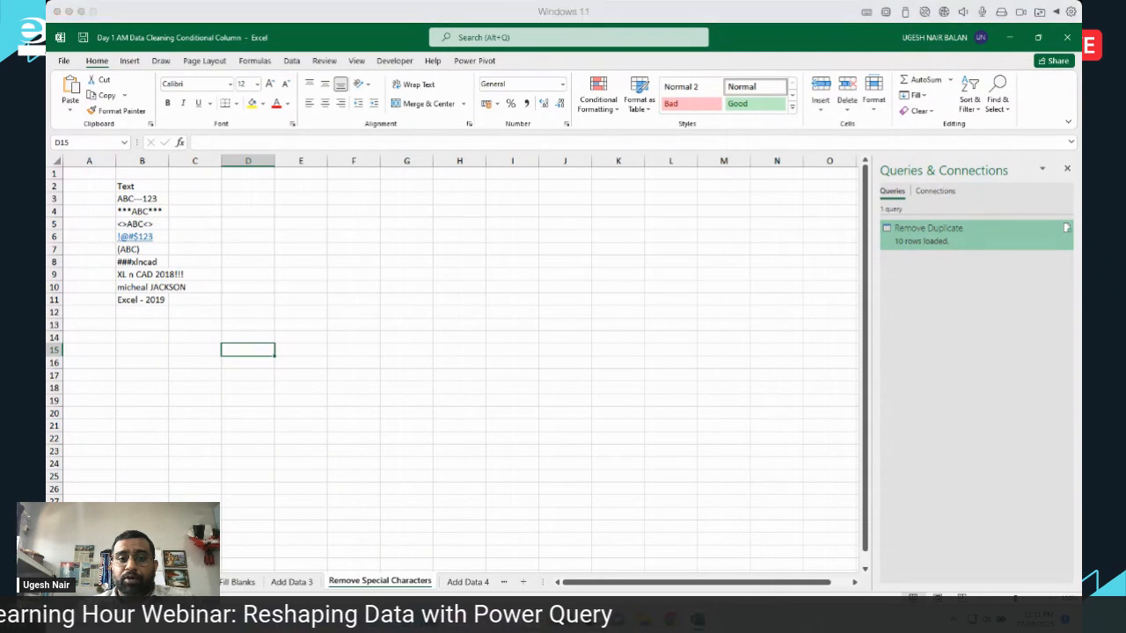
click(150, 249)
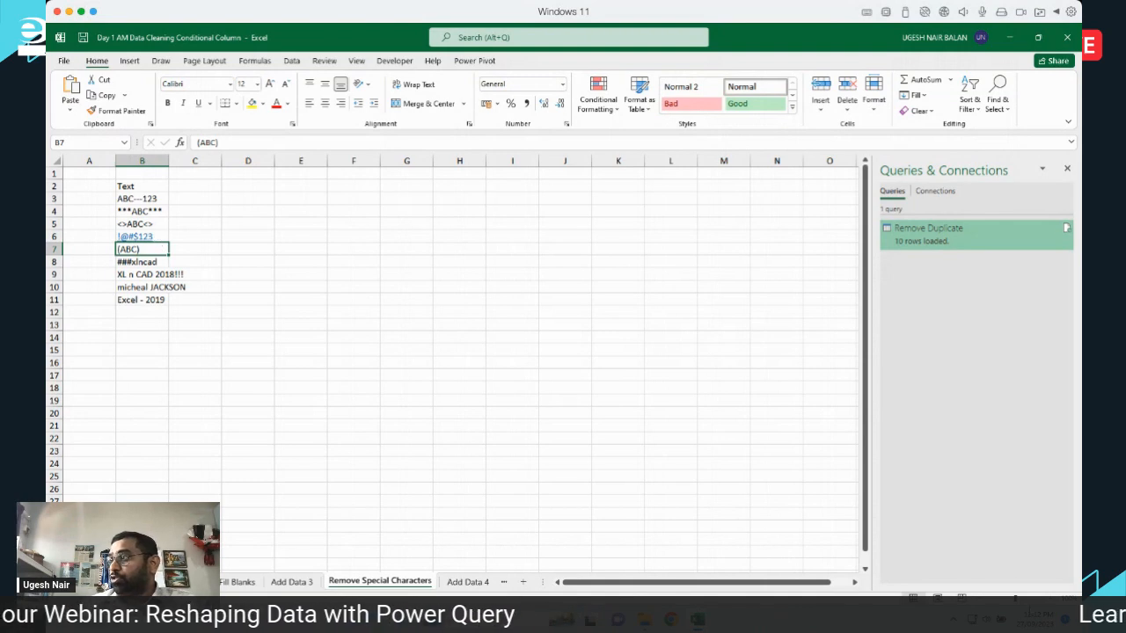
ctrl+scroll(217, 234, up, 4)
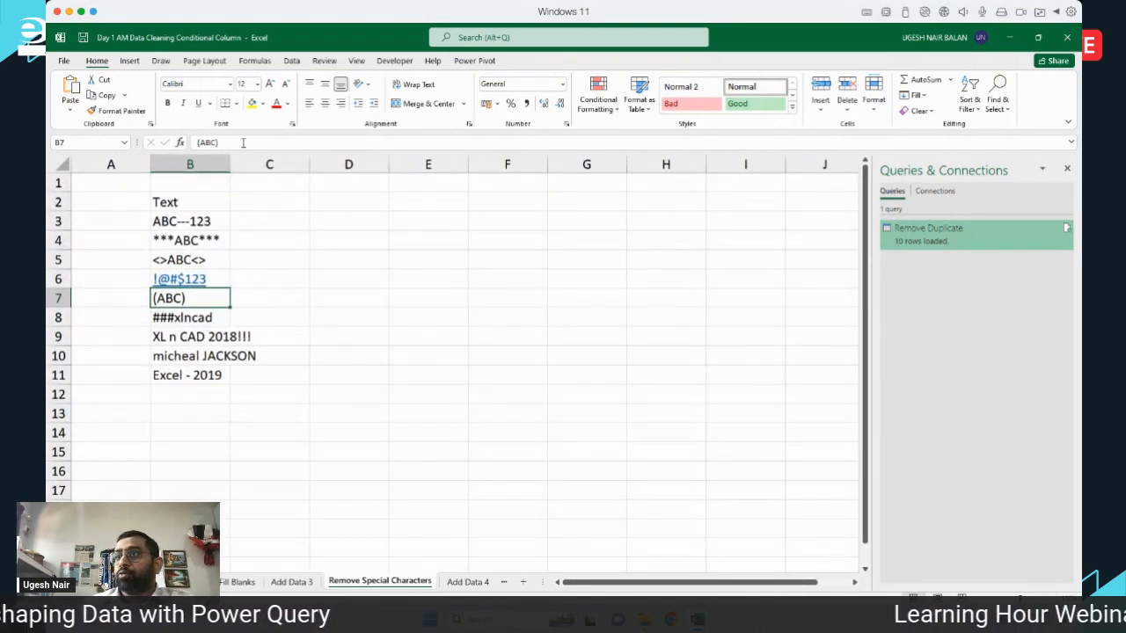
Examine the entries in B3:B11 for the special characters mixed into the text.
drag(202, 221, 198, 376)
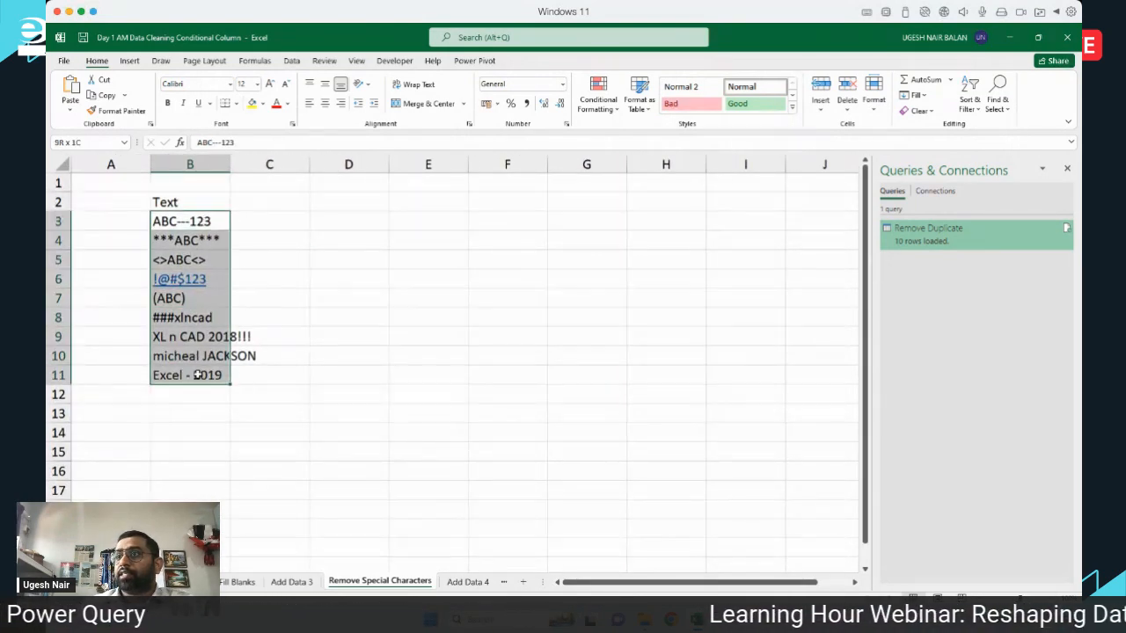
click(329, 347)
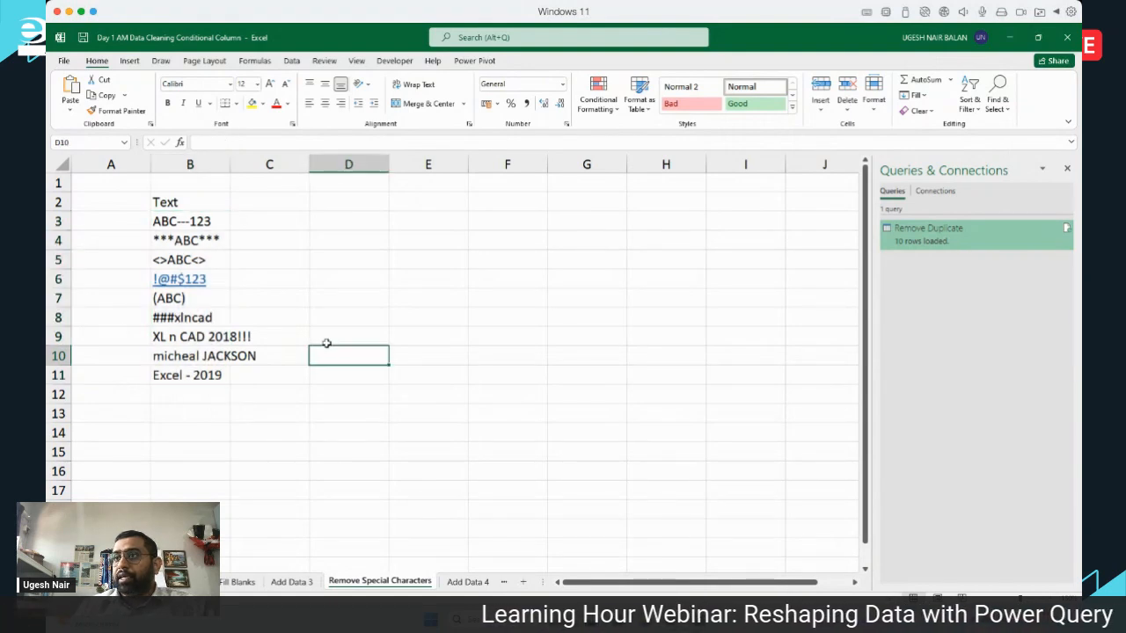
click(182, 224)
click(172, 238)
click(158, 262)
click(206, 299)
click(209, 318)
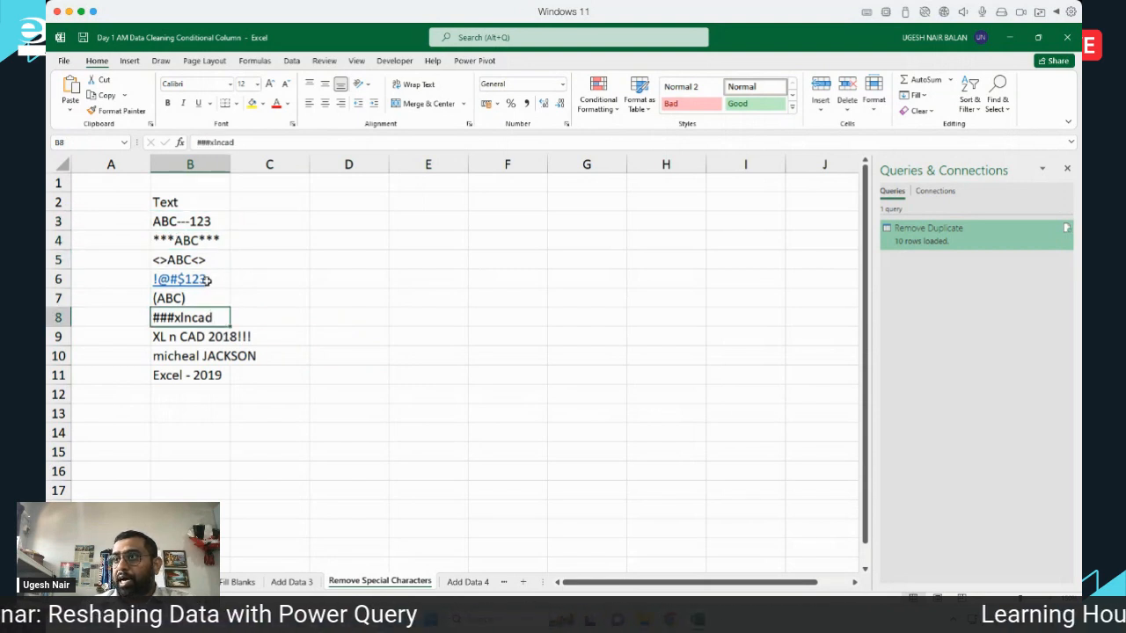
click(195, 334)
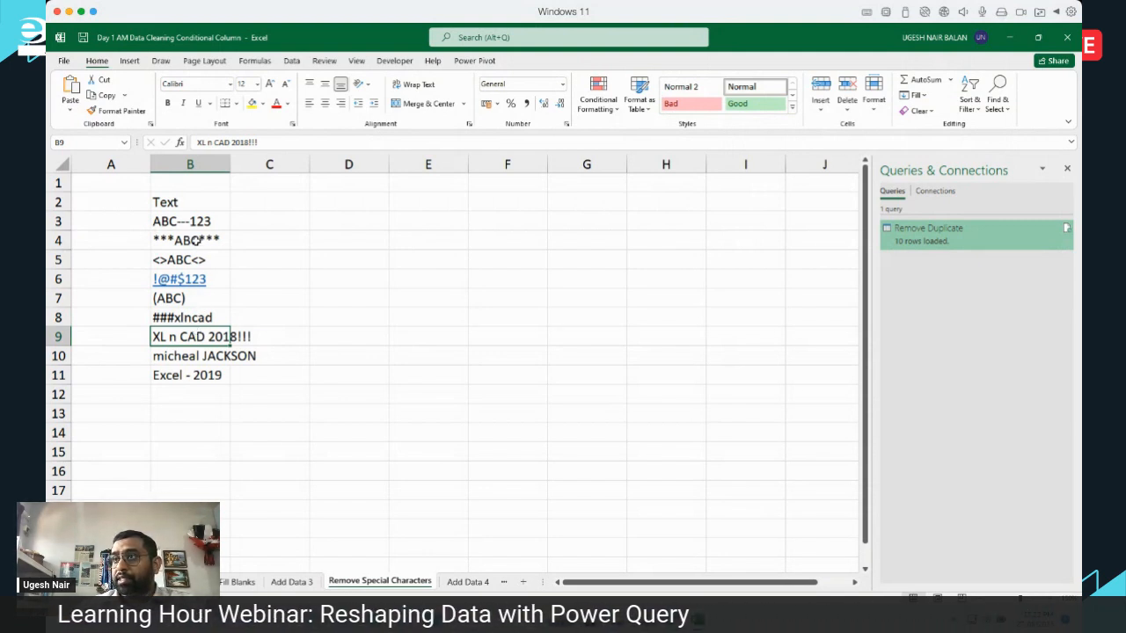
Load the Text list in B2:B11 into Power Query as a table with headers.
click(292, 61)
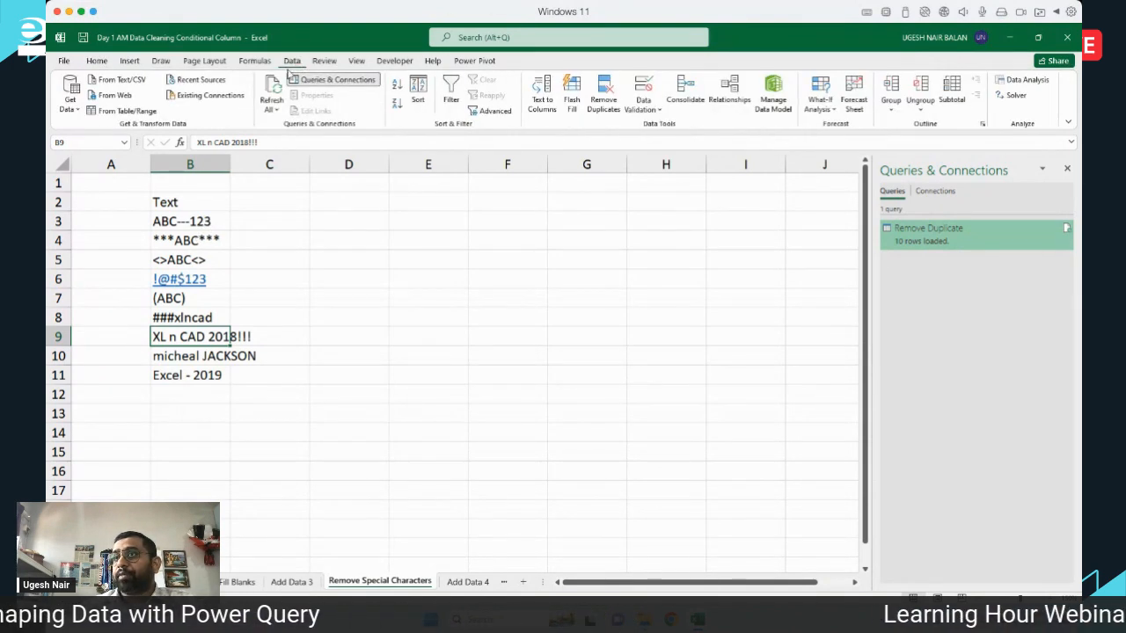
click(124, 110)
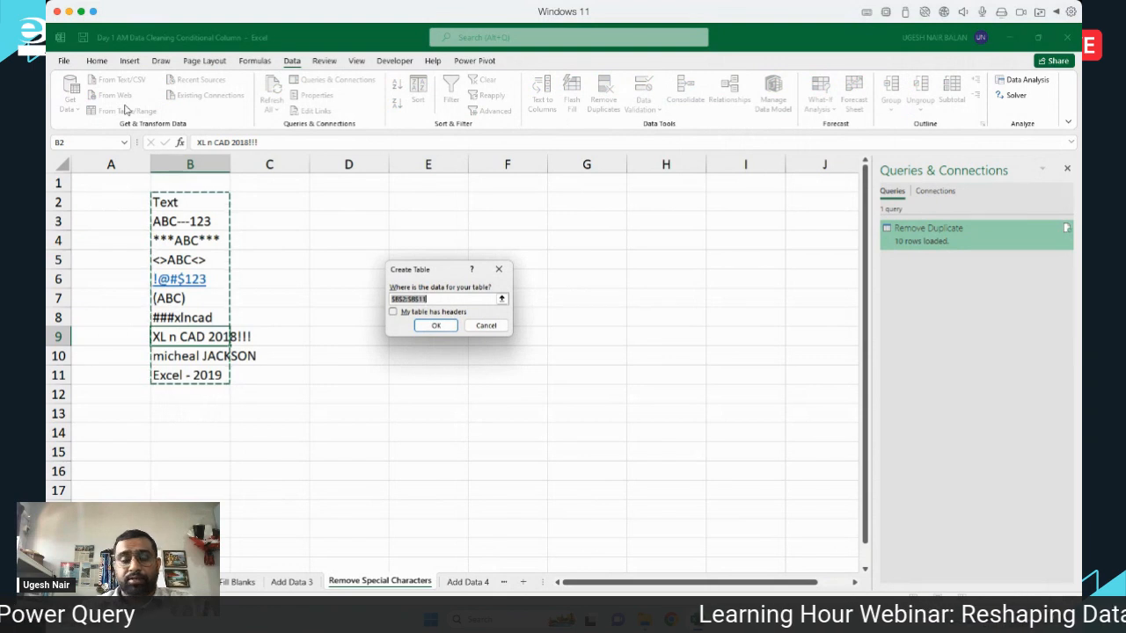
drag(436, 274, 311, 198)
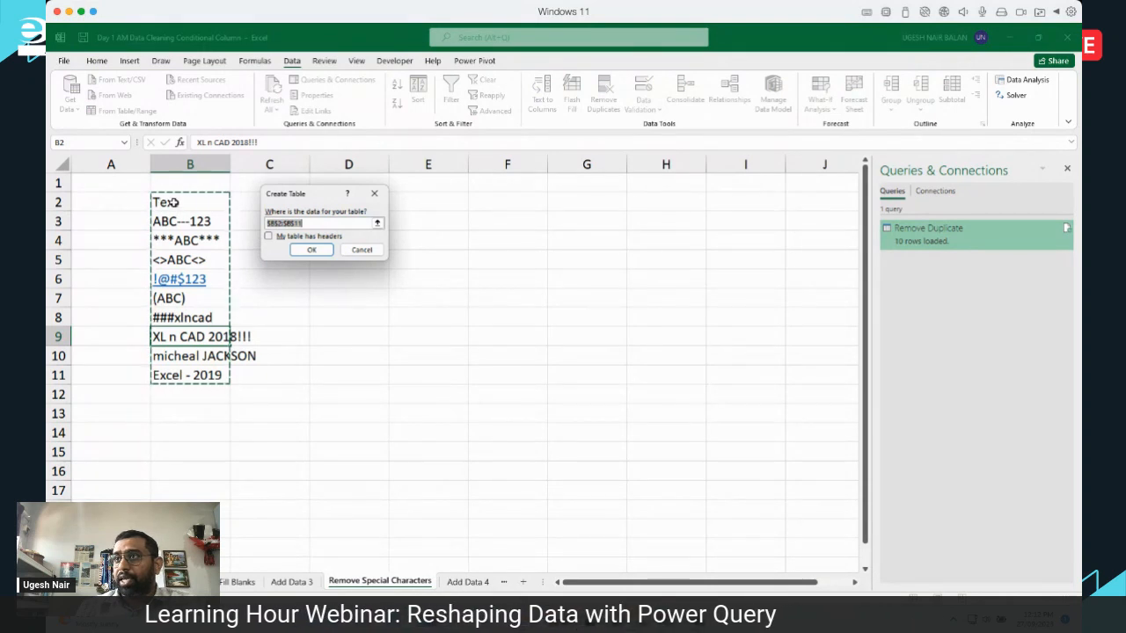
click(270, 236)
click(311, 249)
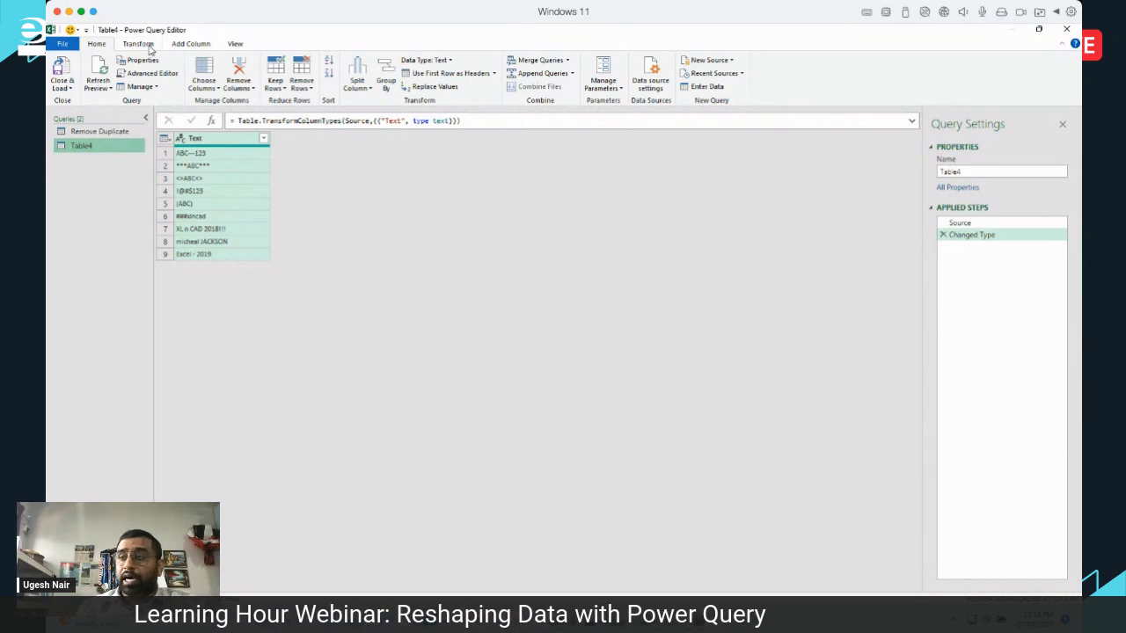
Start a custom column in the query and name it Clean Data.
click(195, 46)
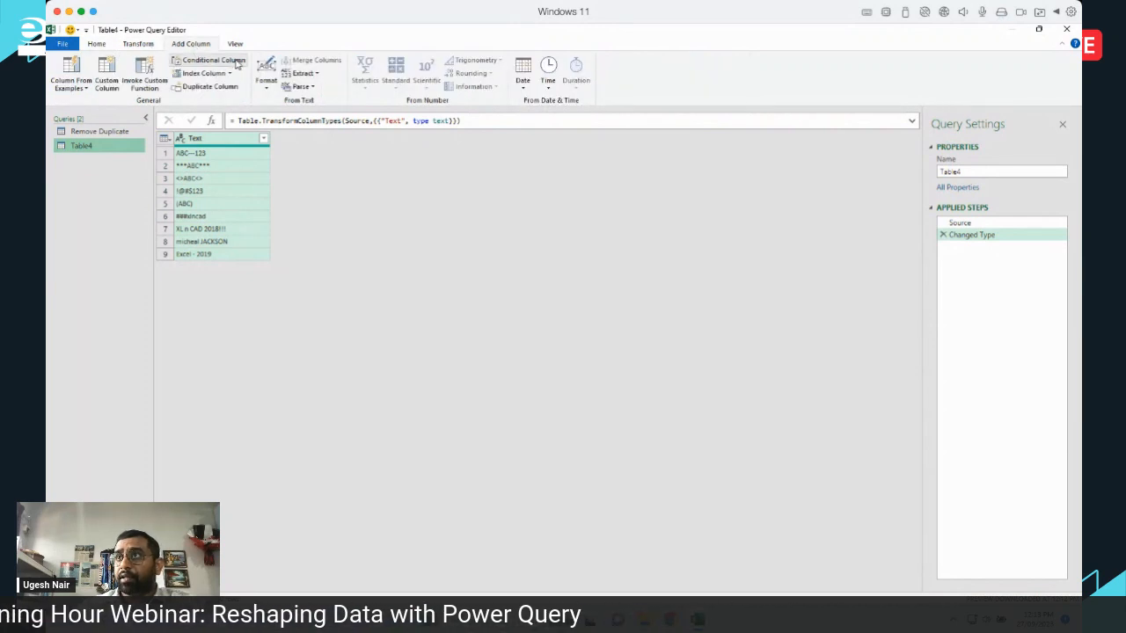
click(107, 80)
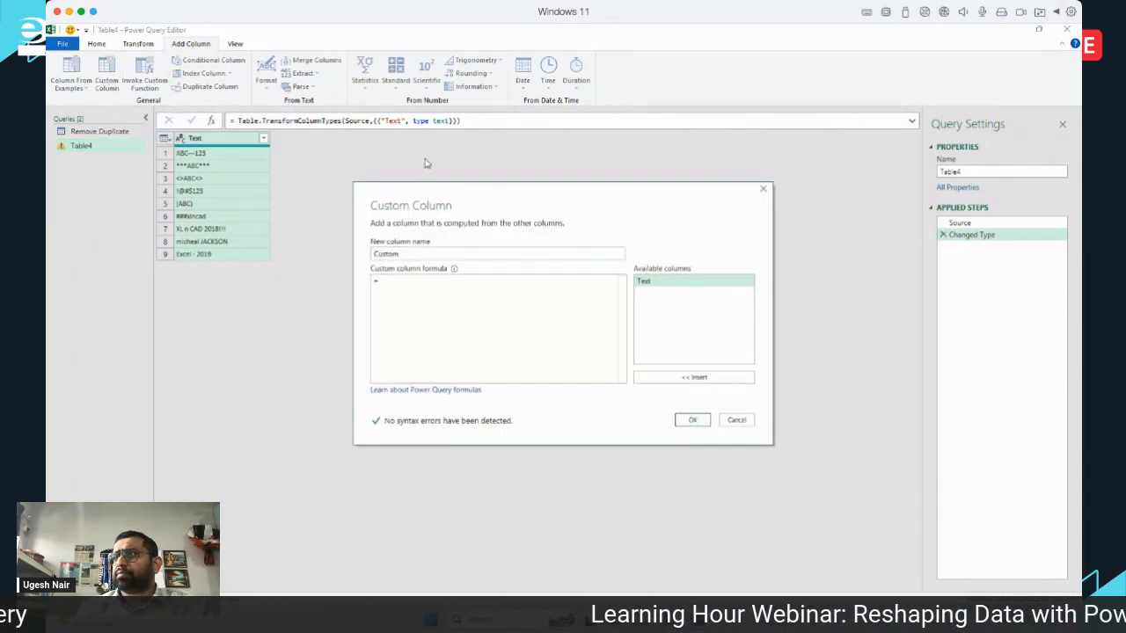
drag(491, 191, 426, 153)
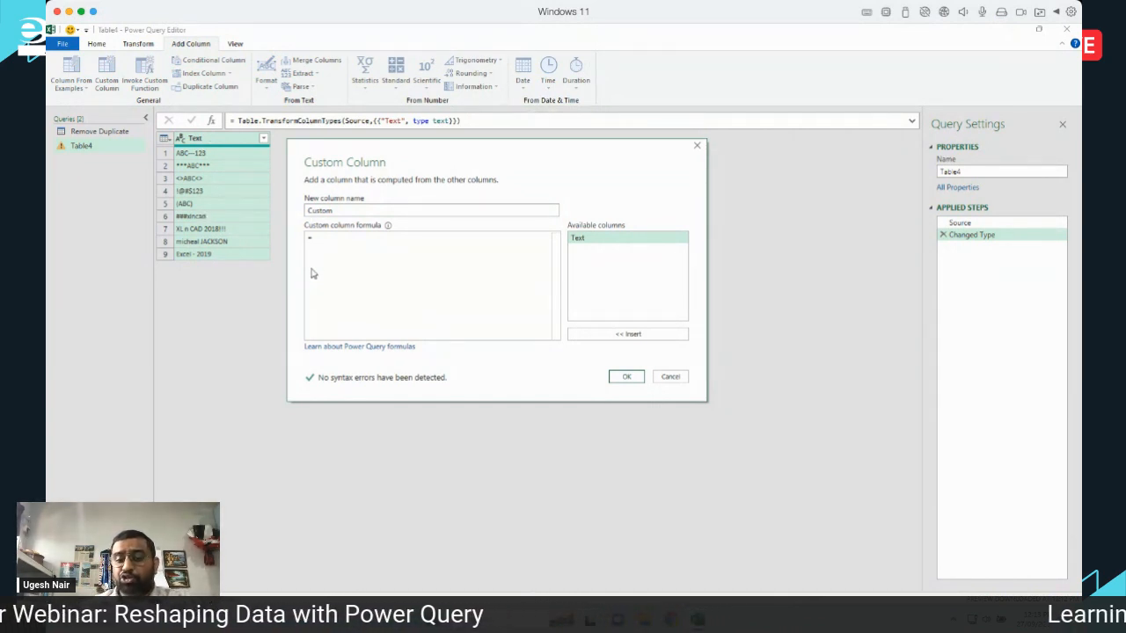
double_click(340, 212)
text(C)
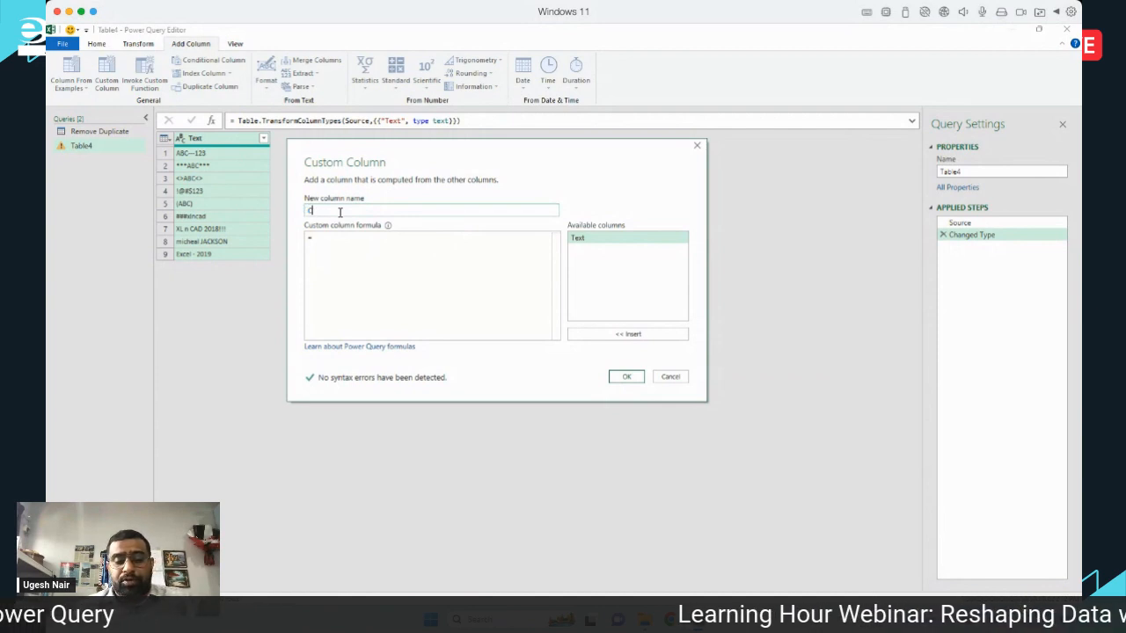
text(lean Data)
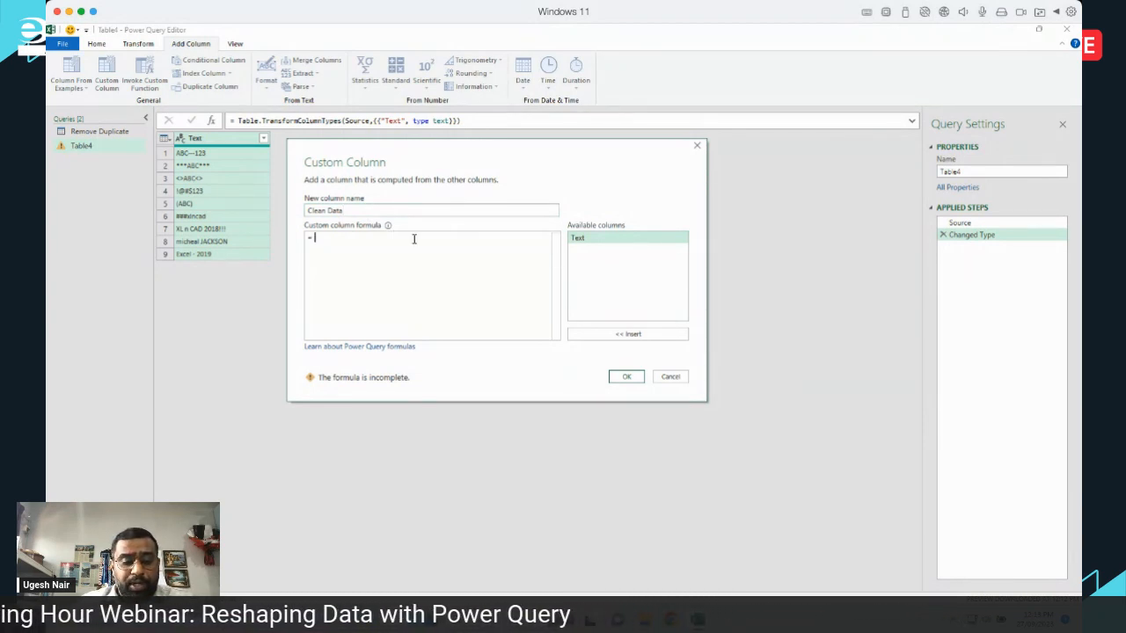
Begin the custom column formula with Text.Select, using the Text column as its first argument.
text(Te)
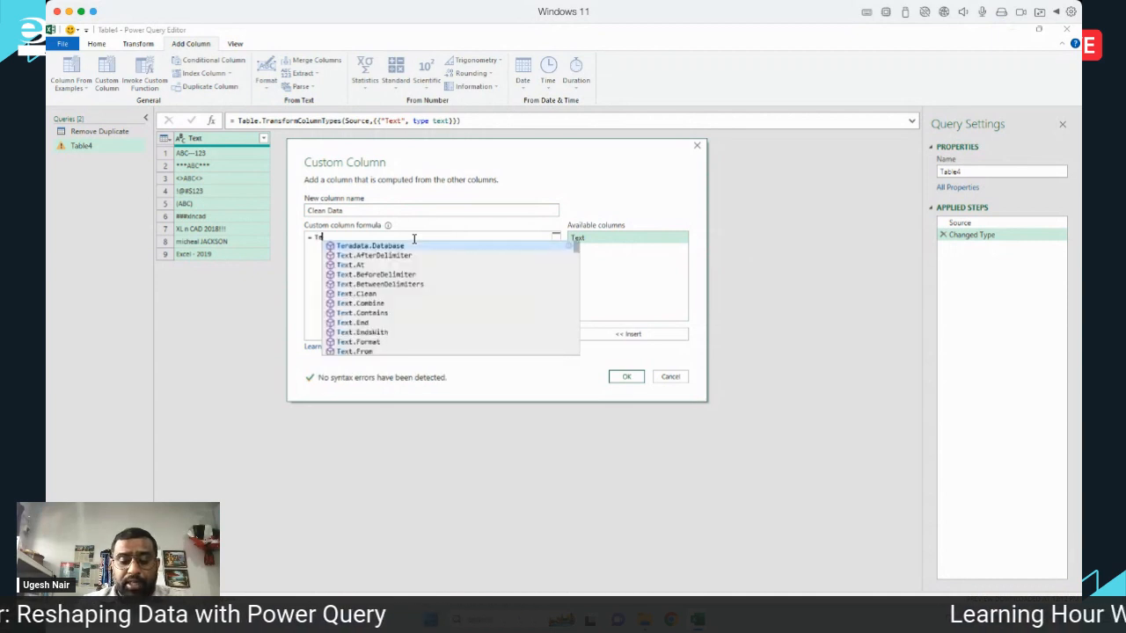
text(xt)
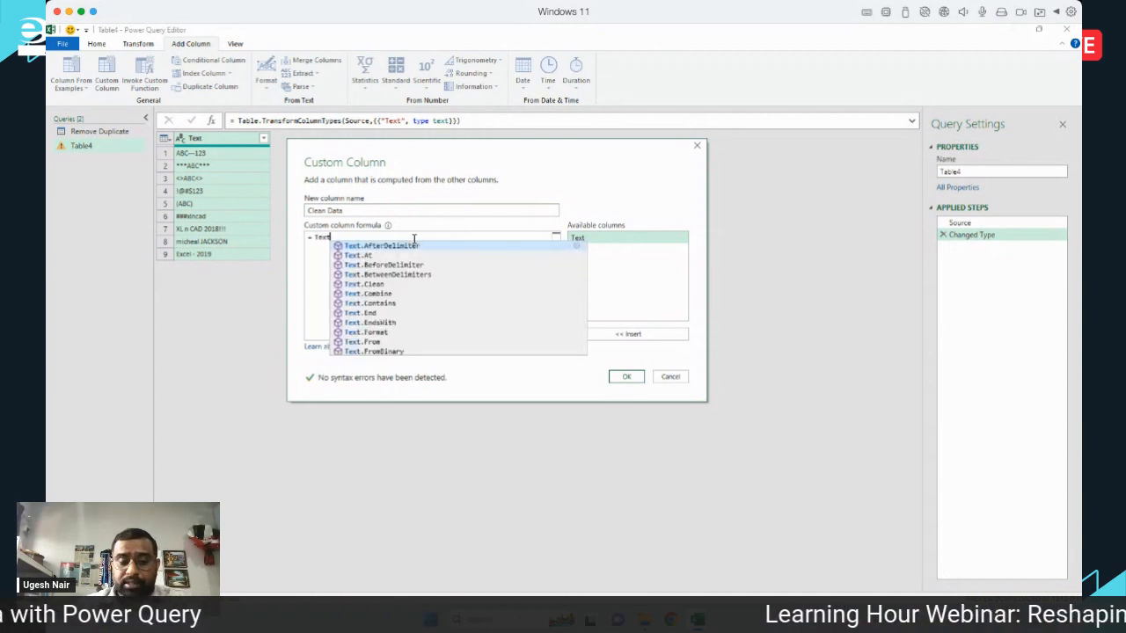
text(.Select)
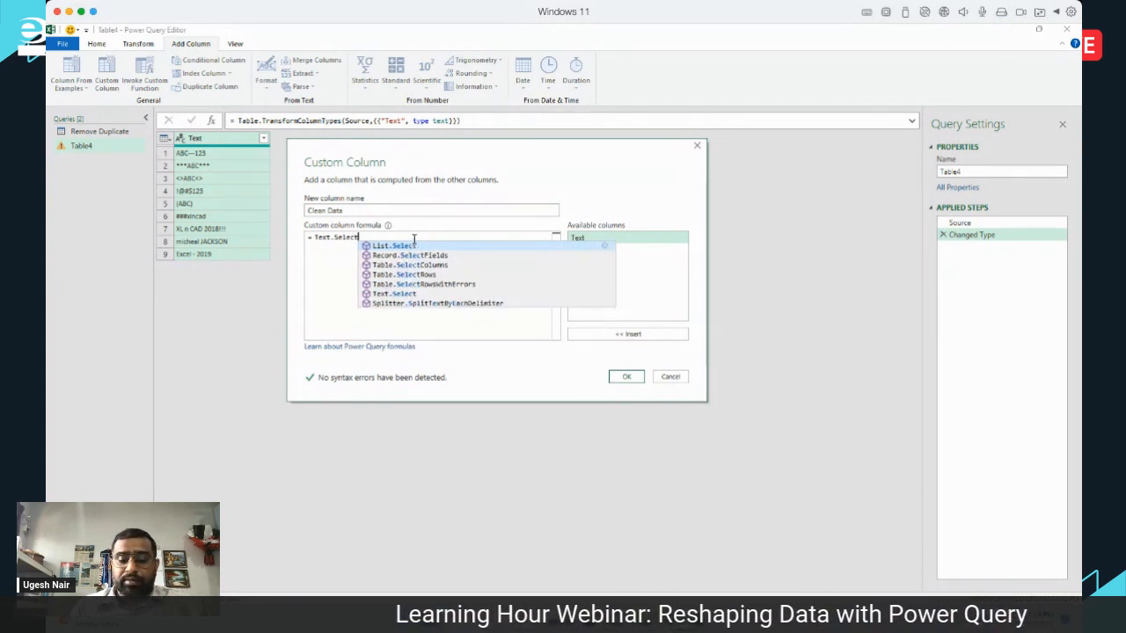
text(()
click(577, 239)
click(629, 335)
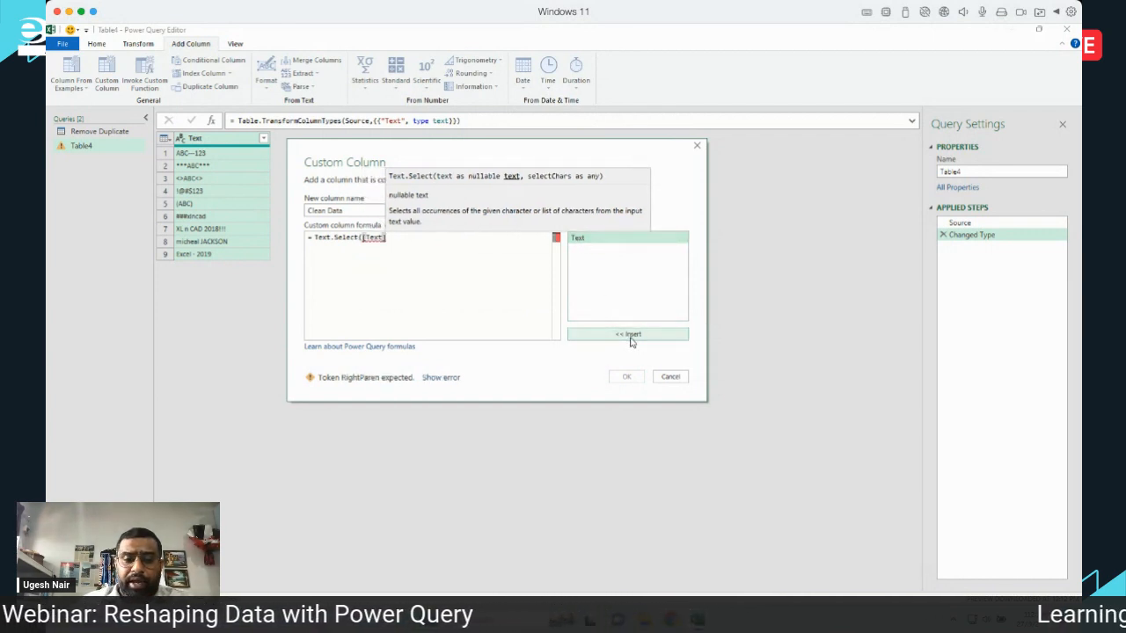
Complete the formula with the character list {"A".."z","0".."9"} and create the Clean Data column.
text(,)
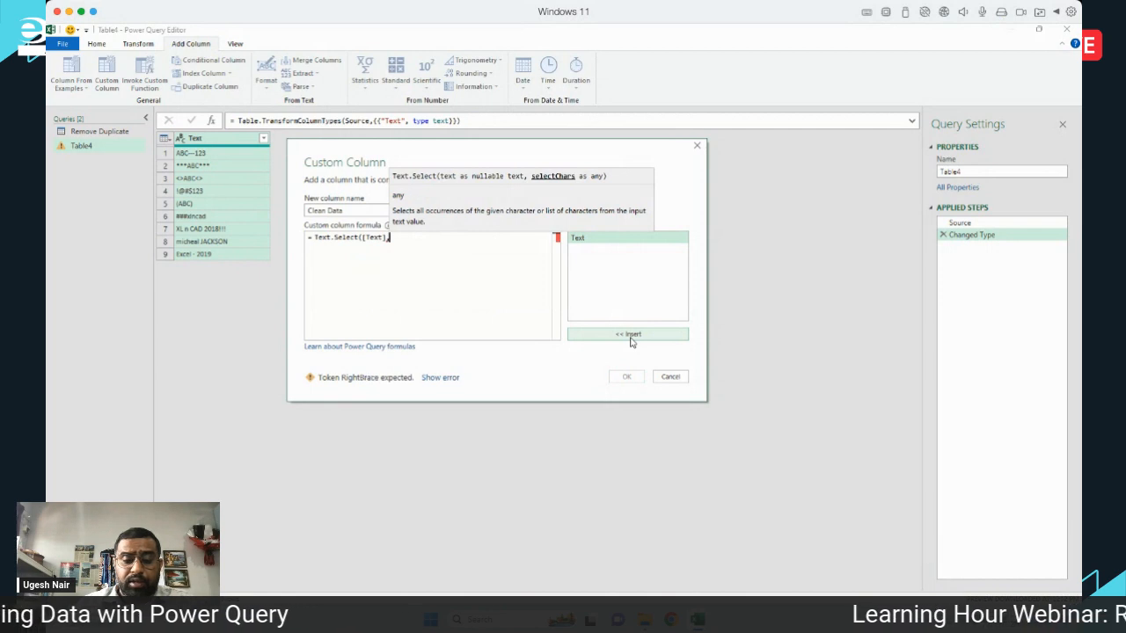
text({)
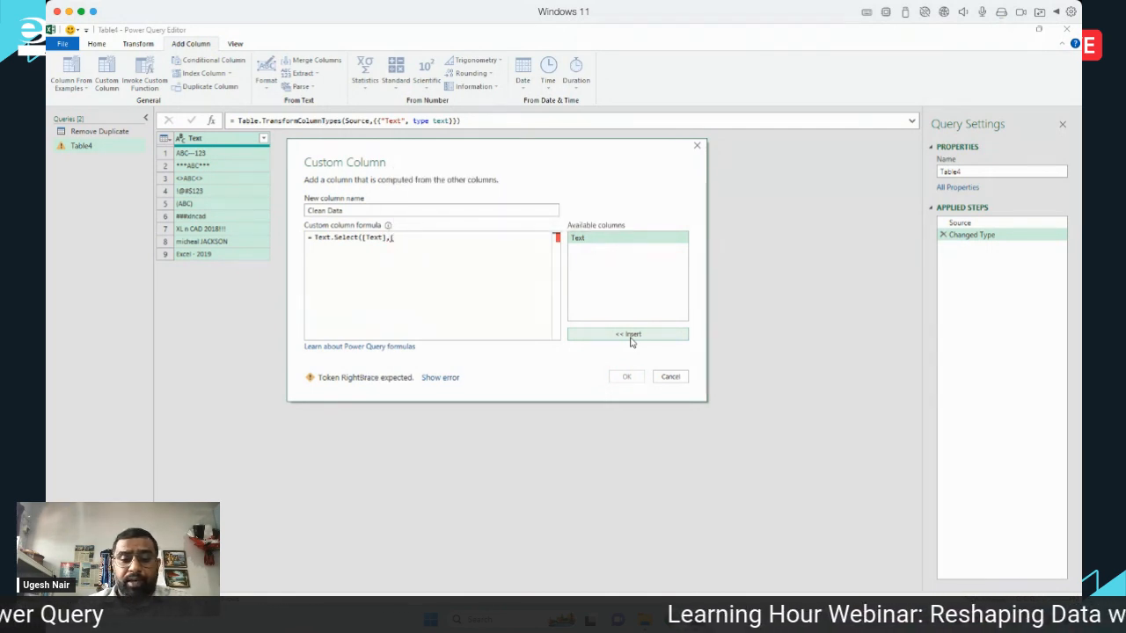
text("")
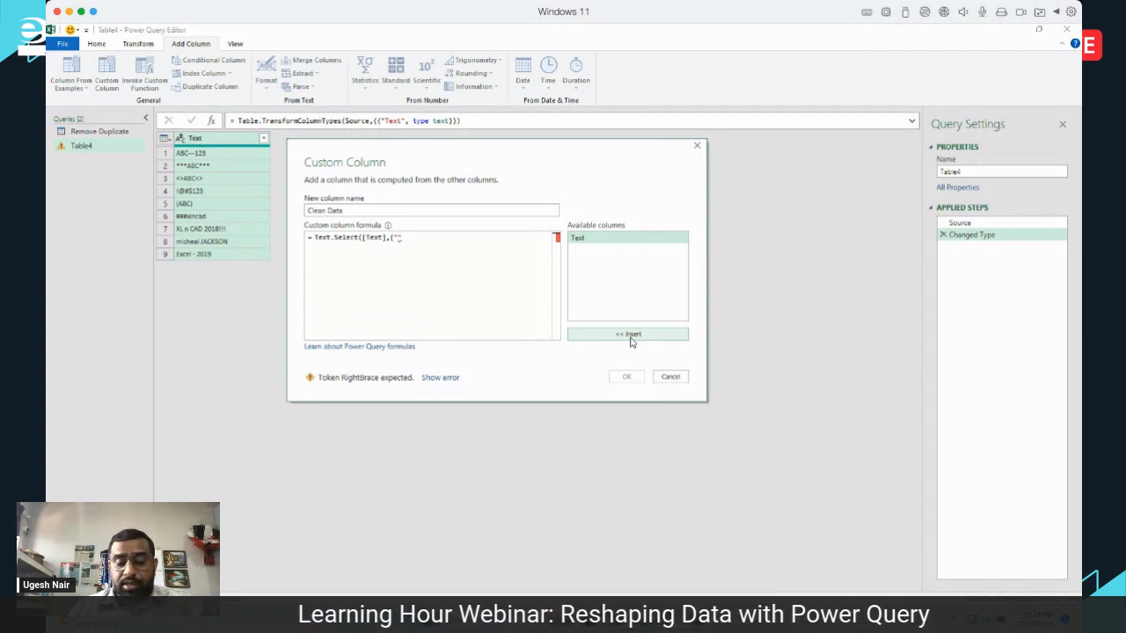
text(a)
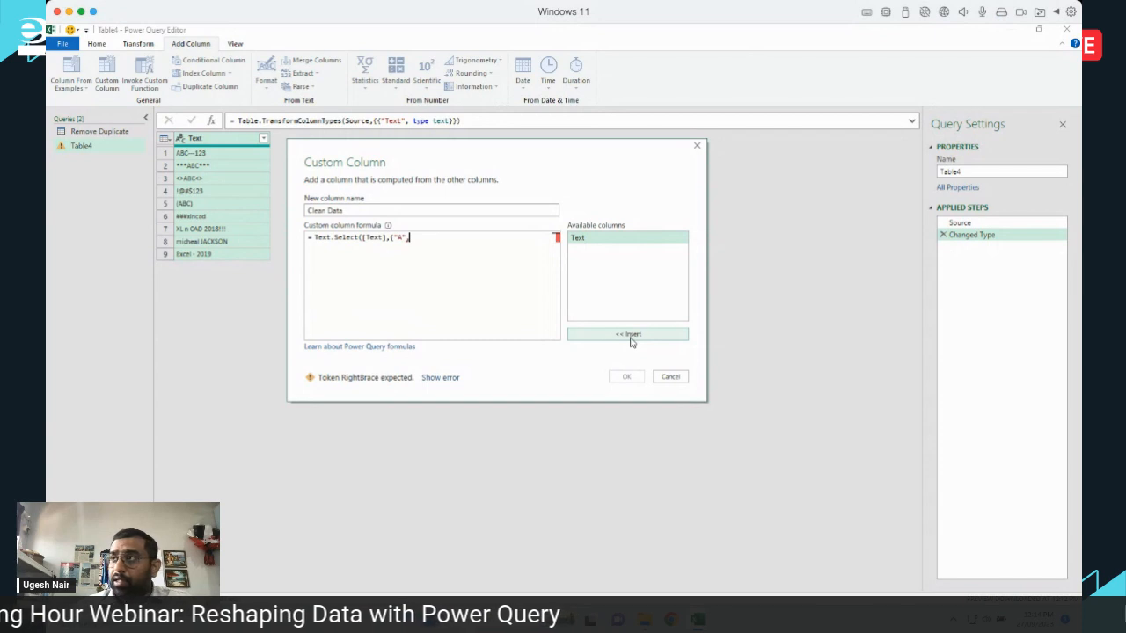
text(.."Z"")
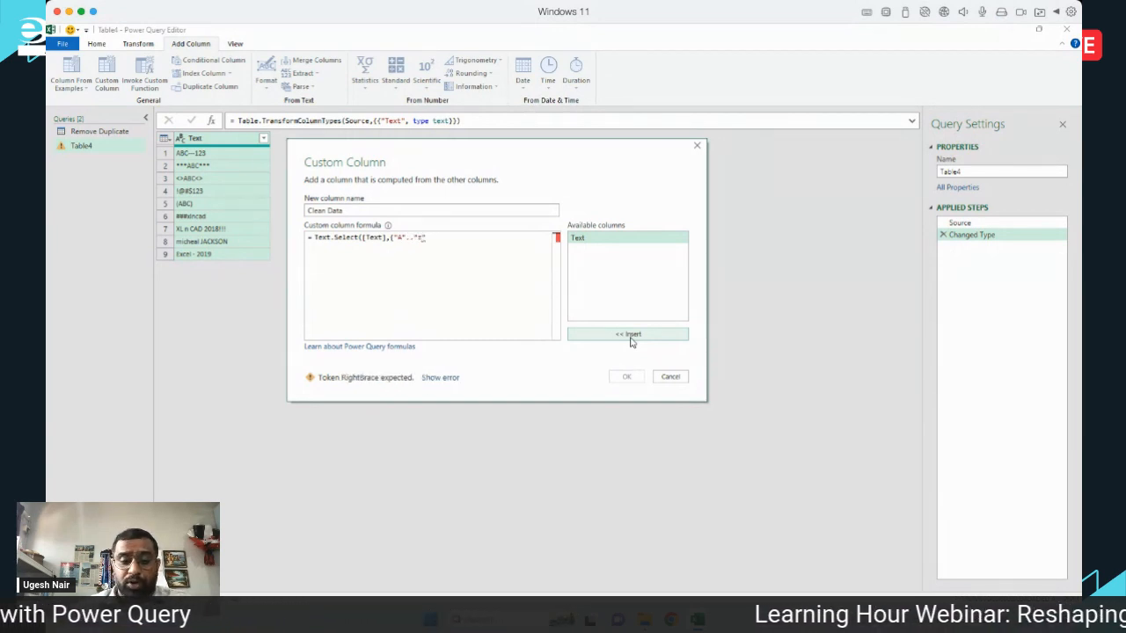
text(,)
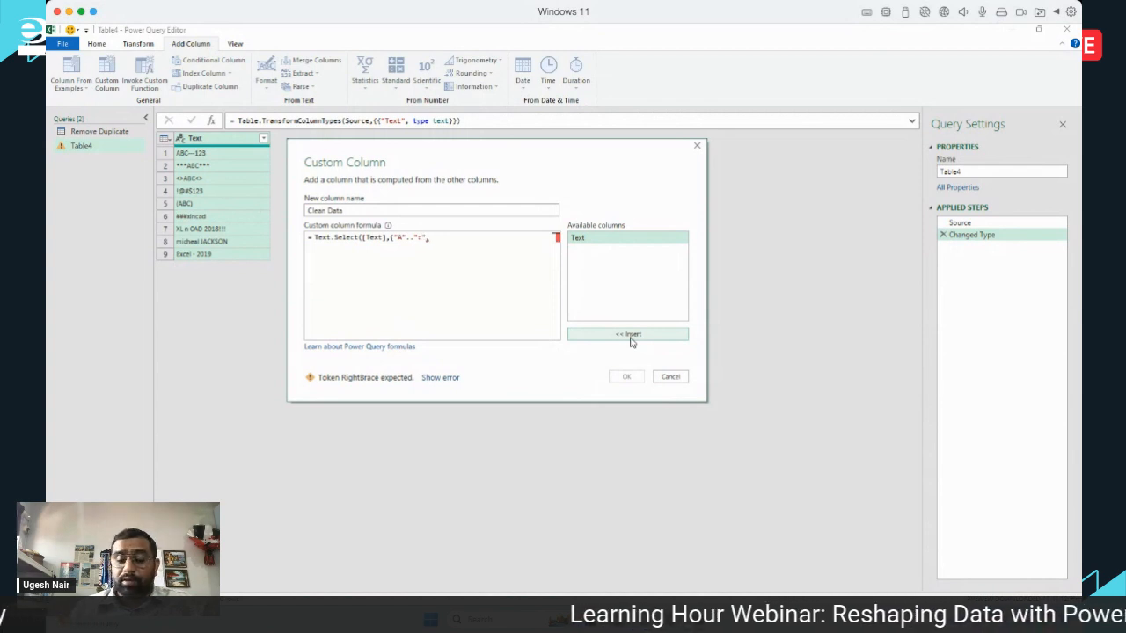
text( ")
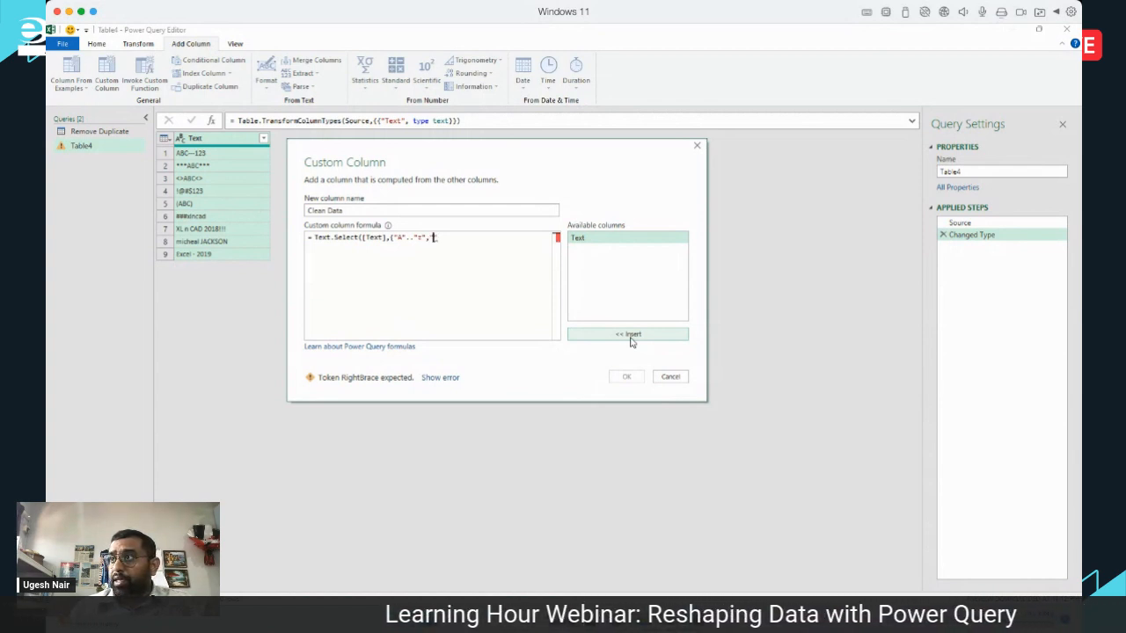
text(0"..")
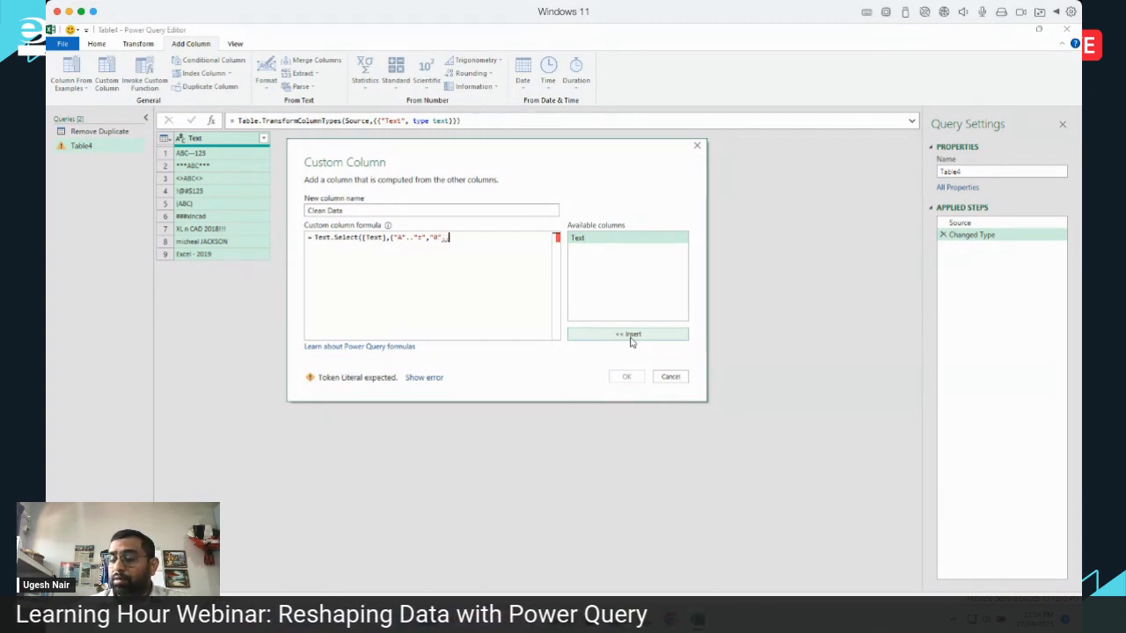
text(9"}))
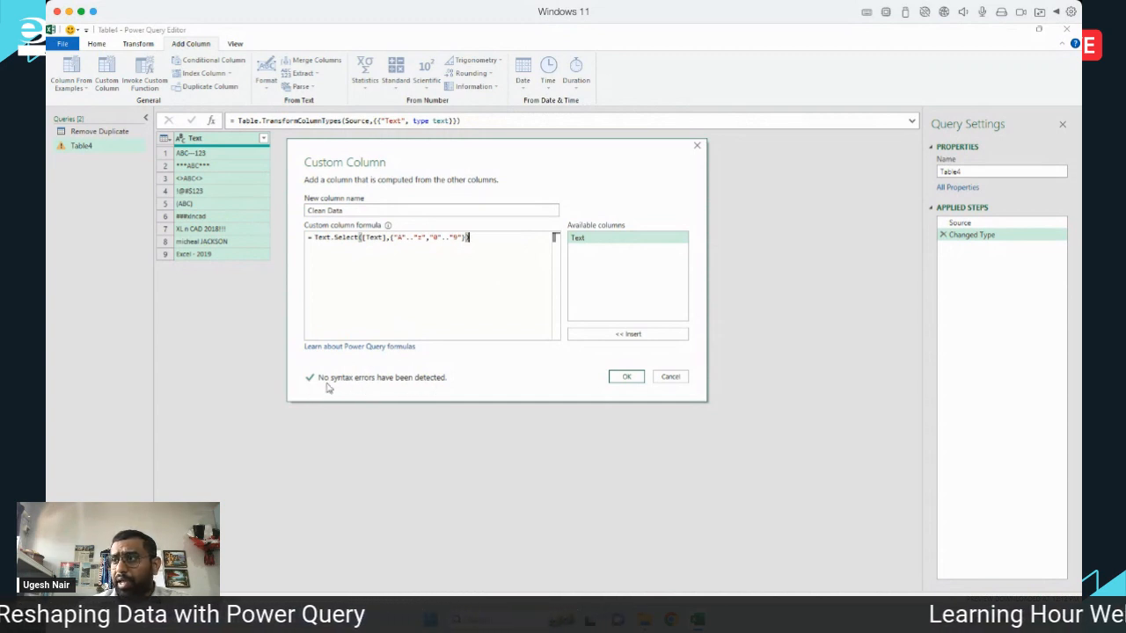
click(623, 377)
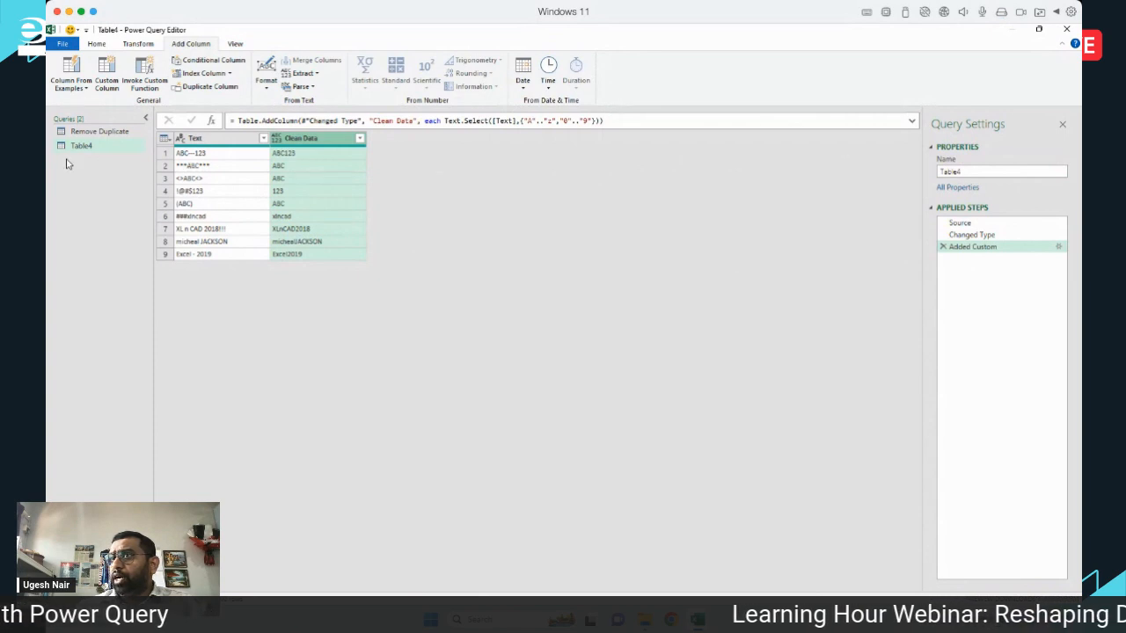
Rename the query as RemoveSymbols.
click(998, 172)
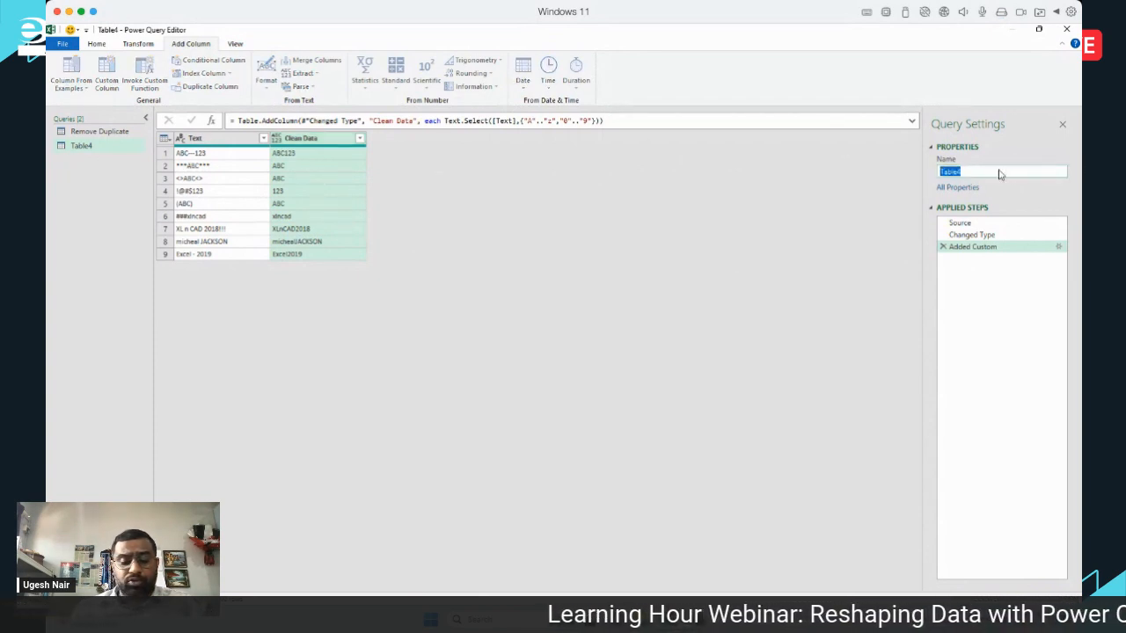
text(Remove)
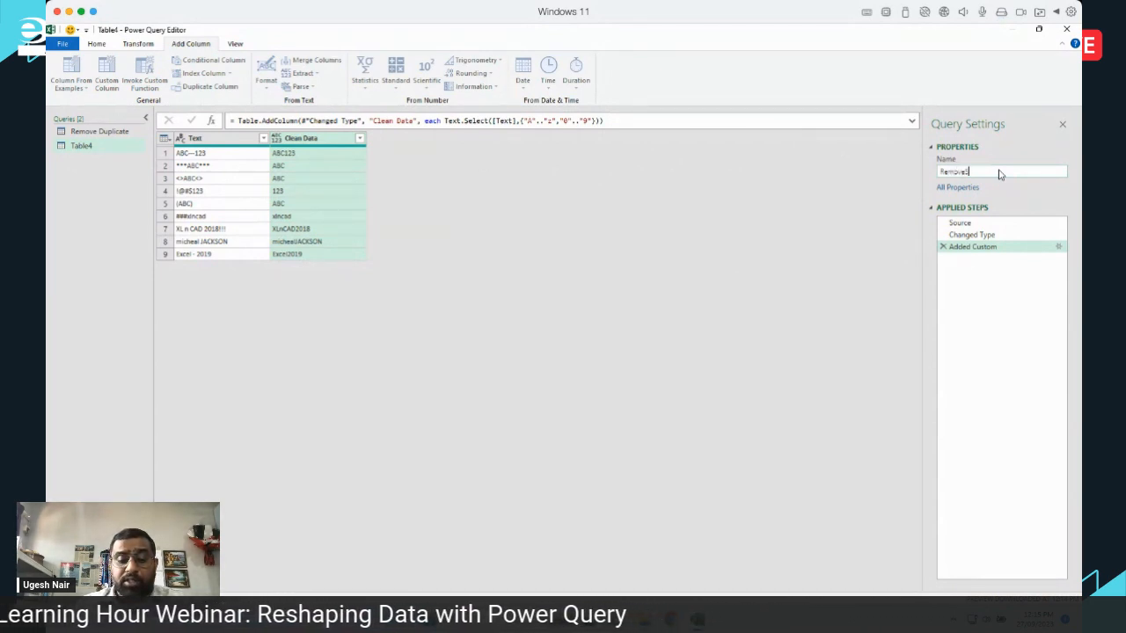
text(Symbols)
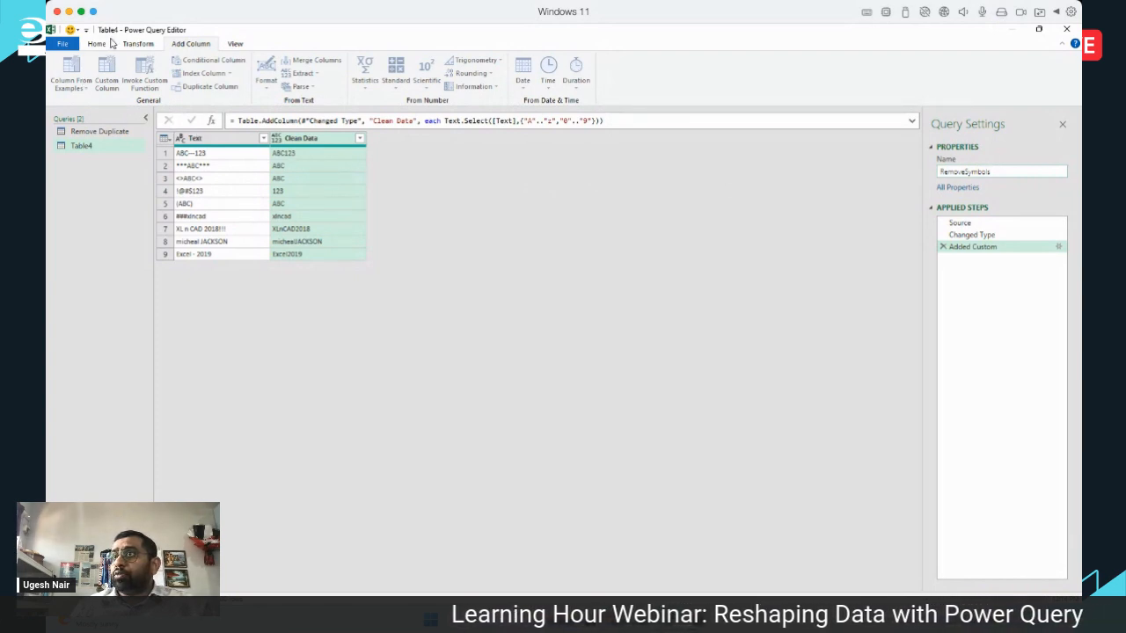
click(331, 233)
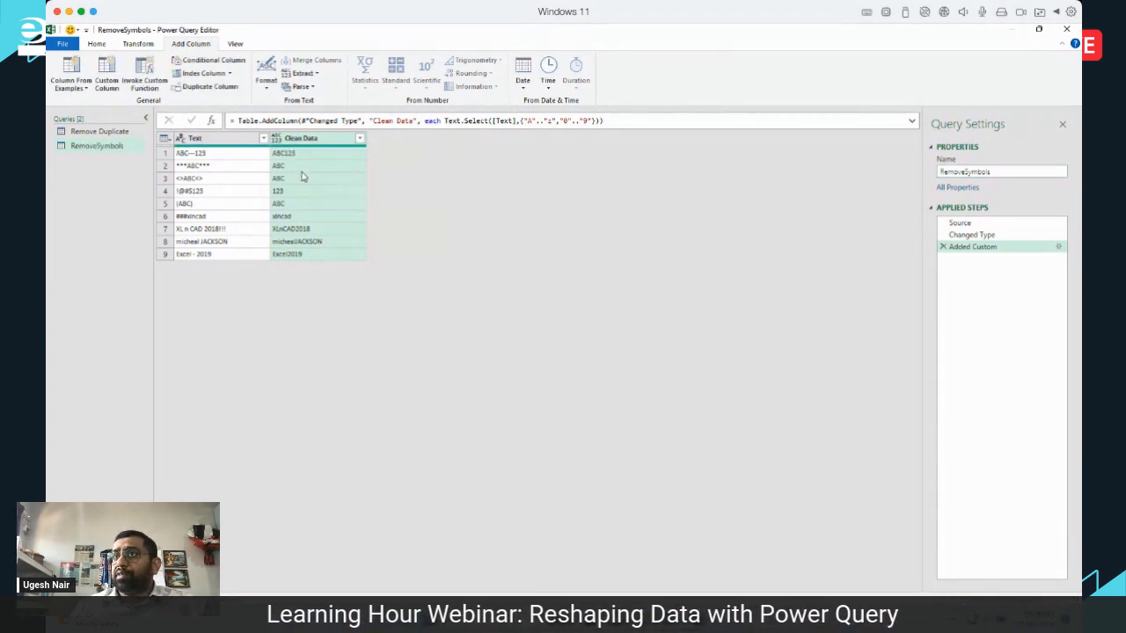
Close the query and load it as a table in the existing worksheet starting at cell D2.
click(97, 43)
click(62, 86)
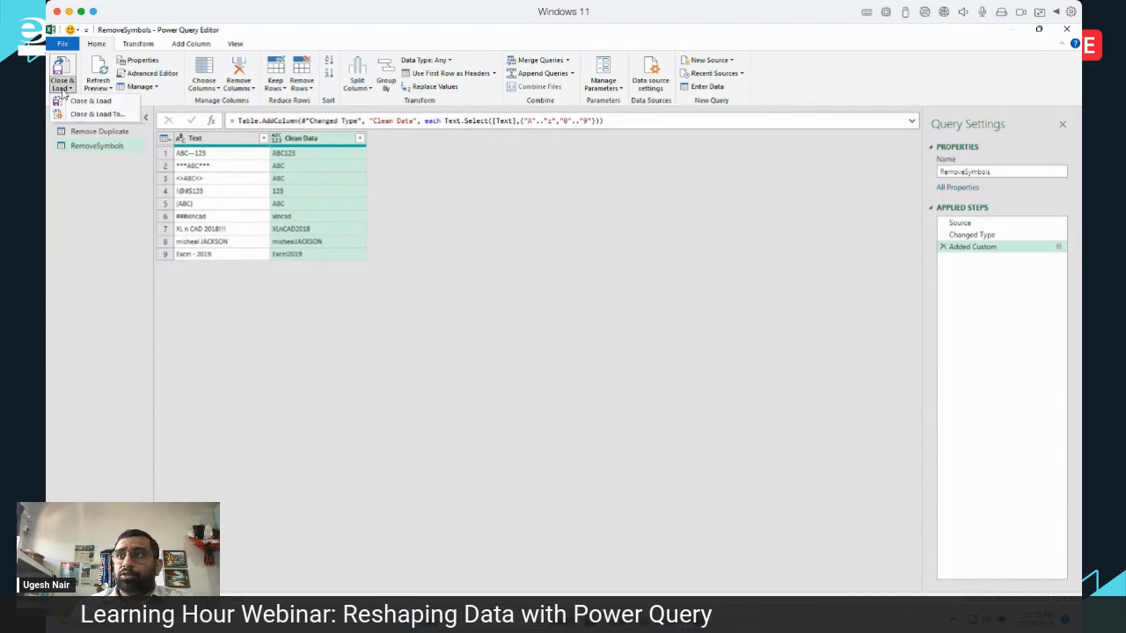
click(97, 114)
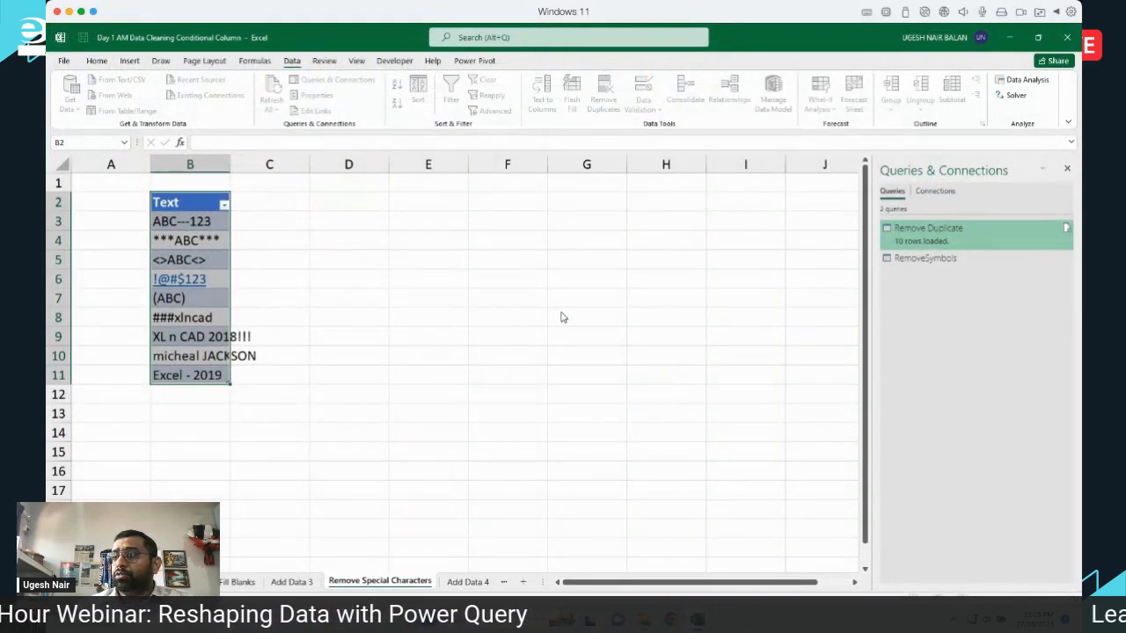
click(264, 215)
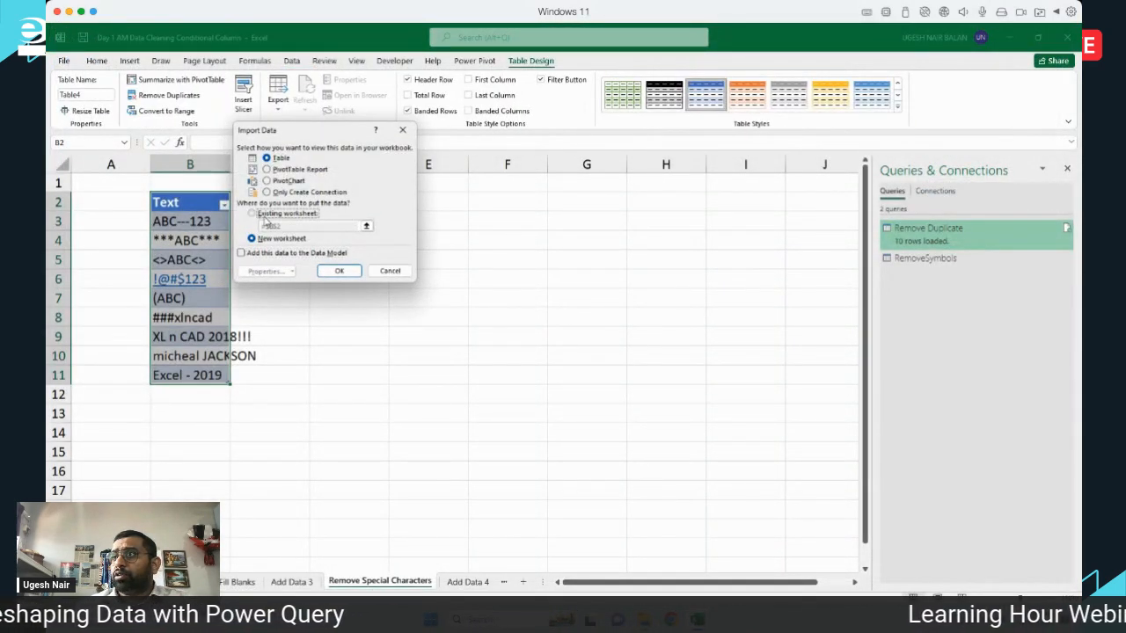
drag(326, 132, 344, 323)
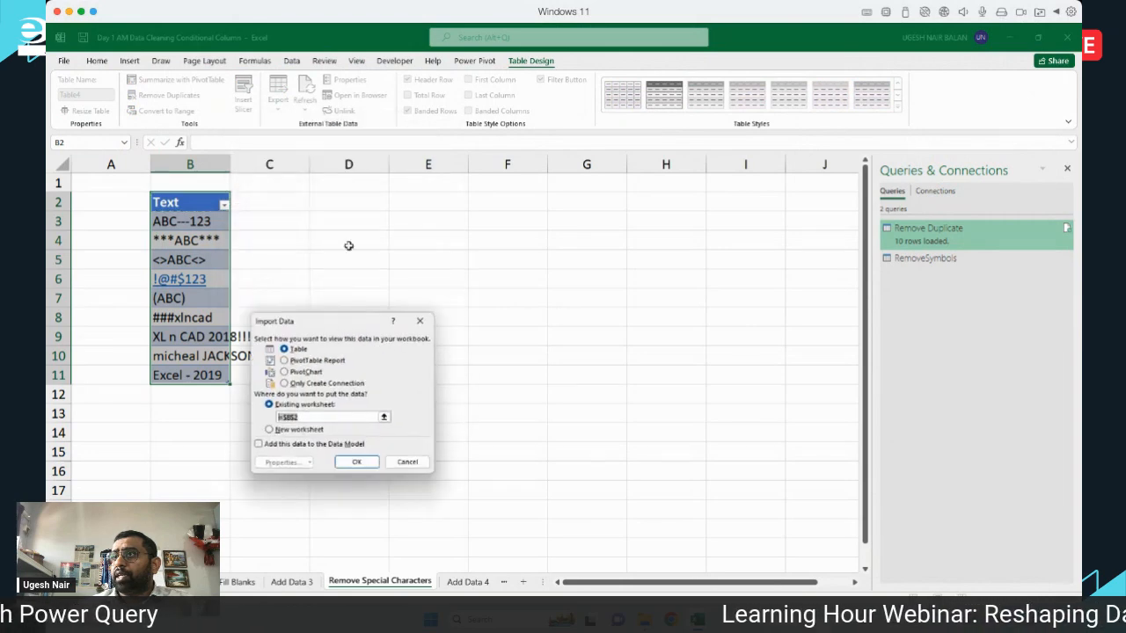
click(342, 203)
click(345, 461)
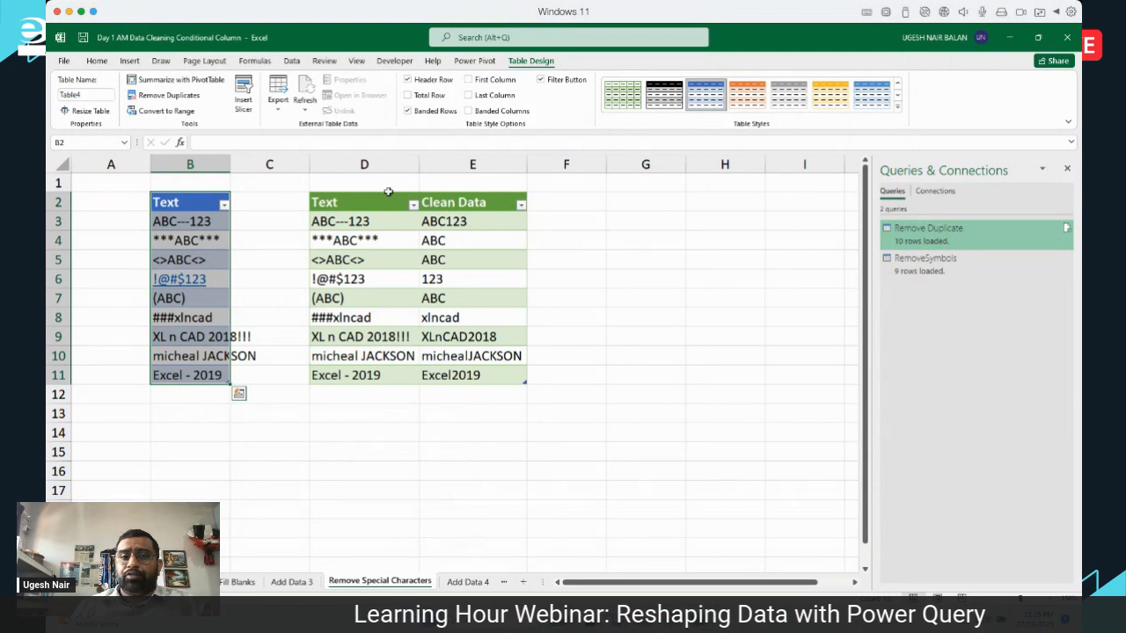
Compare the loaded table's original Text column with its Clean Data column.
drag(345, 204, 354, 376)
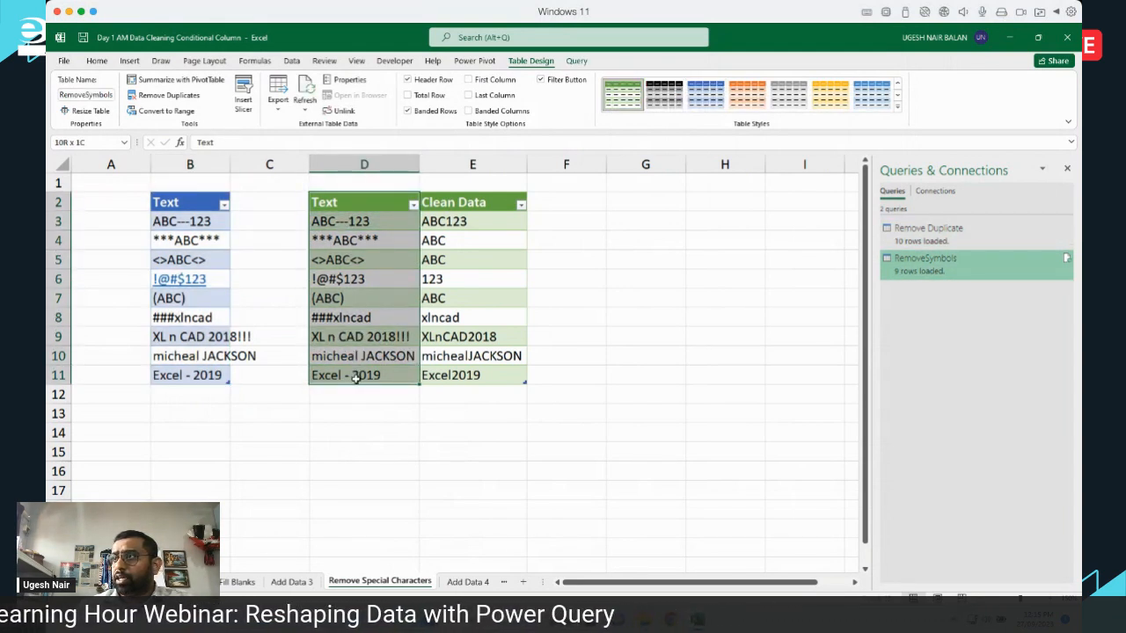
drag(455, 206, 476, 392)
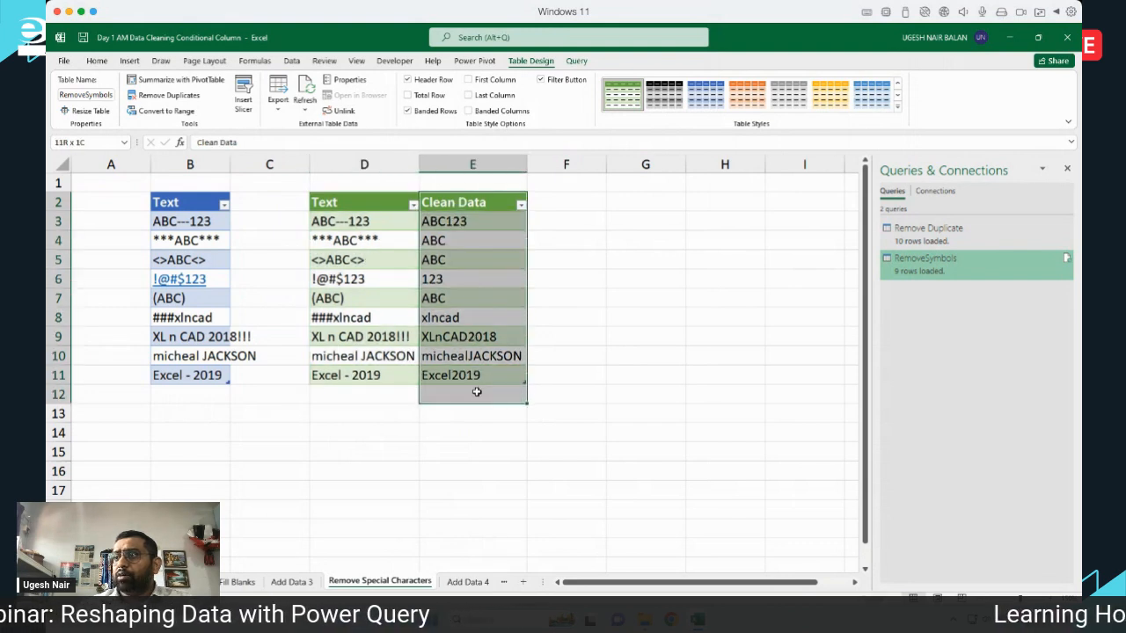
click(540, 370)
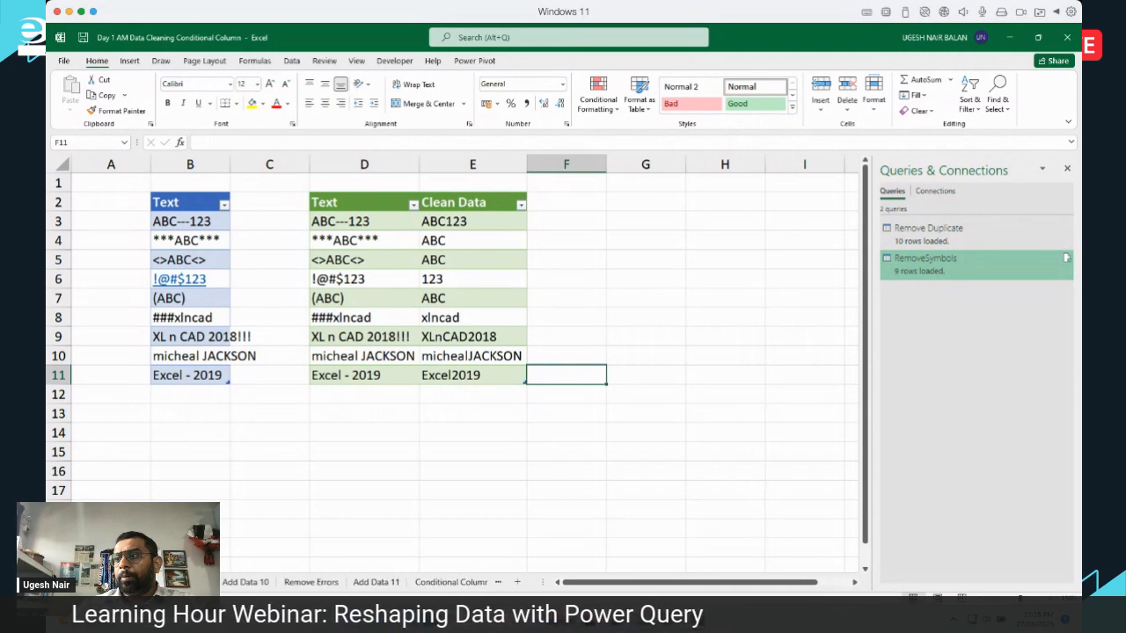
Open the Conditional Column worksheet containing the July 2018 office supplies sales table.
click(435, 582)
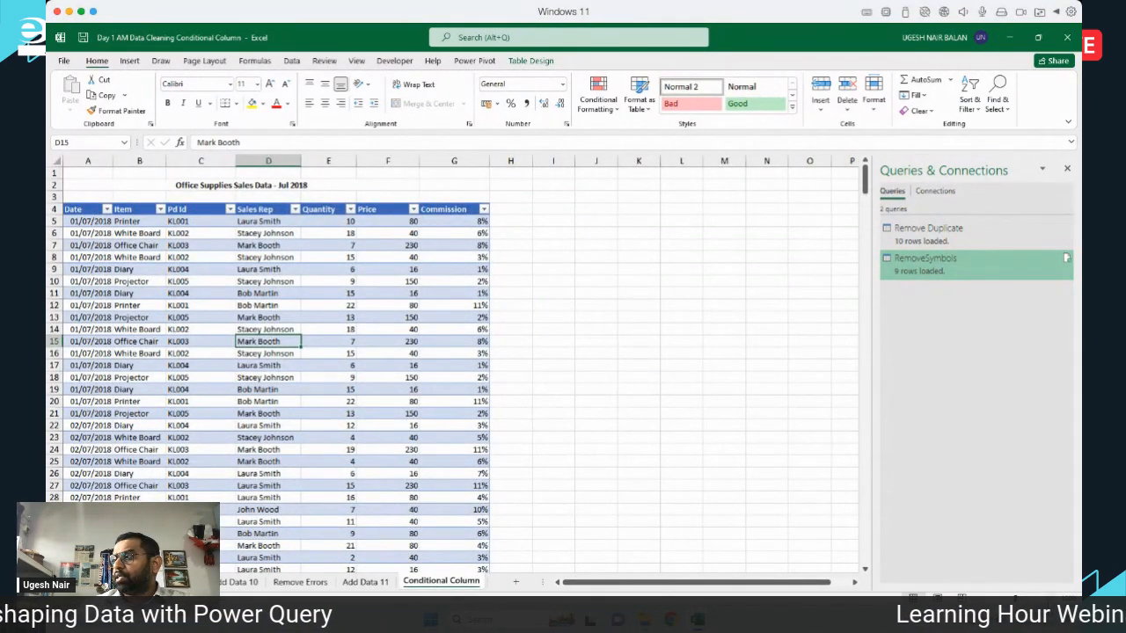
scroll(391, 380, up, 4)
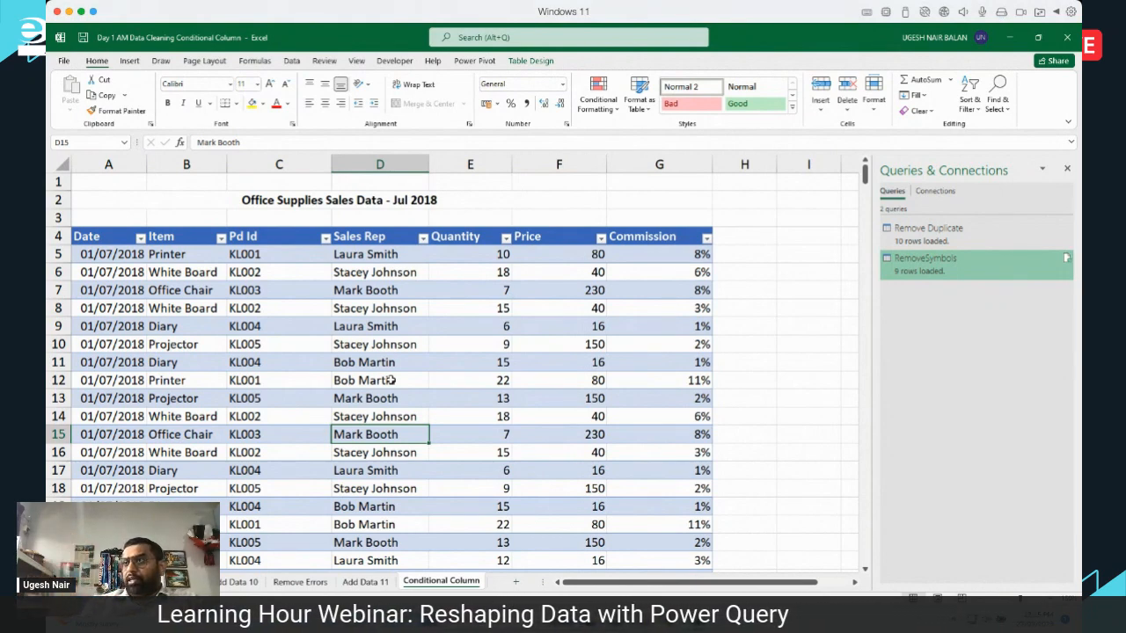
drag(354, 231, 378, 399)
click(376, 399)
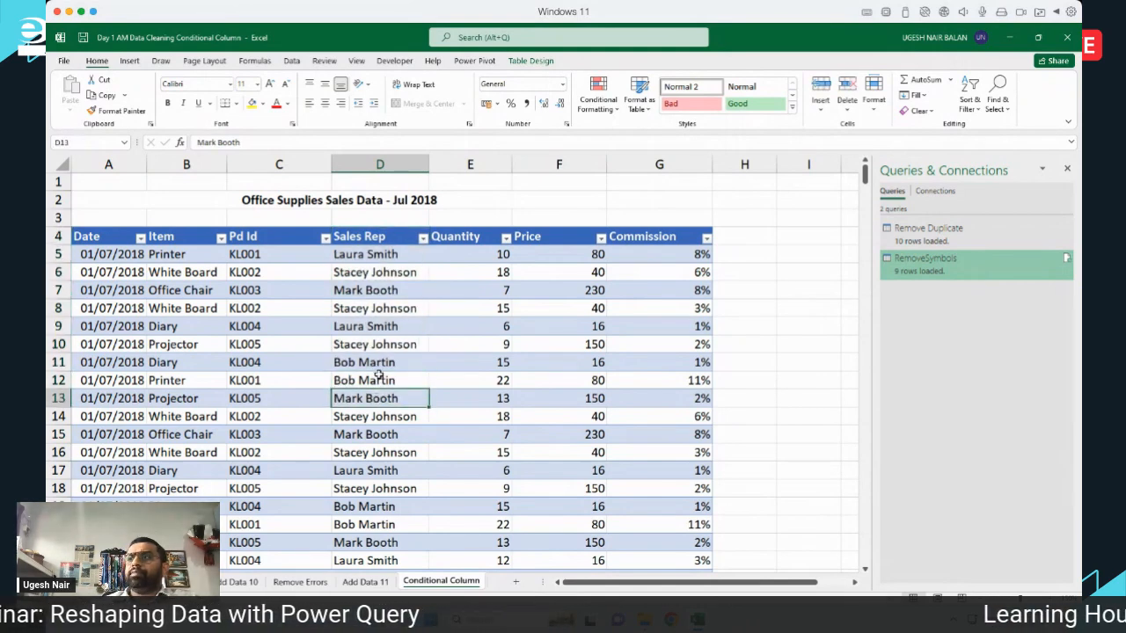
Examine the Sales Rep column throughout the sales table to identify the different representatives who need a title prefix.
click(345, 255)
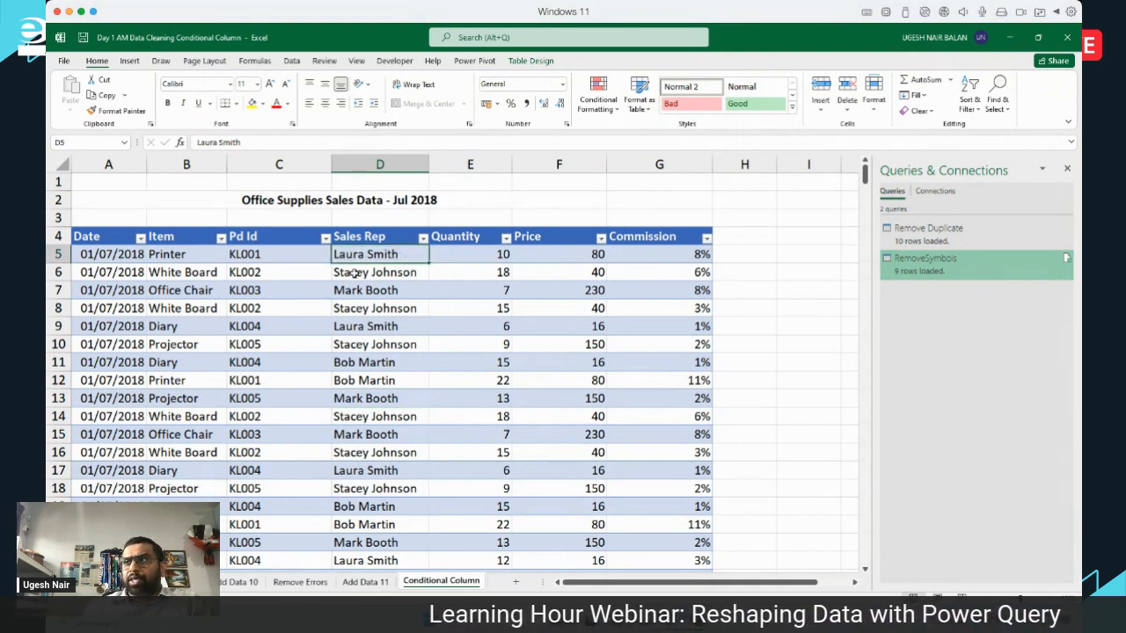
click(354, 273)
click(377, 293)
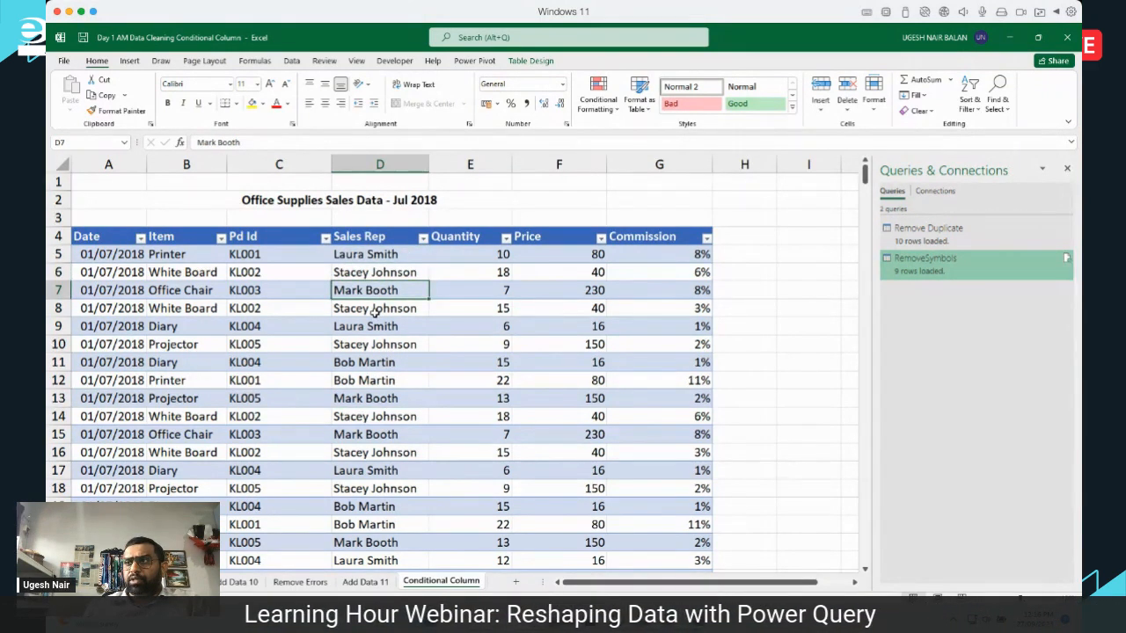
click(369, 364)
scroll(404, 407, right, 3)
scroll(428, 369, left, 3)
scroll(394, 448, down, 1)
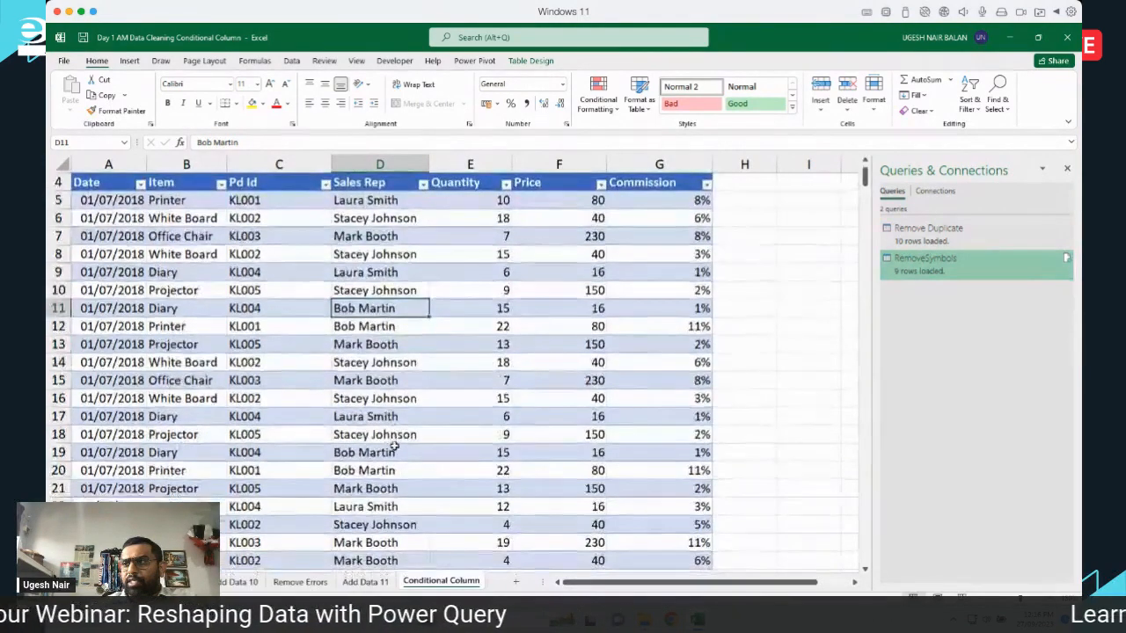
scroll(395, 448, down, 2)
scroll(393, 446, down, 3)
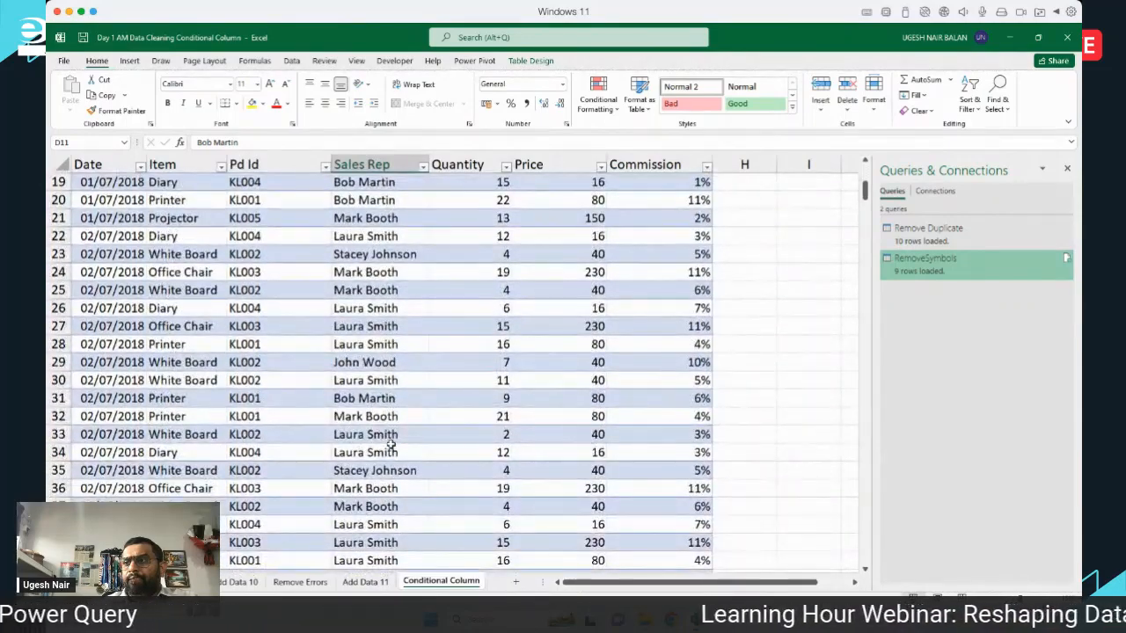
scroll(391, 445, down, 1)
click(368, 524)
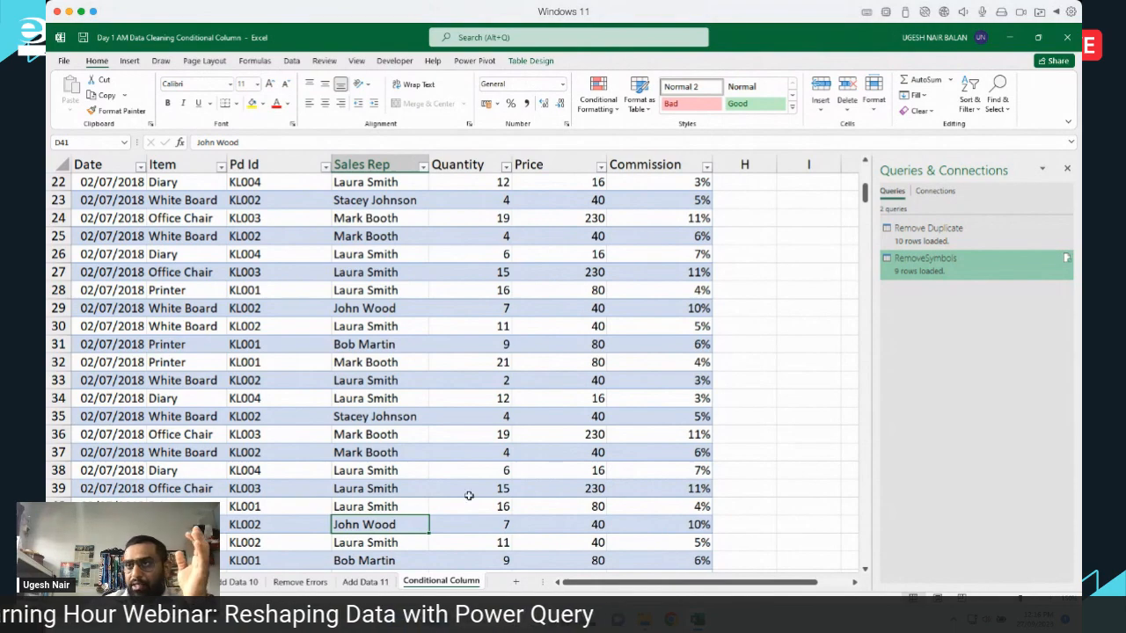
click(158, 399)
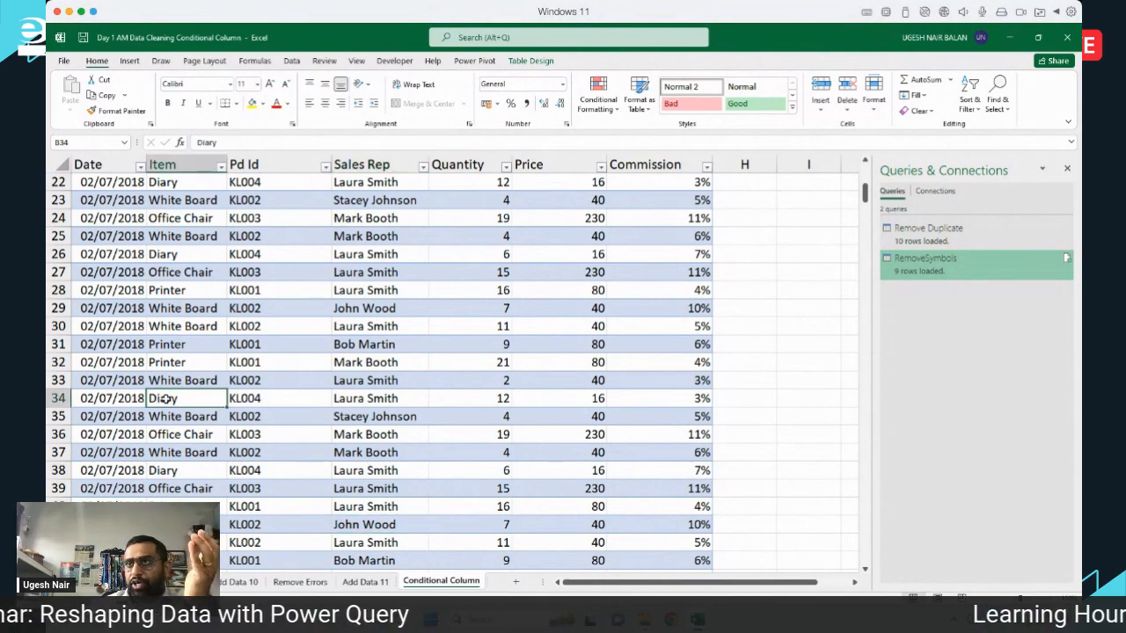
scroll(176, 400, up, 7)
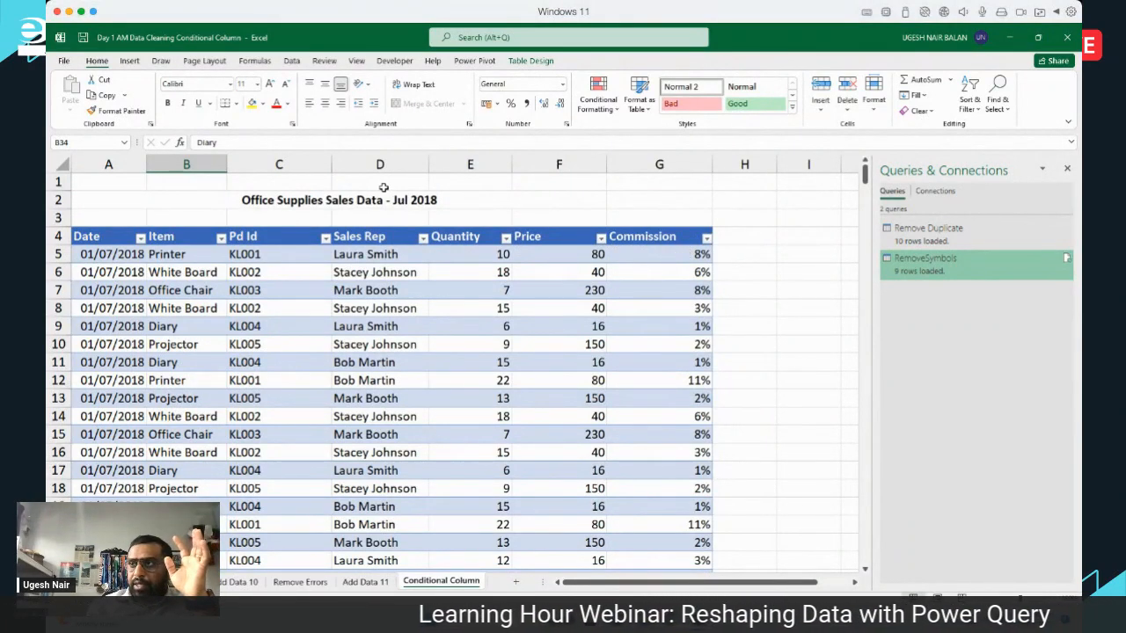
drag(376, 238, 371, 417)
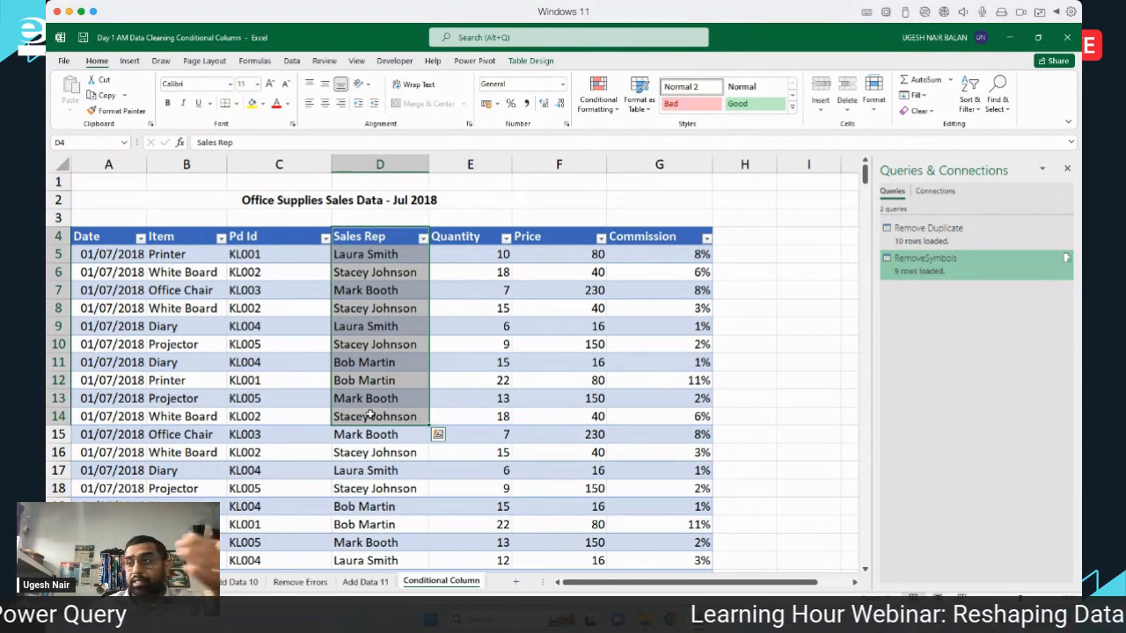
click(341, 253)
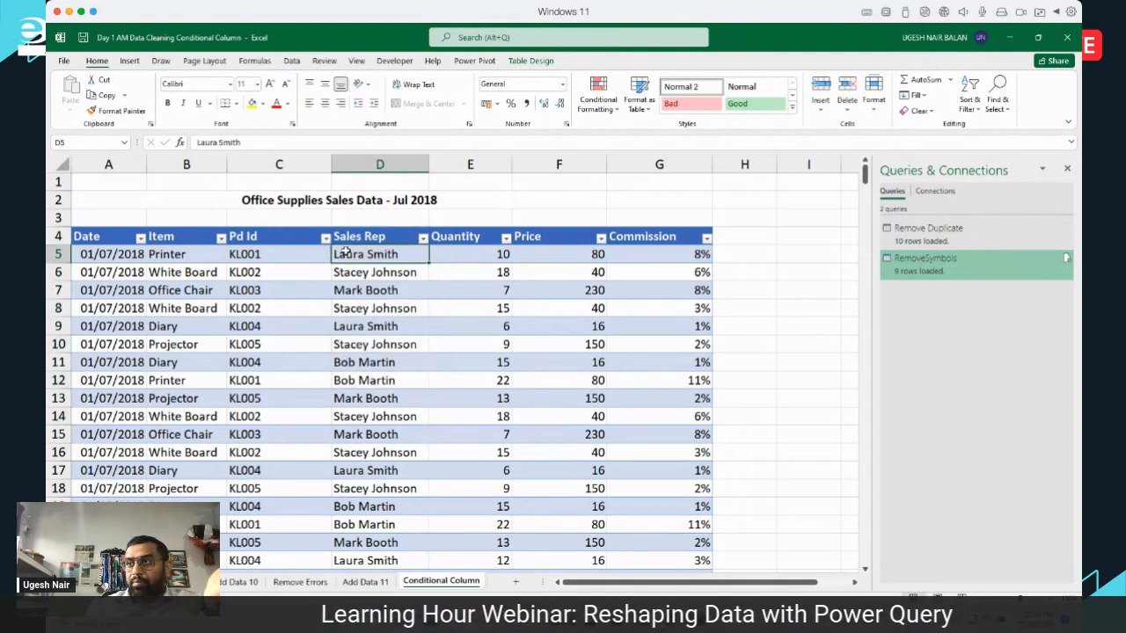
click(372, 277)
click(424, 290)
click(367, 361)
scroll(383, 434, down, 3)
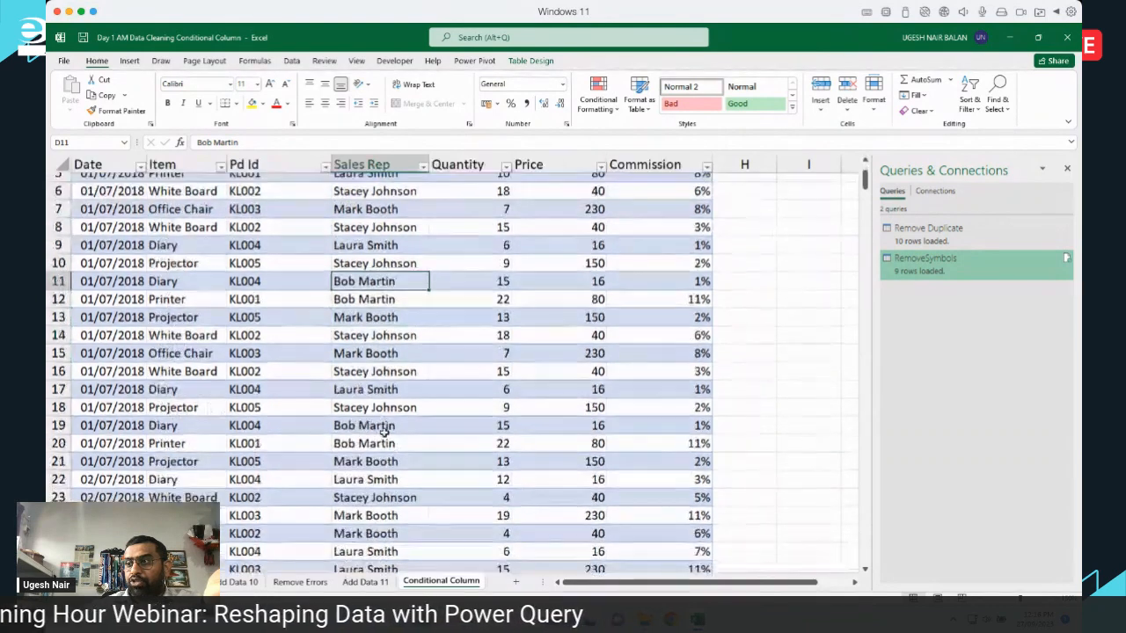
click(378, 523)
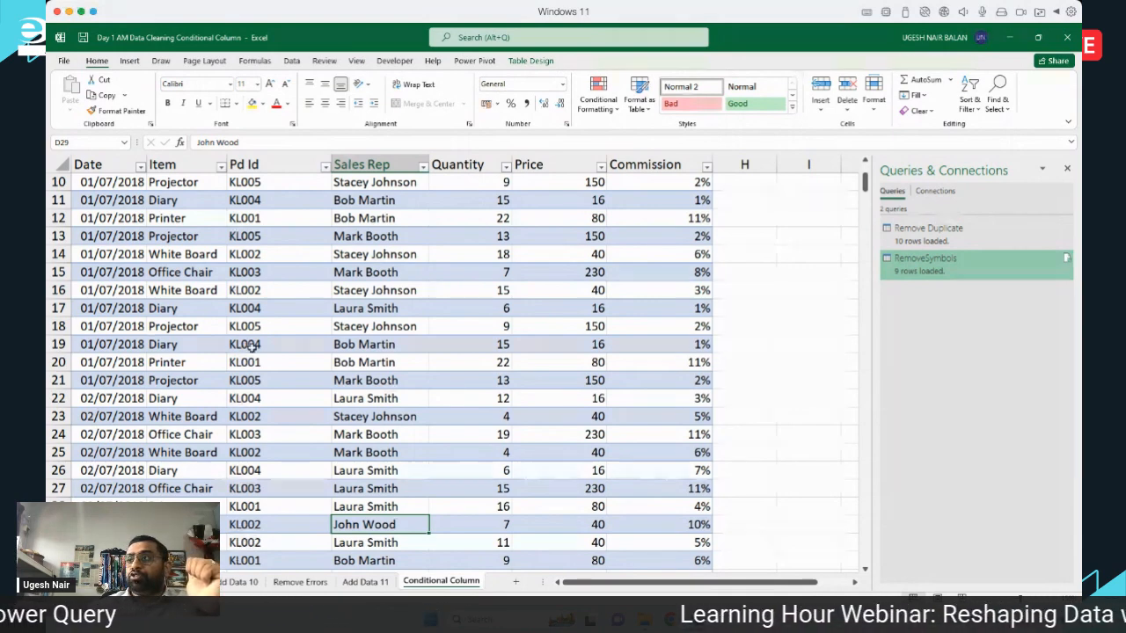
Load the office supplies sales table into the Power Query Editor as a new query.
click(356, 291)
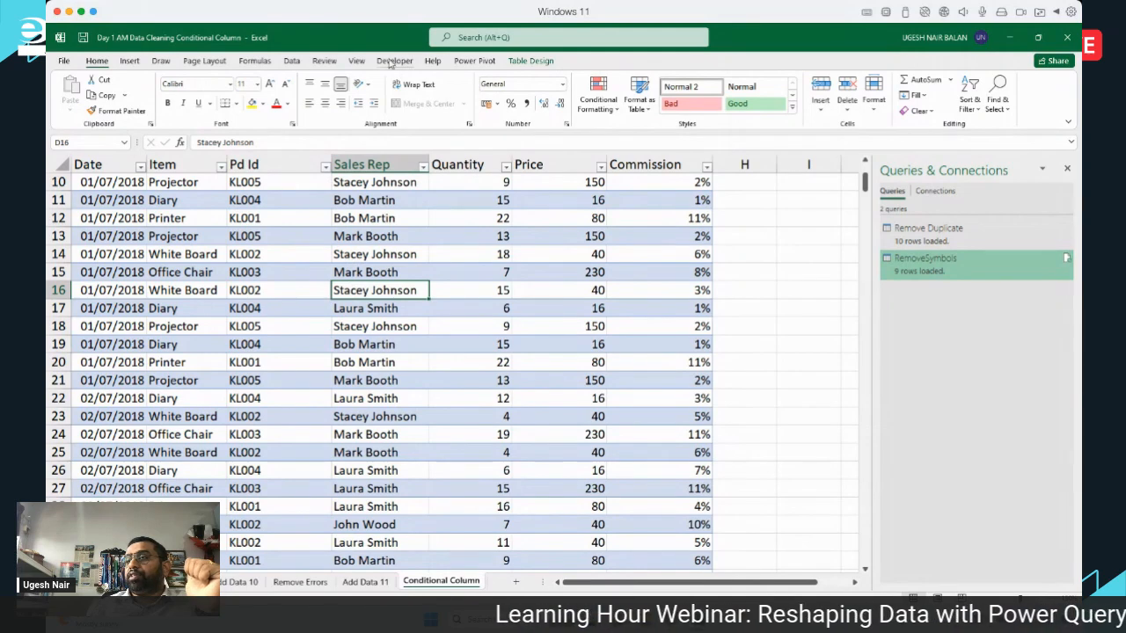
click(292, 61)
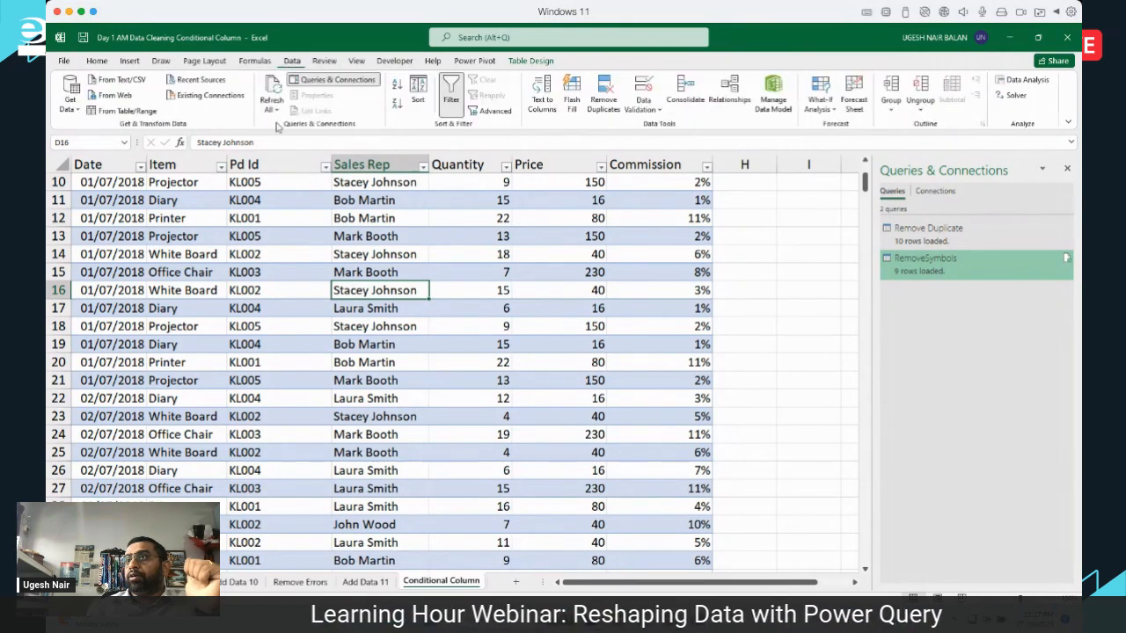
click(118, 114)
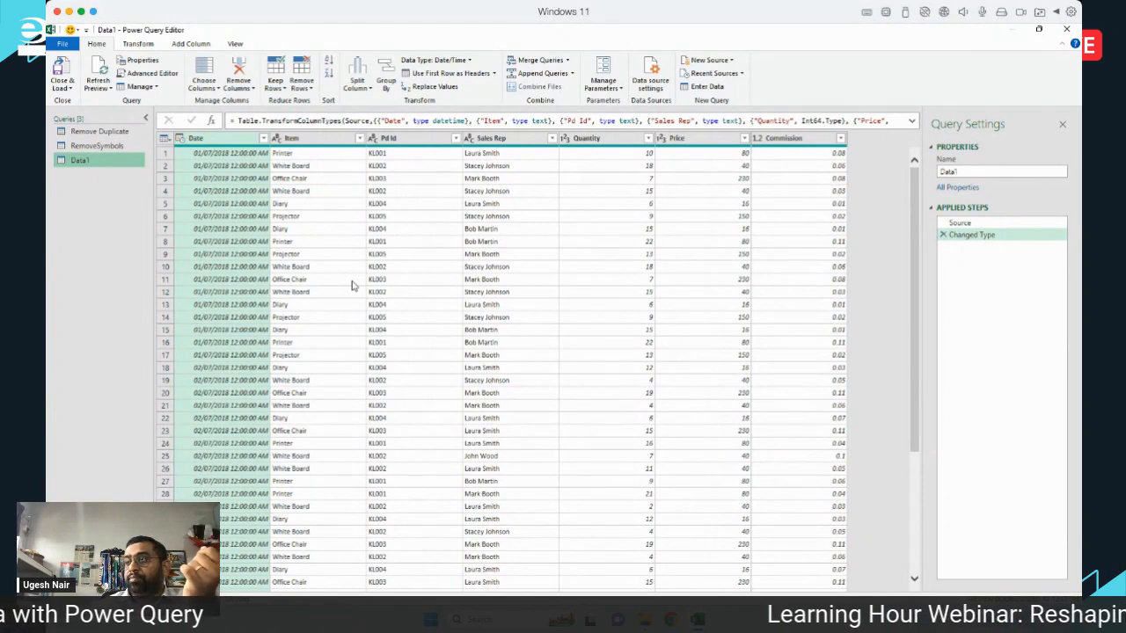
Start a new conditional column for the sales query and name it Prefix.
click(494, 140)
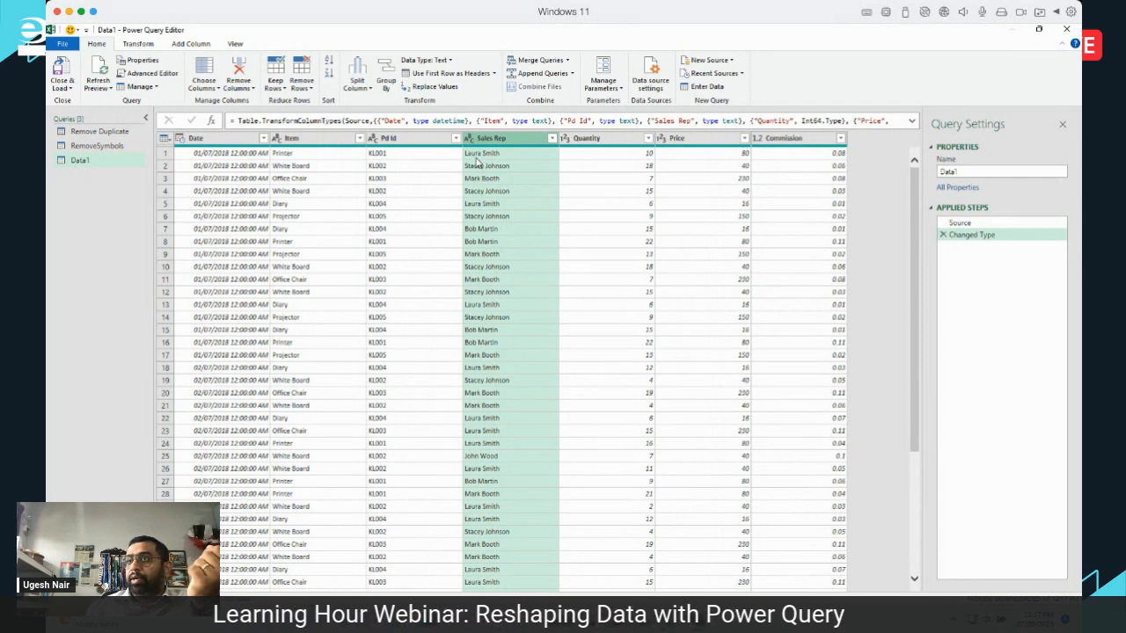
click(191, 44)
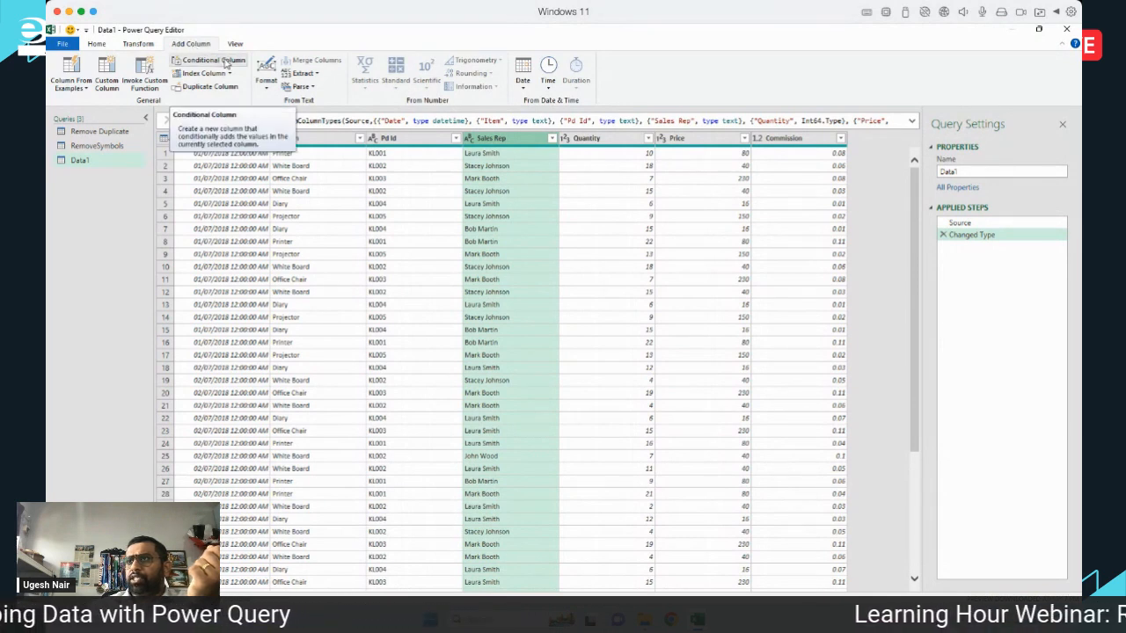
click(226, 63)
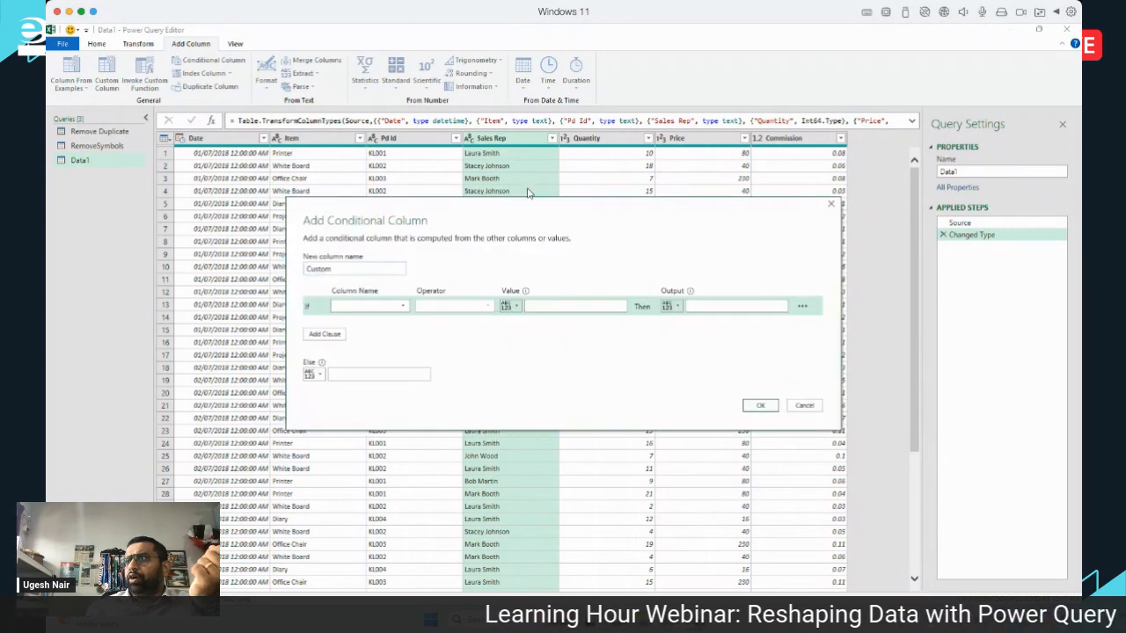
drag(629, 290, 648, 319)
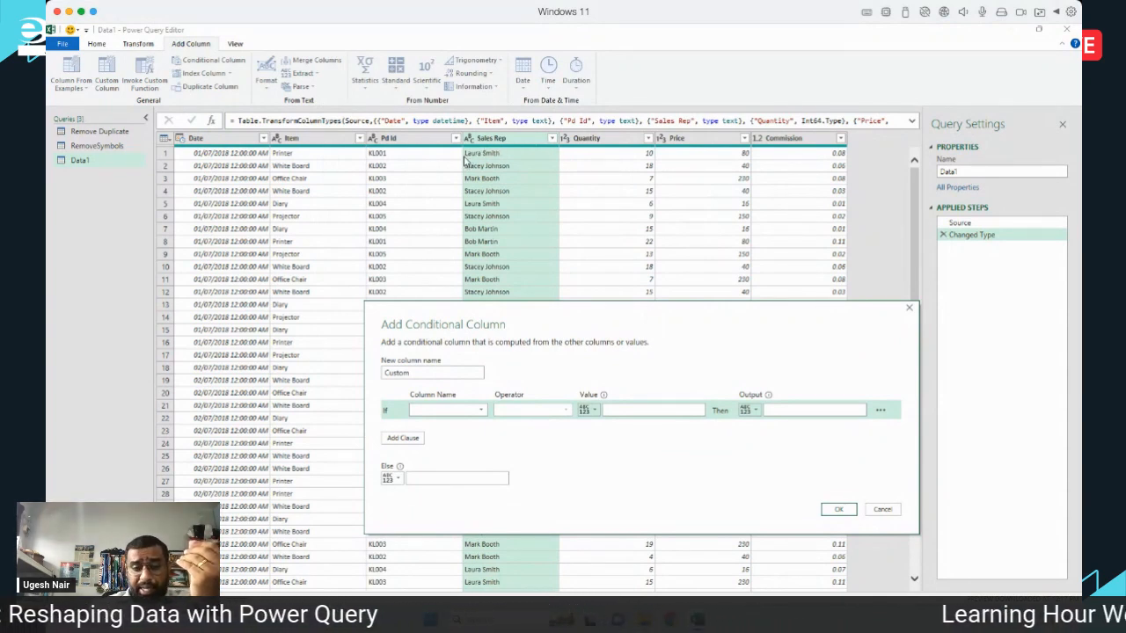
click(462, 374)
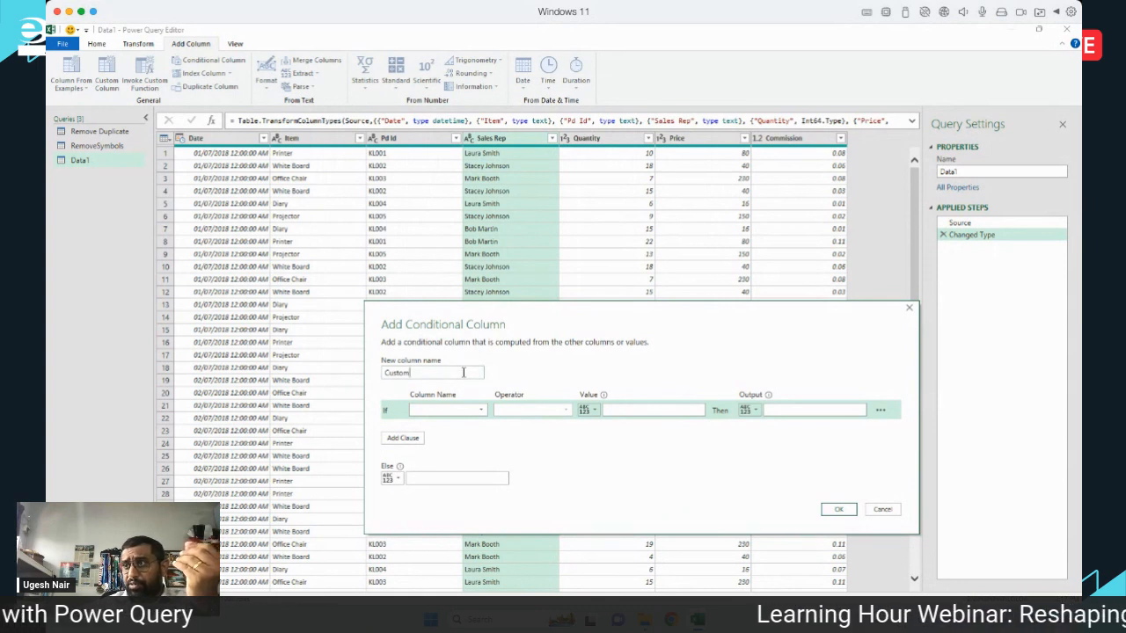
key(BackSpace)
key(BackSpace)
key(BackSpace)
key(BackSpace)
key(BackSpace)
key(BackSpace)
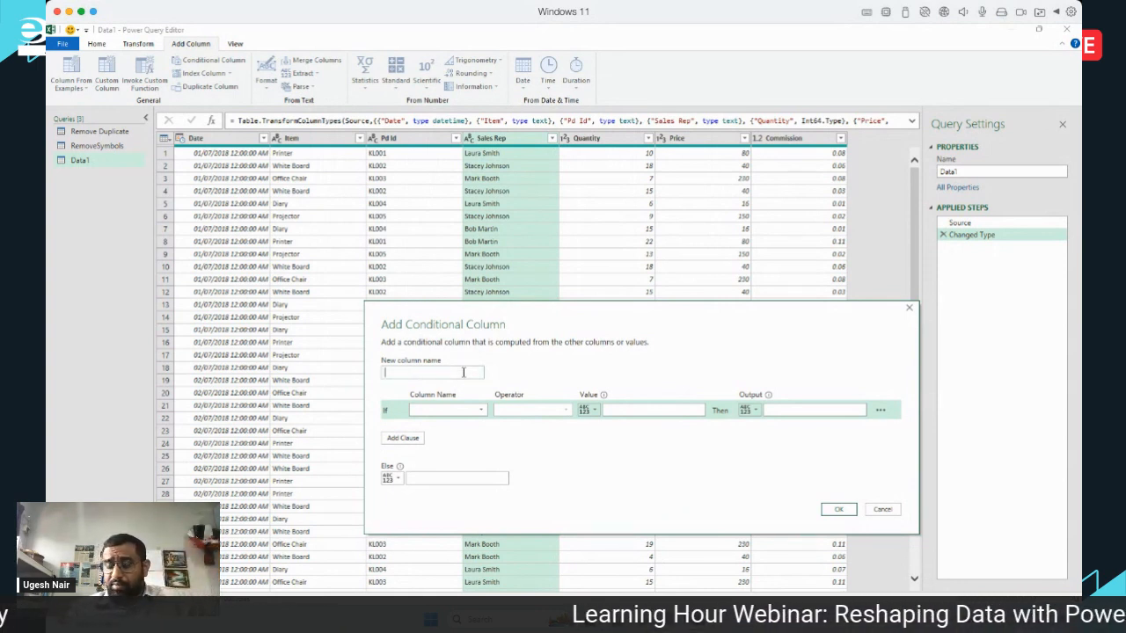
text(Prefix)
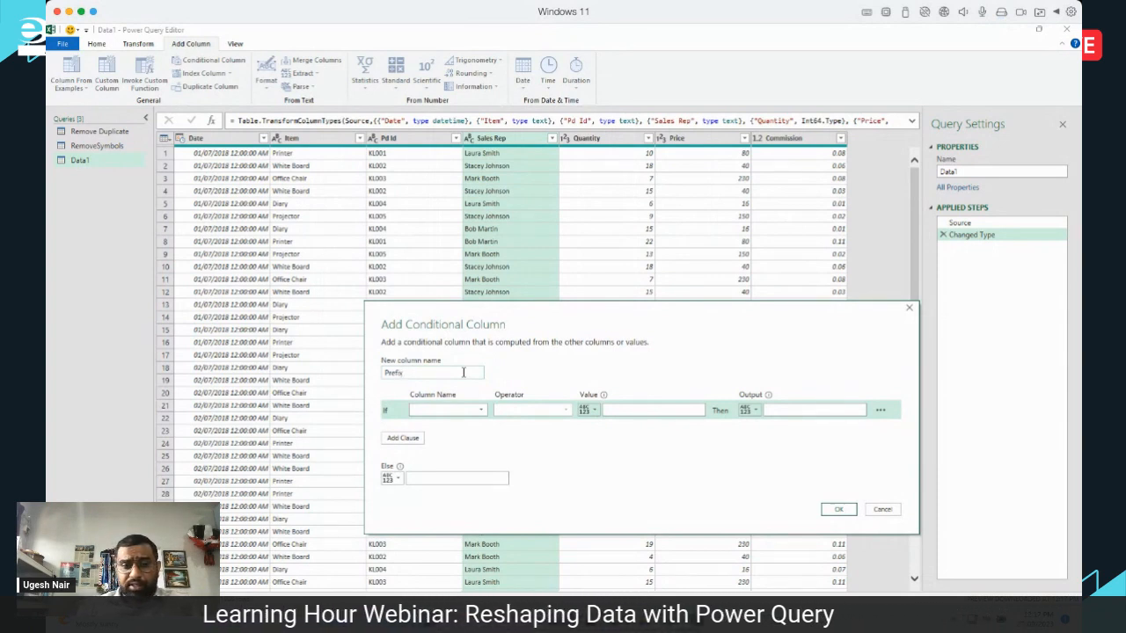
Define the first condition so that Sales Rep equals the full name in the first data row outputs "Ms.".
click(482, 411)
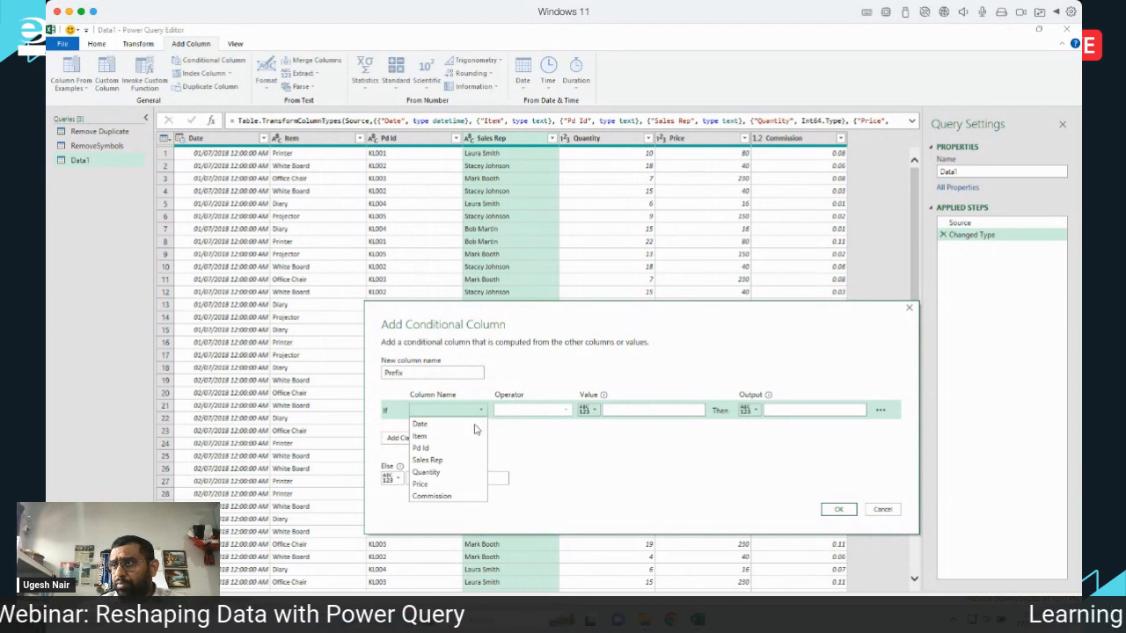
click(435, 460)
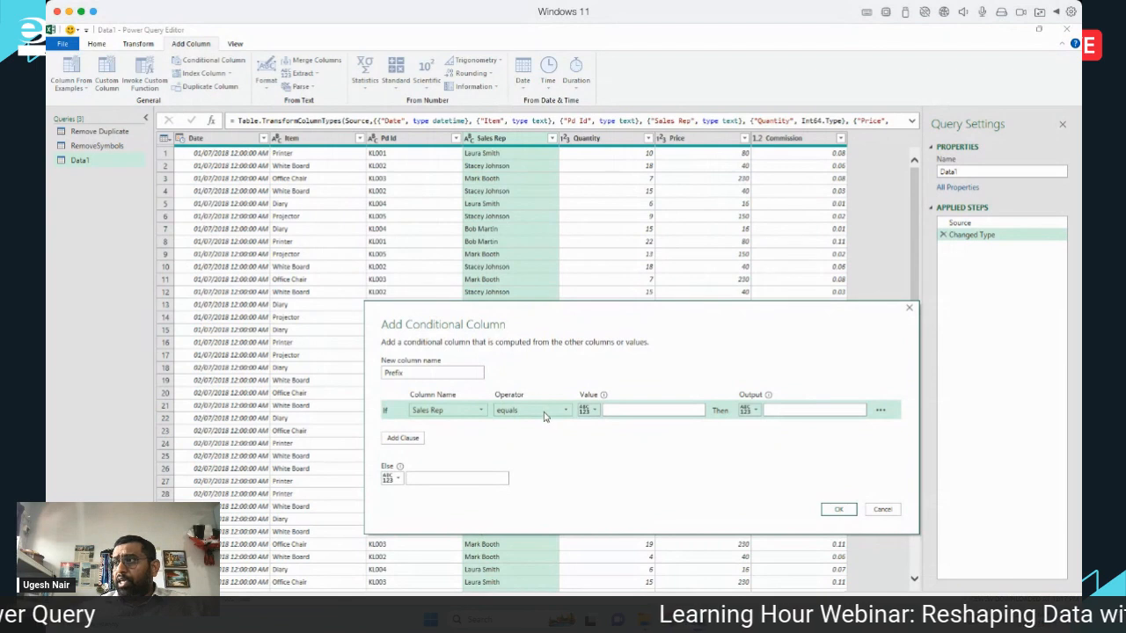
click(669, 409)
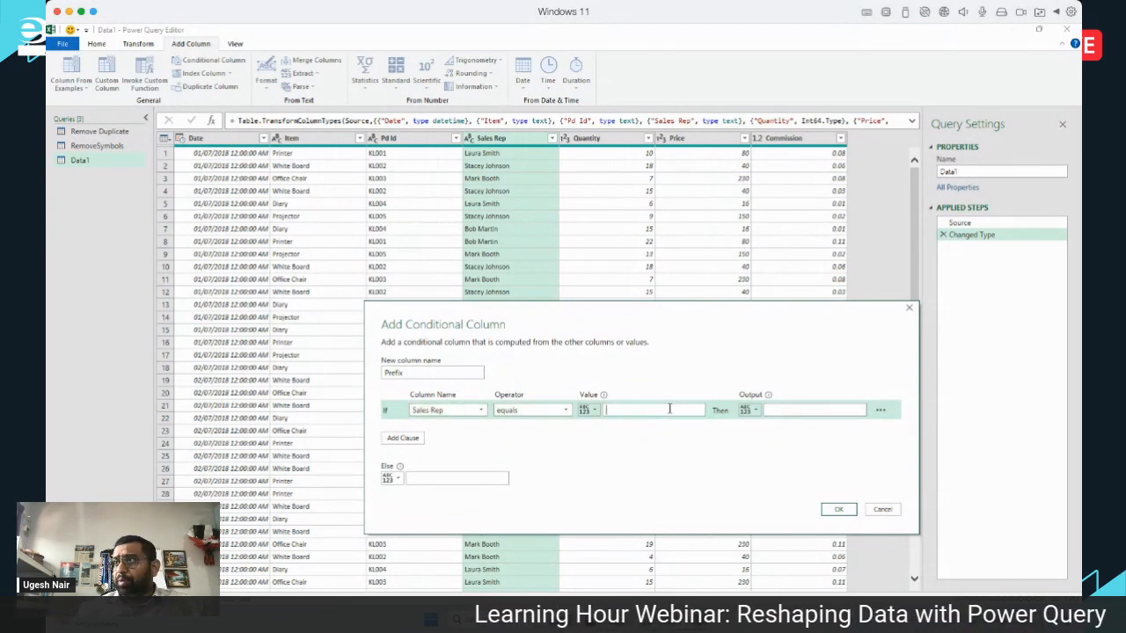
text(Laura Smith)
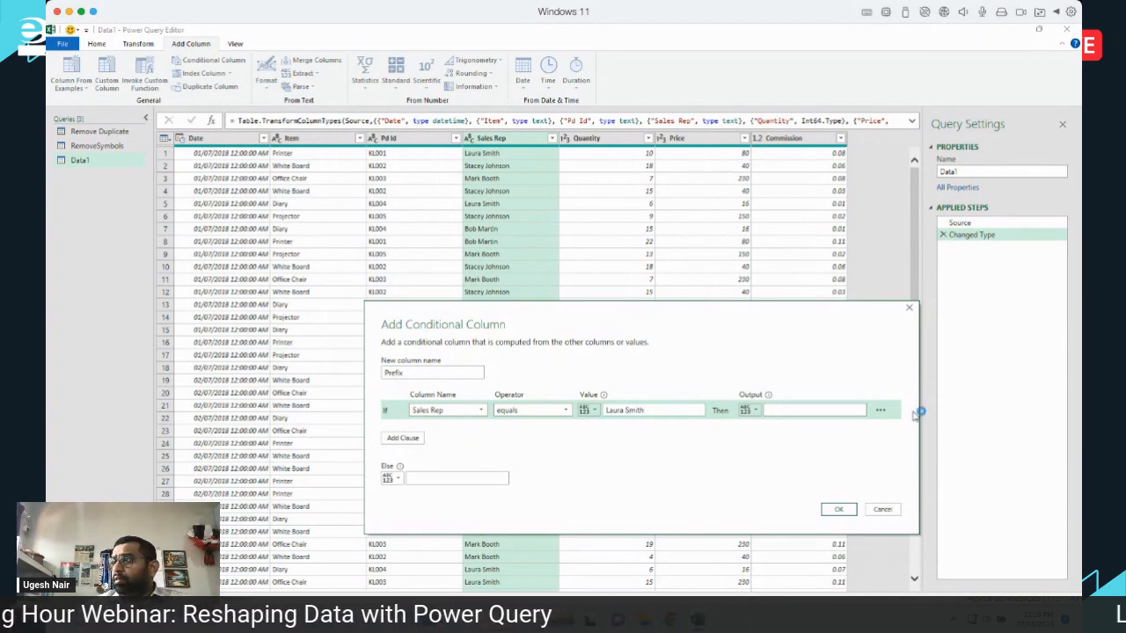
click(824, 410)
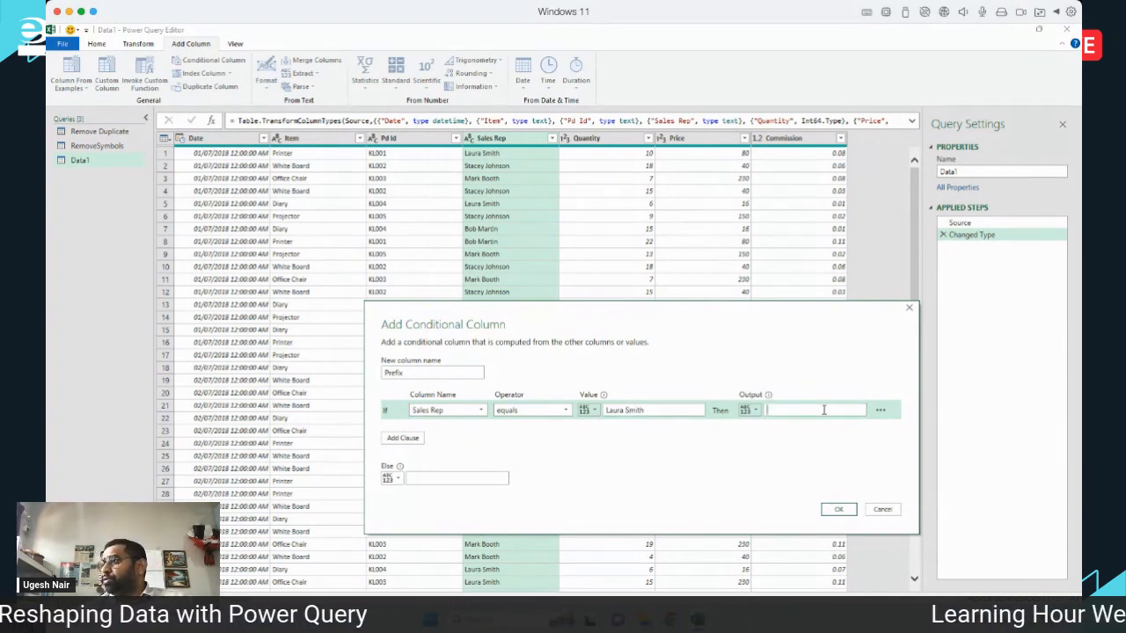
text(Mi)
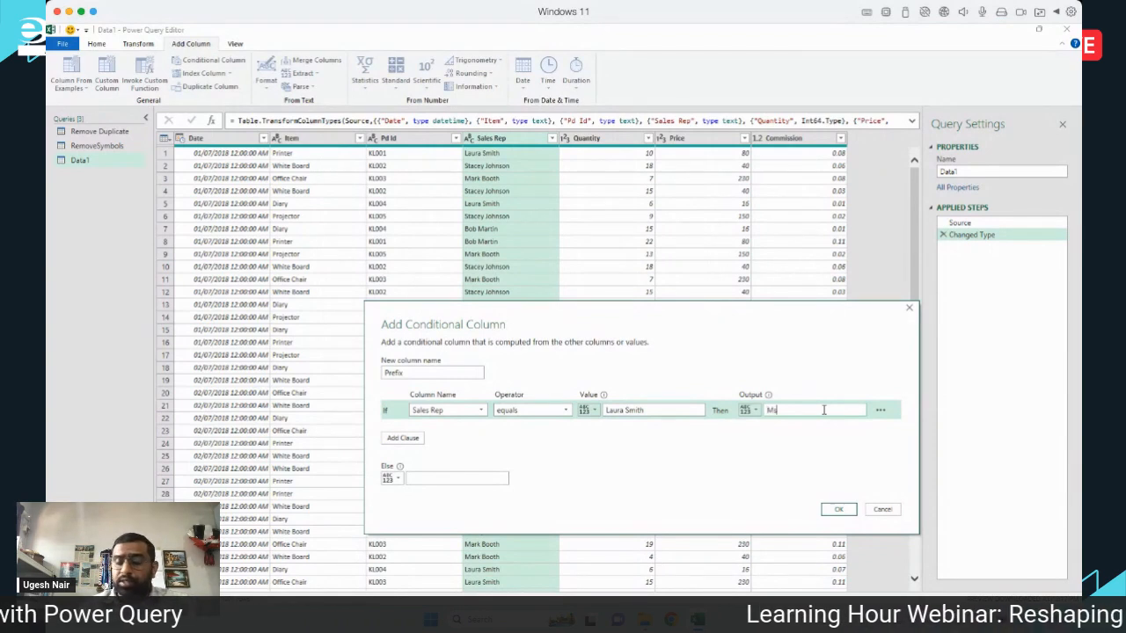
Add a second clause so that Sales Rep equal to the full name in the second data row outputs "Ms.".
click(407, 439)
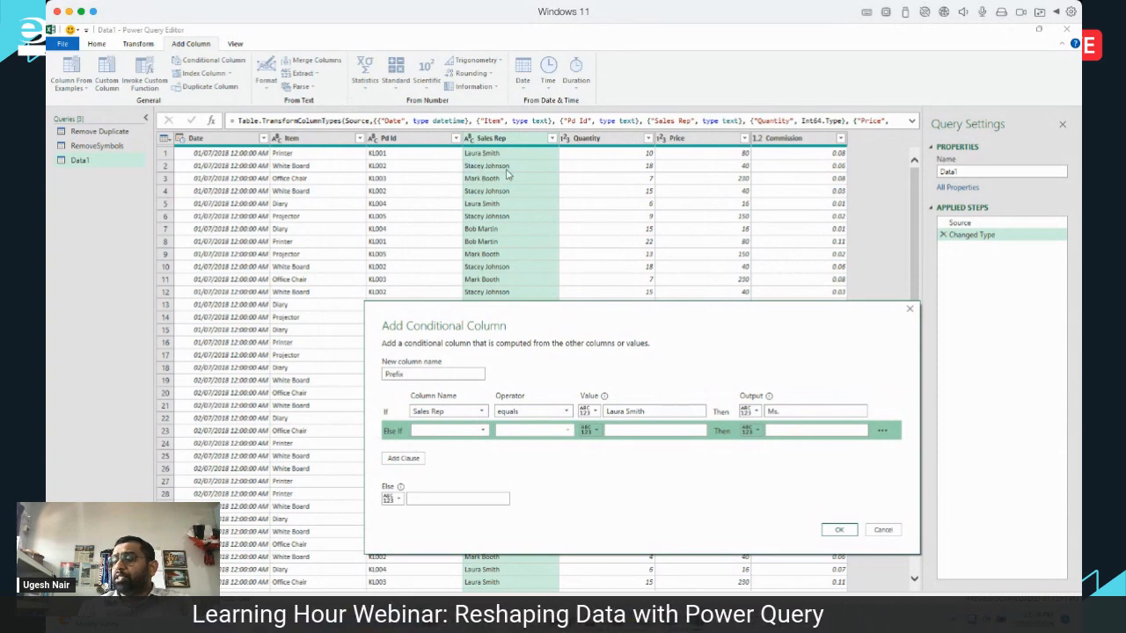
click(462, 430)
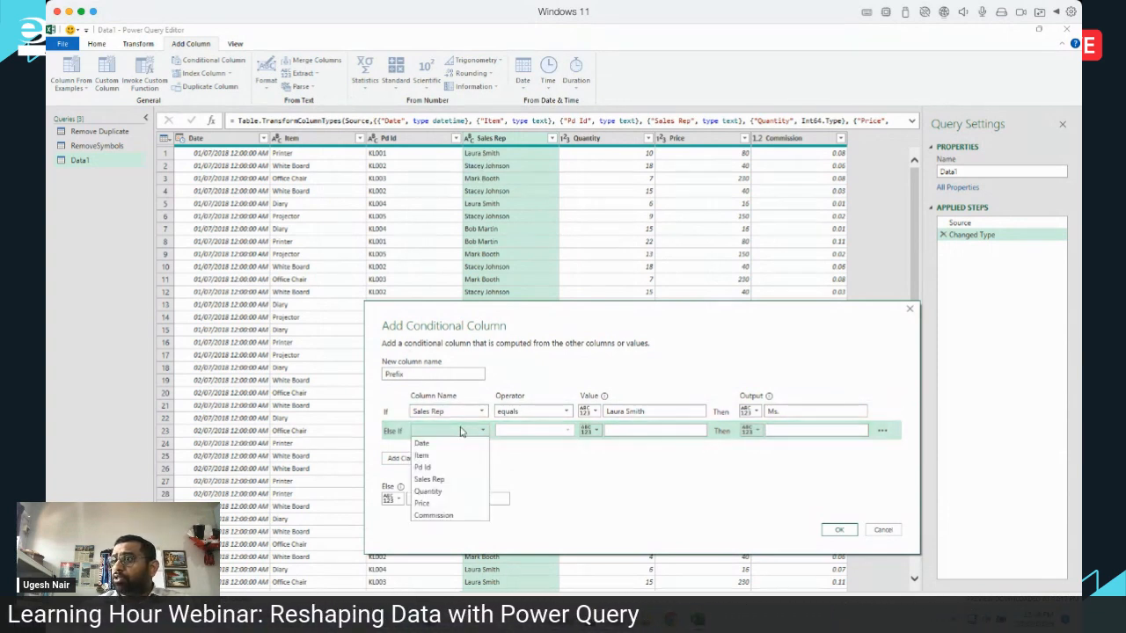
click(447, 479)
click(655, 430)
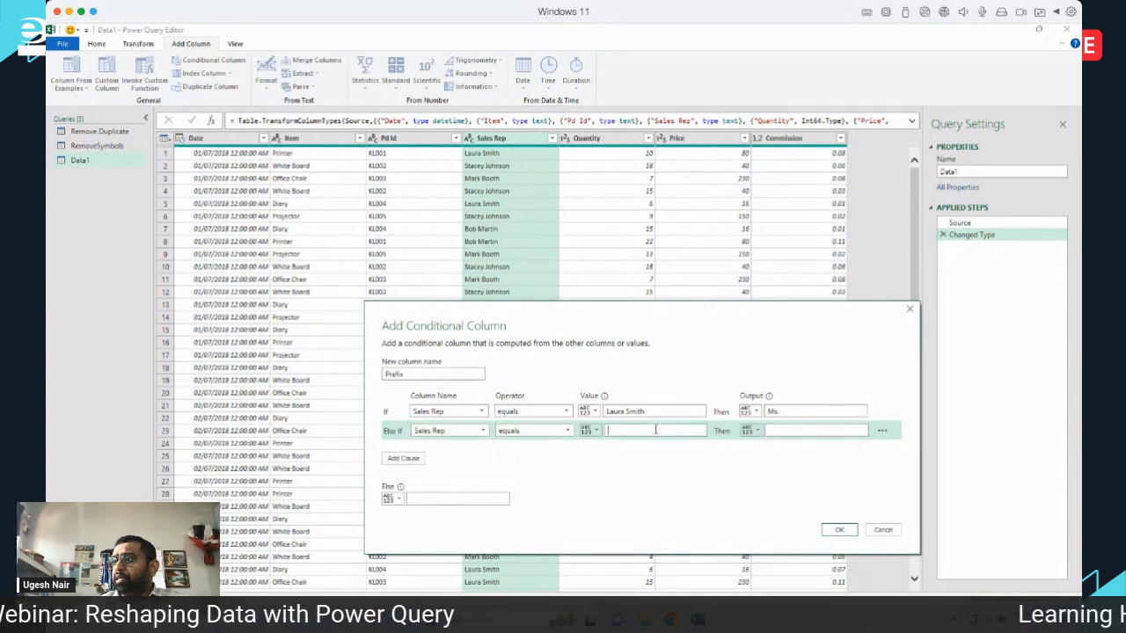
text(Sta)
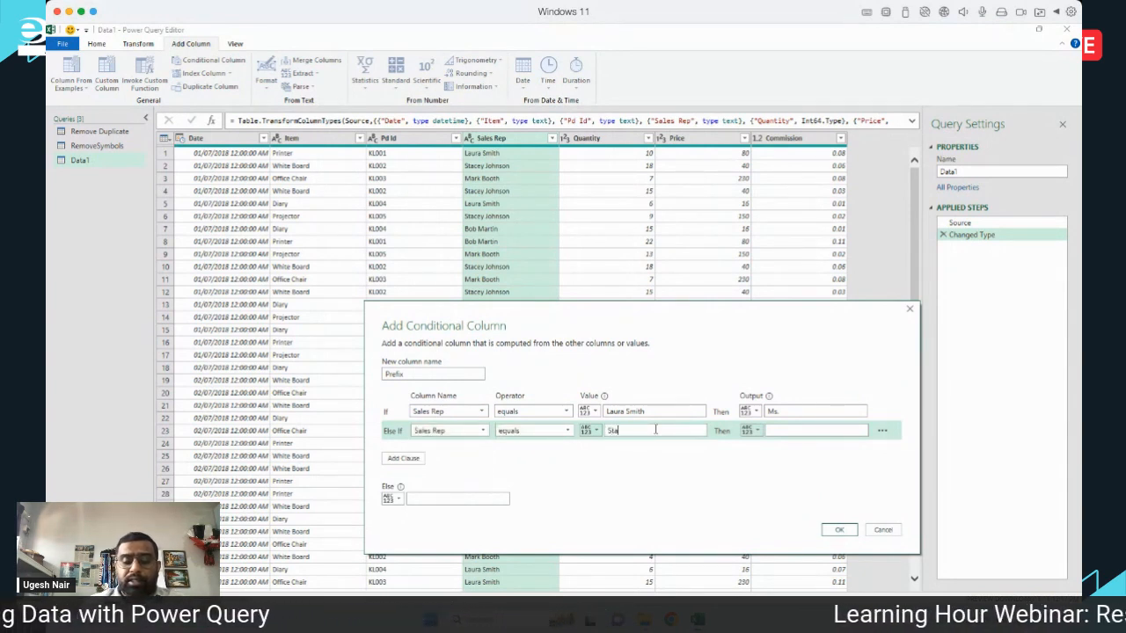
text(ace)
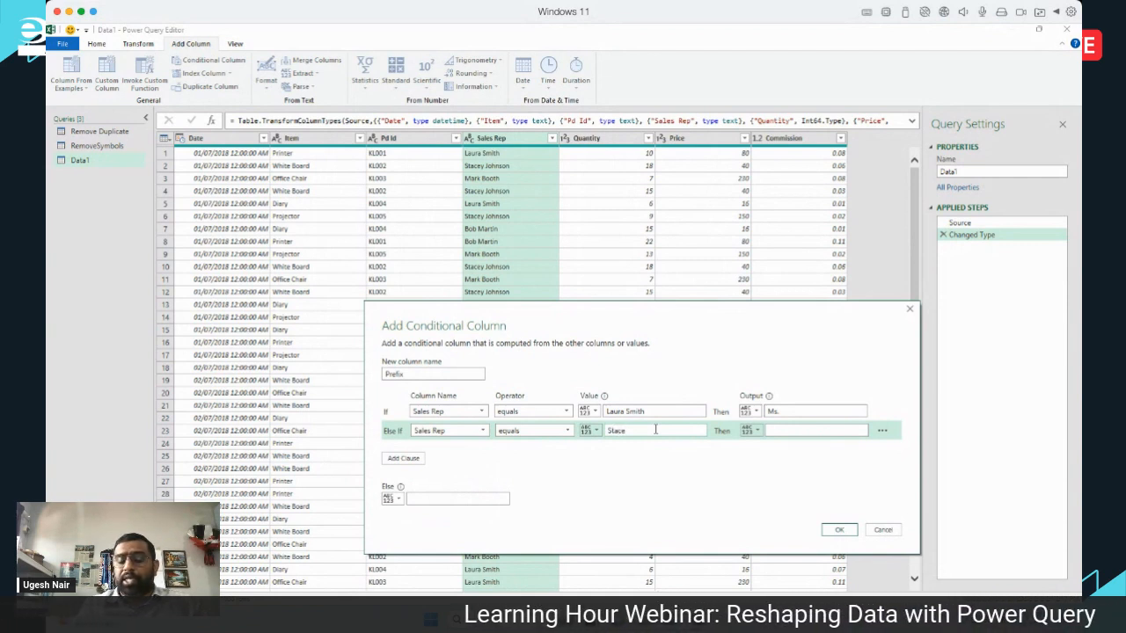
text(y Joh)
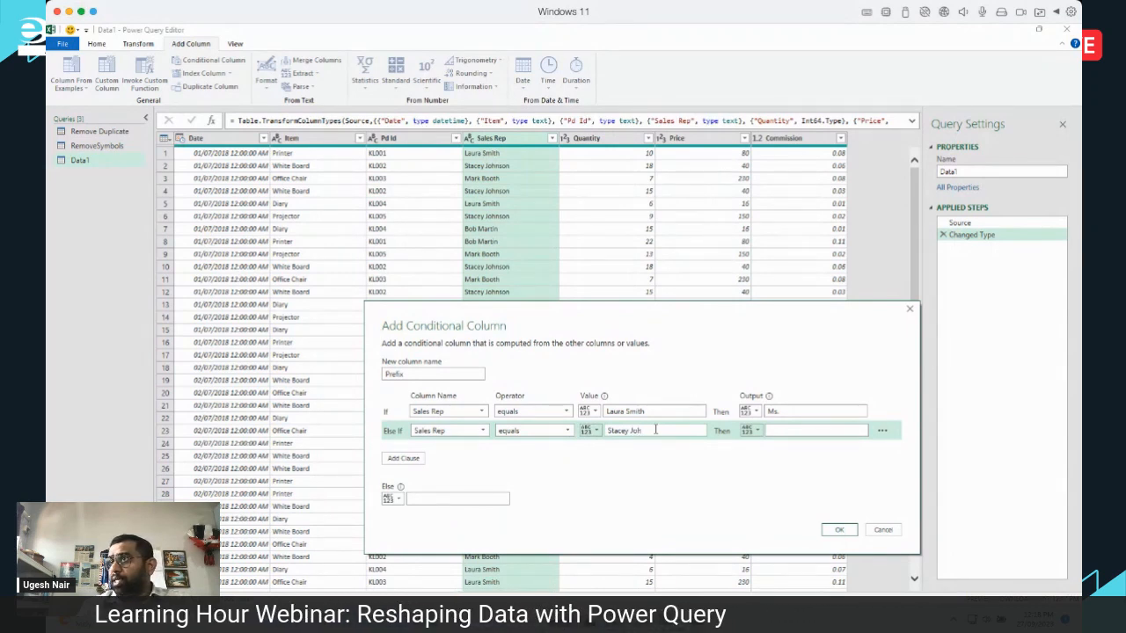
text(nson)
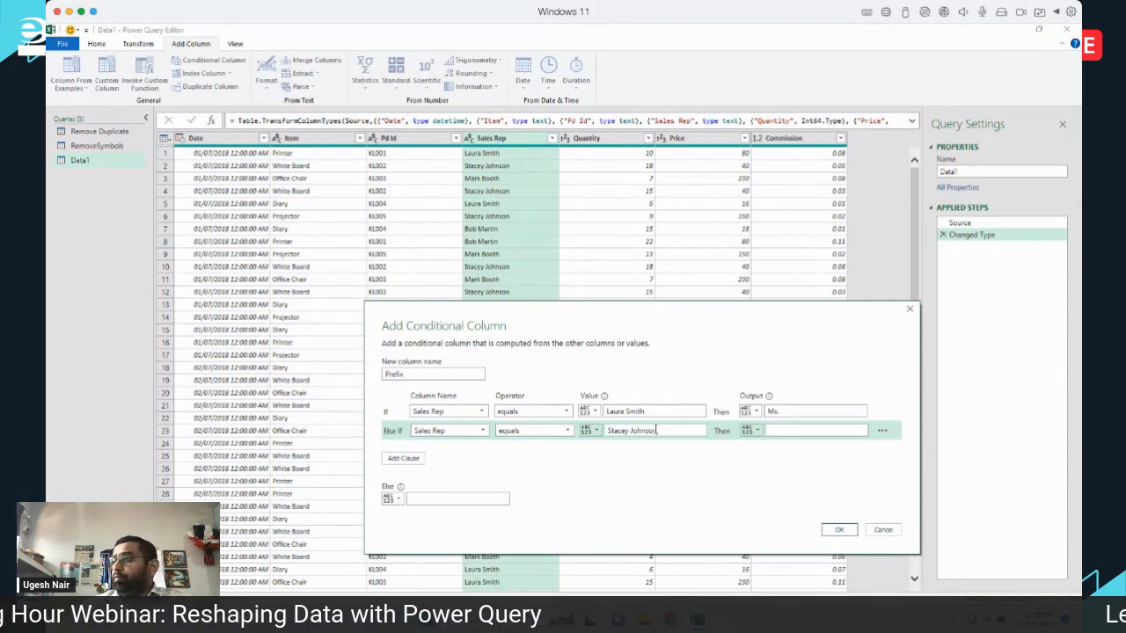
click(774, 429)
text(Ms.)
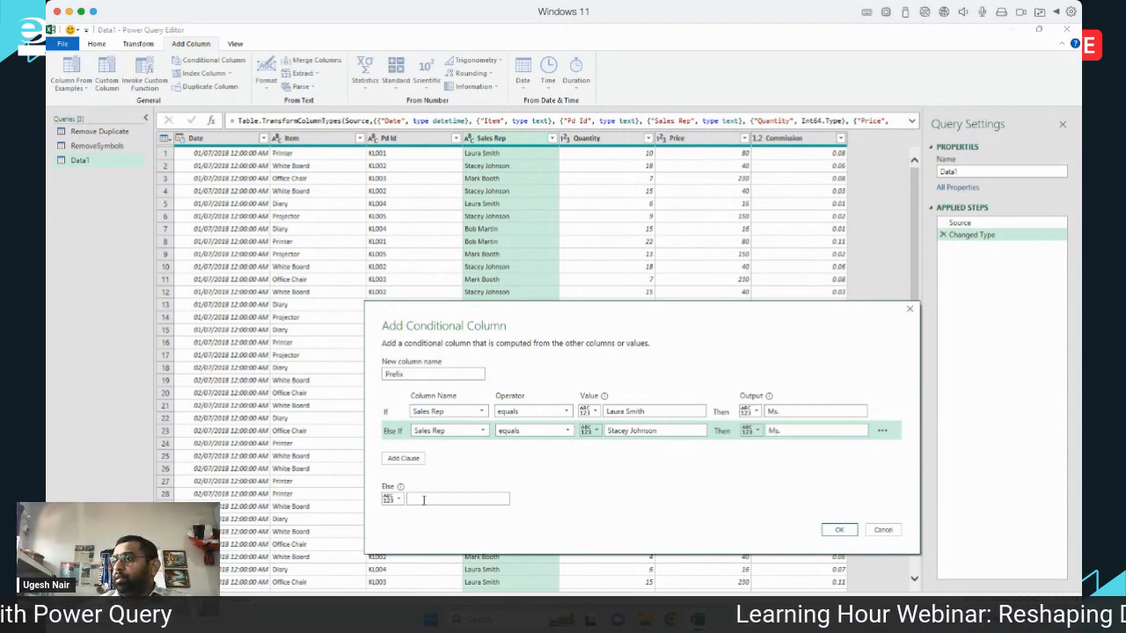
Set the Else output to "Mr." and create the Prefix conditional column.
text(Mr.)
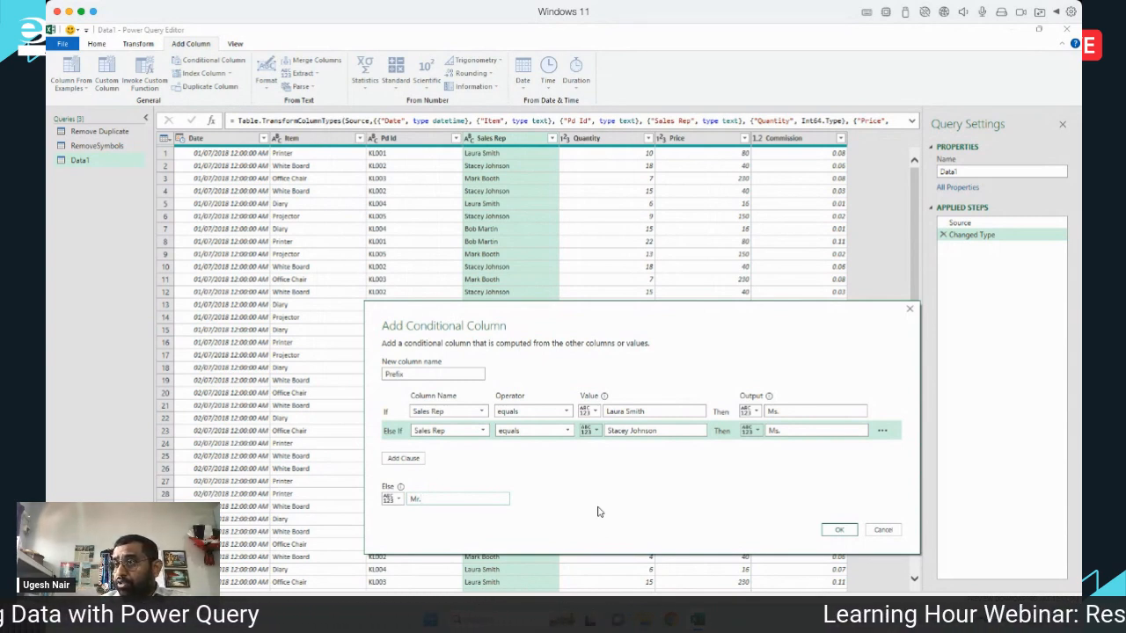
text(.)
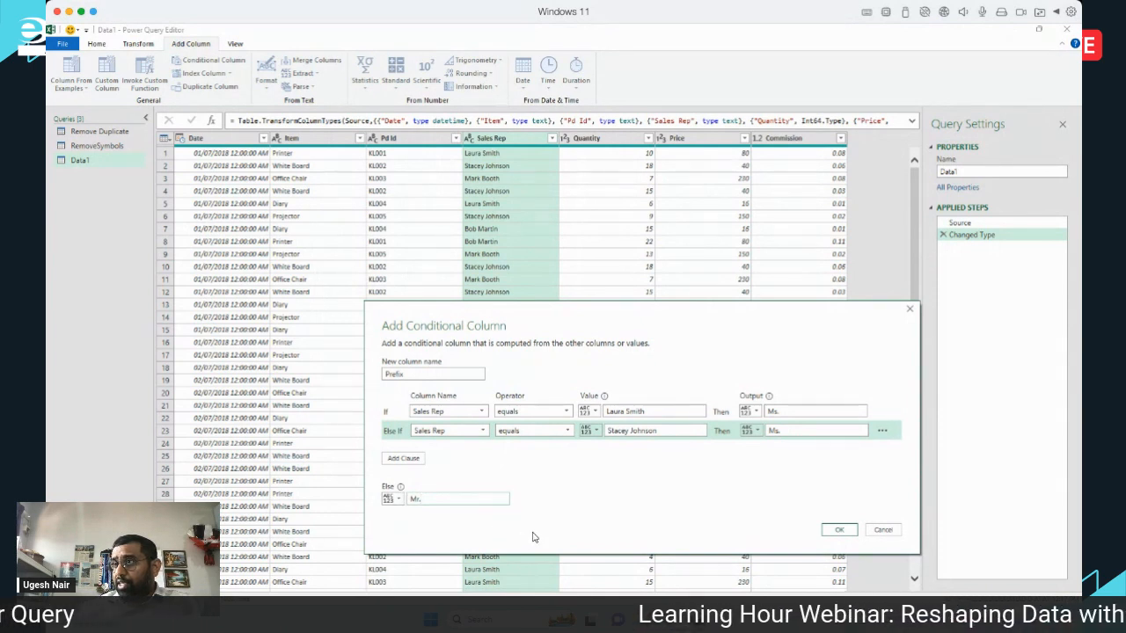
click(837, 531)
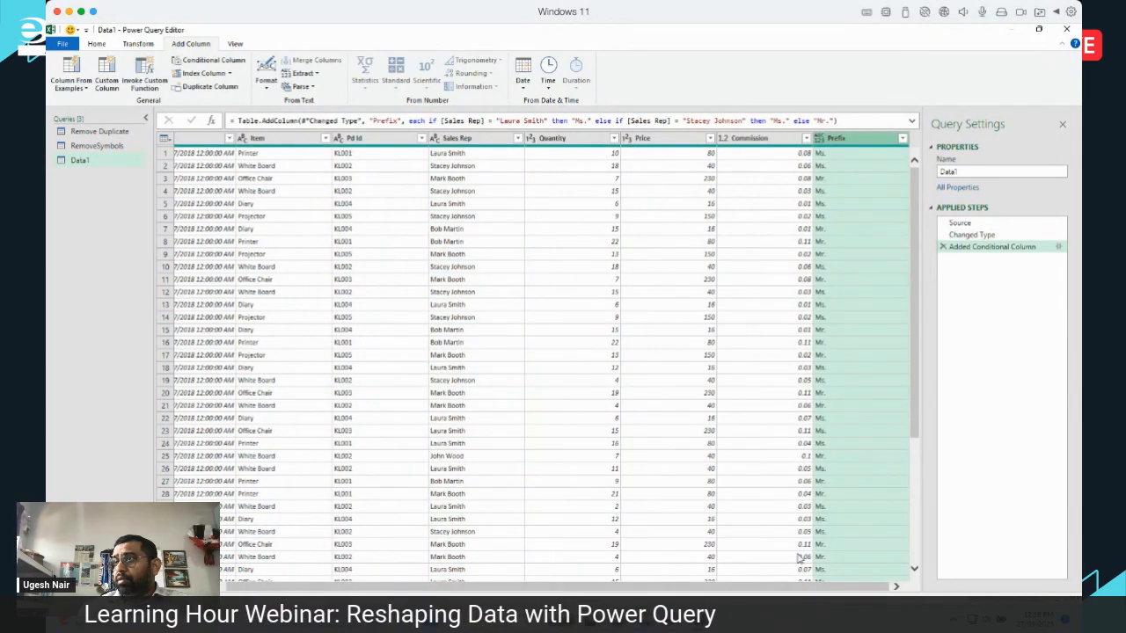
Move the Prefix column directly before Sales Rep and check the prefixes against the representatives' names.
drag(857, 141, 457, 140)
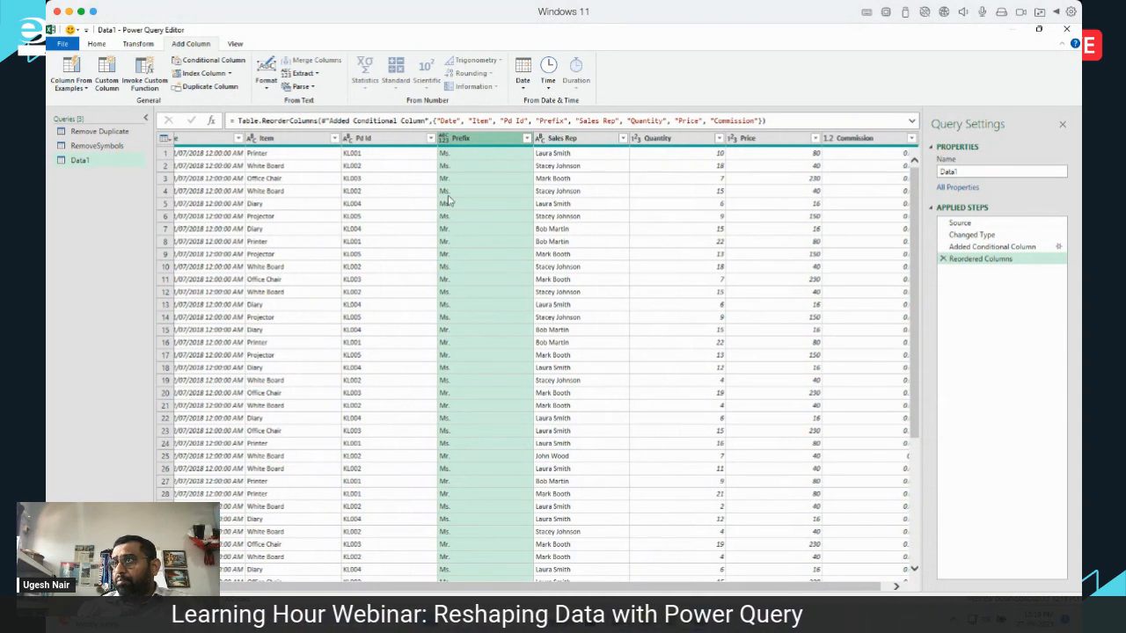
click(580, 141)
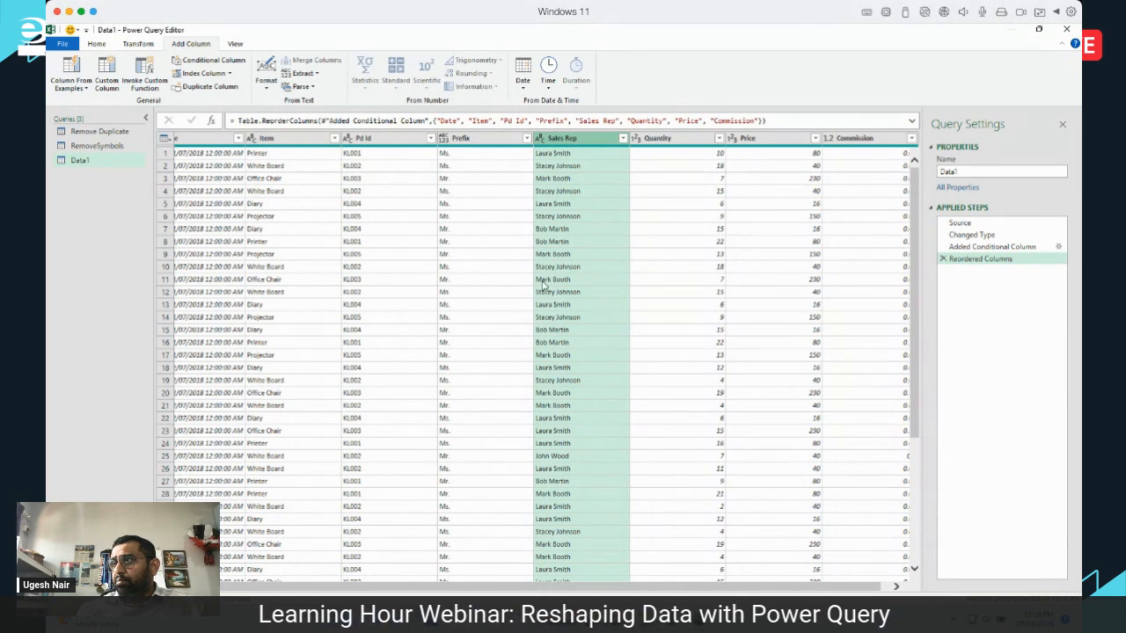
scroll(574, 525, down, 1)
scroll(574, 525, down, 1)
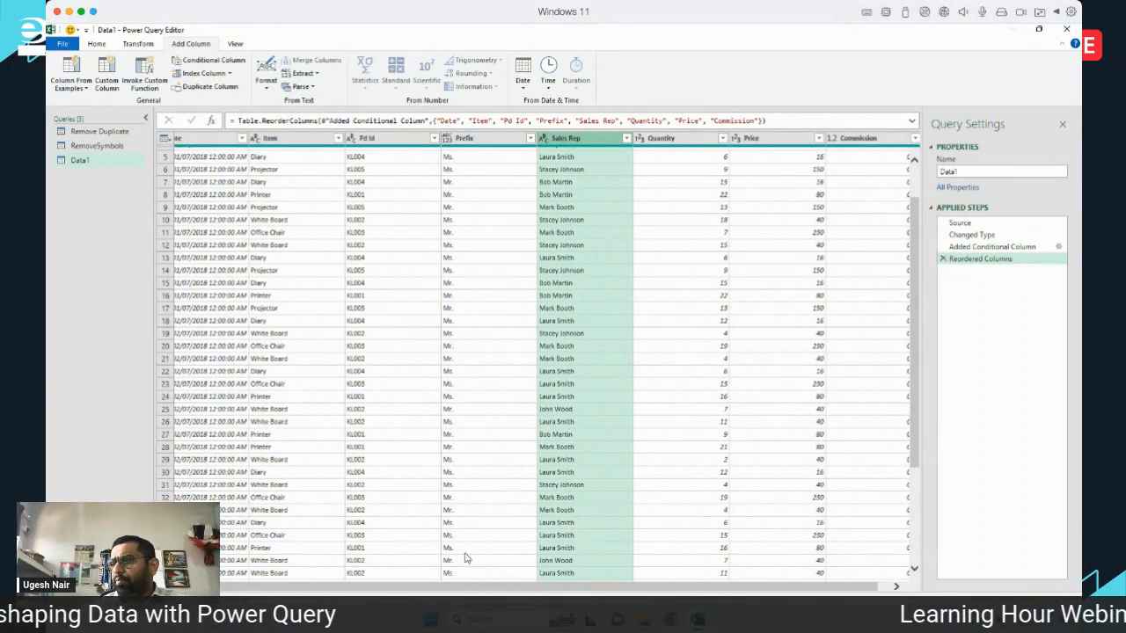
scroll(466, 558, up, 2)
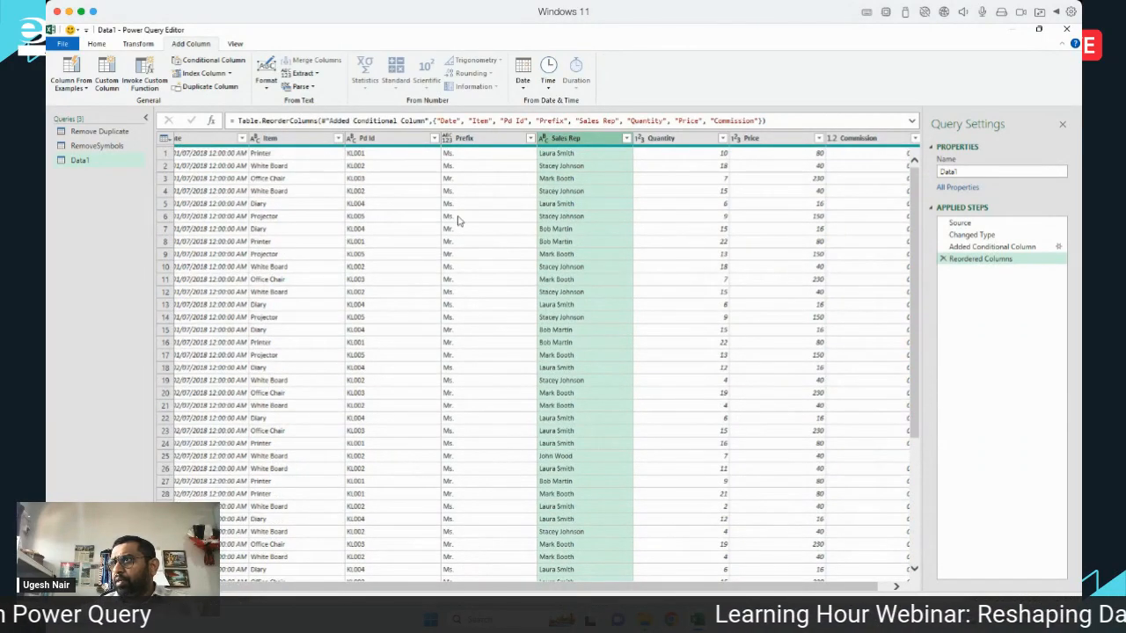
Set up a merge of the Prefix and Sales Rep columns, trying Space and settling on no separator.
click(483, 140)
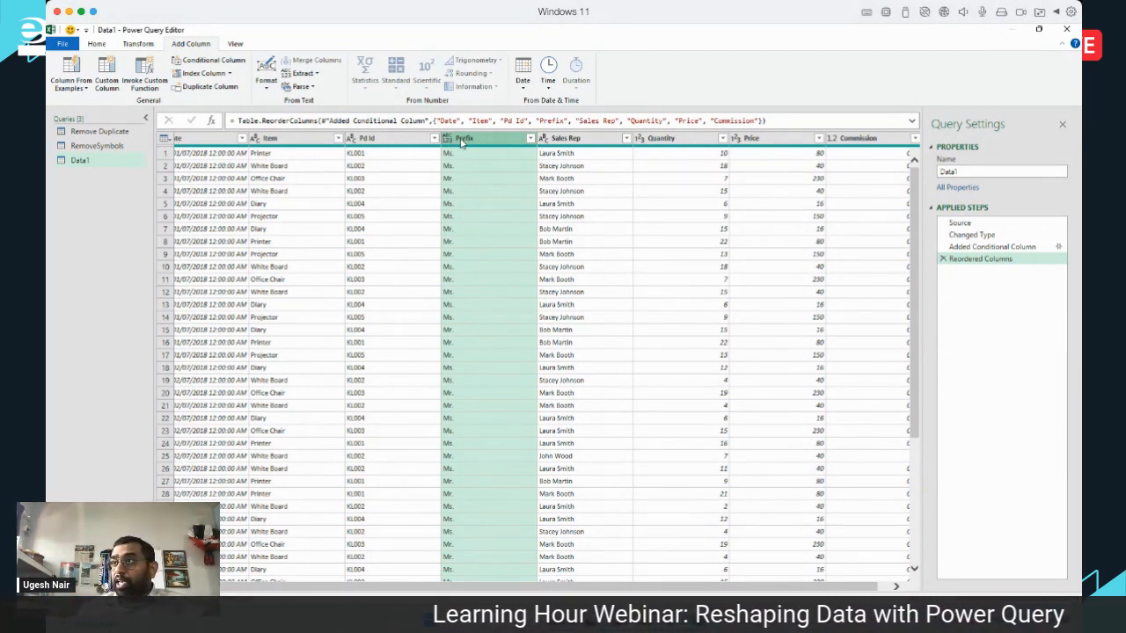
ctrl+click(576, 139)
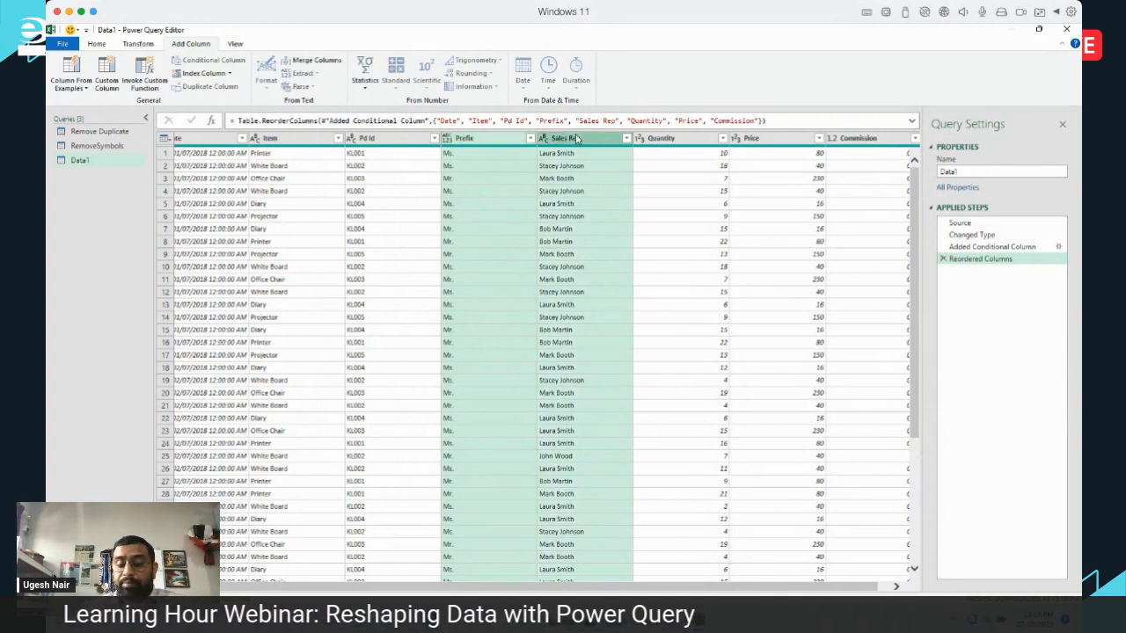
right_click(577, 139)
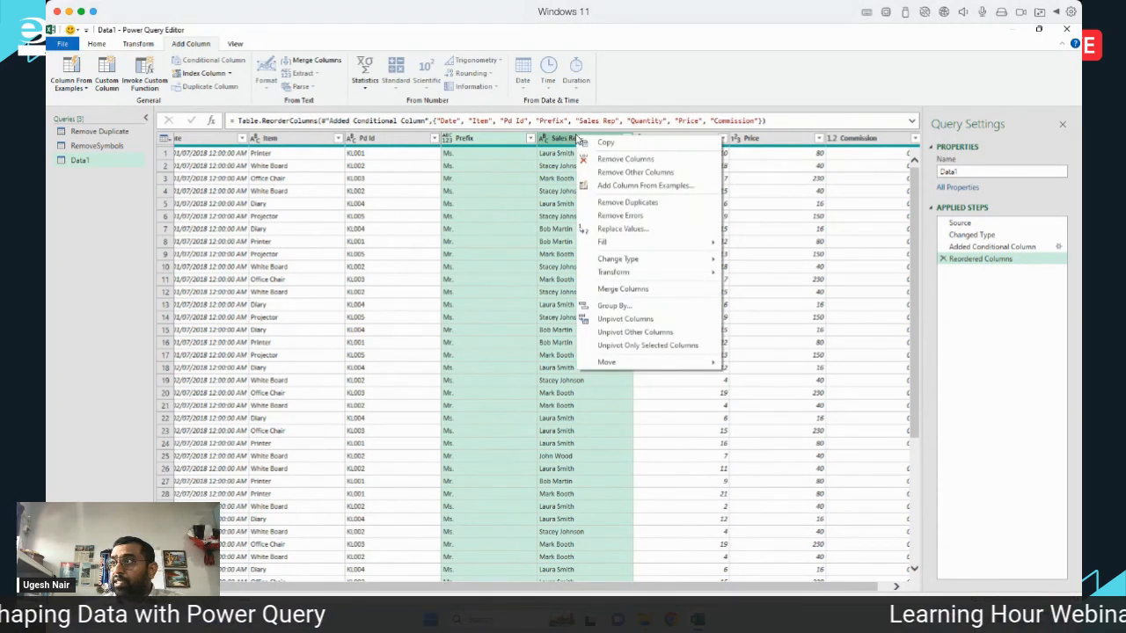
click(640, 291)
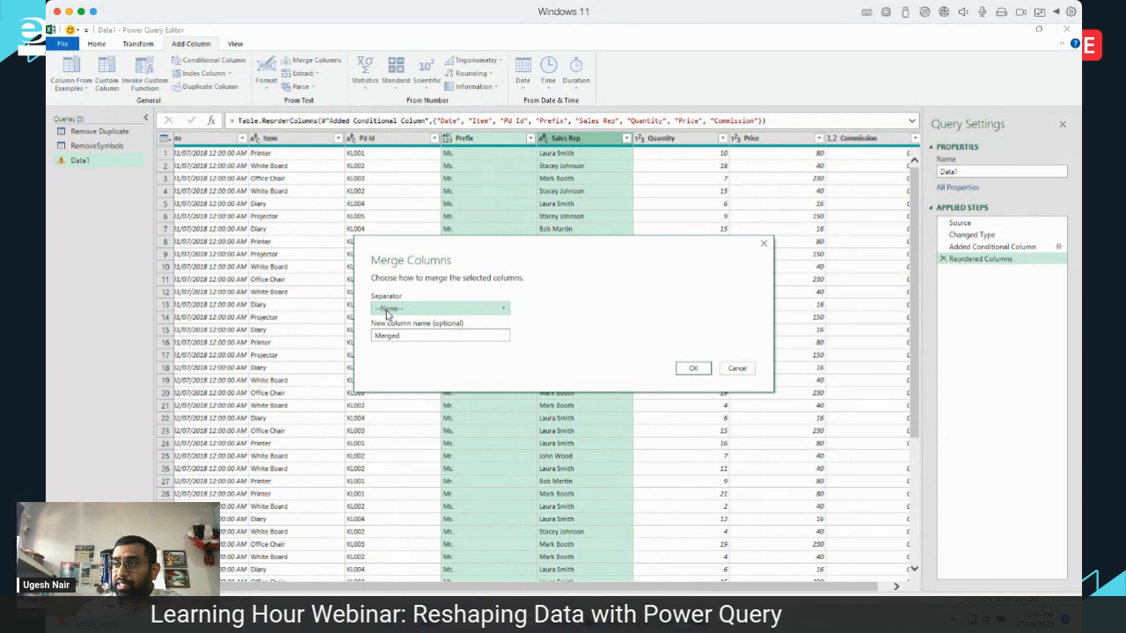
click(387, 310)
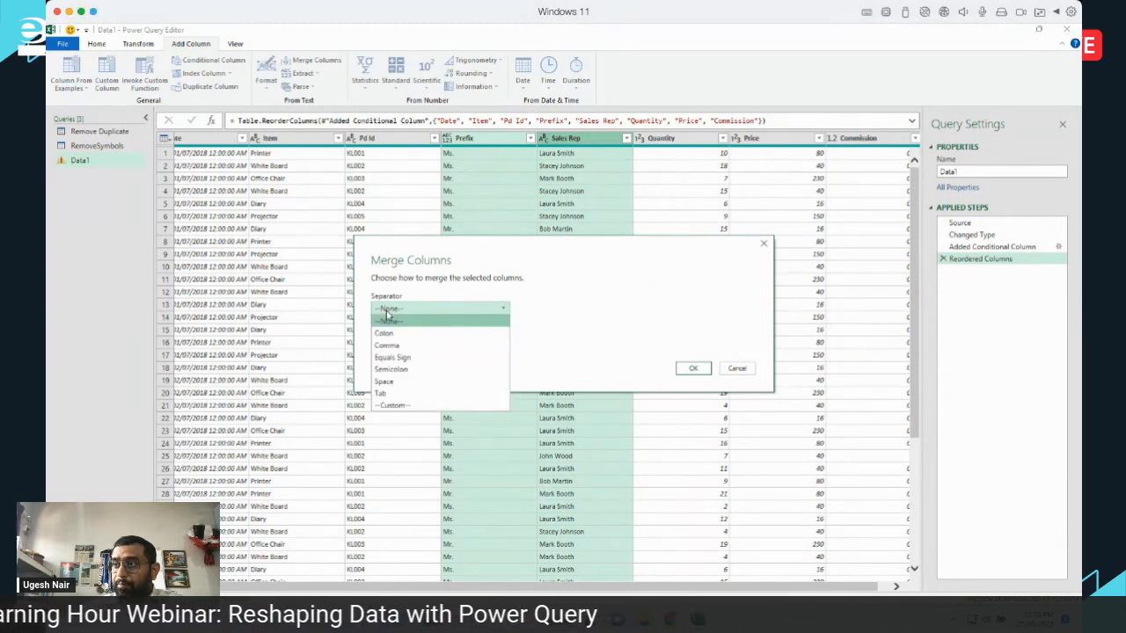
click(407, 380)
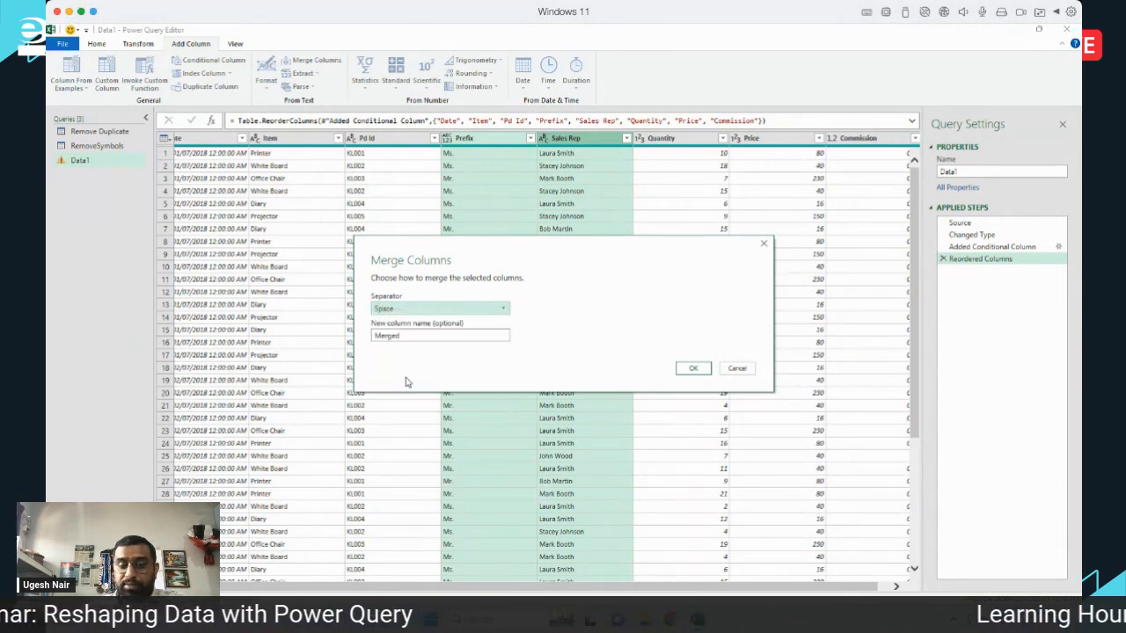
click(417, 312)
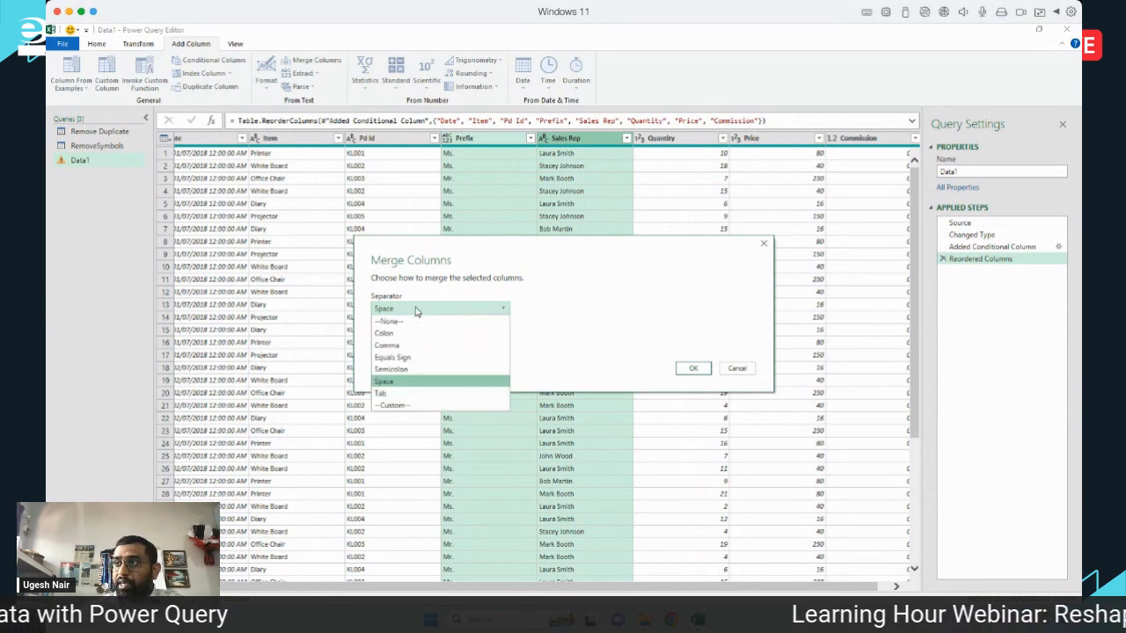
click(409, 321)
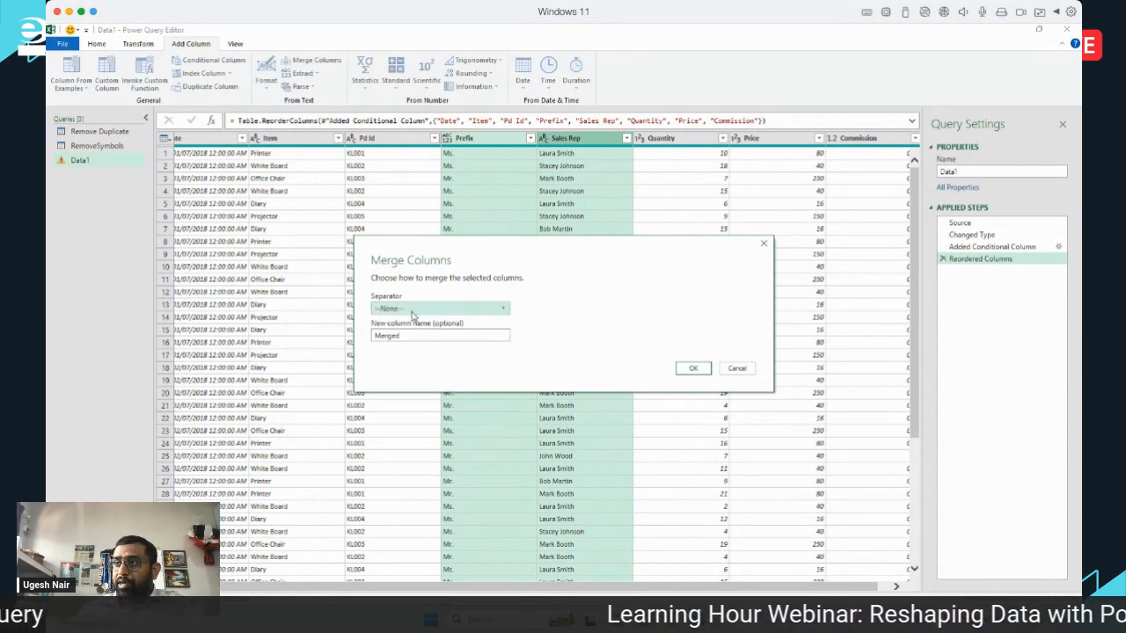
Apply the merge with the new column named Sales Rep, and delete that Merged Columns step from the query.
drag(410, 337, 338, 346)
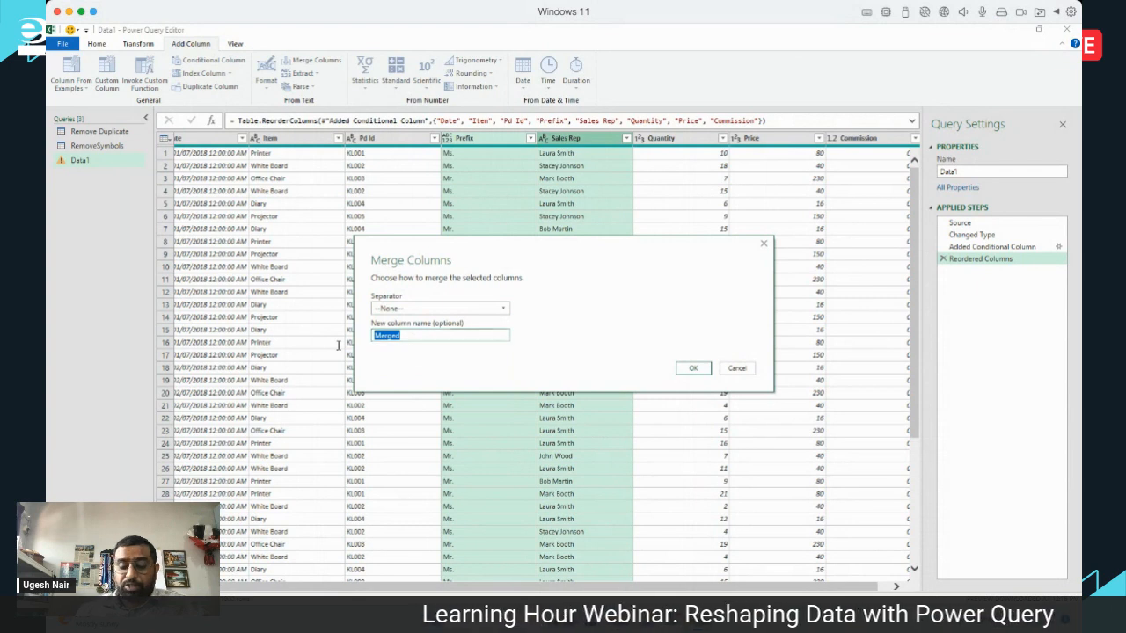
text(Sam)
key(BackSpace)
text(les)
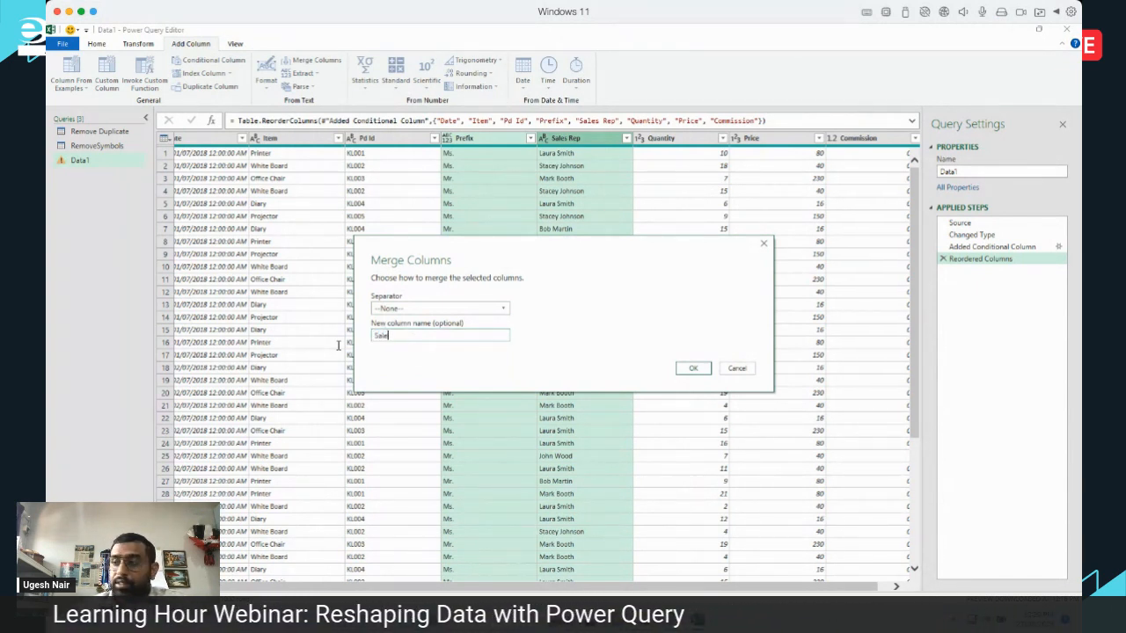
text( Rep)
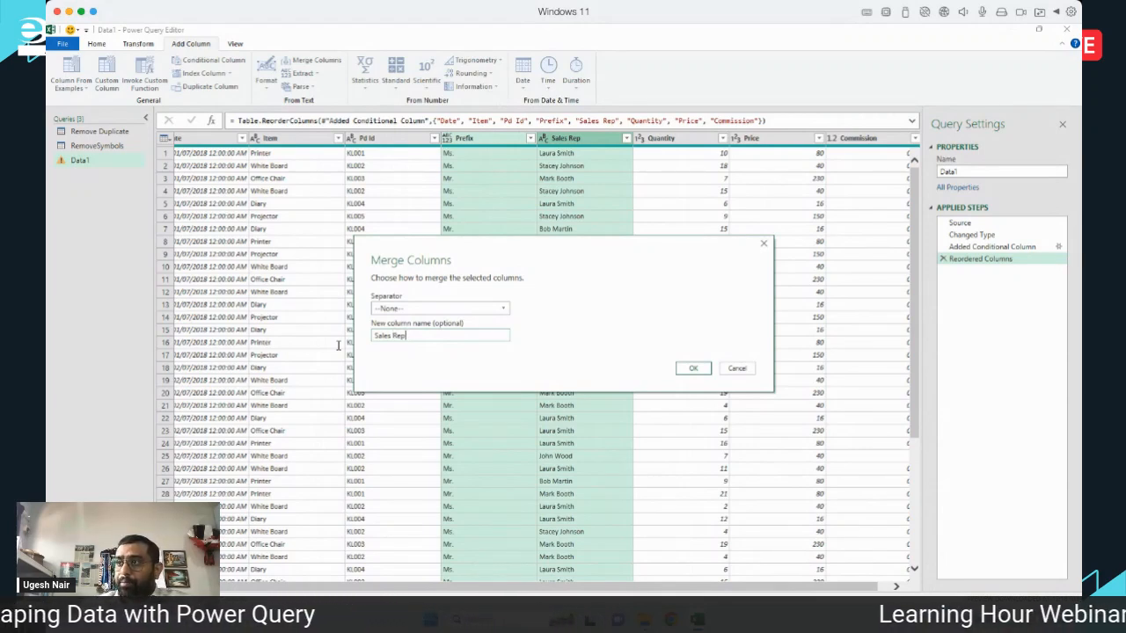
click(691, 368)
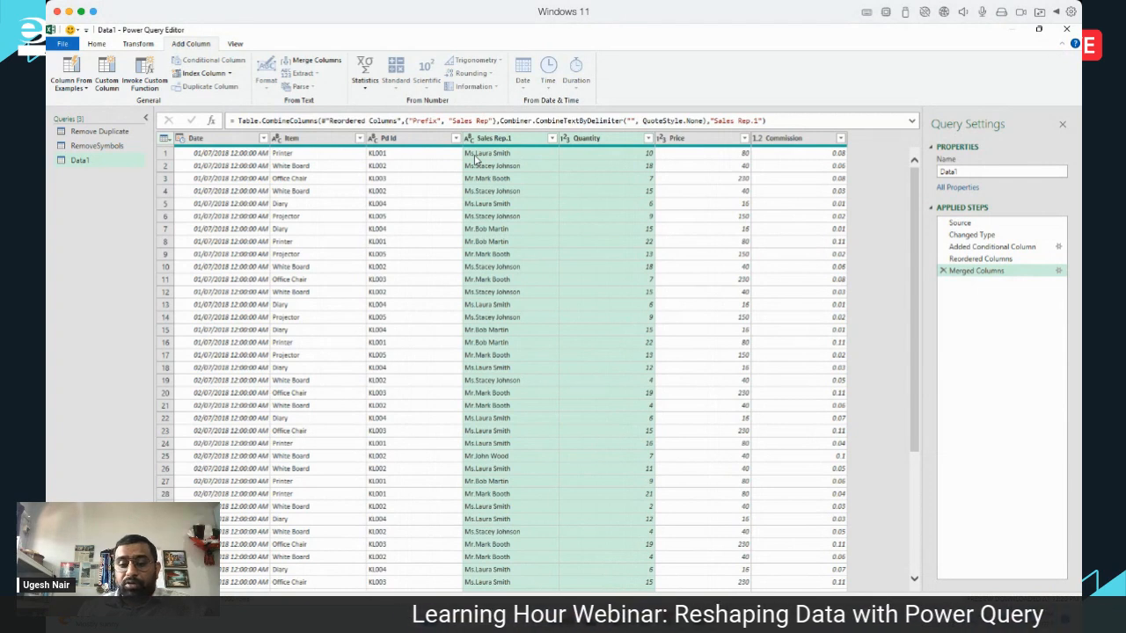
click(943, 271)
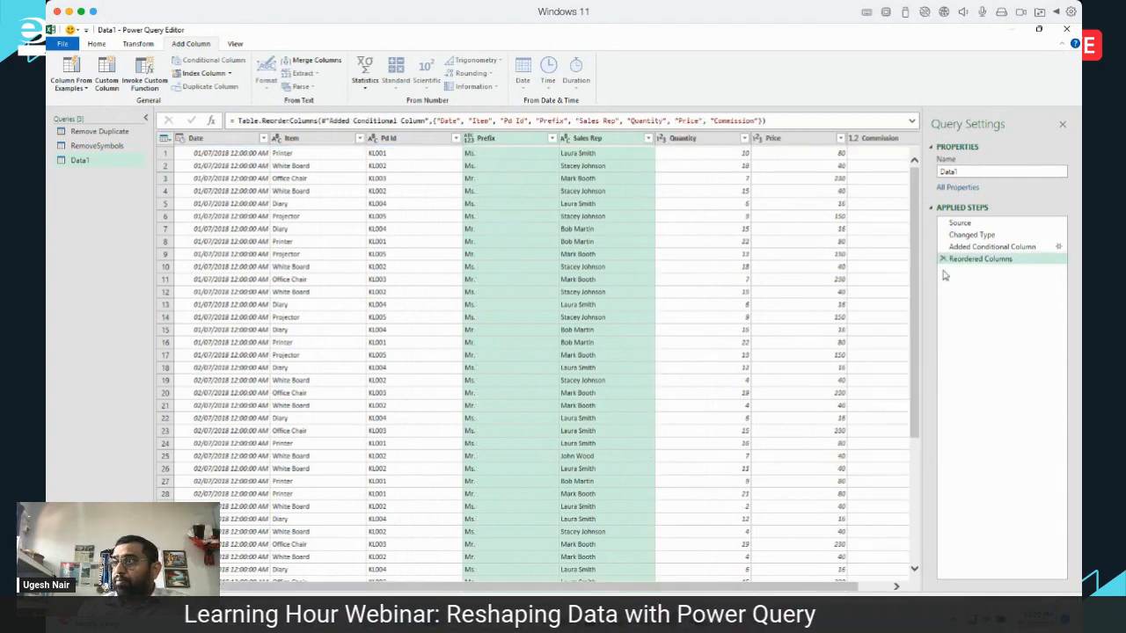
Merge the Prefix and Sales Rep columns with a Space separator into a column named Sales Rep.
click(519, 141)
ctrl+click(585, 138)
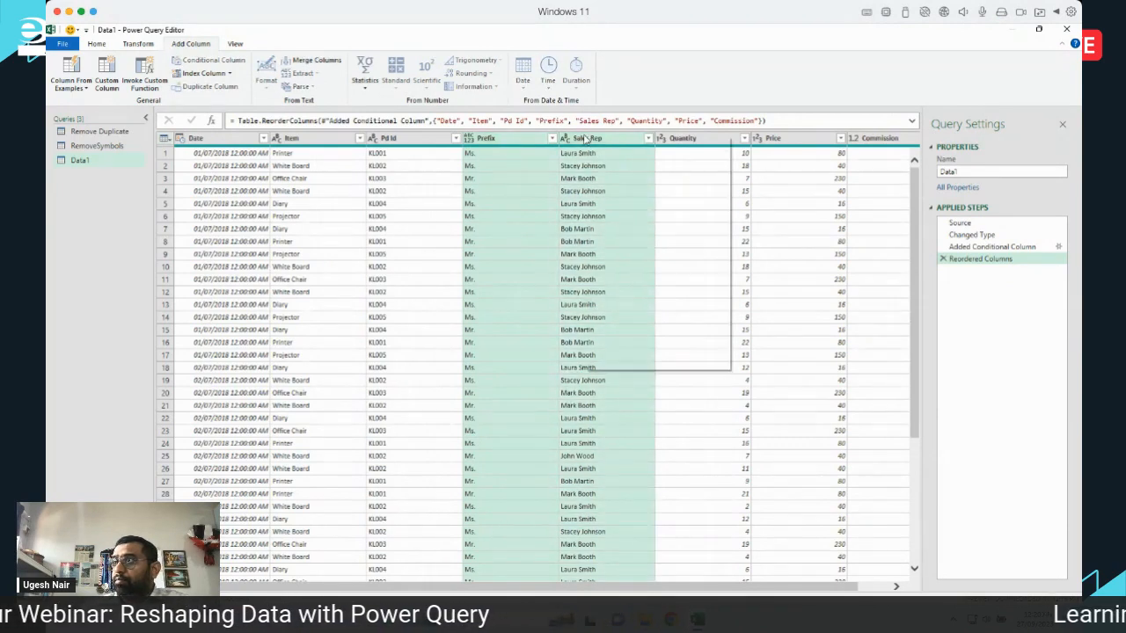
right_click(585, 138)
click(628, 288)
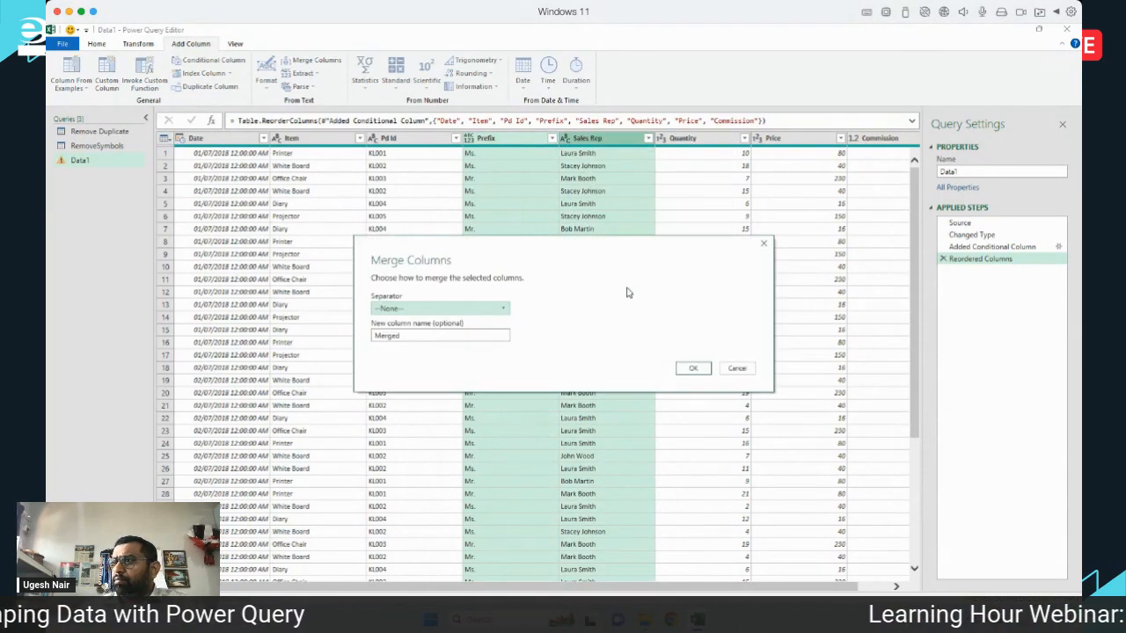
click(465, 308)
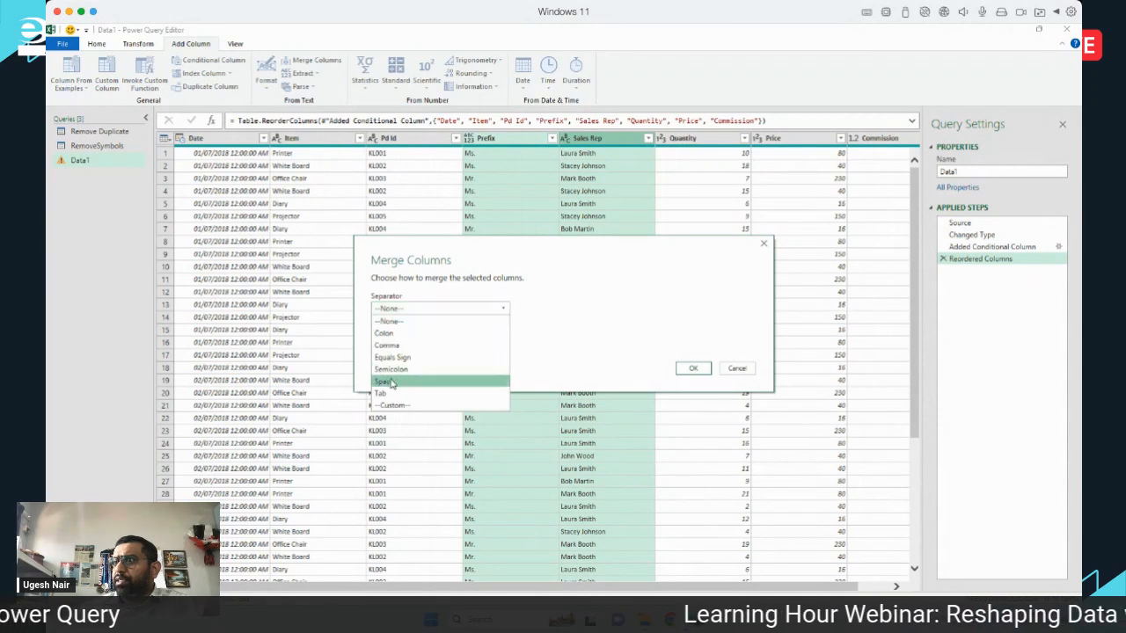
click(475, 385)
double_click(440, 335)
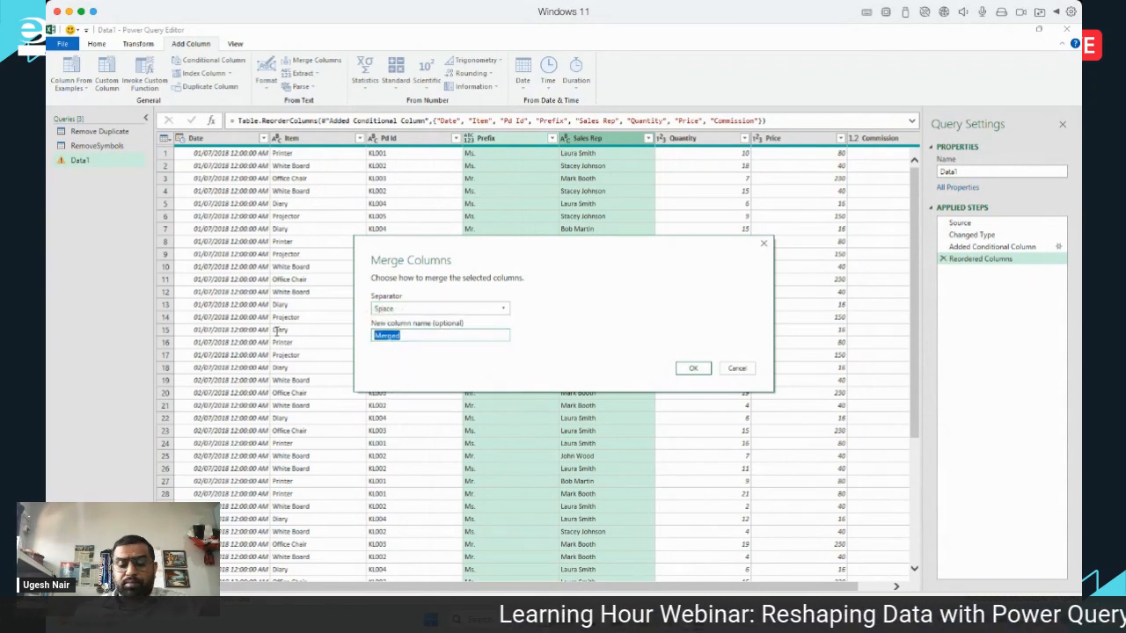
text(Sales Rep)
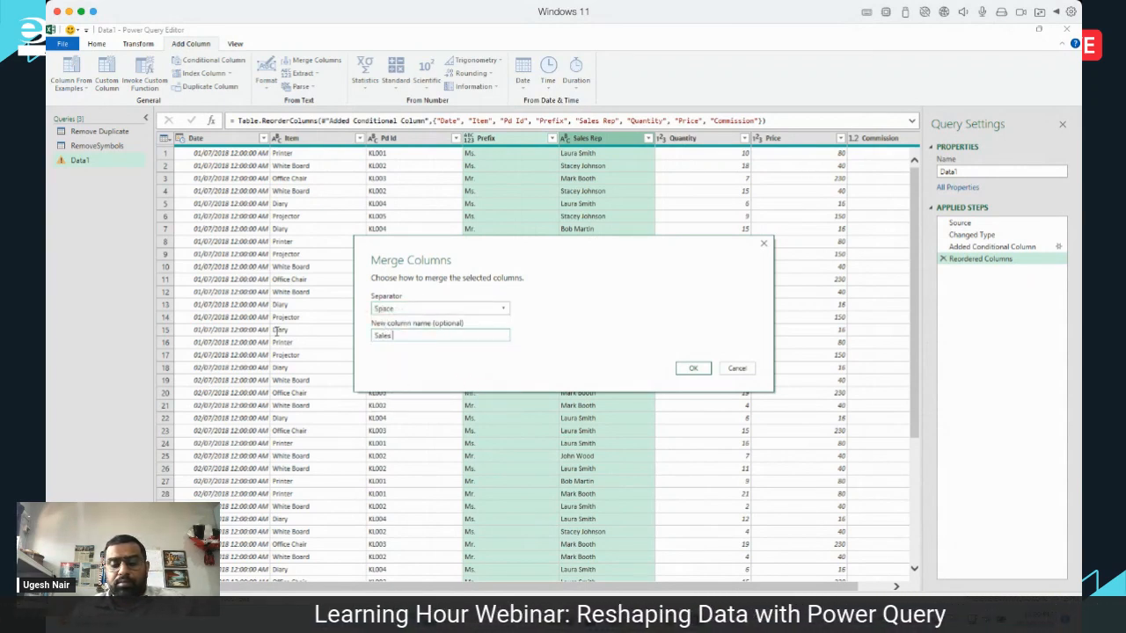
click(684, 372)
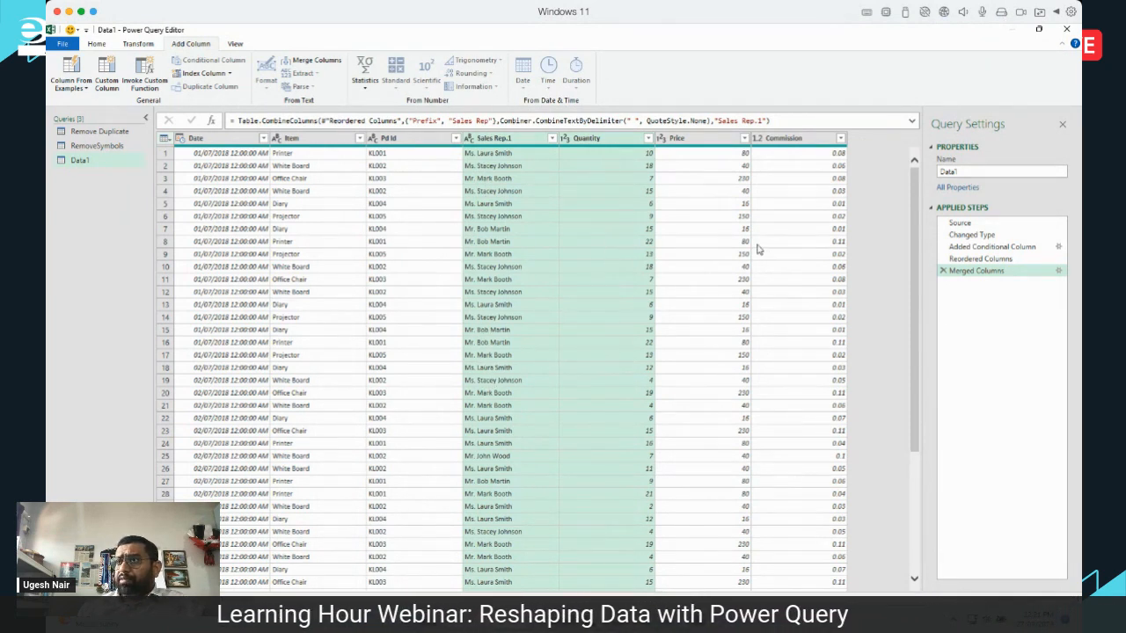
click(507, 140)
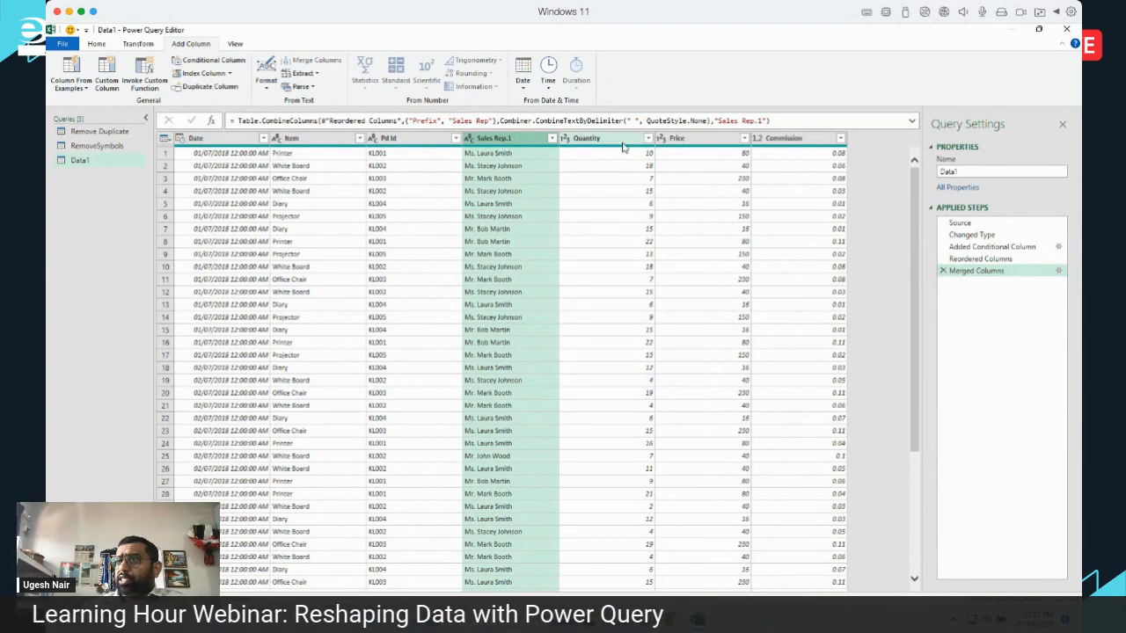
Load the Data1 query as a table on a new worksheet.
click(97, 44)
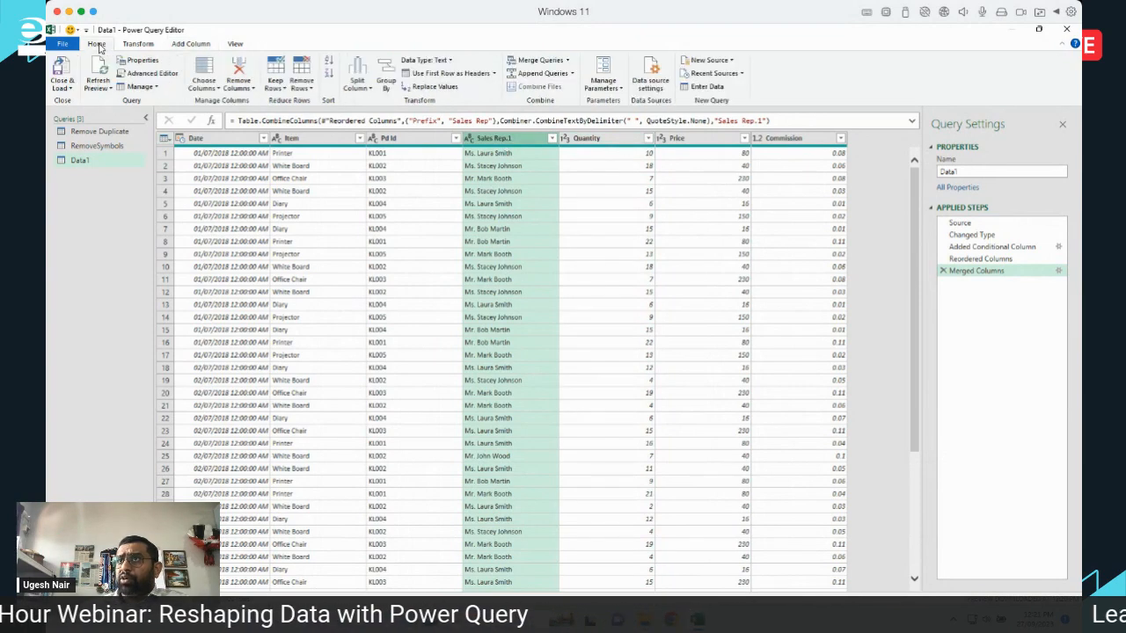
click(62, 88)
click(95, 113)
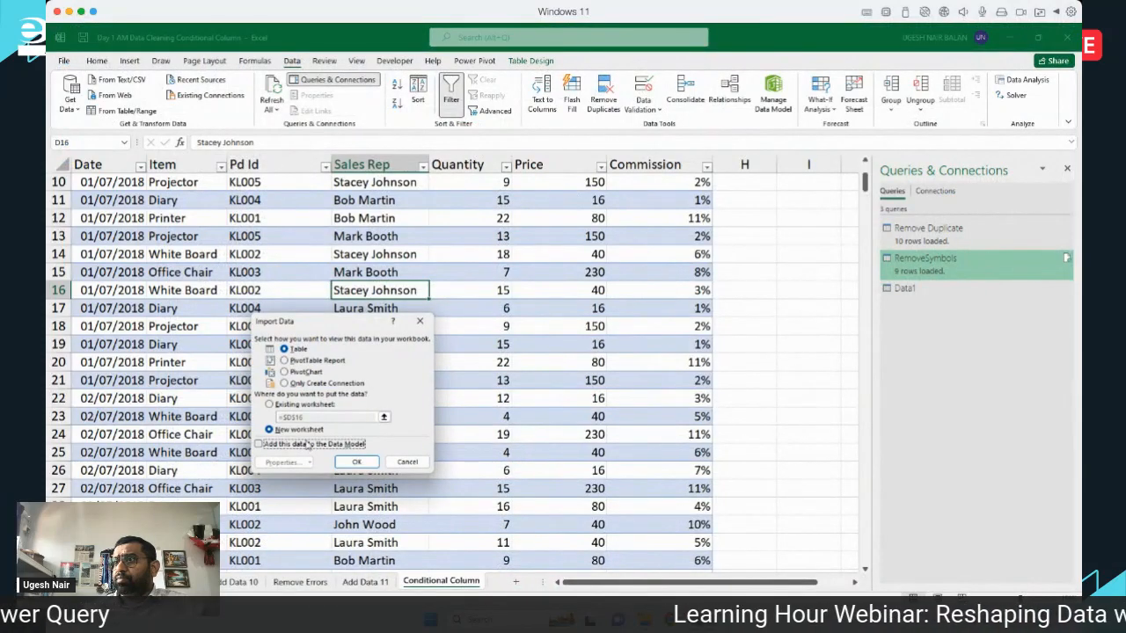
click(356, 462)
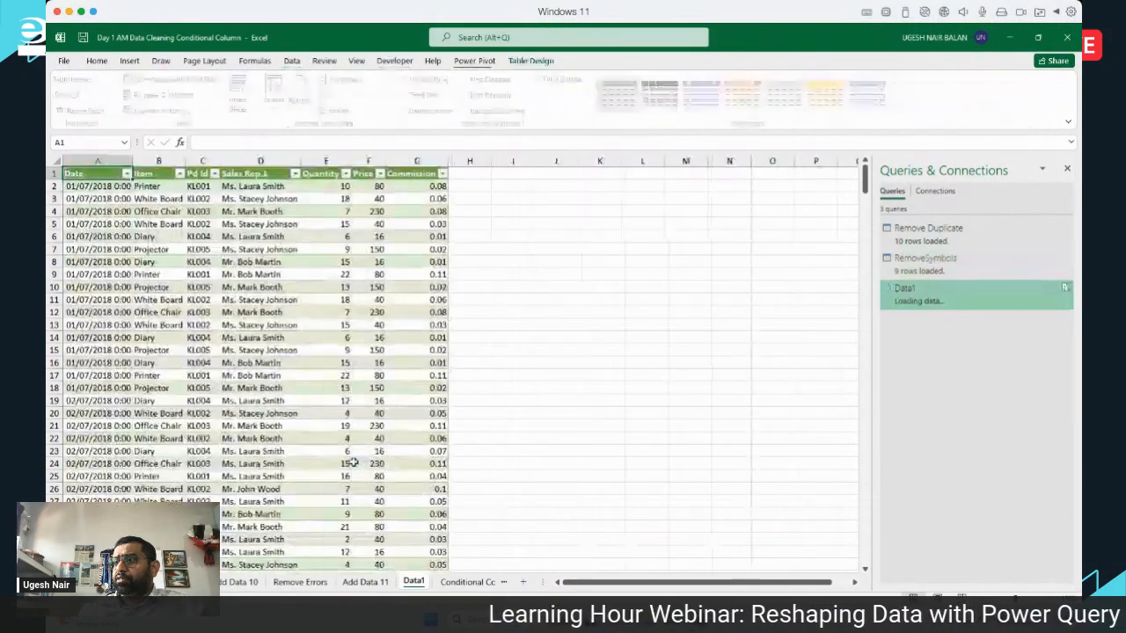
Examine the prefixed names in the Sales Rep.1 column of the loaded Data1 table.
click(261, 161)
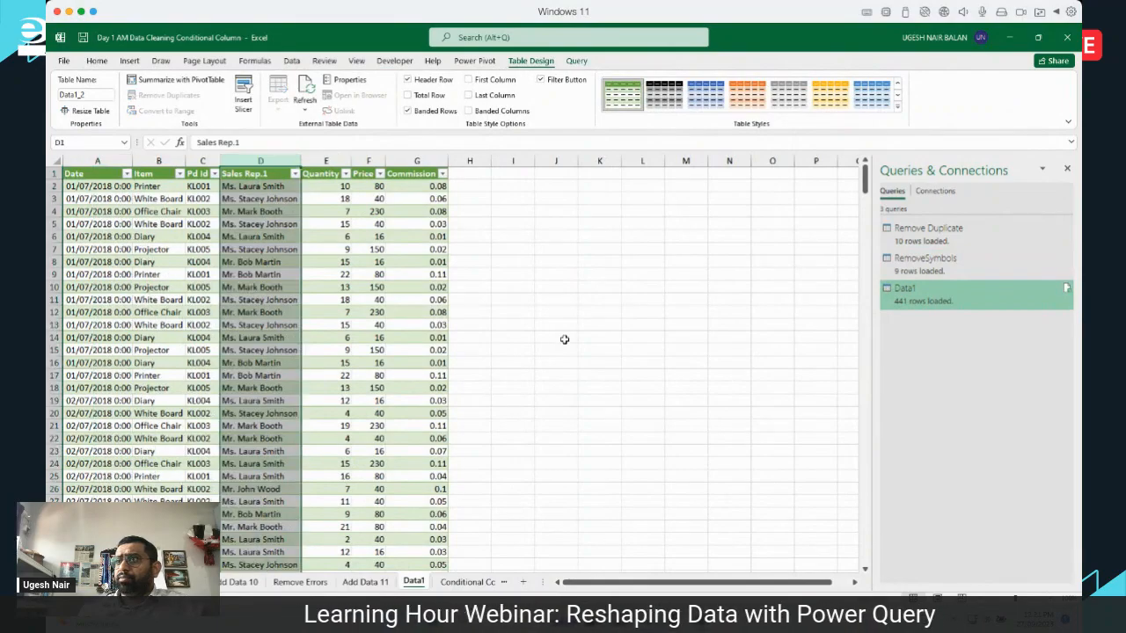
click(564, 339)
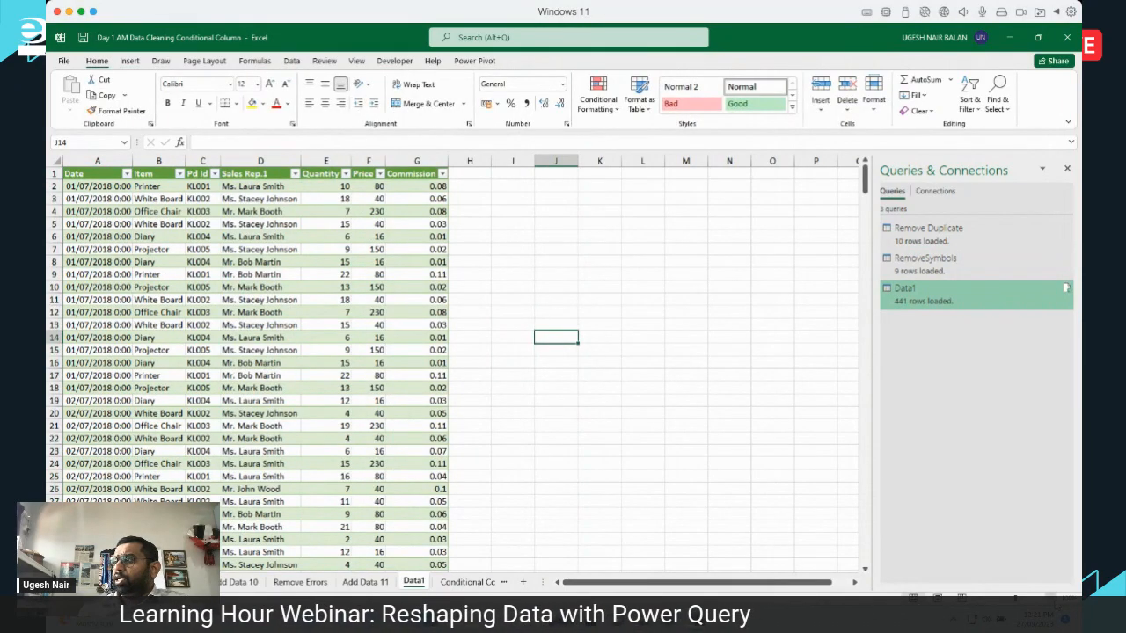
click(1051, 599)
click(1051, 599)
click(1051, 599)
click(1051, 599)
scroll(416, 312, up, 2)
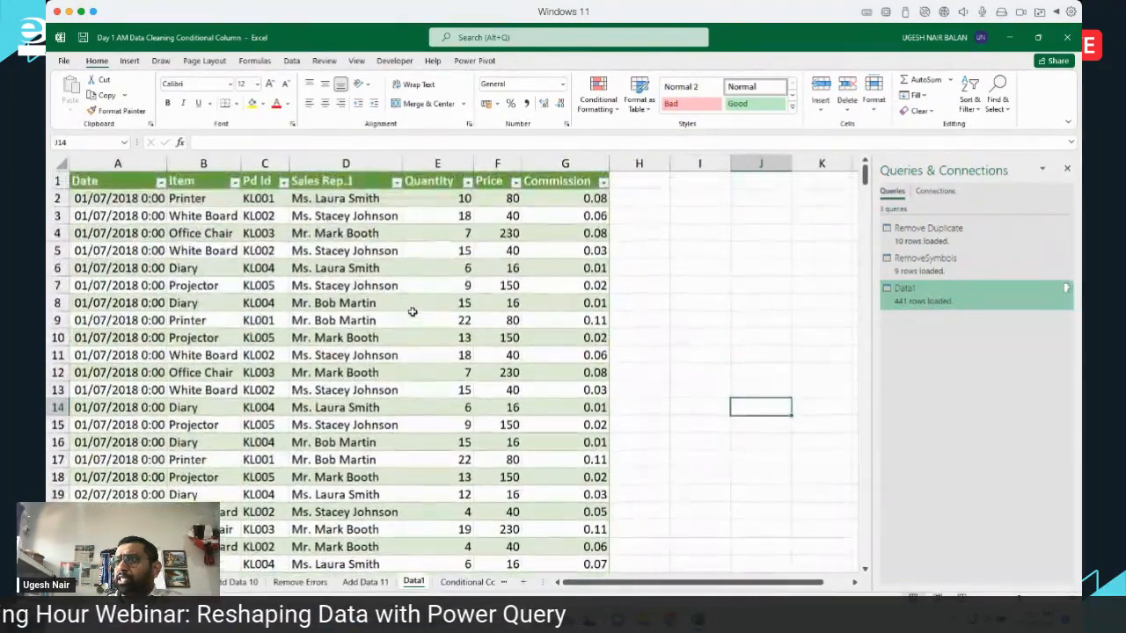
click(325, 163)
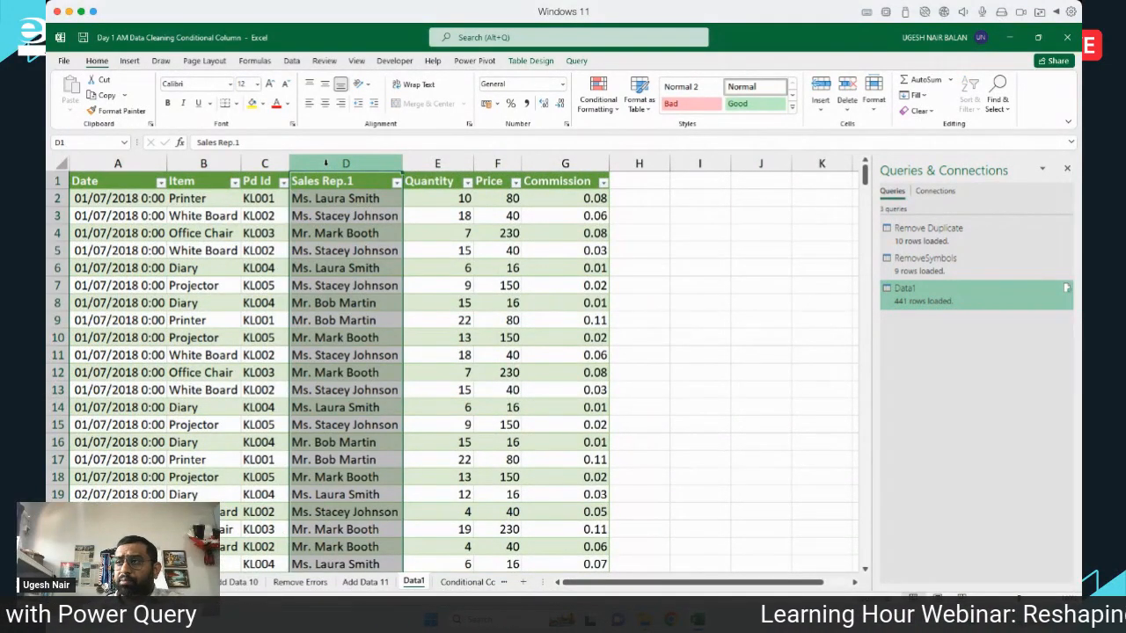
click(436, 213)
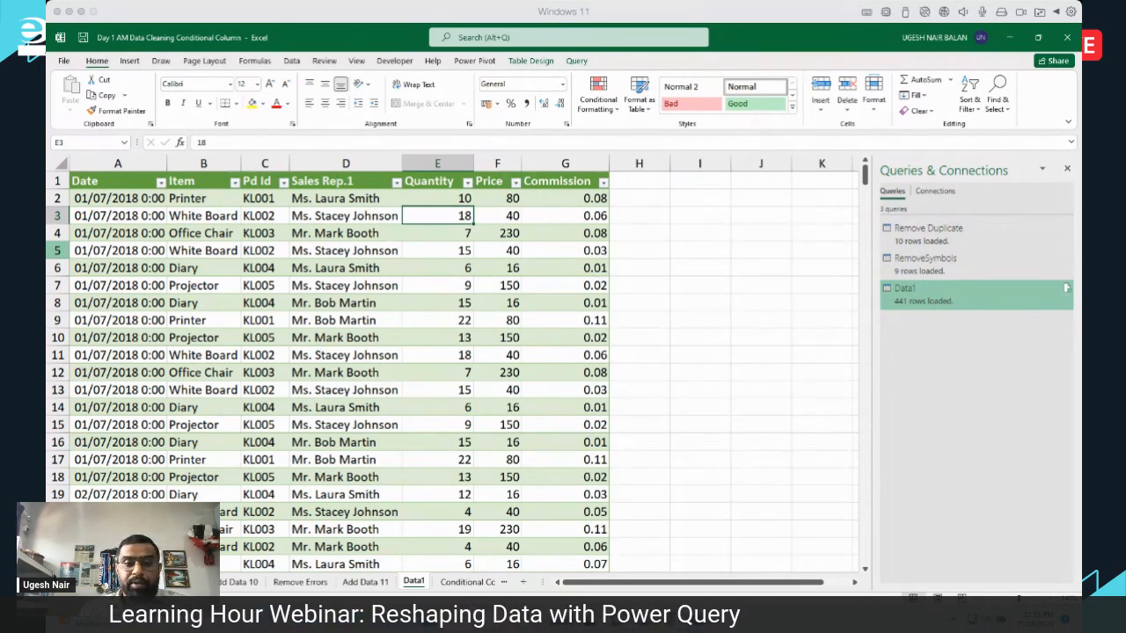
Close the conditional column workbook with its changes saved and switch to the 2_James Chocolate Factory Financials workbook.
click(1067, 37)
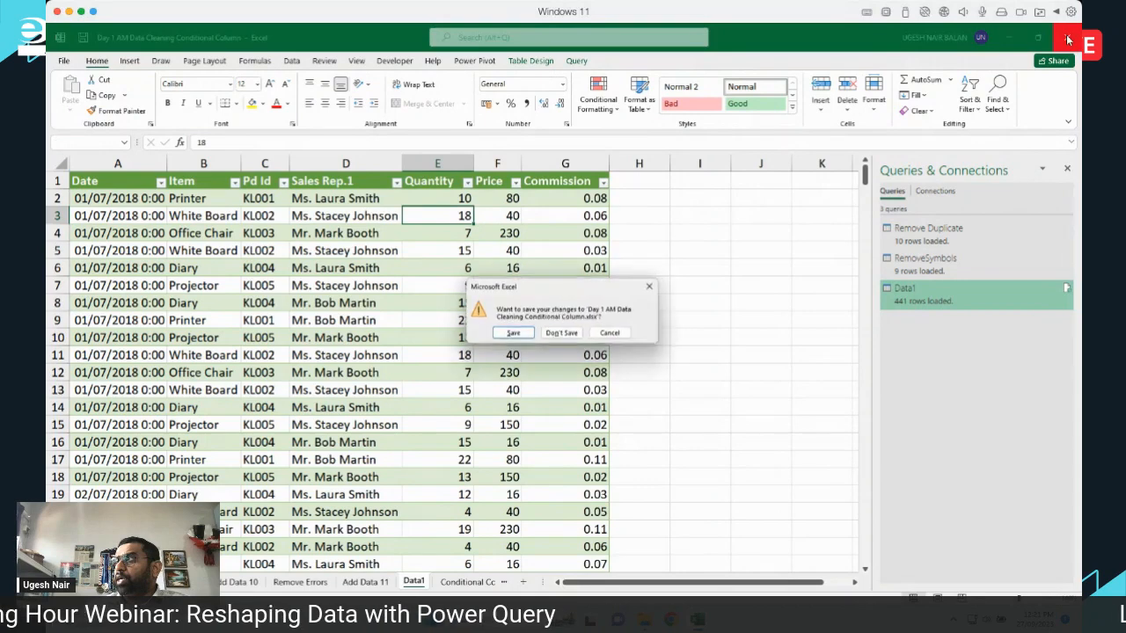
click(511, 335)
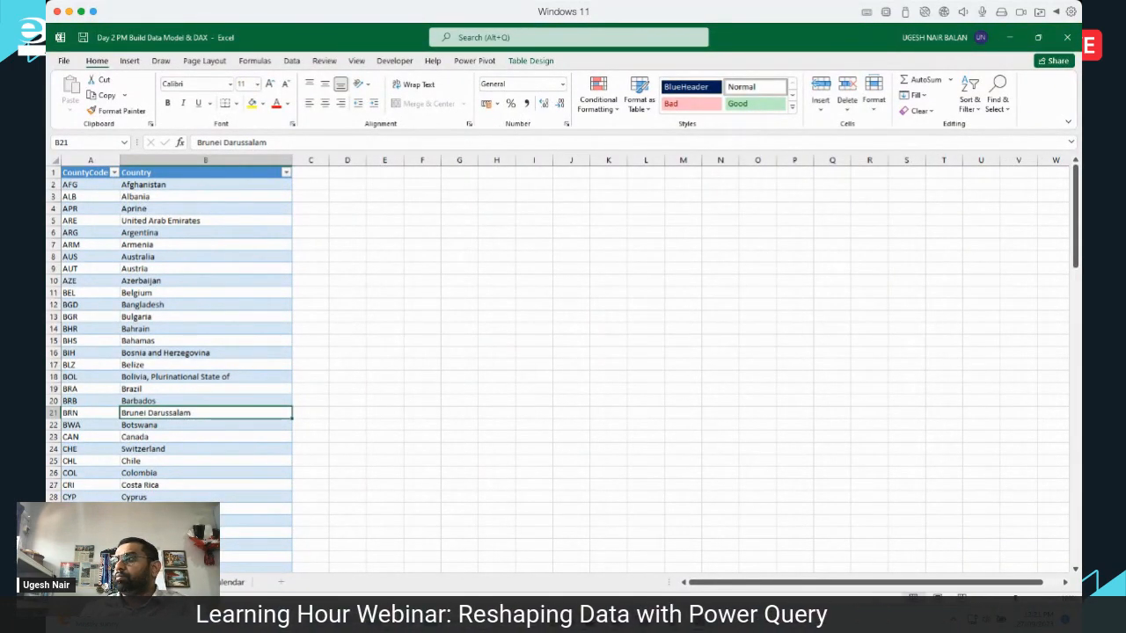
mouse_move(697, 622)
click(632, 550)
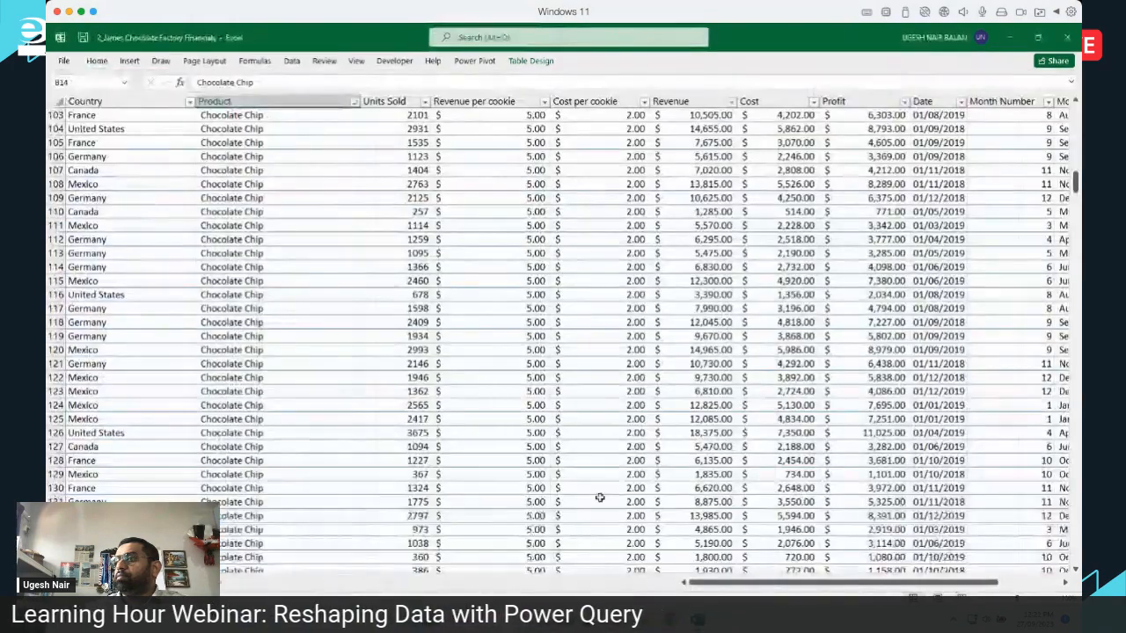
scroll(340, 336, up, 20)
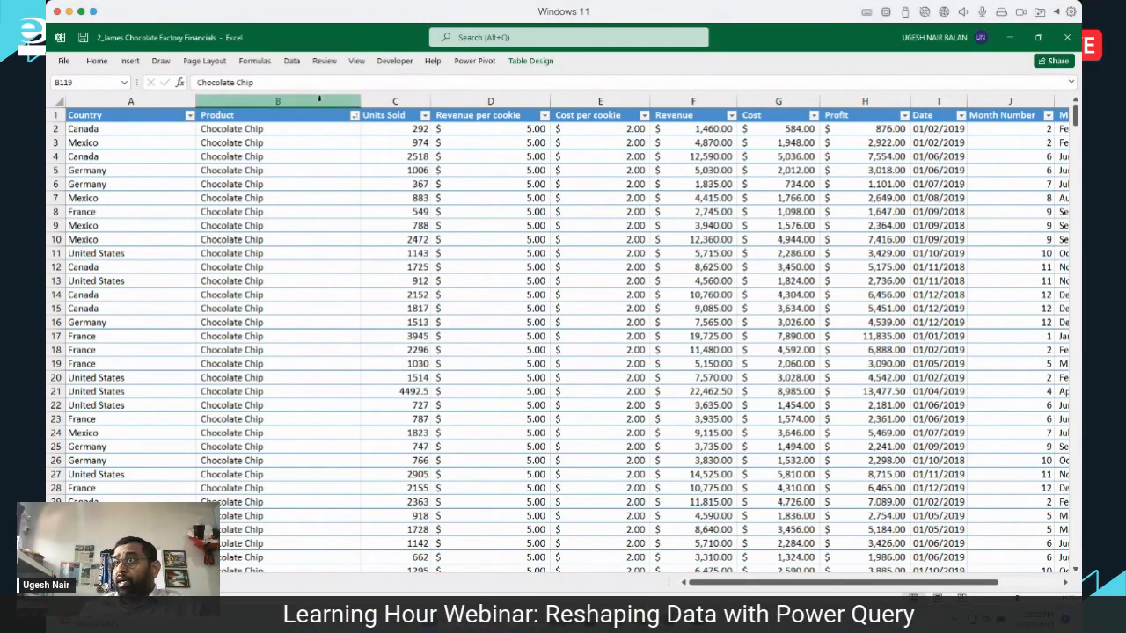
Examine the financials table's Product and Country filter values and its revenue, cost, profit and date columns.
click(354, 116)
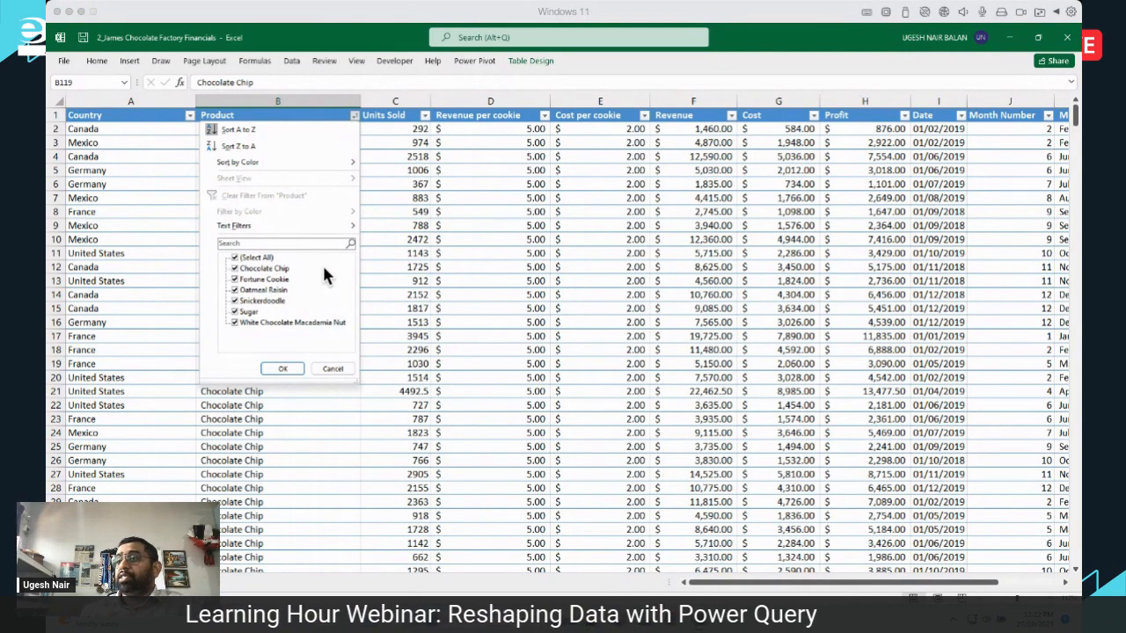
click(335, 369)
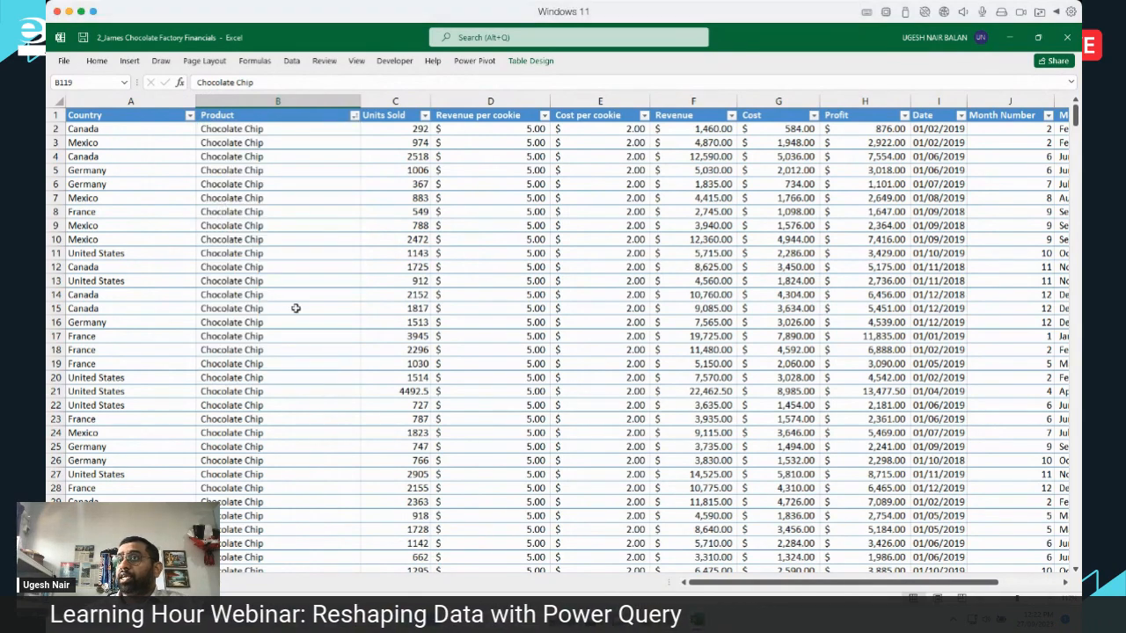
click(189, 115)
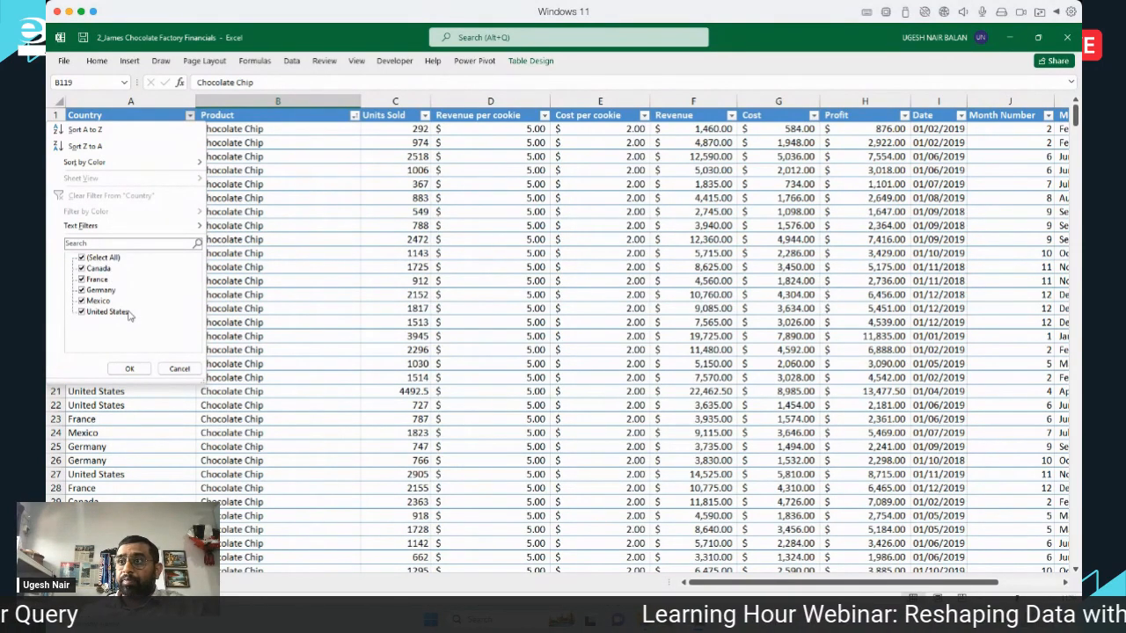
click(180, 368)
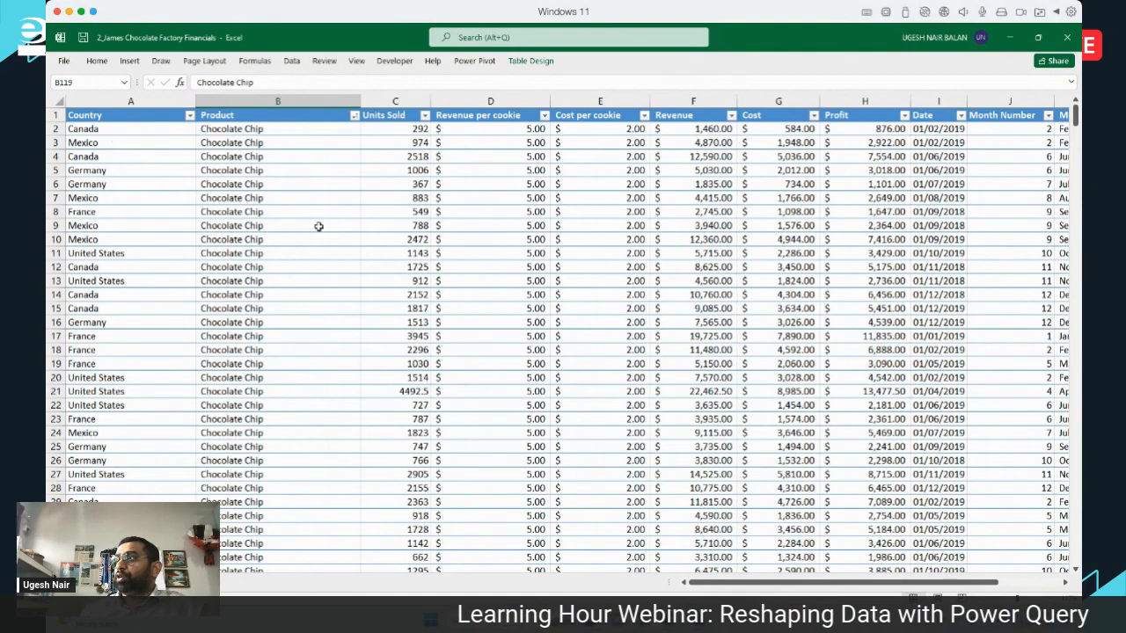
scroll(472, 254, right, 3)
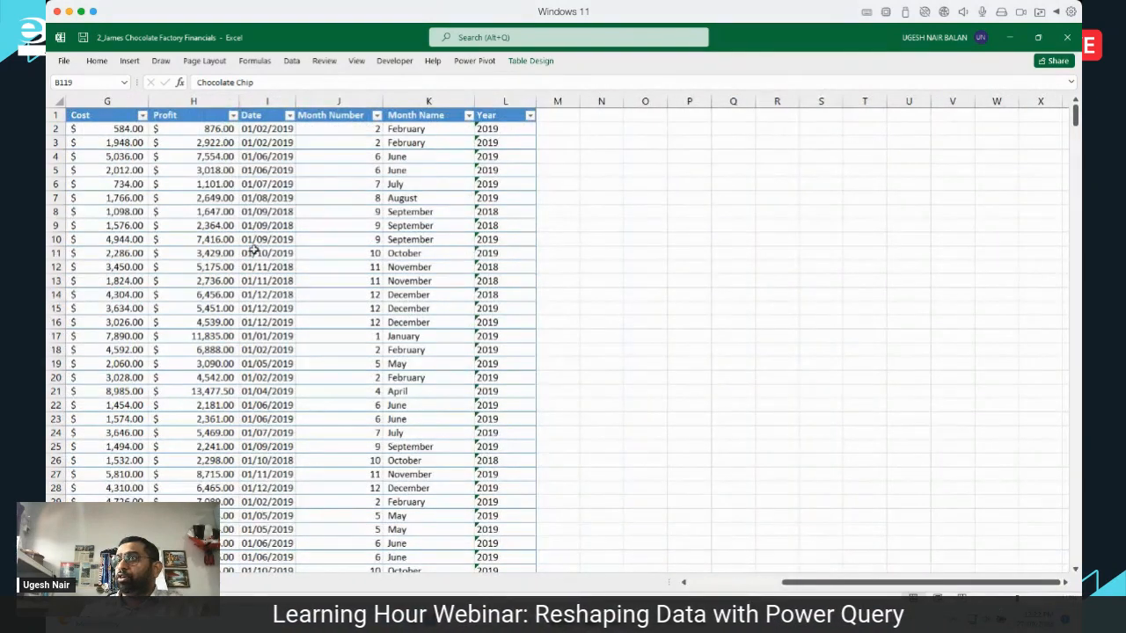
scroll(253, 252, left, 3)
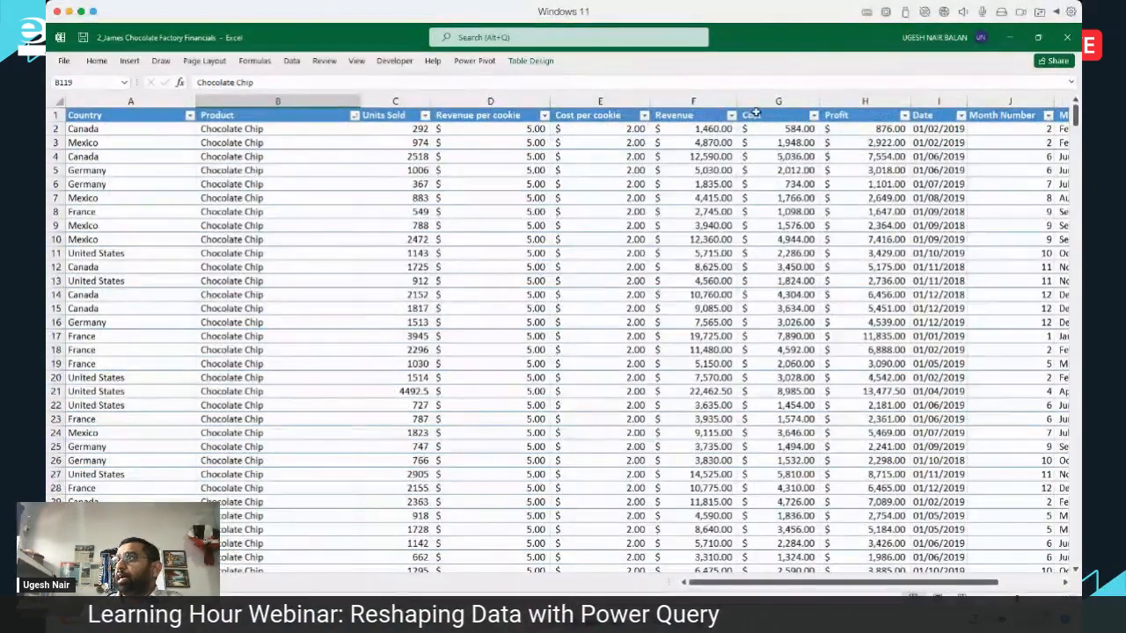
click(686, 115)
click(763, 115)
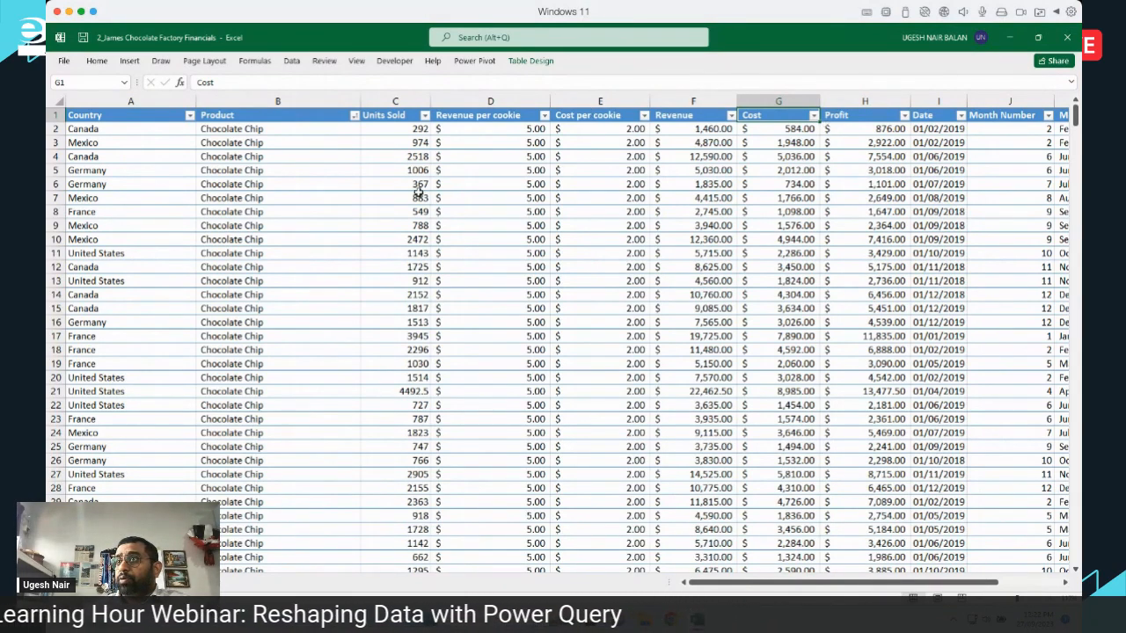
Open the chocolate factory financials table in Power Query as a new query.
click(297, 196)
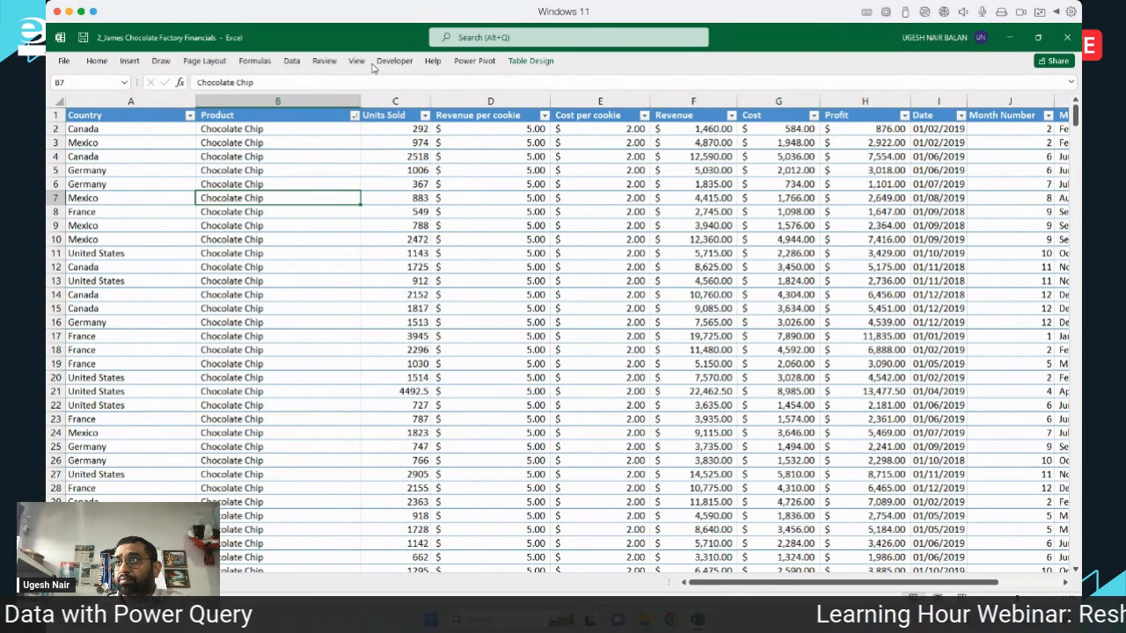
click(290, 61)
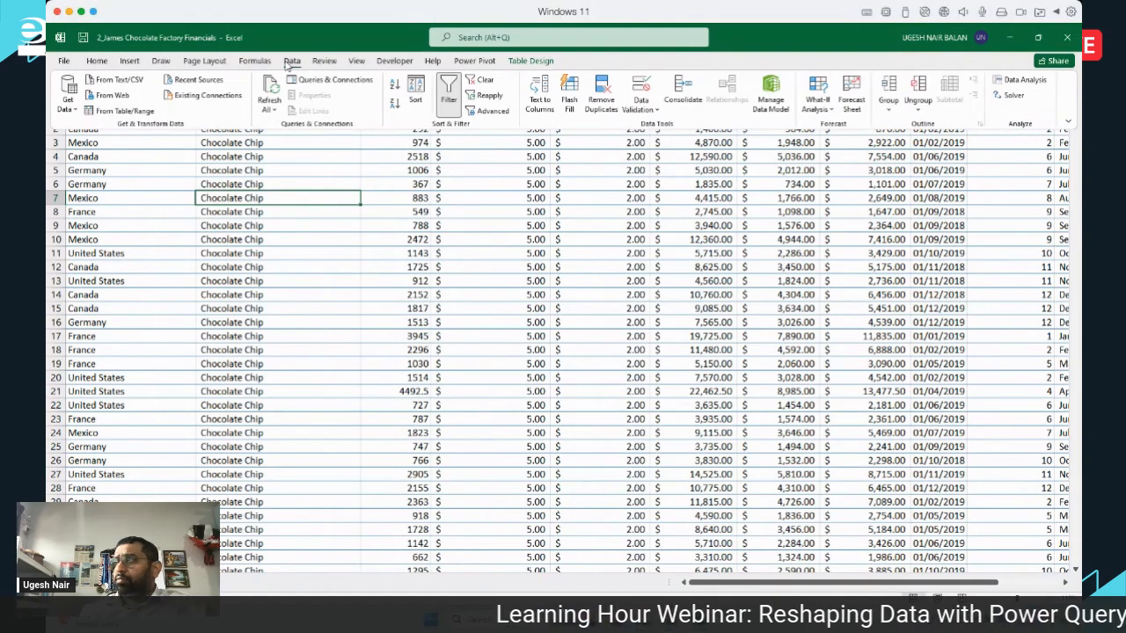
click(1069, 123)
click(978, 189)
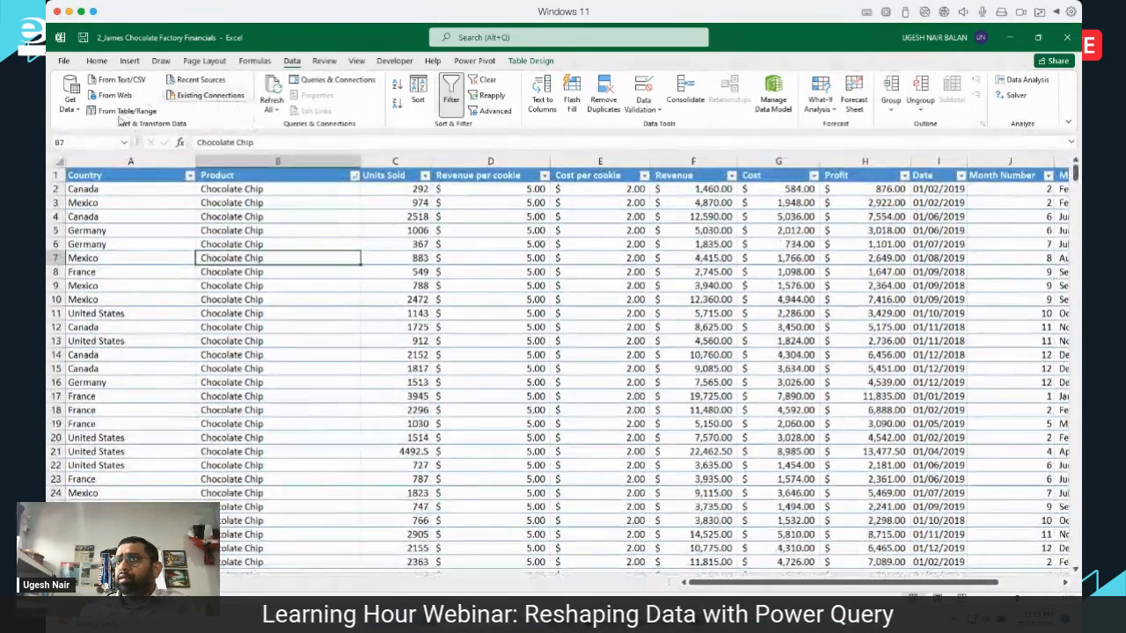
click(130, 112)
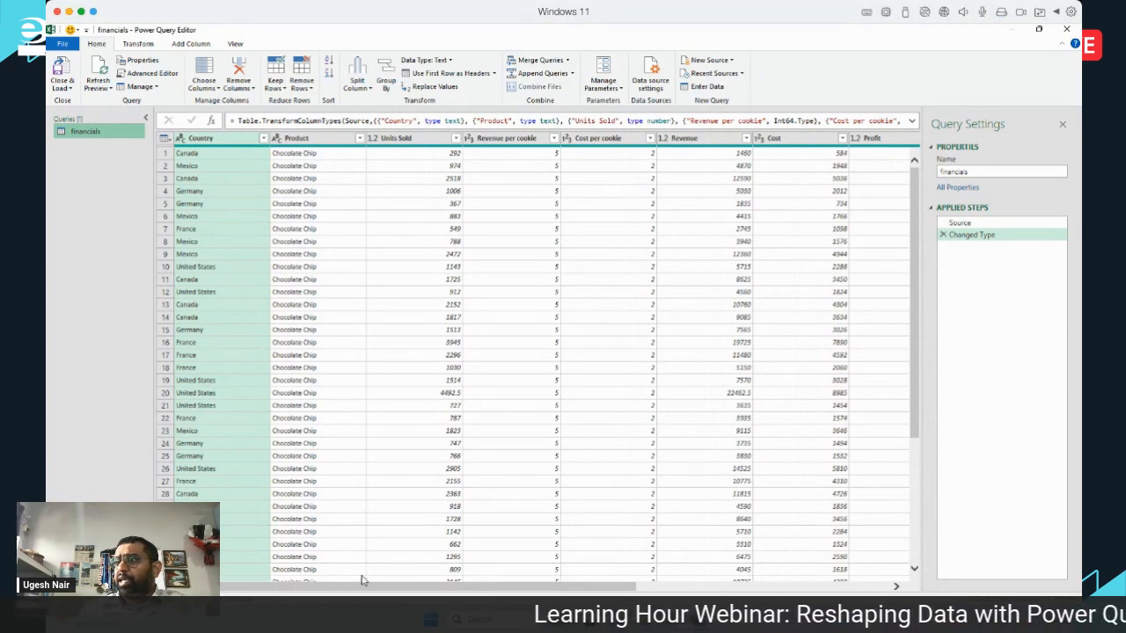
Review the month and year columns, and change the Date column's type to Date, replacing the current conversion.
drag(359, 589, 671, 595)
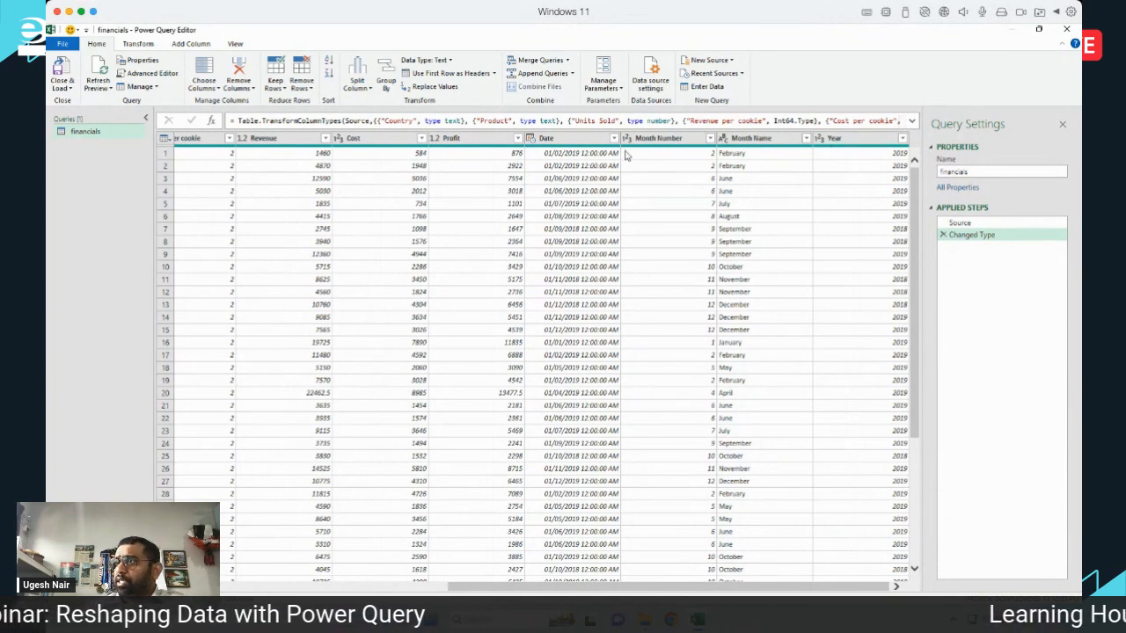
click(661, 139)
click(772, 139)
click(859, 139)
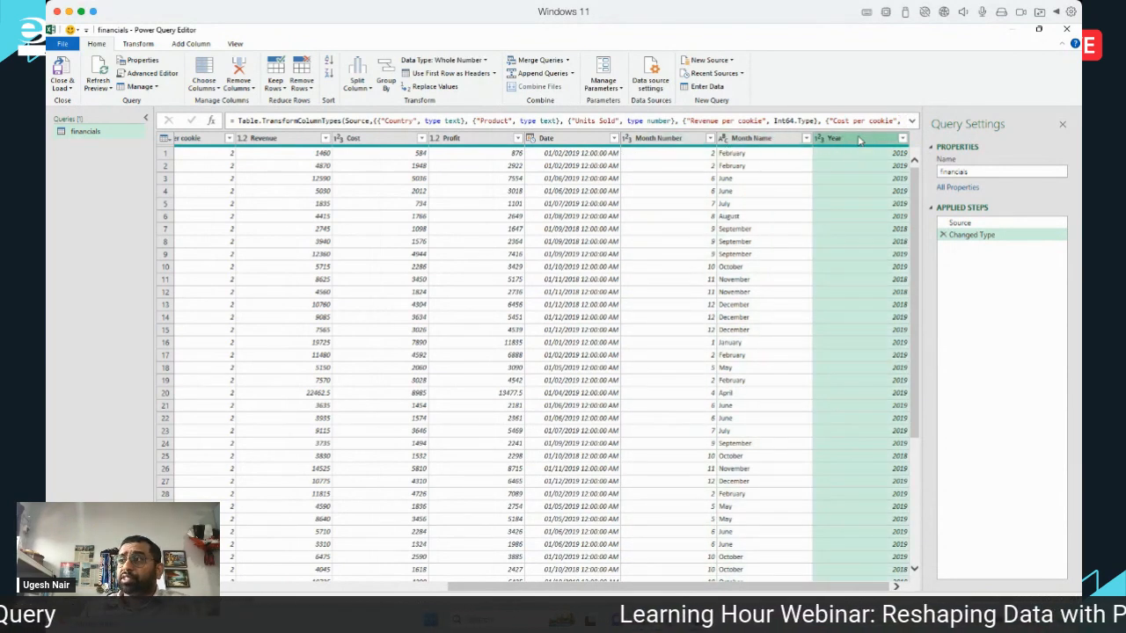
click(530, 138)
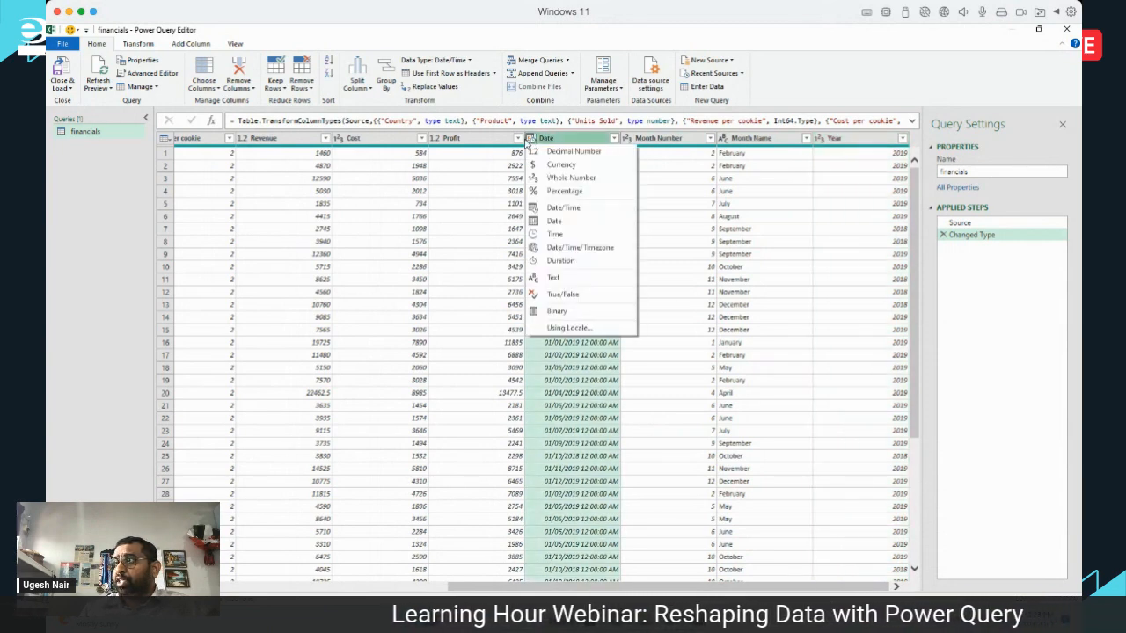
click(540, 223)
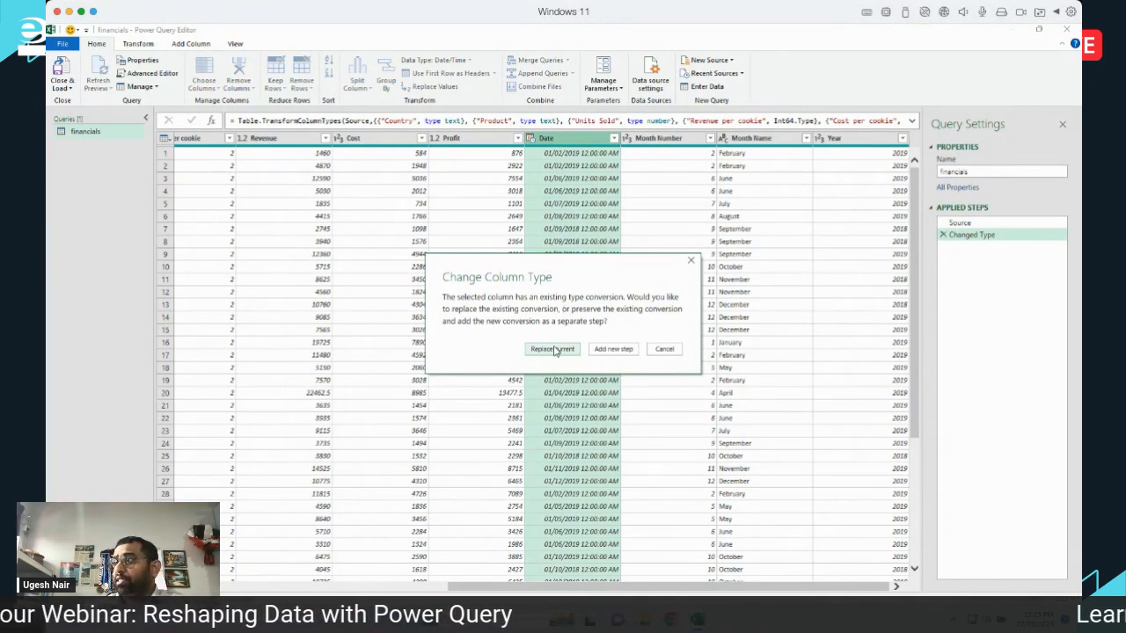
click(553, 349)
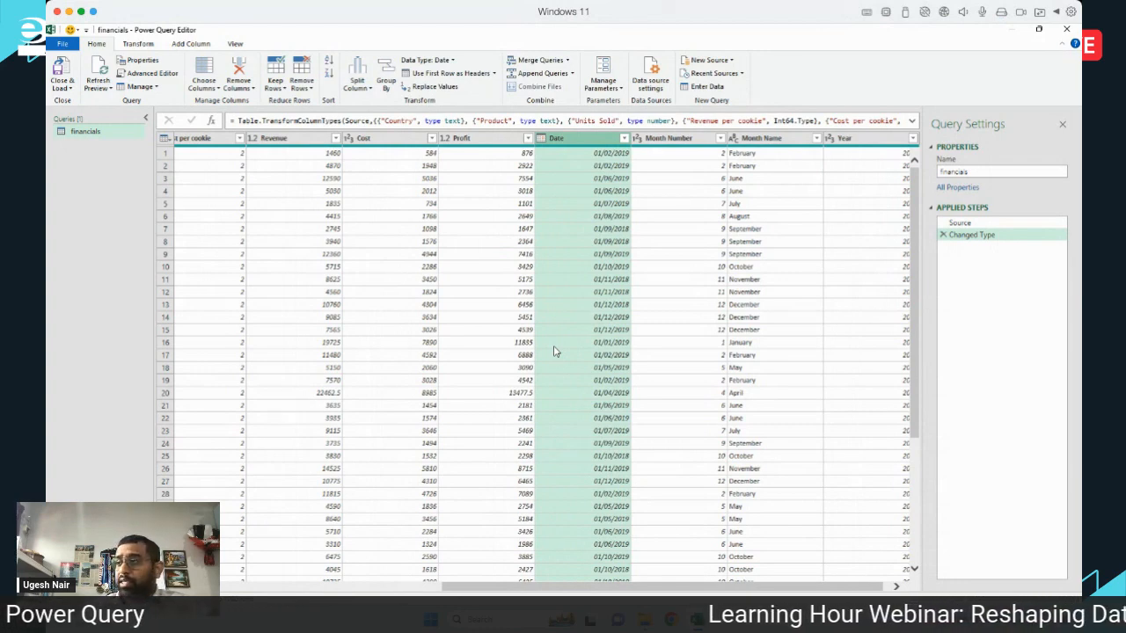
Change the Units Sold column's type to Whole Number, replacing the current conversion.
drag(540, 587, 372, 580)
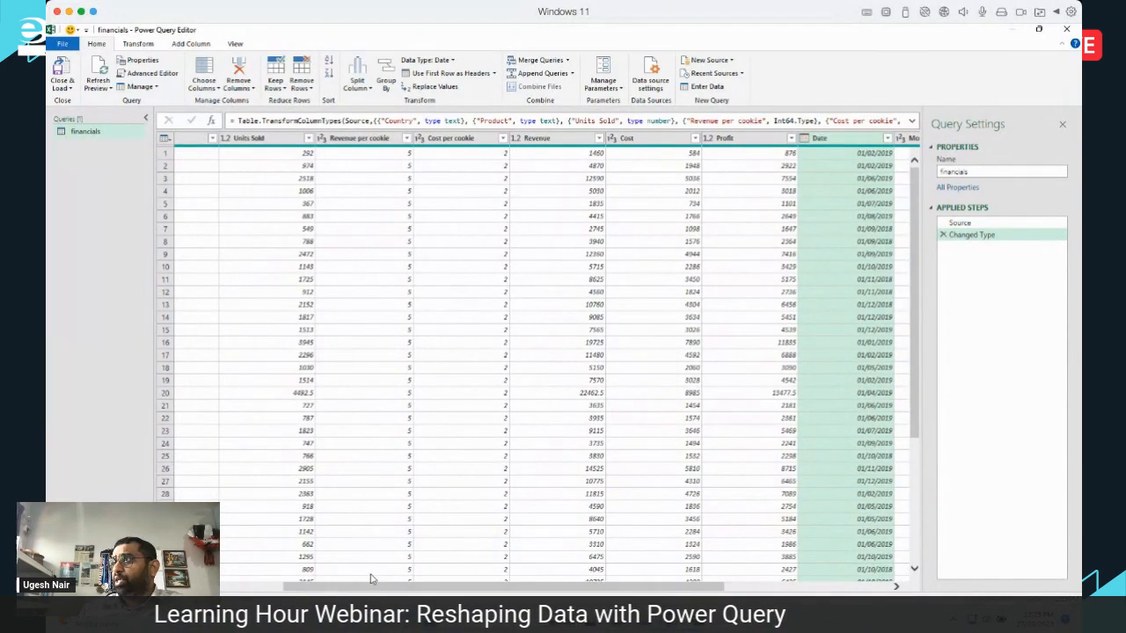
click(225, 139)
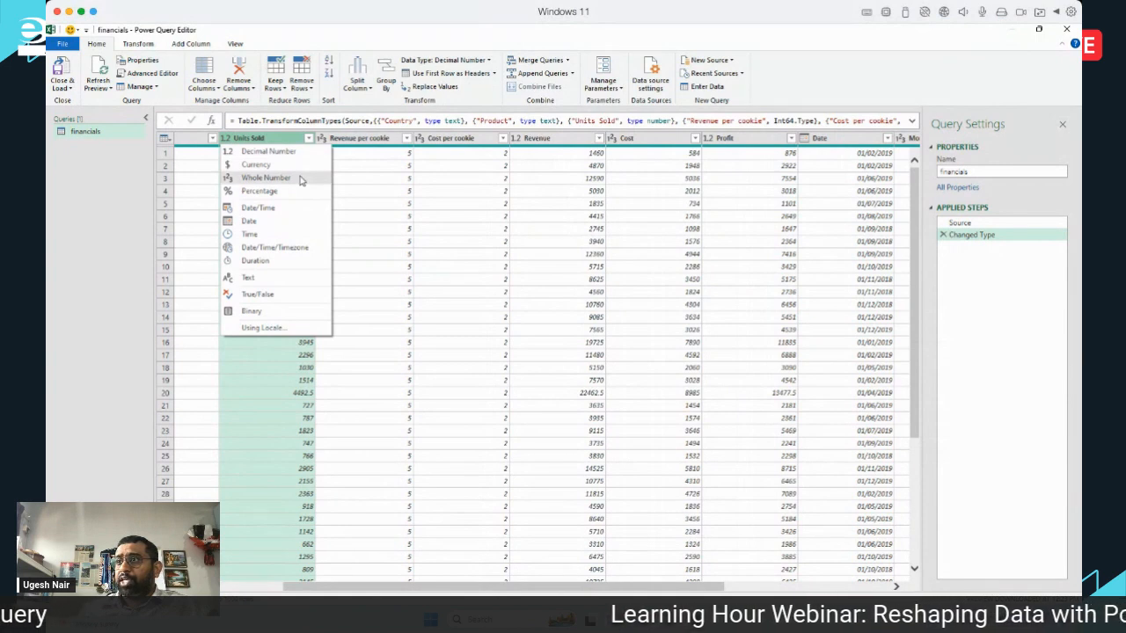
click(365, 396)
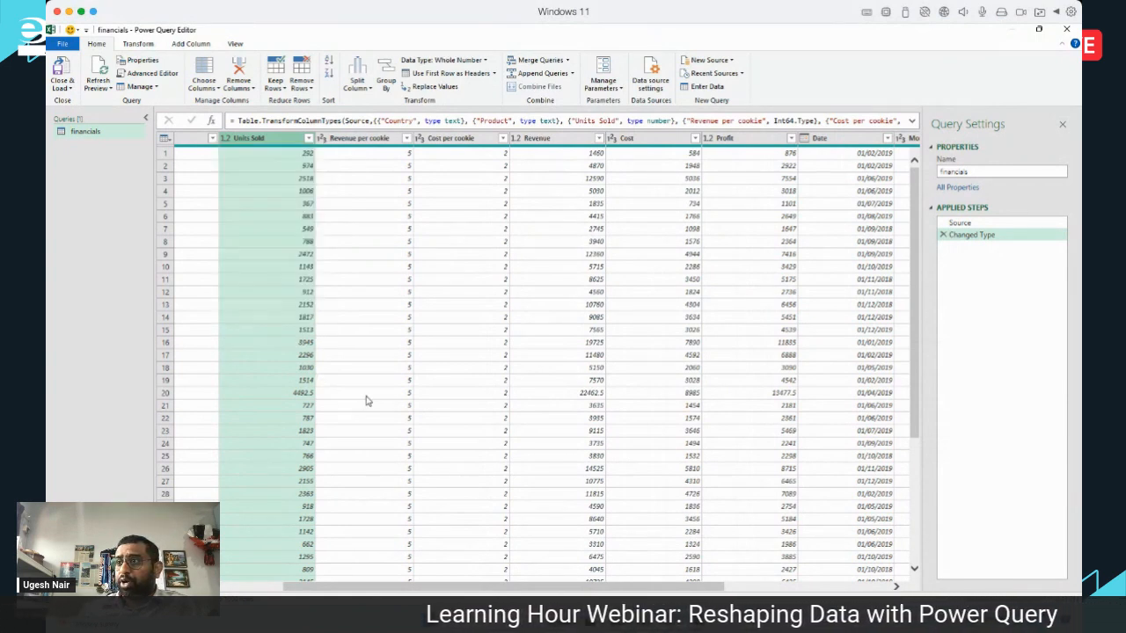
click(300, 397)
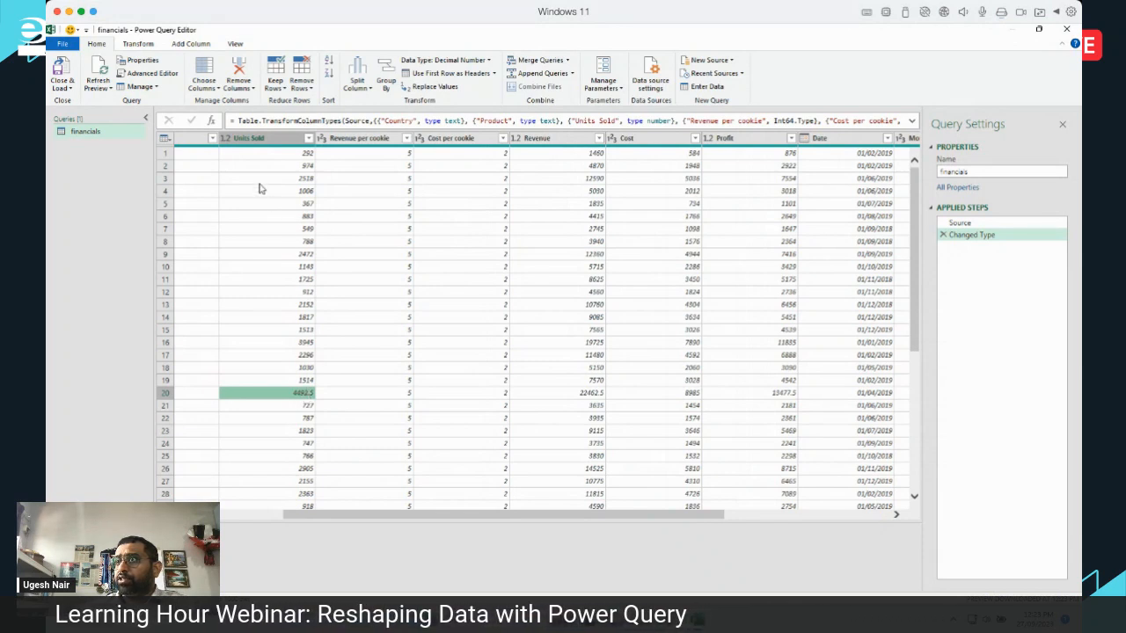
click(226, 139)
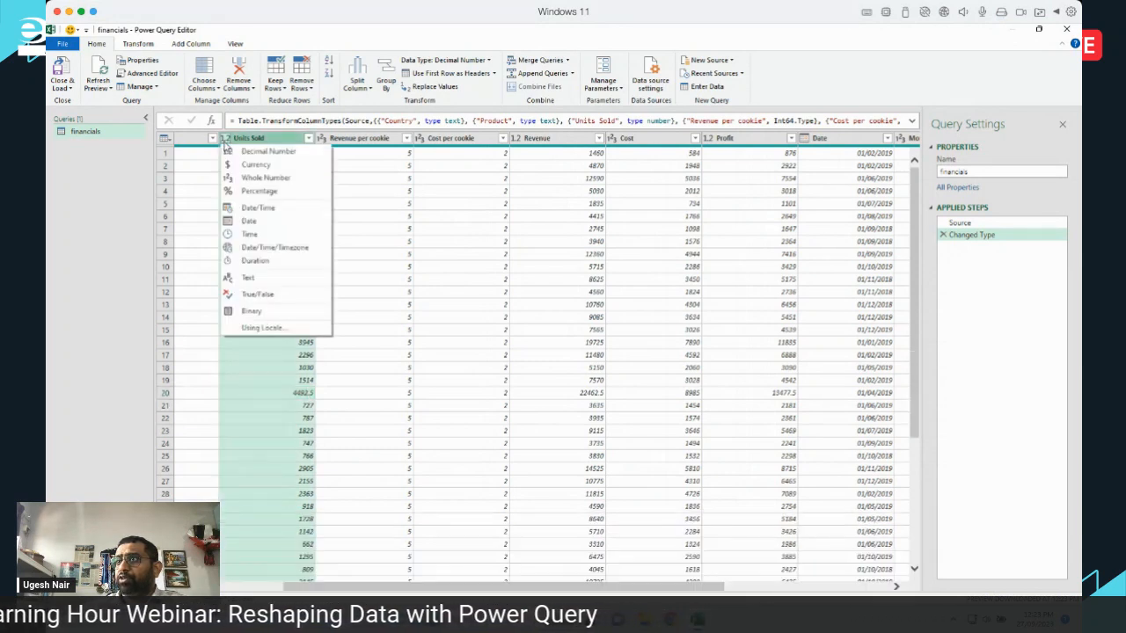
click(261, 178)
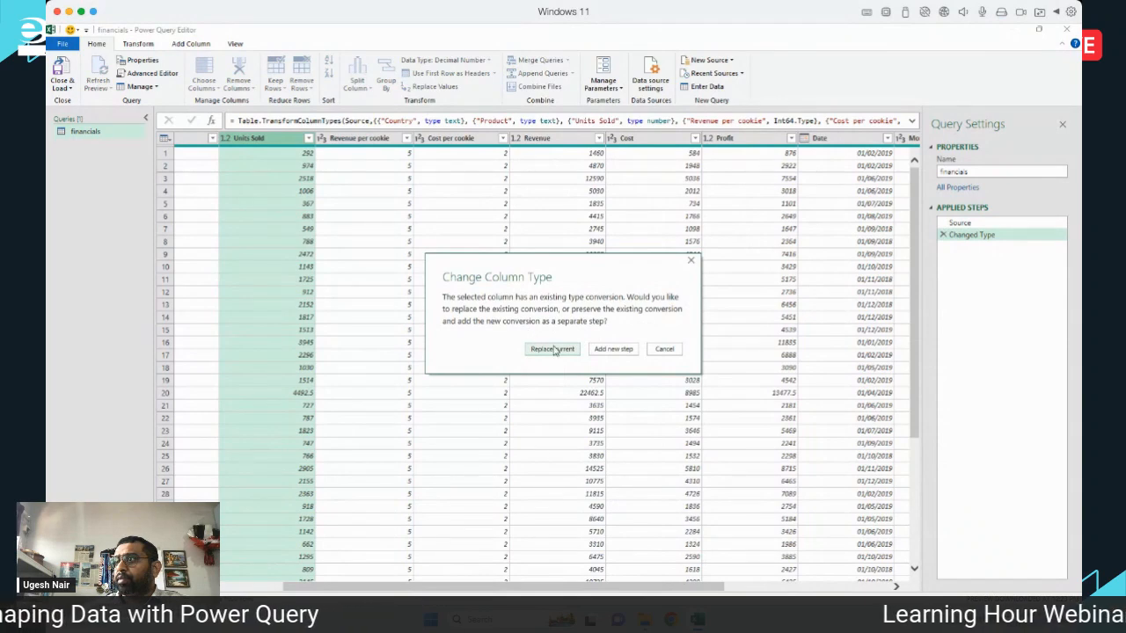
click(552, 349)
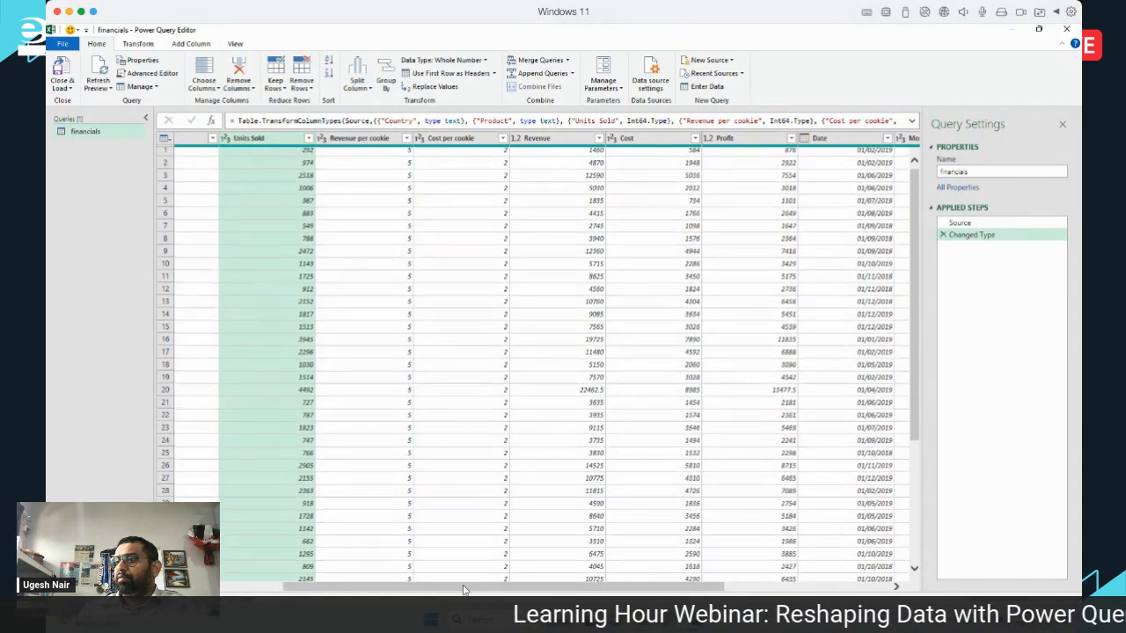
Close the query editor and load the financials query as a table on a new worksheet.
drag(570, 588, 357, 589)
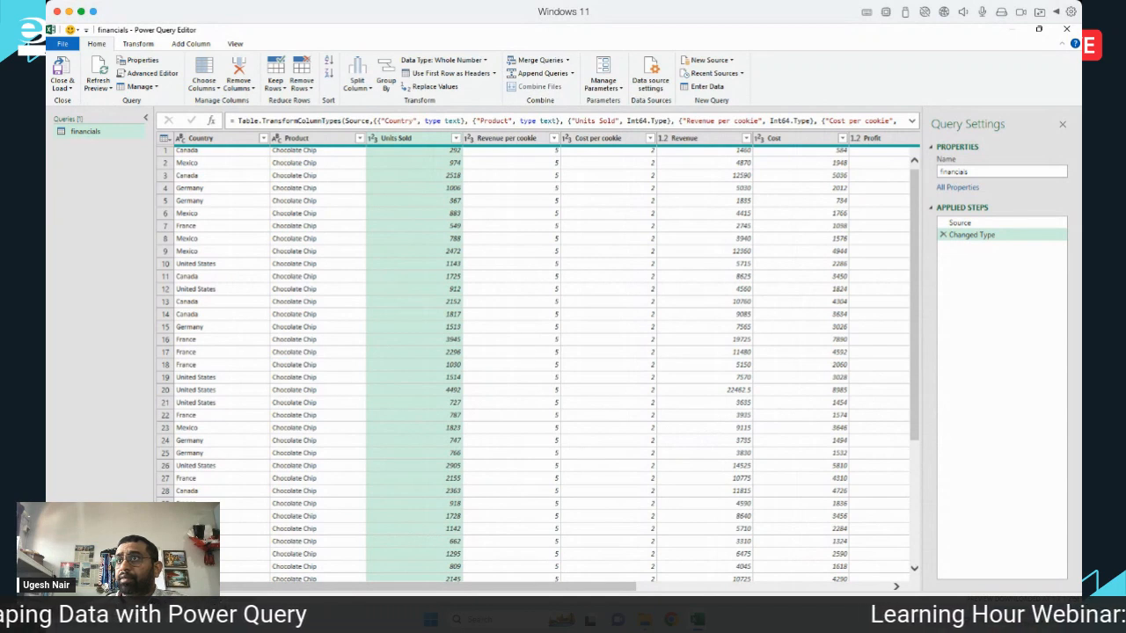
click(138, 44)
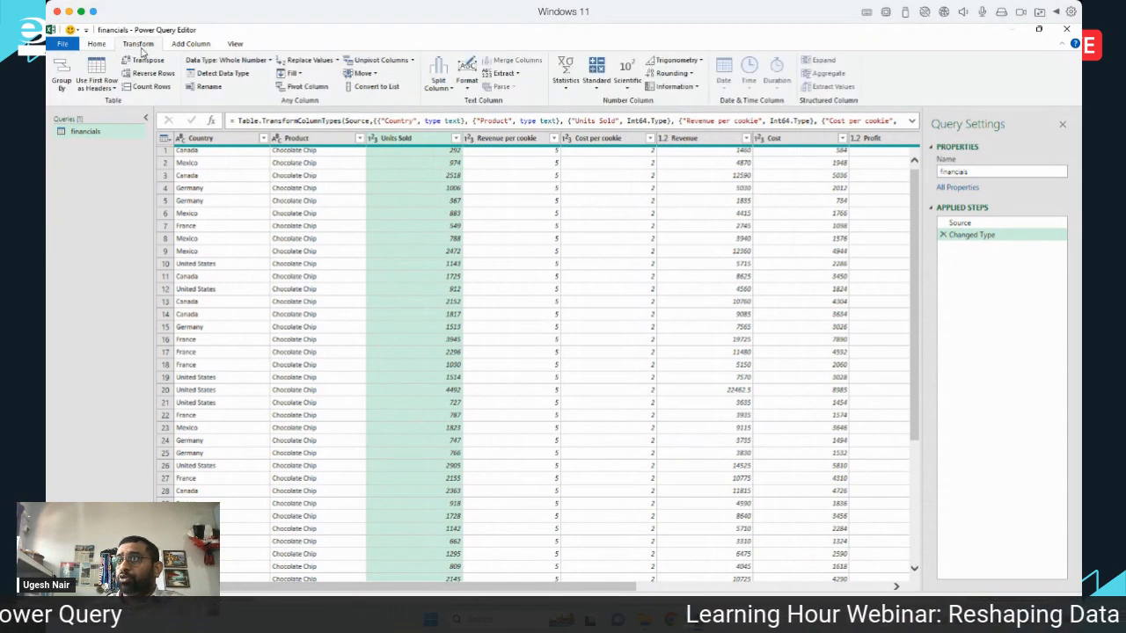
click(191, 44)
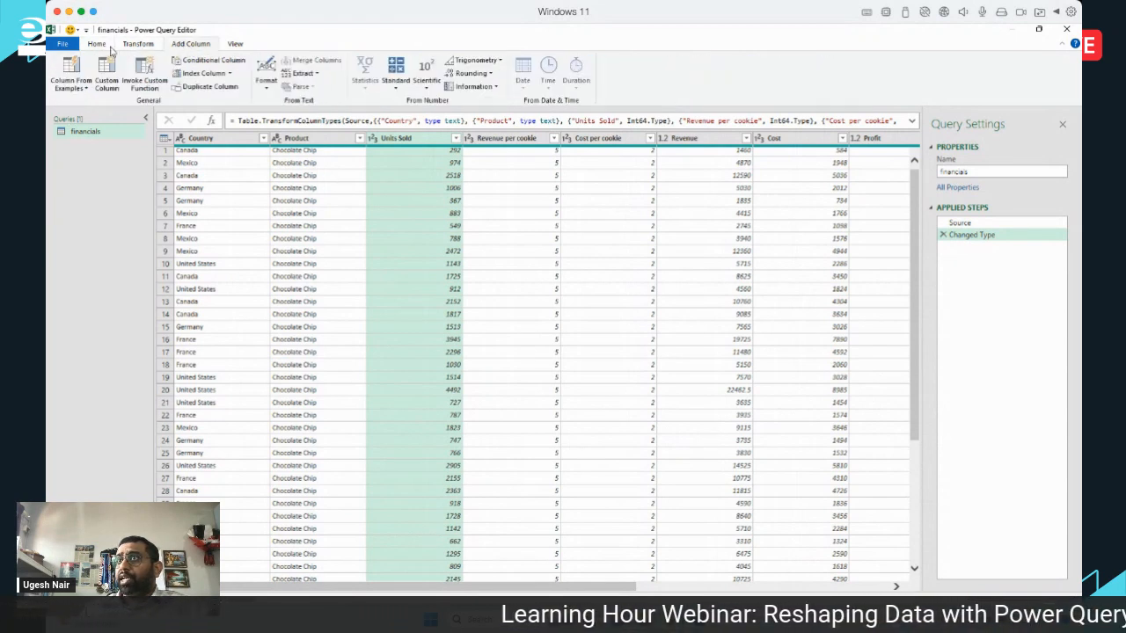
click(97, 44)
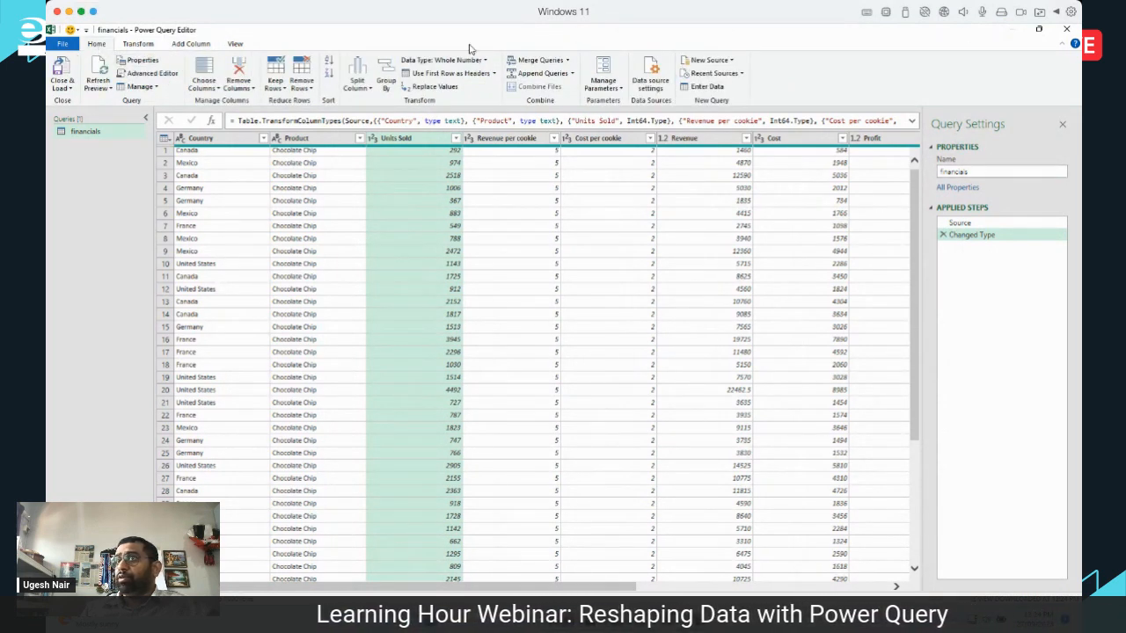
click(61, 86)
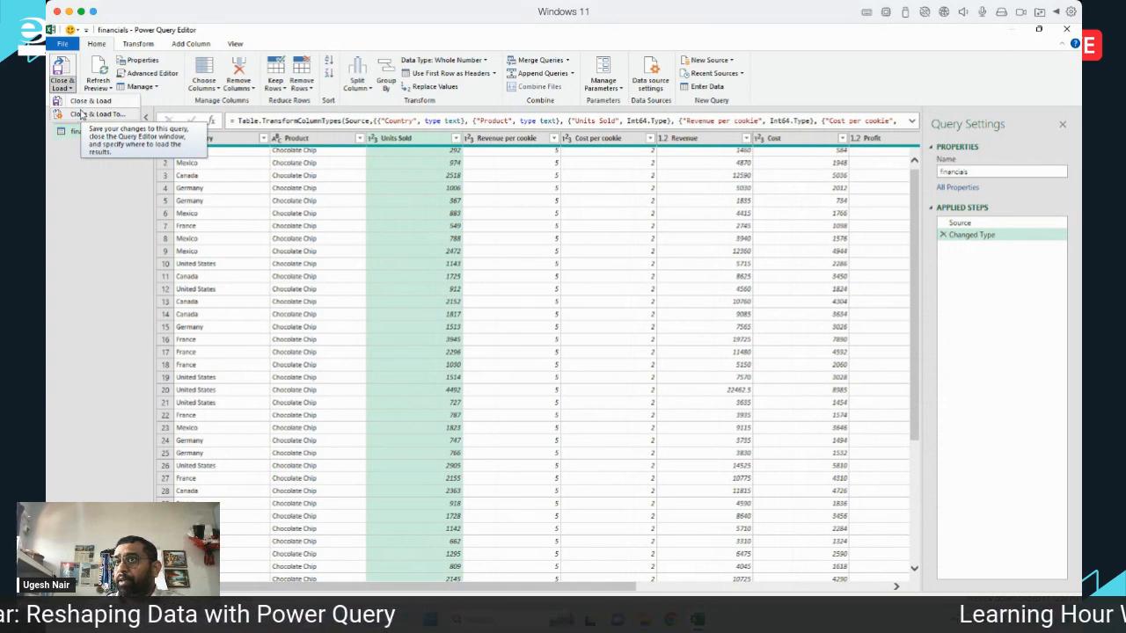
click(81, 115)
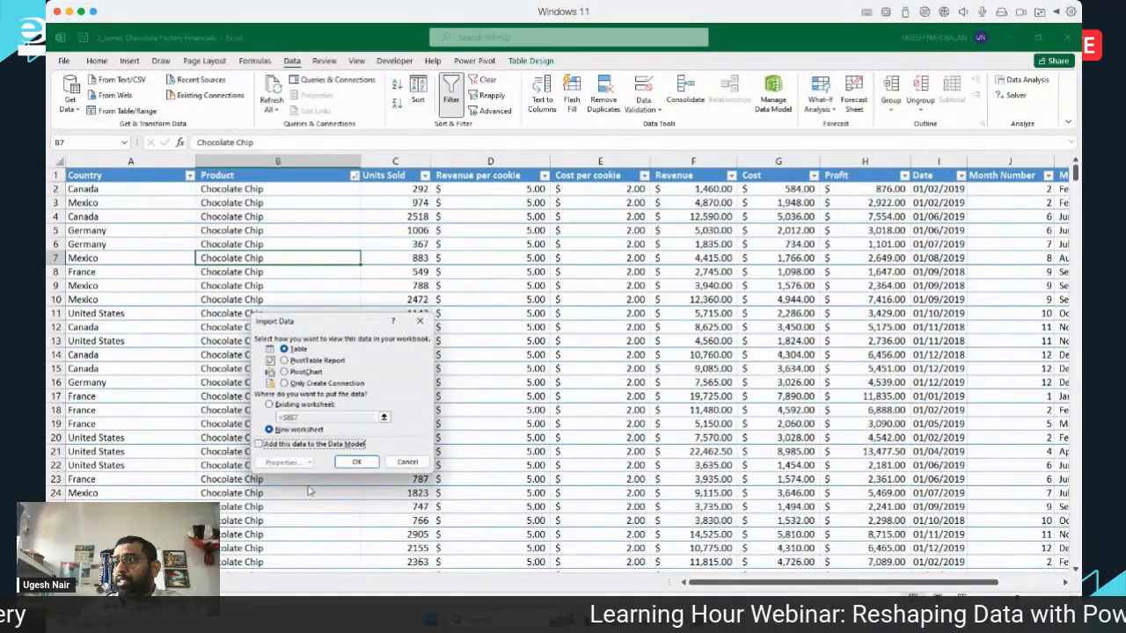
click(361, 464)
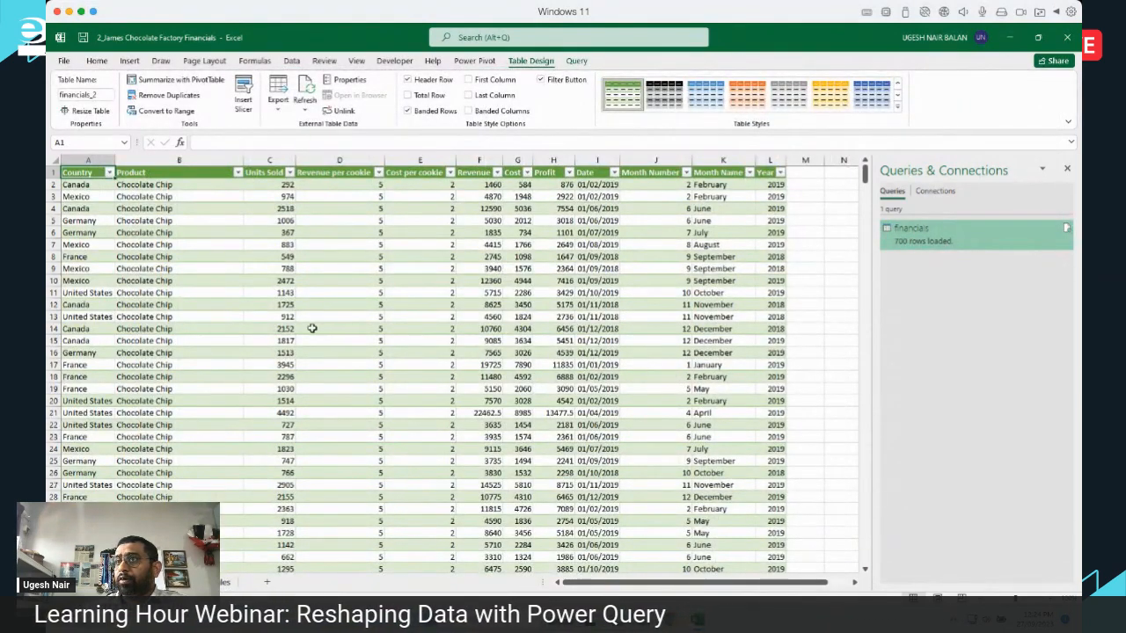
Switch to Chrome, search for "countries and dependencies by population" and open Wikipedia's List of countries and dependencies by population.
click(697, 619)
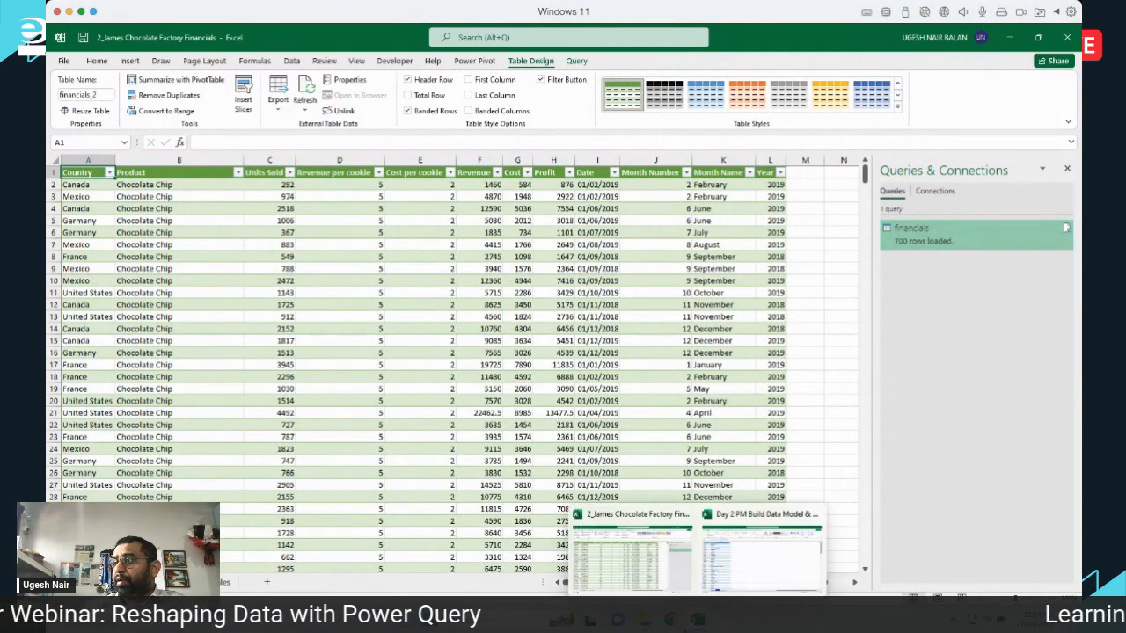
click(762, 535)
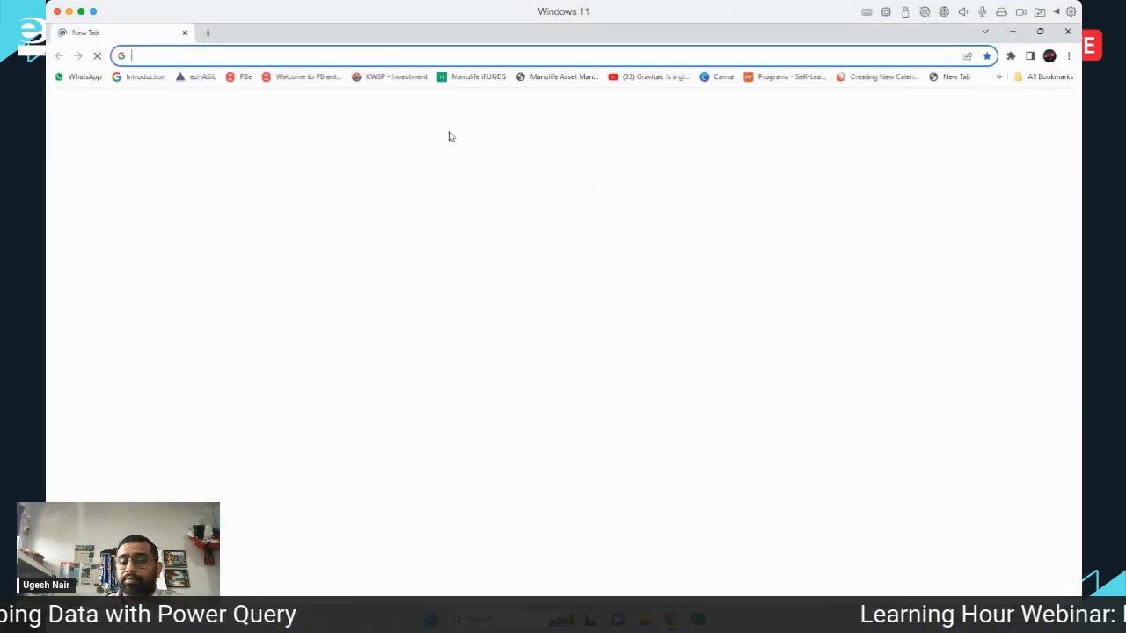
click(446, 55)
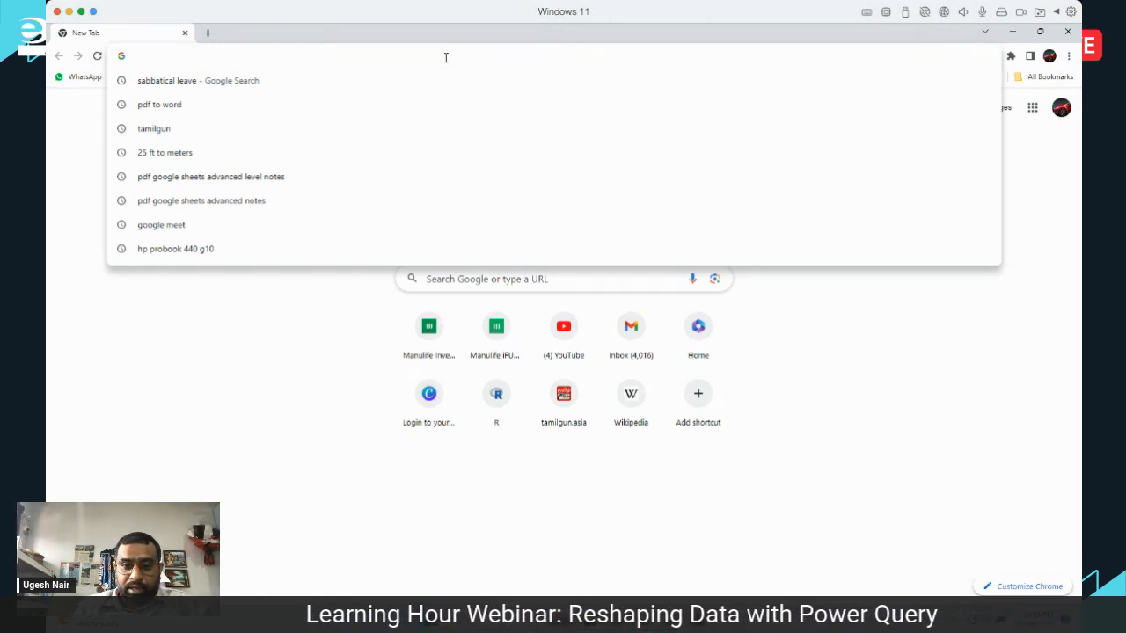
text(co)
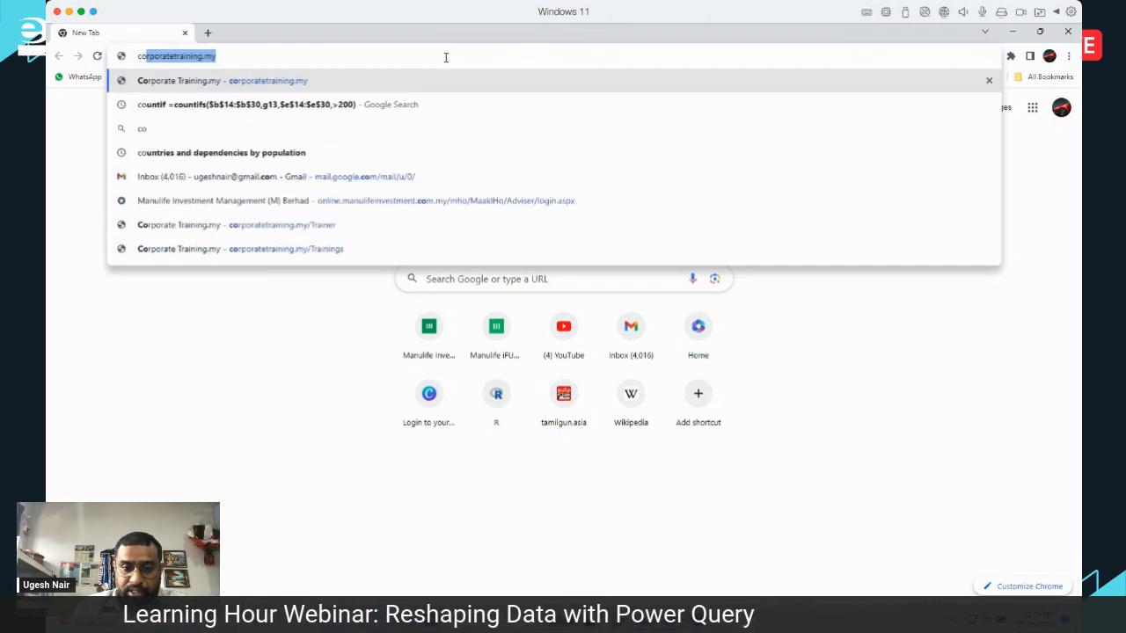
text(untr)
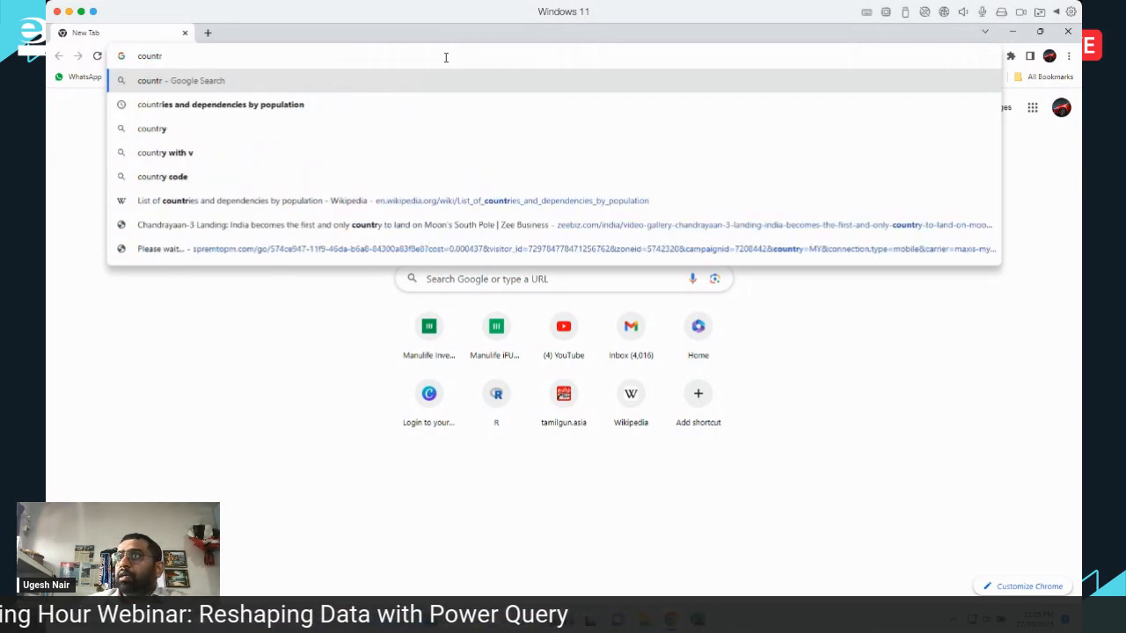
click(254, 105)
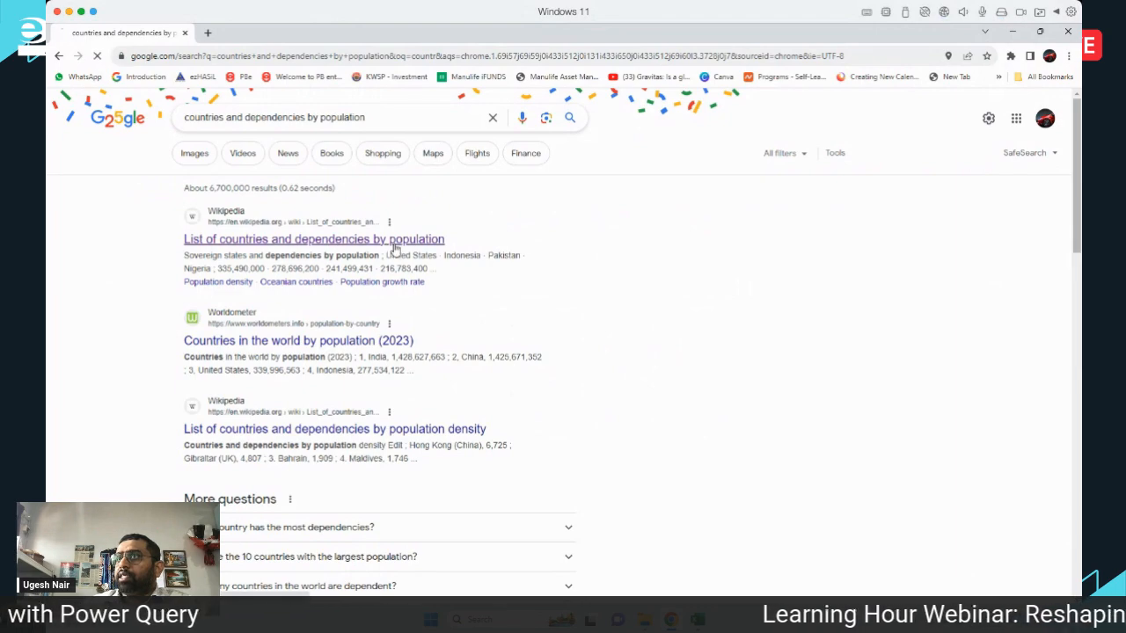
click(395, 247)
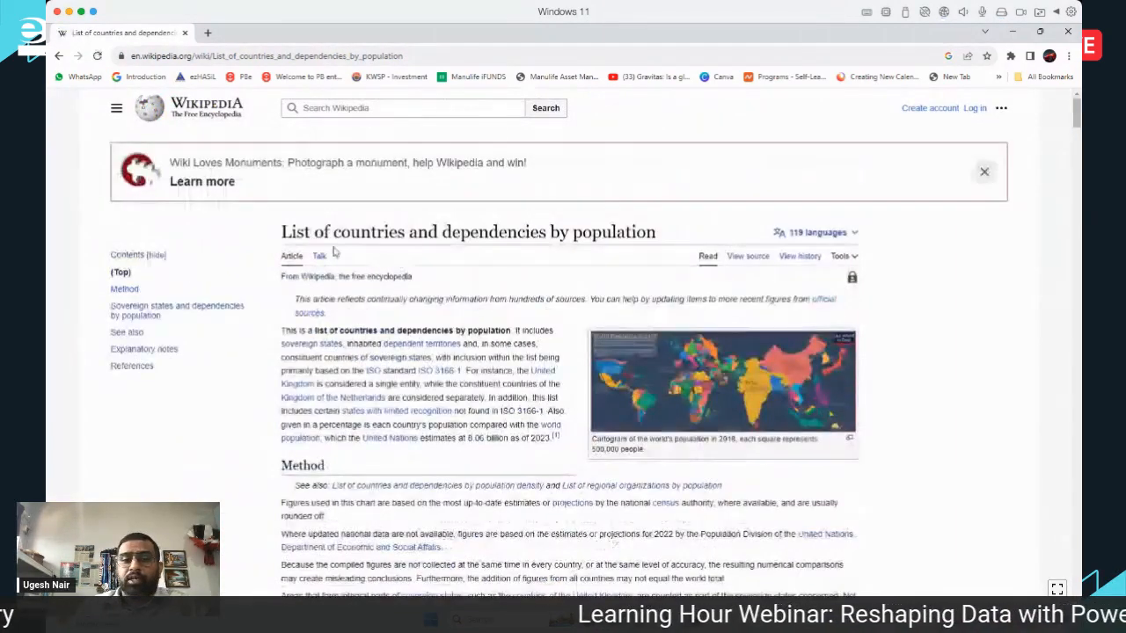
Examine the Wikipedia table's country, population and date columns, and check them against the loaded financials table in Excel.
scroll(427, 377, down, 3)
scroll(429, 376, down, 3)
scroll(425, 378, down, 2)
scroll(427, 376, down, 1)
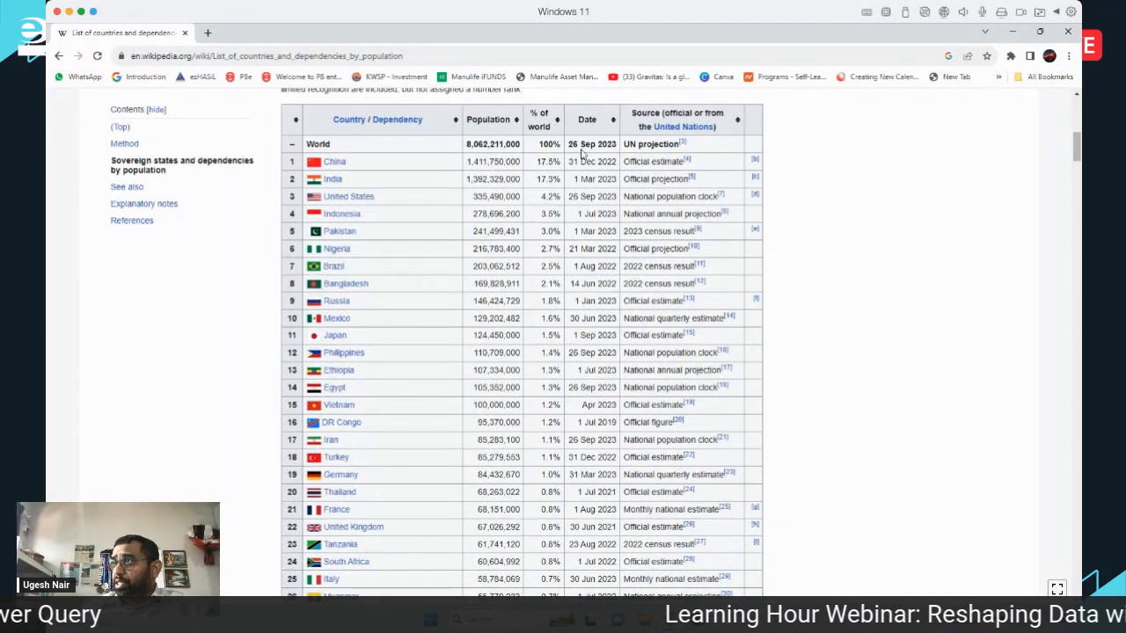
scroll(621, 182, up, 1)
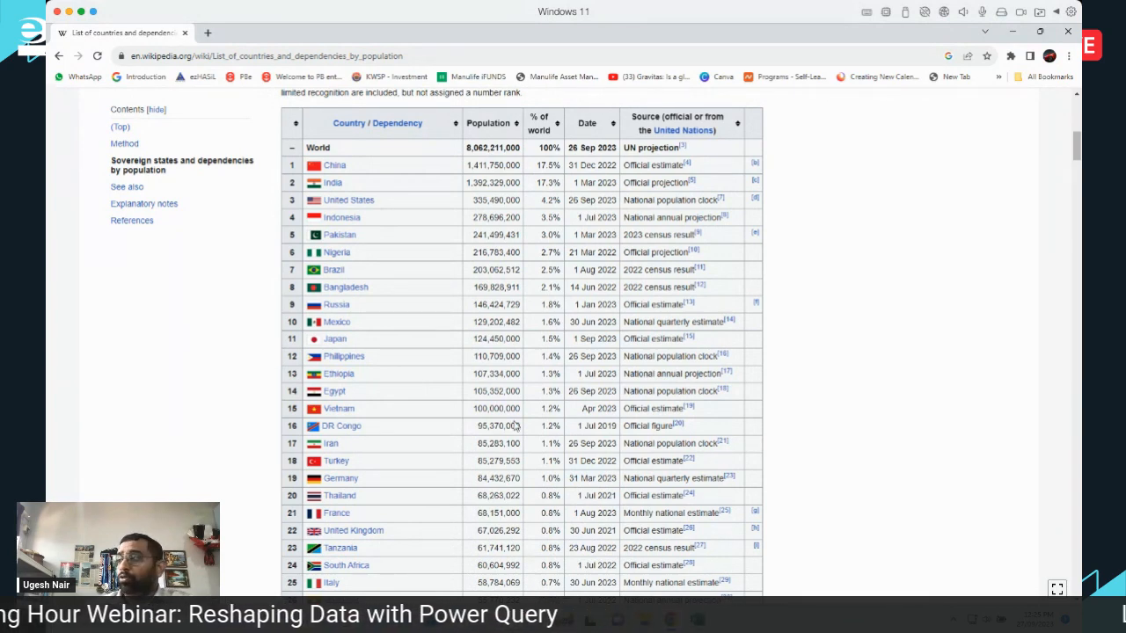
mouse_move(697, 620)
click(621, 544)
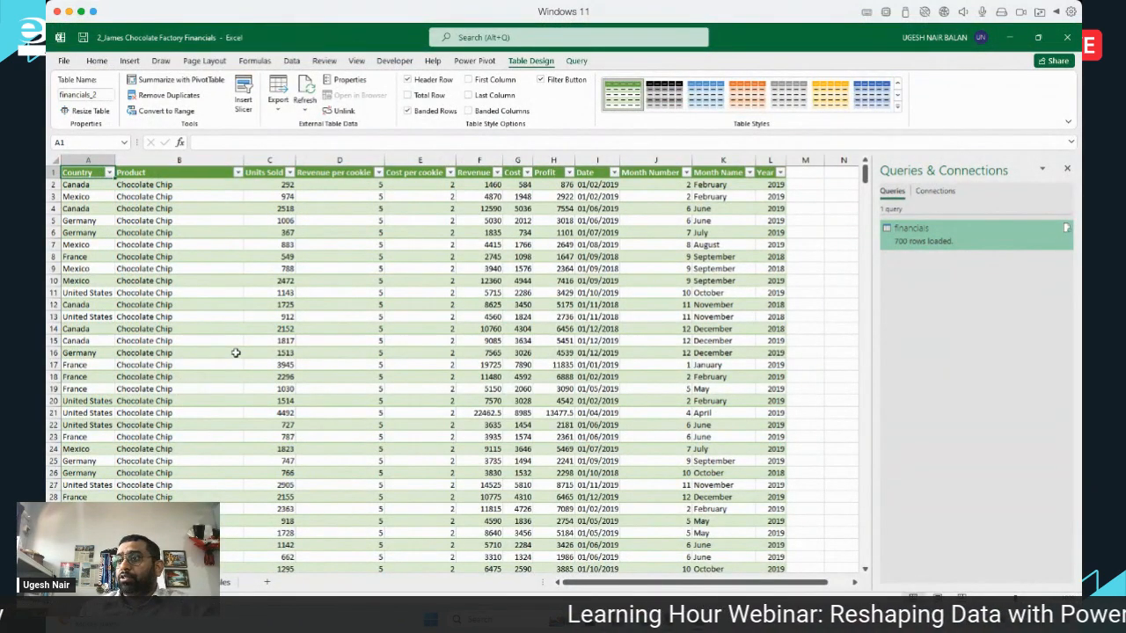
mouse_move(672, 620)
click(672, 538)
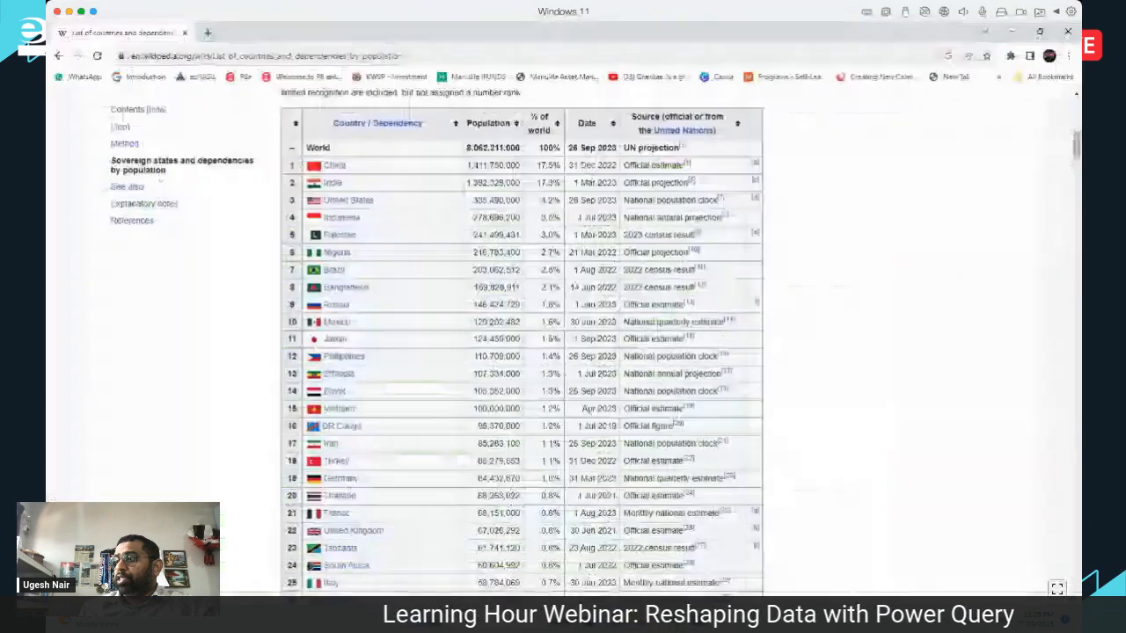
Copy the web address of the Wikipedia population list.
click(419, 58)
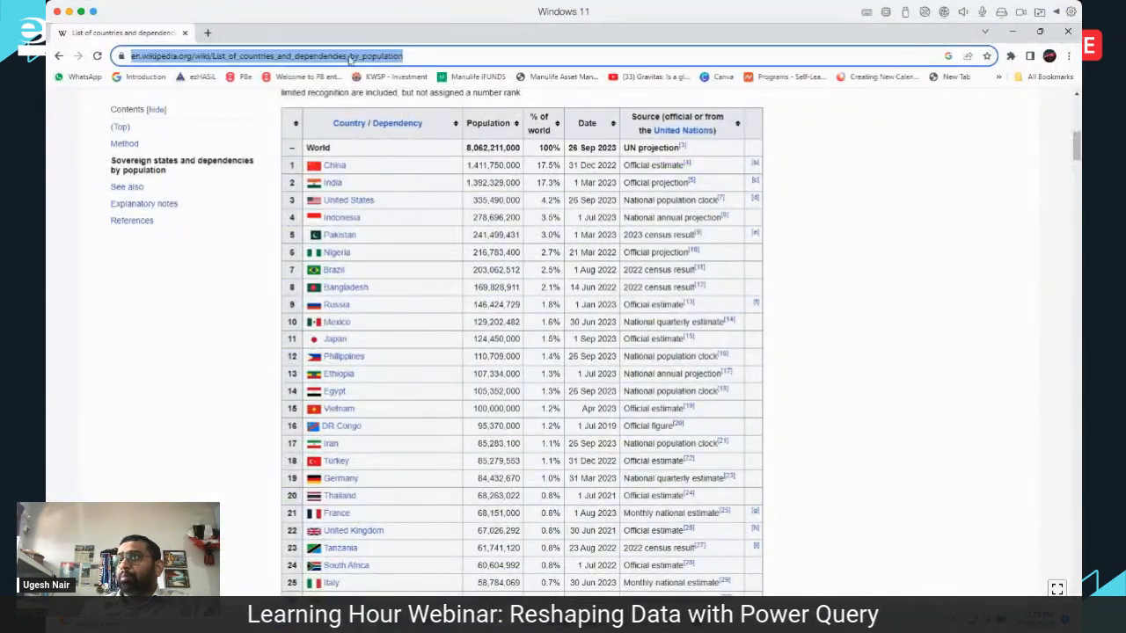
right_click(223, 58)
click(264, 141)
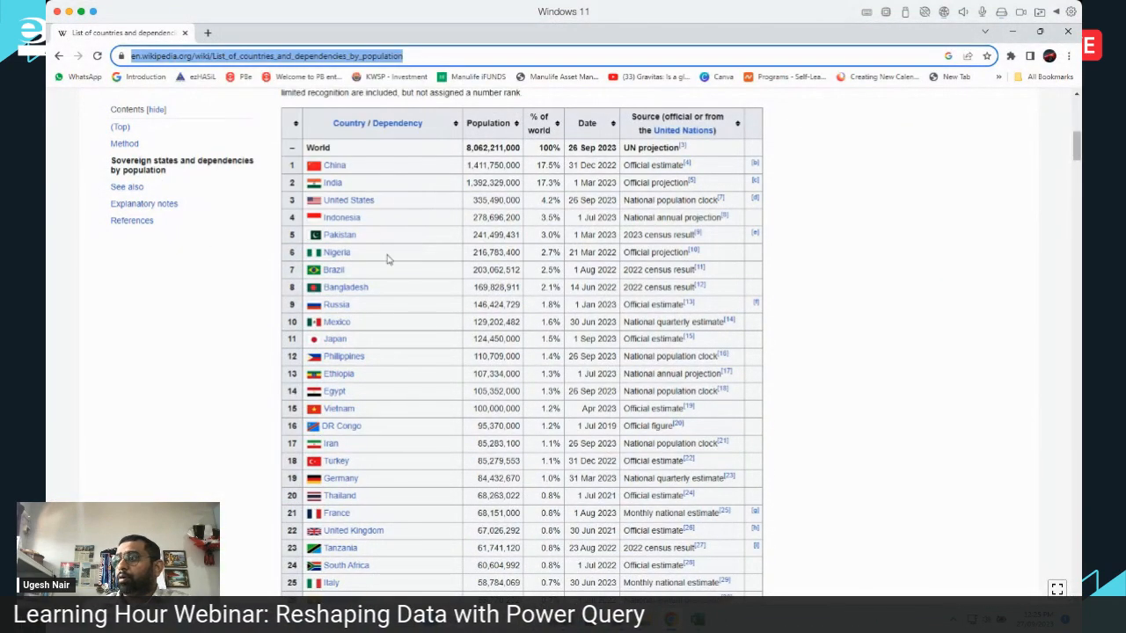
Switch back to the chocolate factory workbook in Excel and connect to the copied Wikipedia URL as a web data source.
click(698, 620)
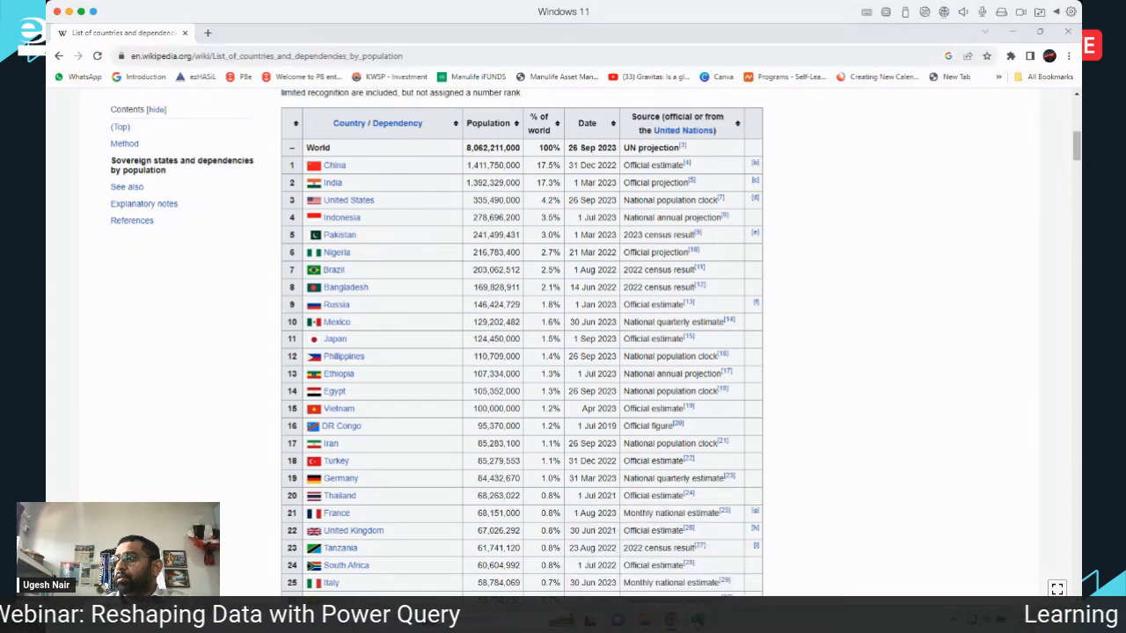
click(643, 580)
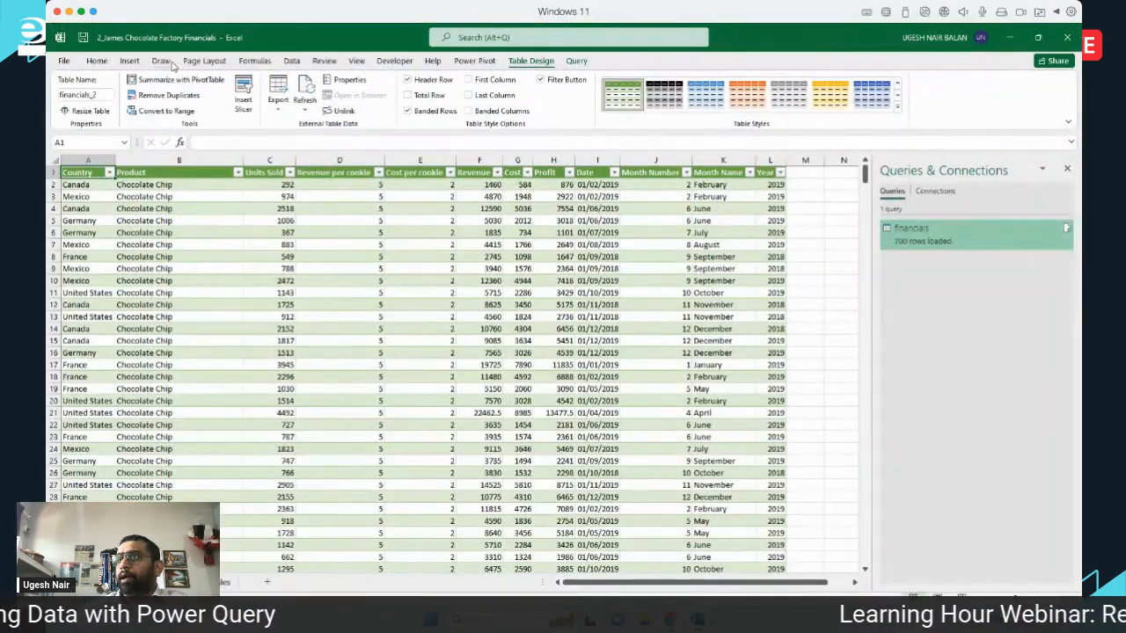
click(292, 60)
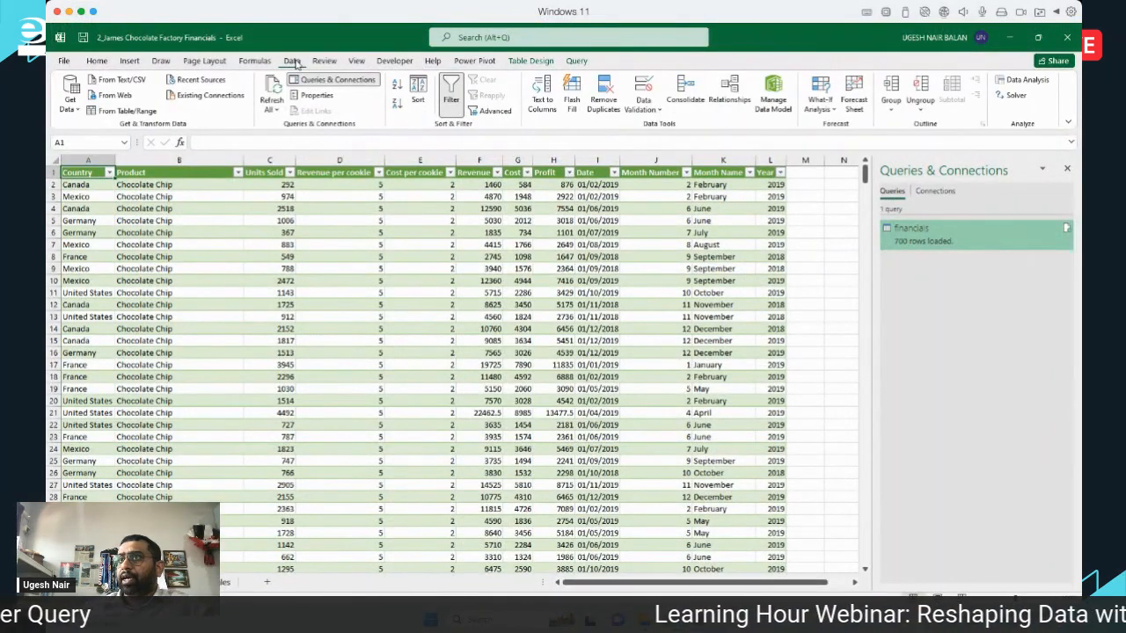
click(71, 95)
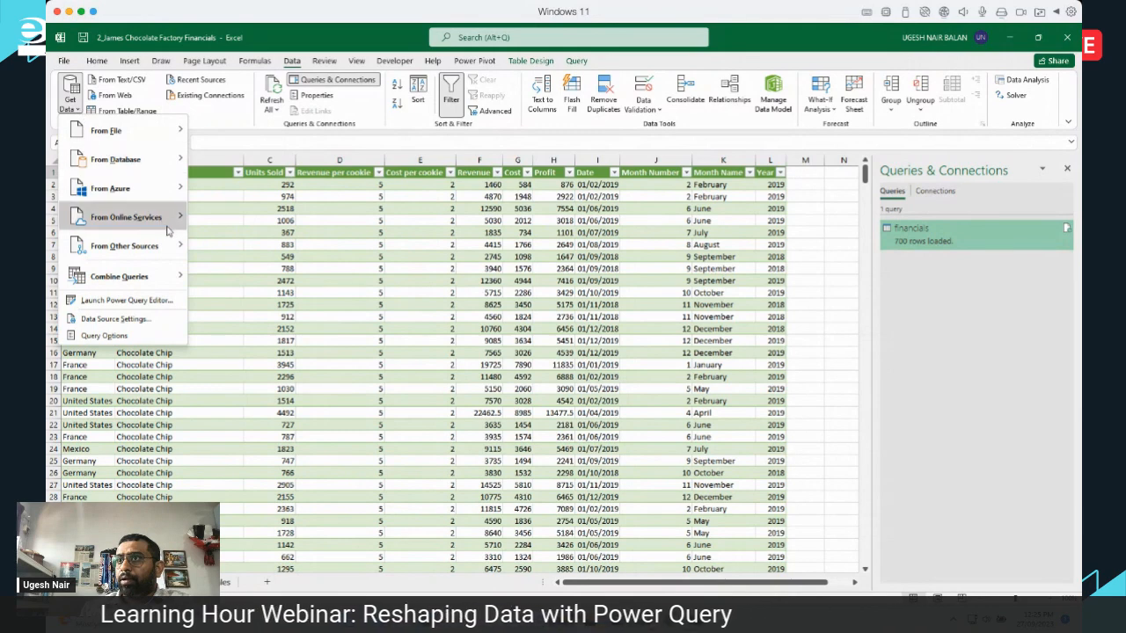
mouse_move(172, 246)
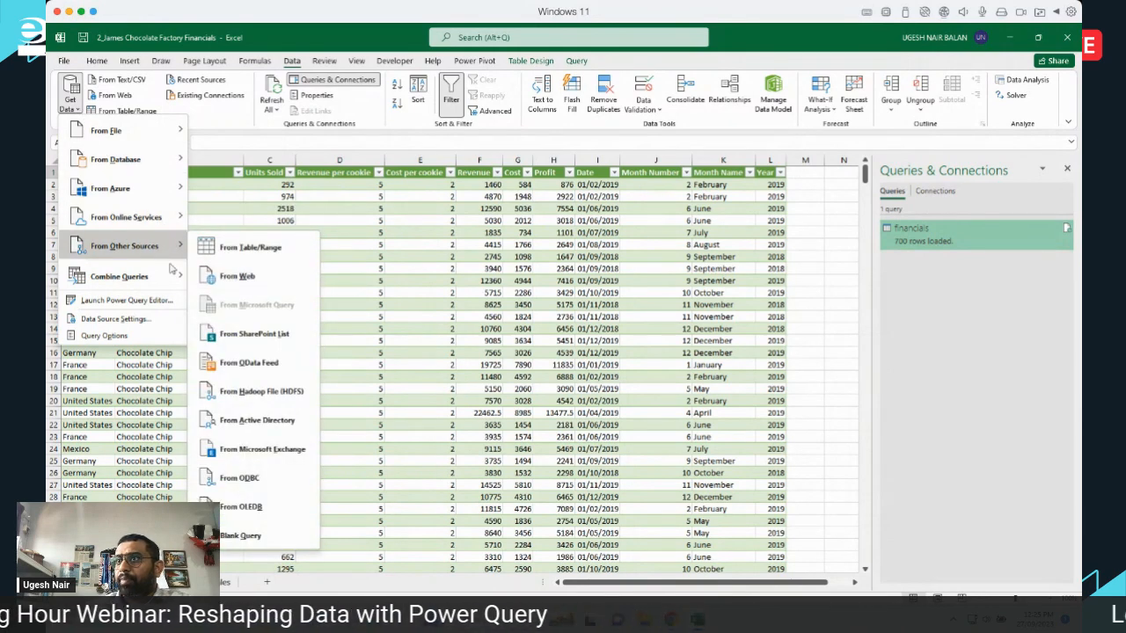
click(249, 280)
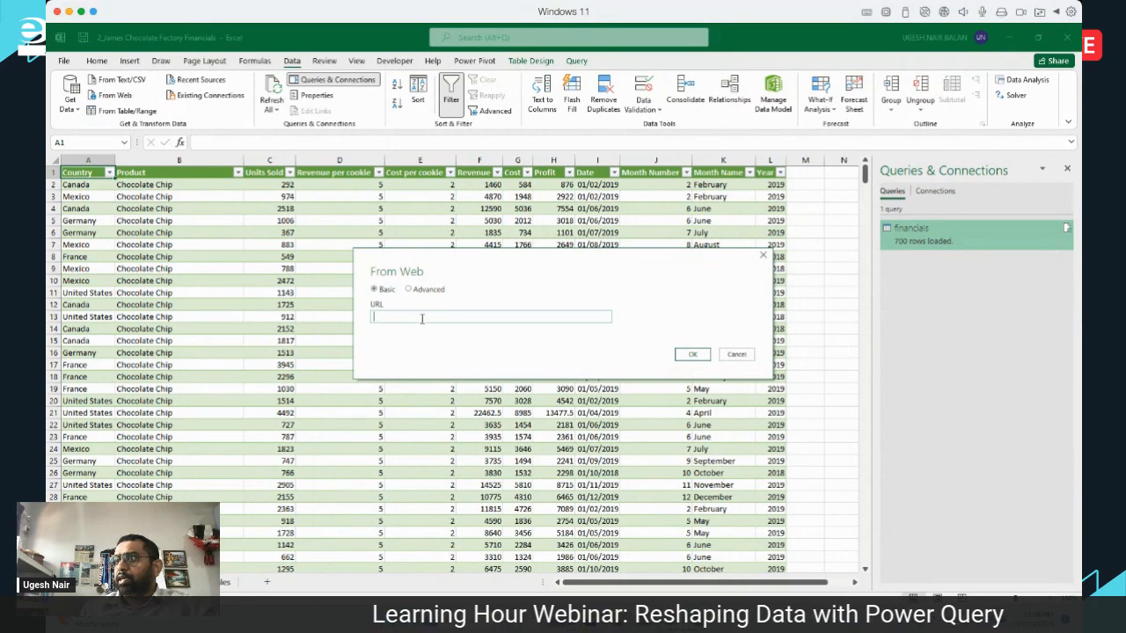
key(ctrl+v)
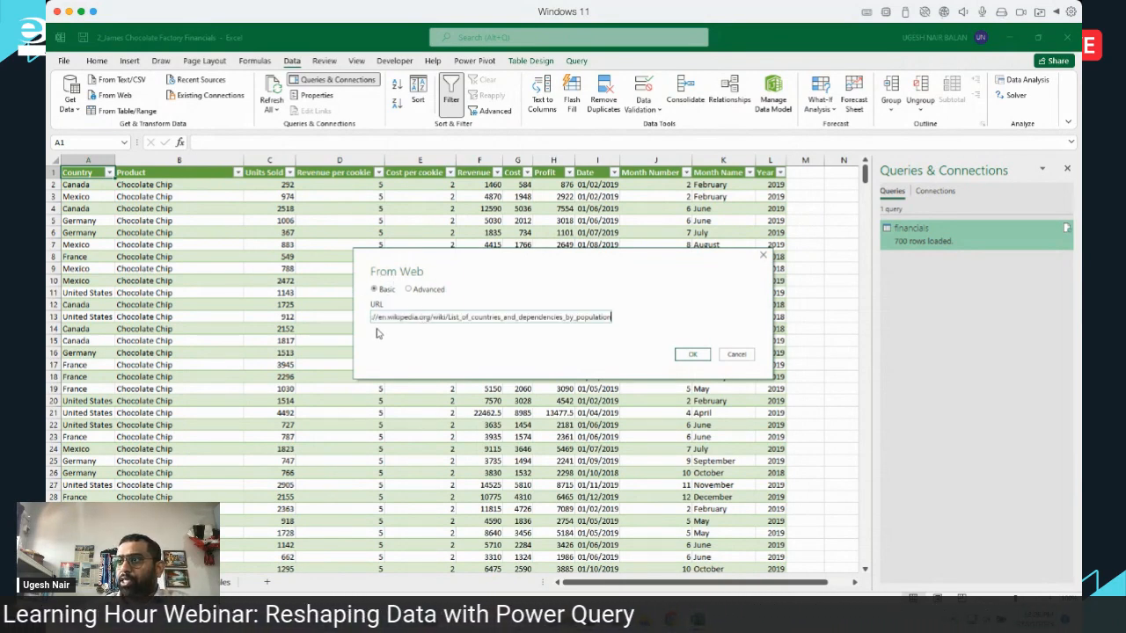
click(692, 354)
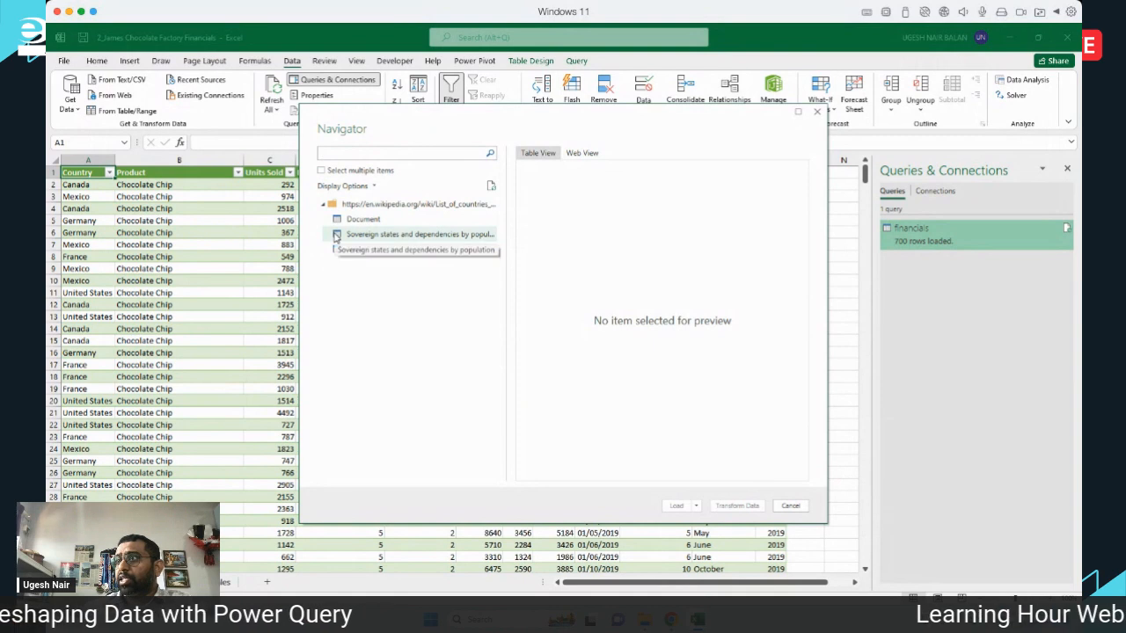
Open the "Sovereign states and dependencies by population" table for transformation in Power Query and dismiss the preview notice.
click(411, 234)
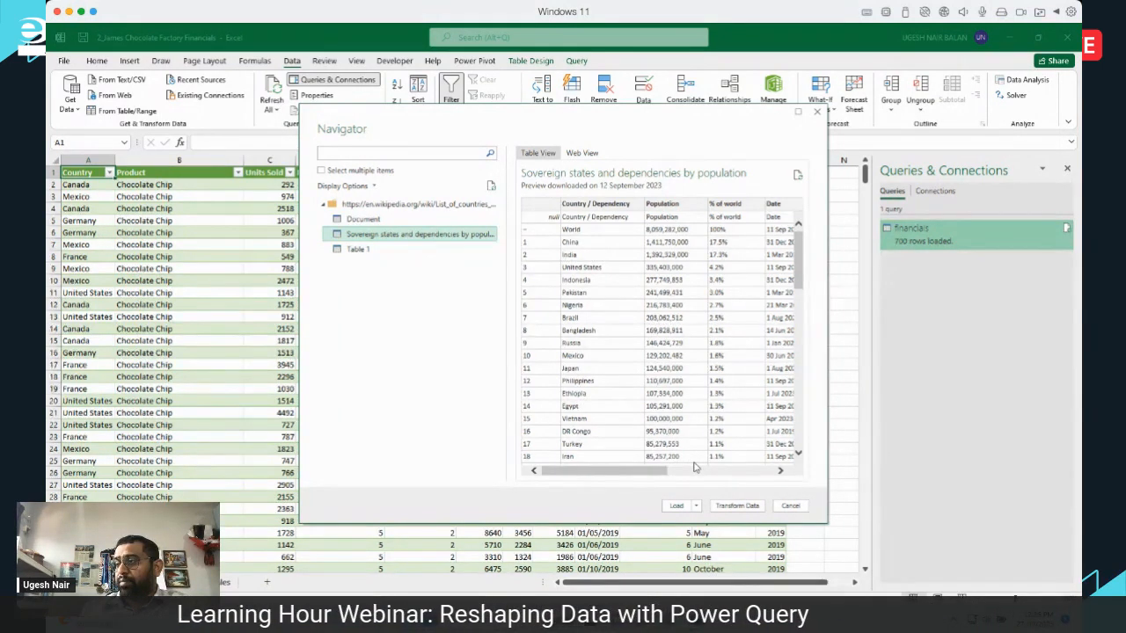
click(737, 506)
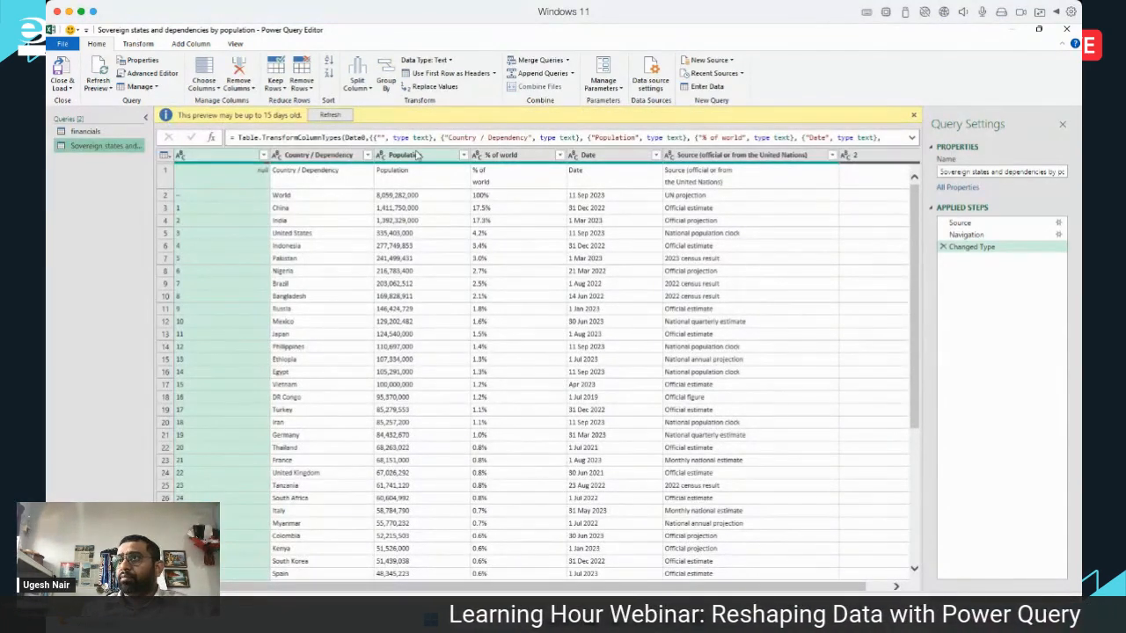
click(913, 115)
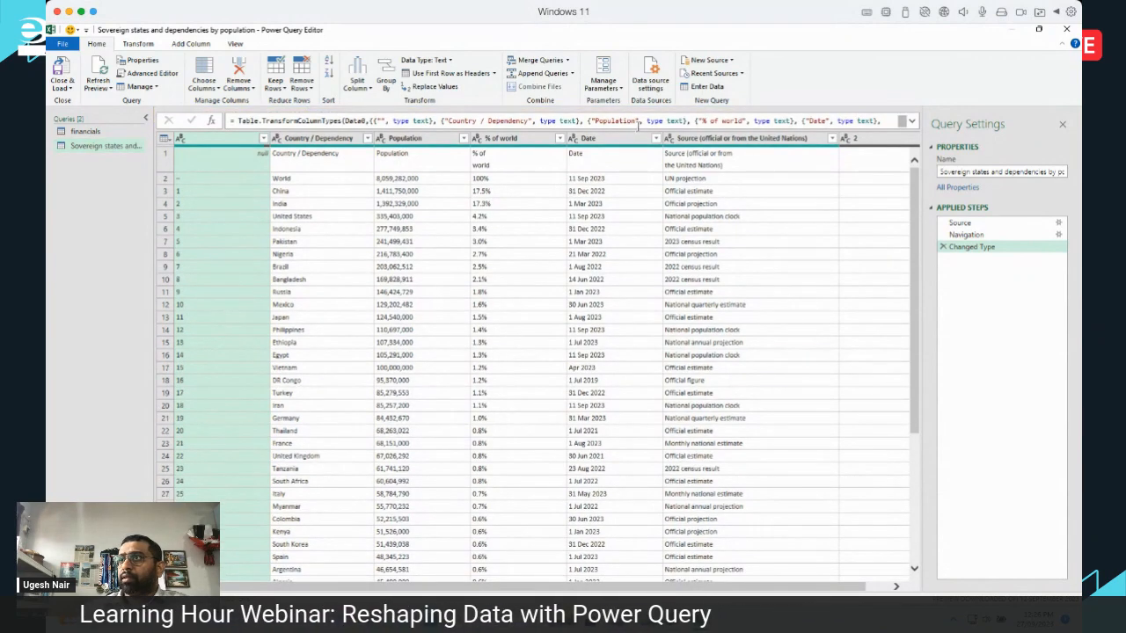
Keep only the Country / Dependency and Population columns of the population query, removing all other columns.
drag(622, 591, 572, 595)
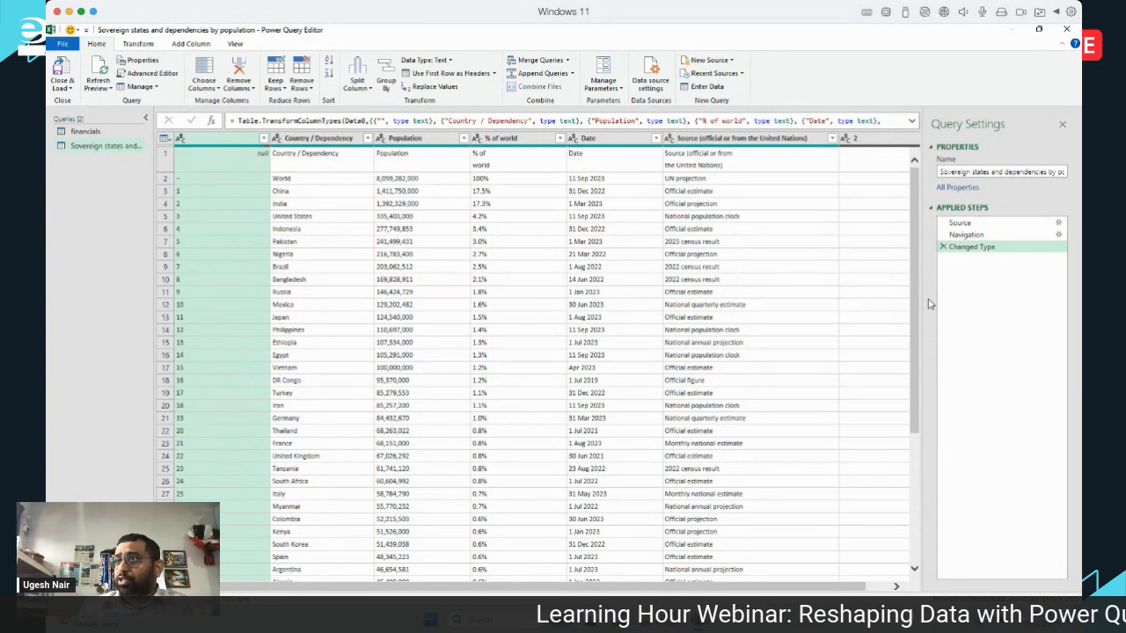
click(334, 139)
ctrl+click(401, 139)
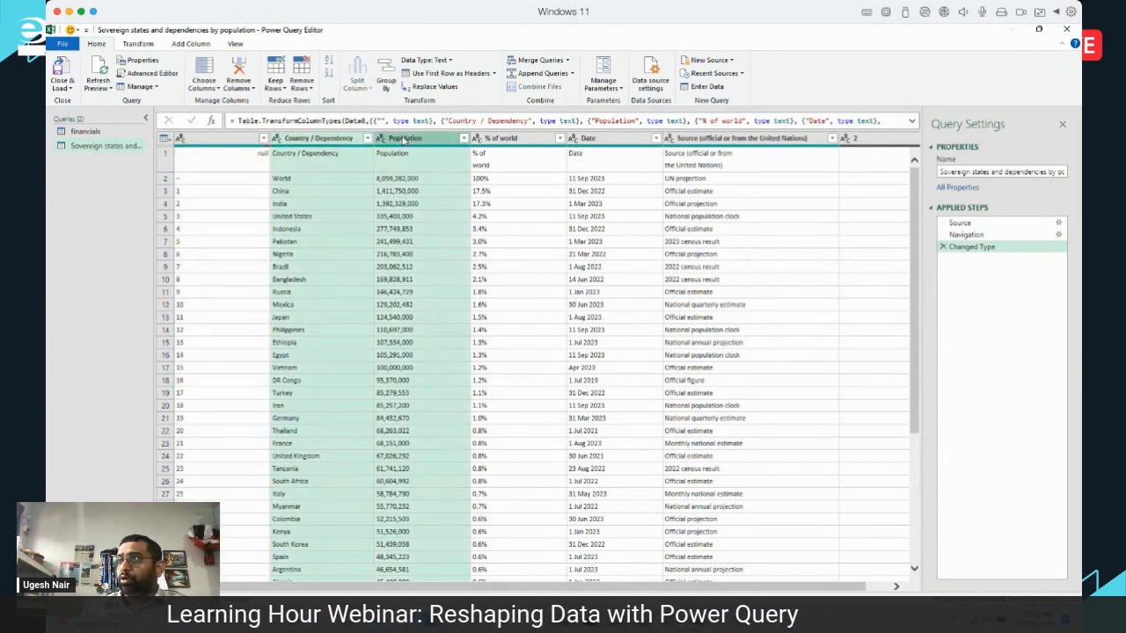
right_click(404, 141)
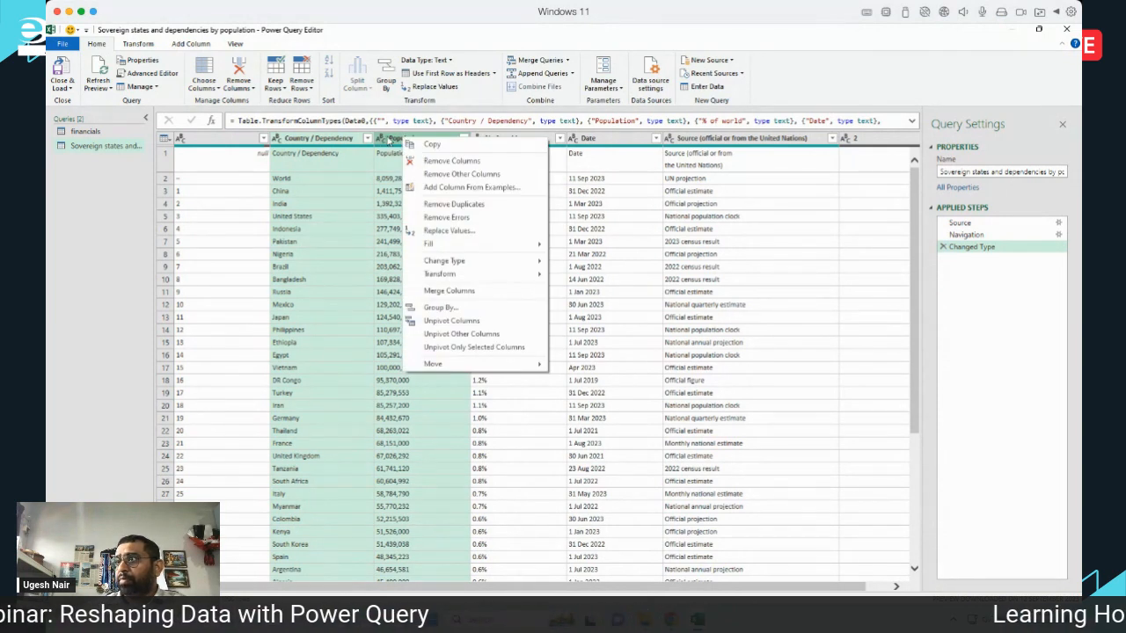
click(511, 176)
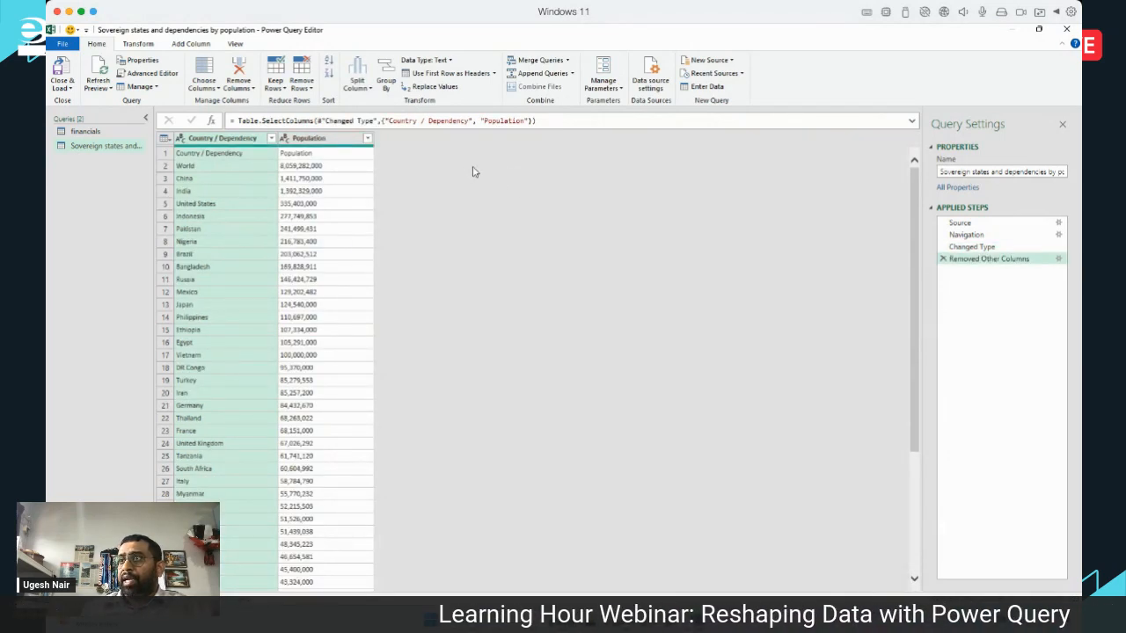
Promote the first row of the population query to column headers.
click(166, 140)
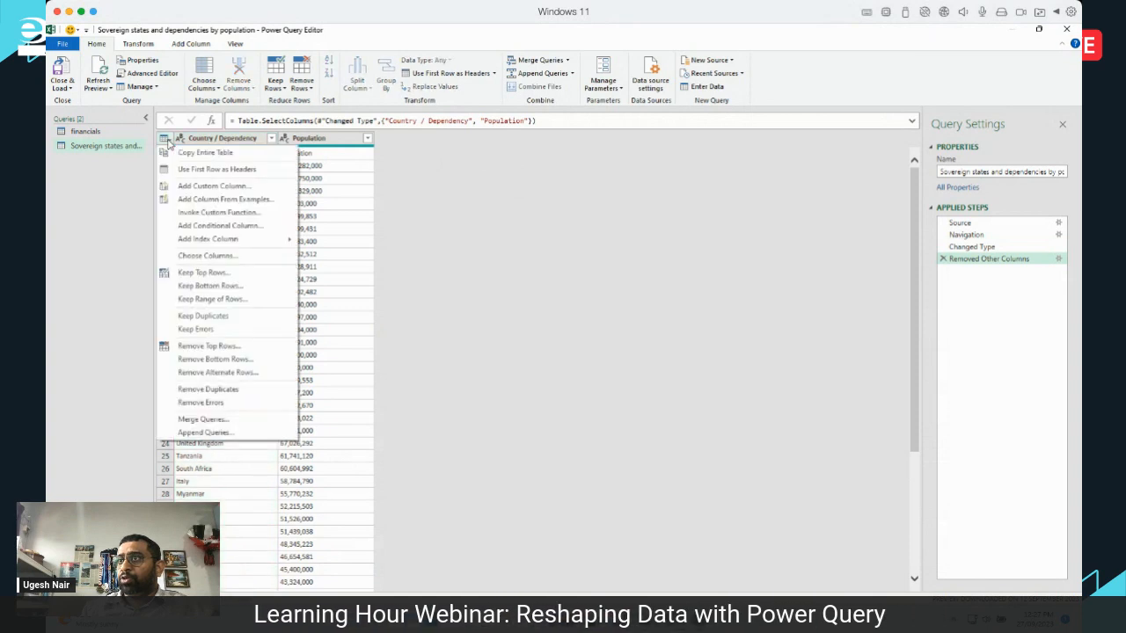
click(227, 170)
click(229, 174)
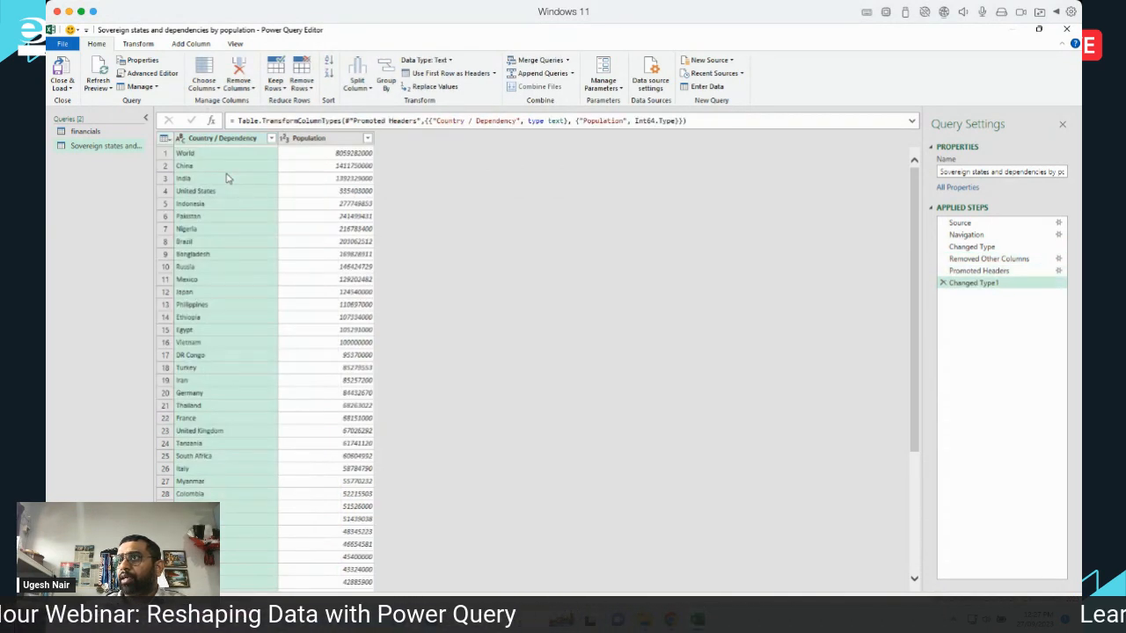
Rename the Country / Dependency column as Country.
double_click(241, 140)
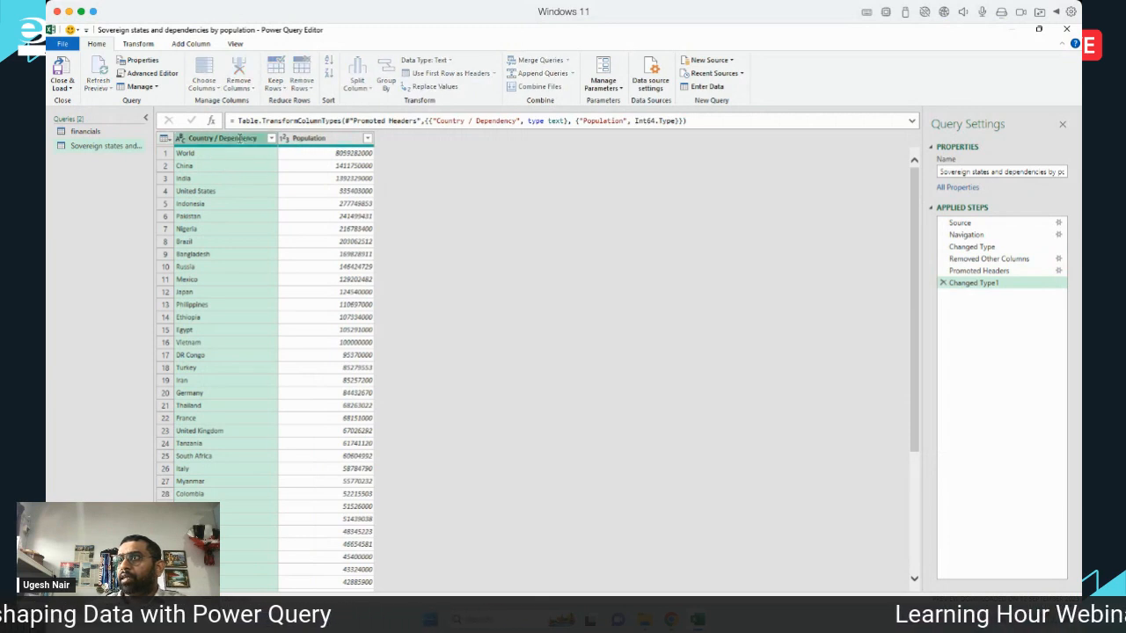
click(262, 141)
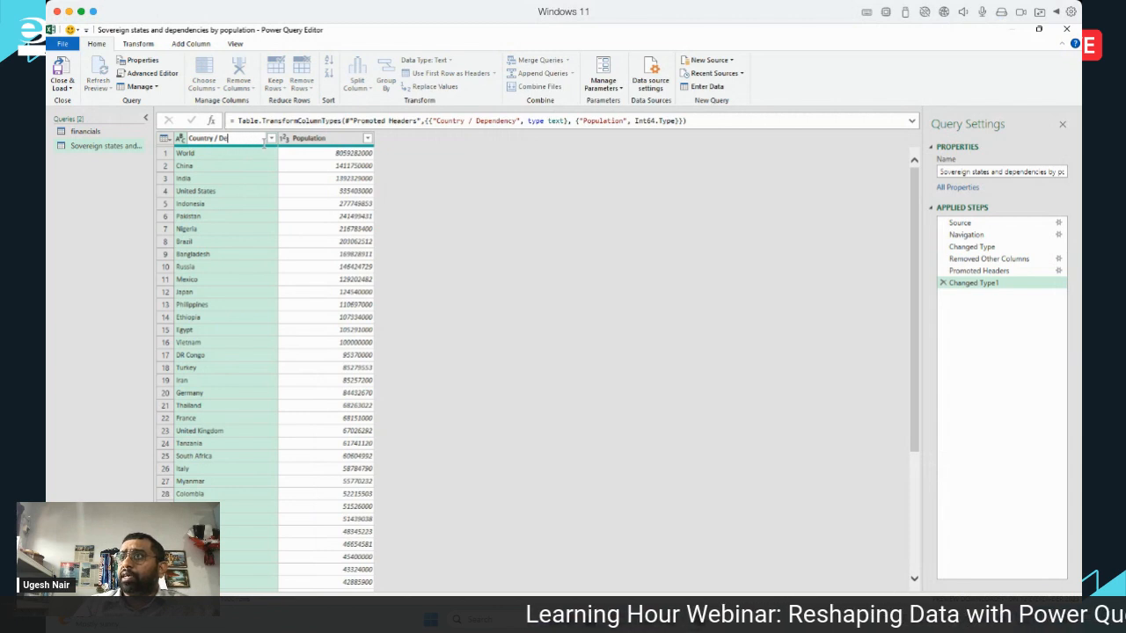
key(Return)
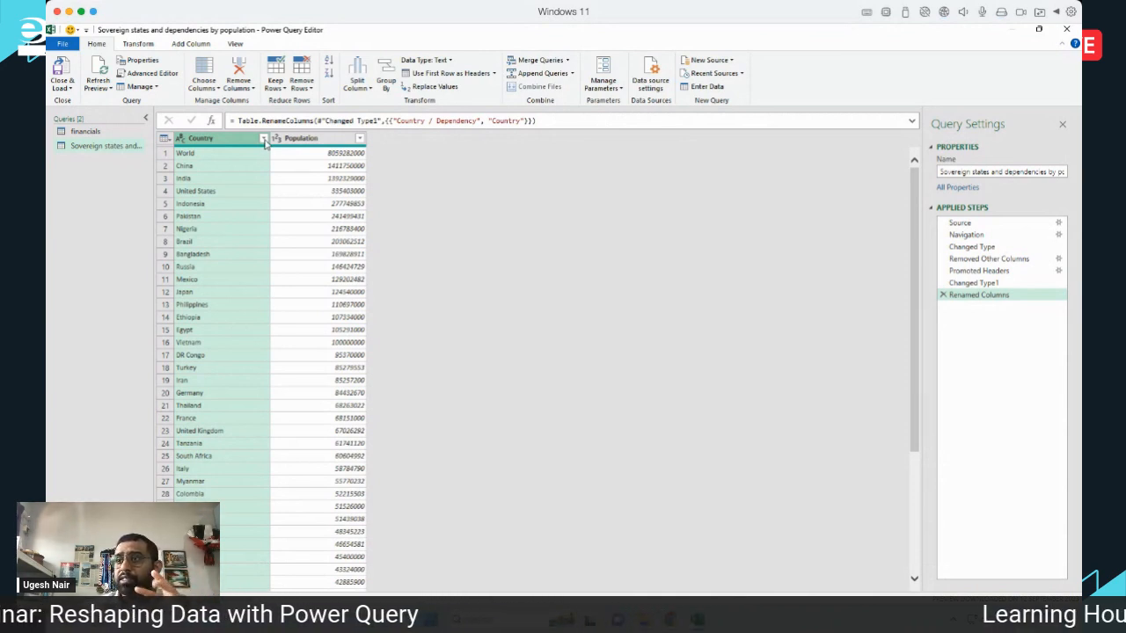
Deselect all countries in the Country column's filter and search its values for "unit".
mouse_move(670, 620)
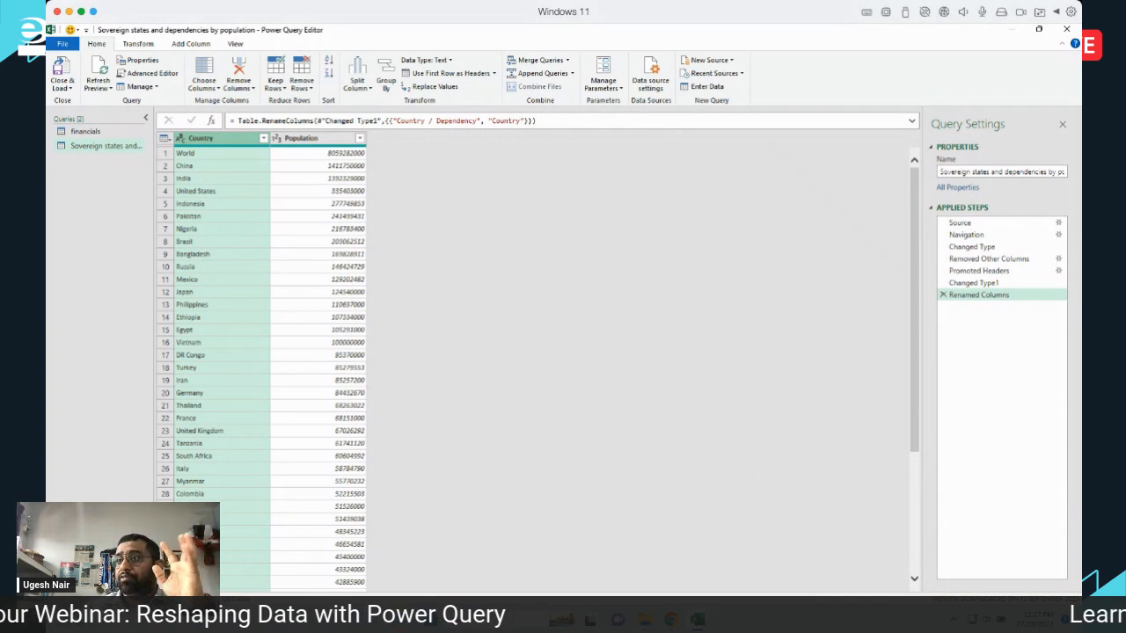
click(262, 140)
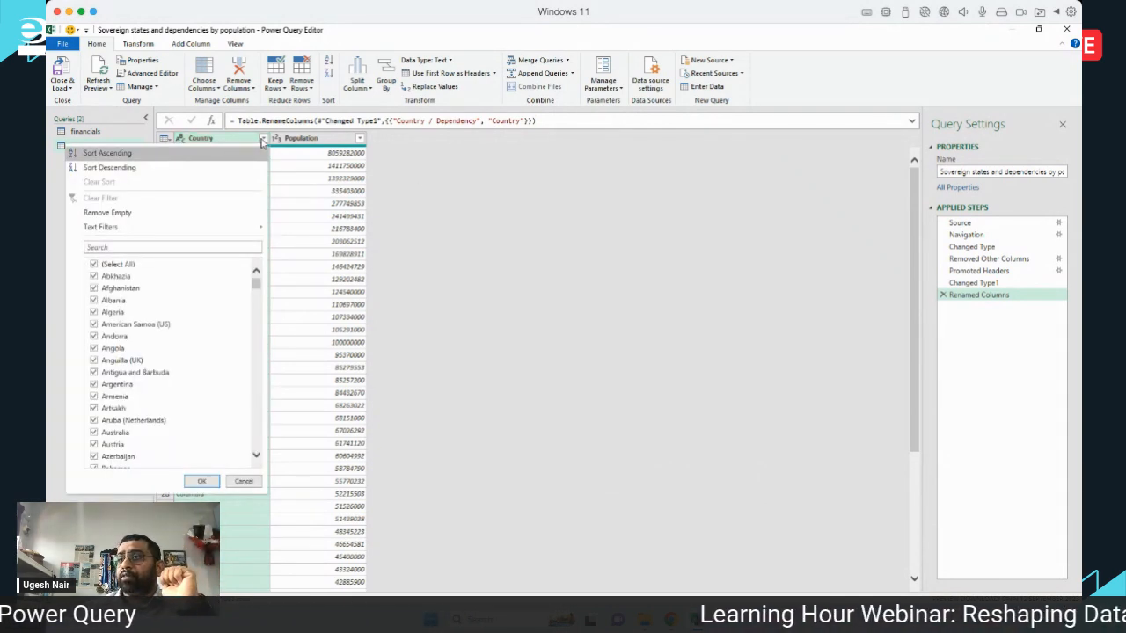
click(211, 247)
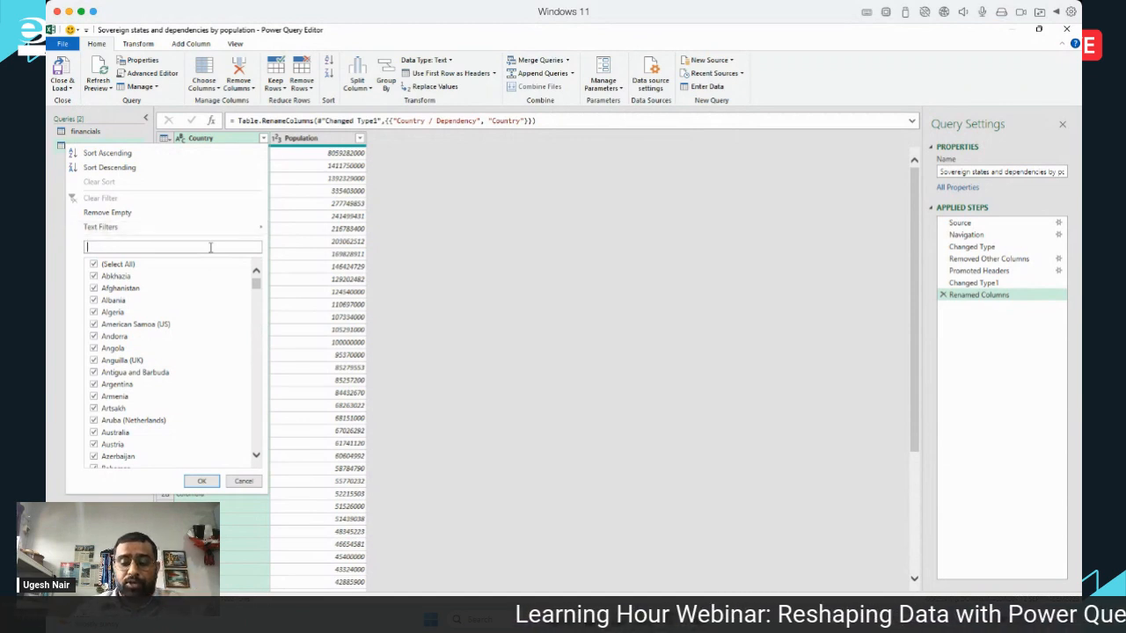
text(unit)
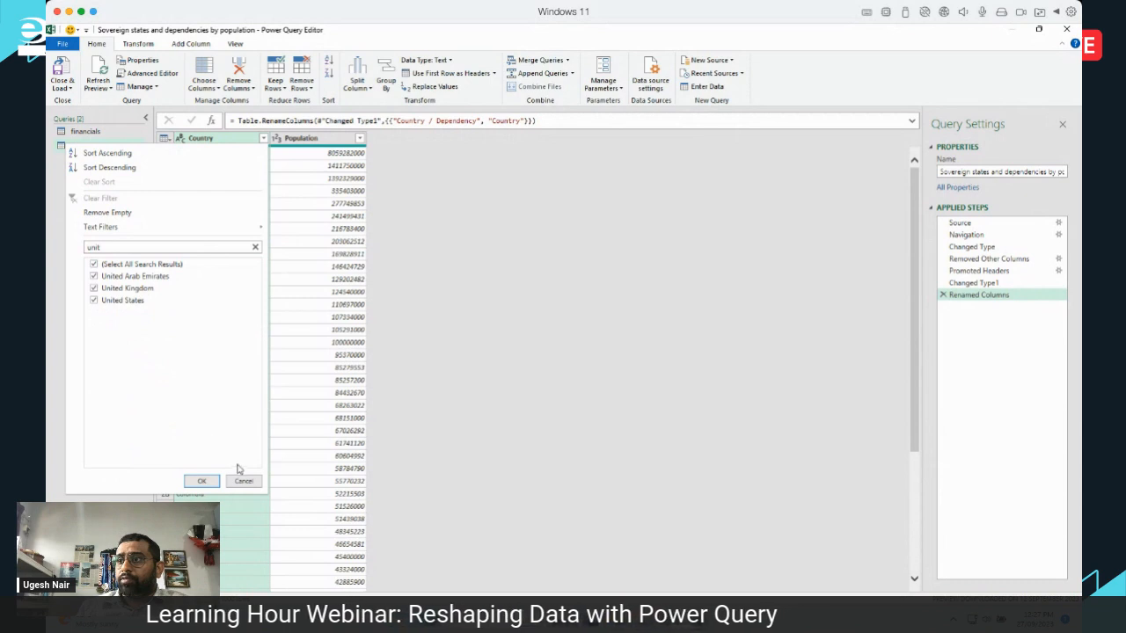
click(255, 247)
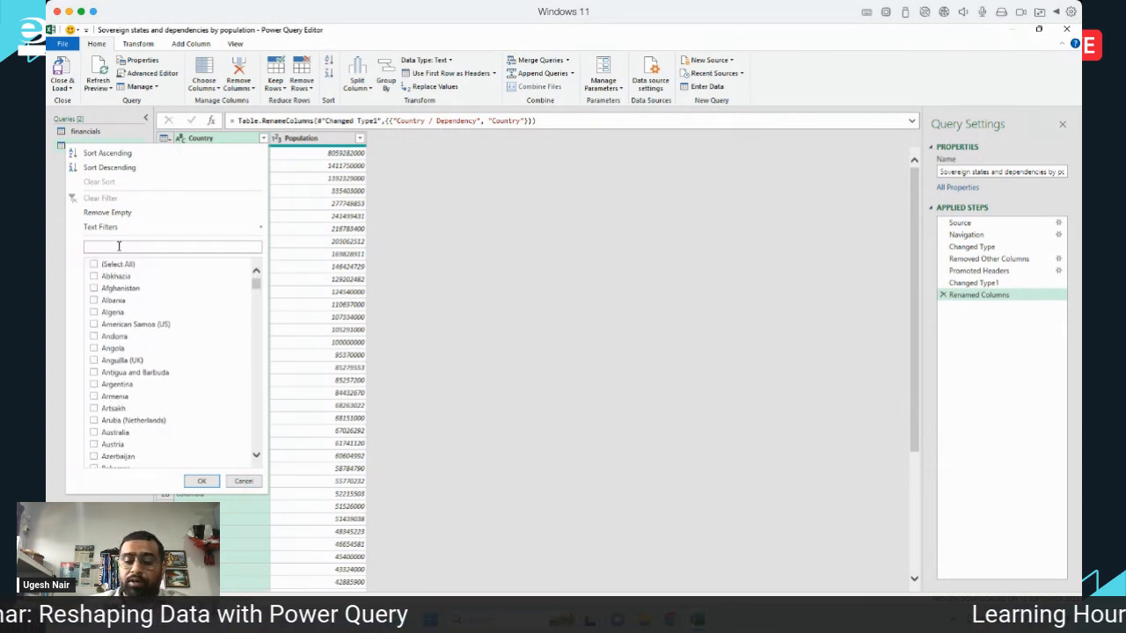
text(unit)
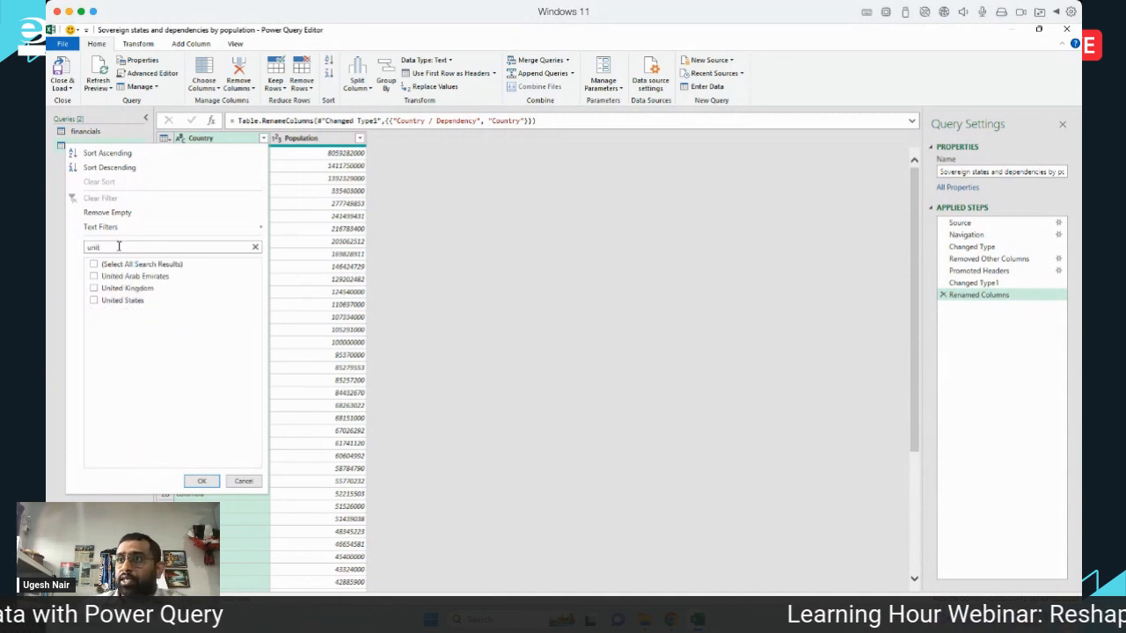
Filter the Country column to keep only United States, Germany, Mexico, France and Canada.
click(95, 300)
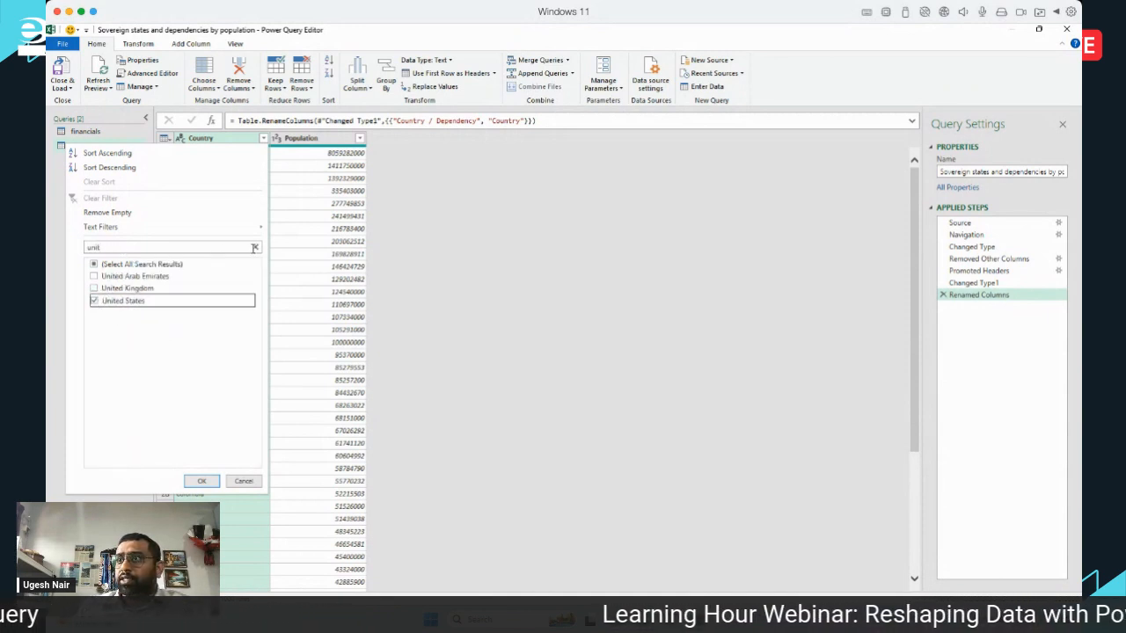
click(255, 248)
text(ger)
click(94, 290)
click(255, 248)
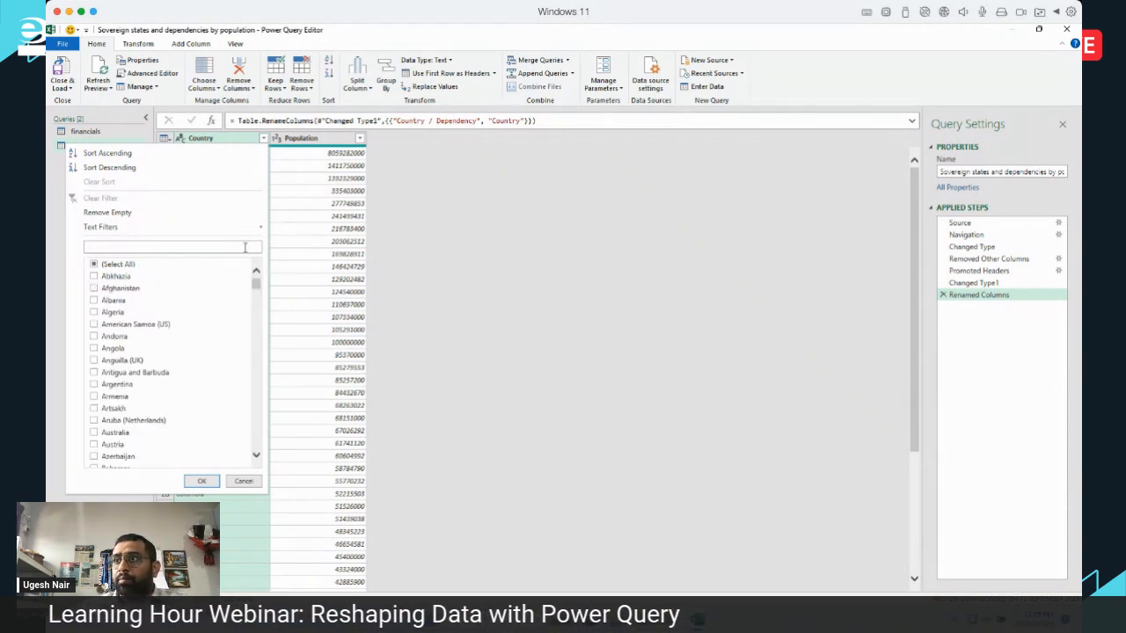
text(mex)
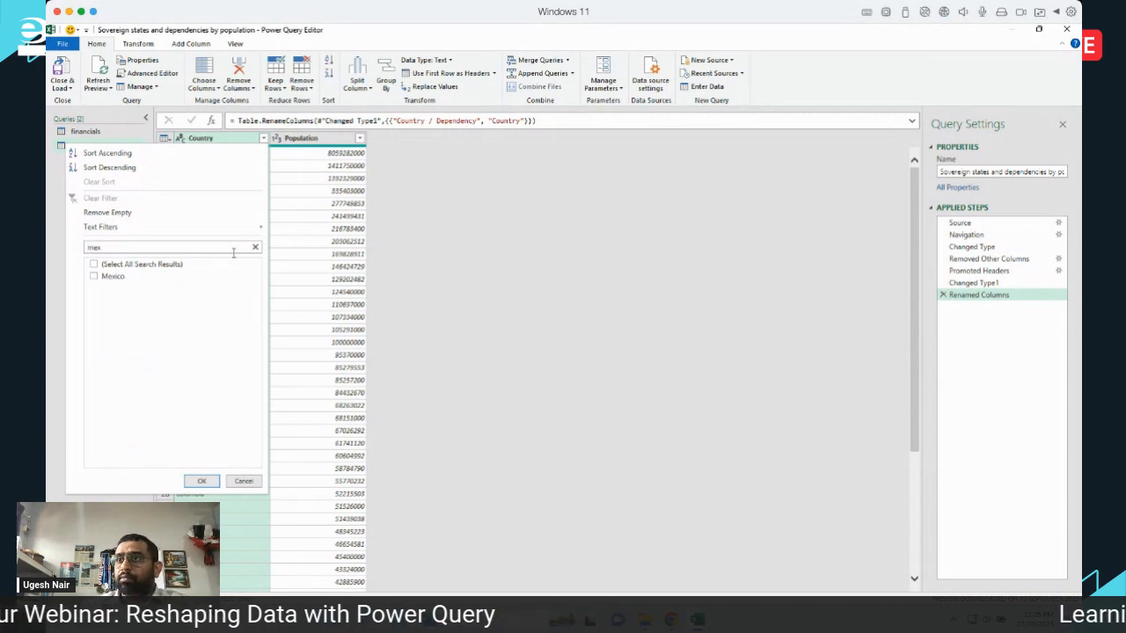
click(95, 277)
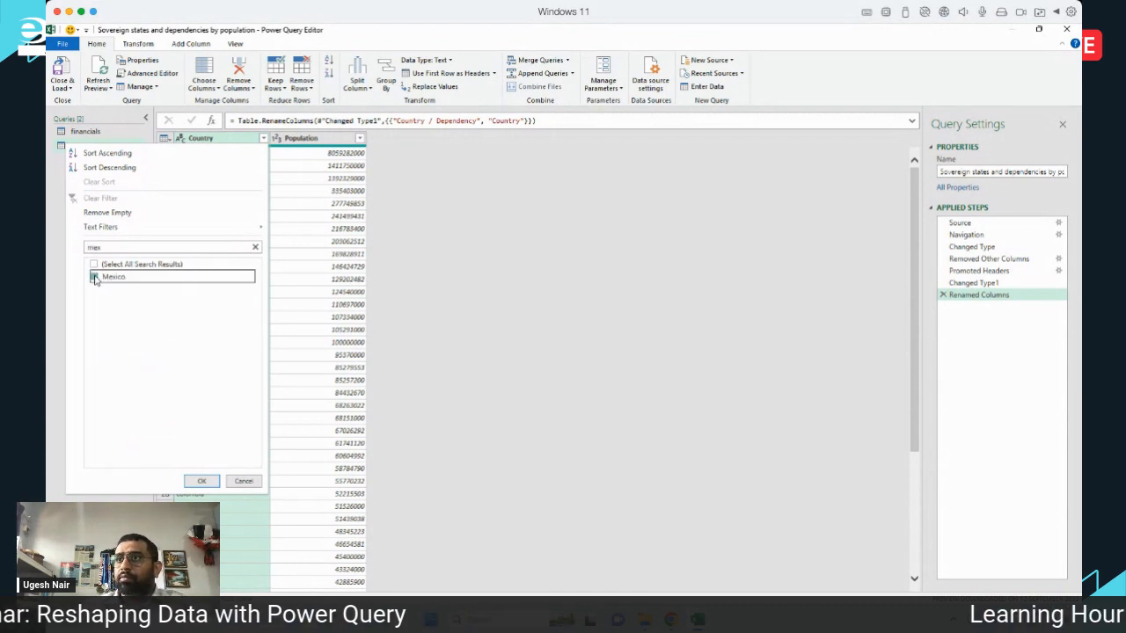
click(255, 247)
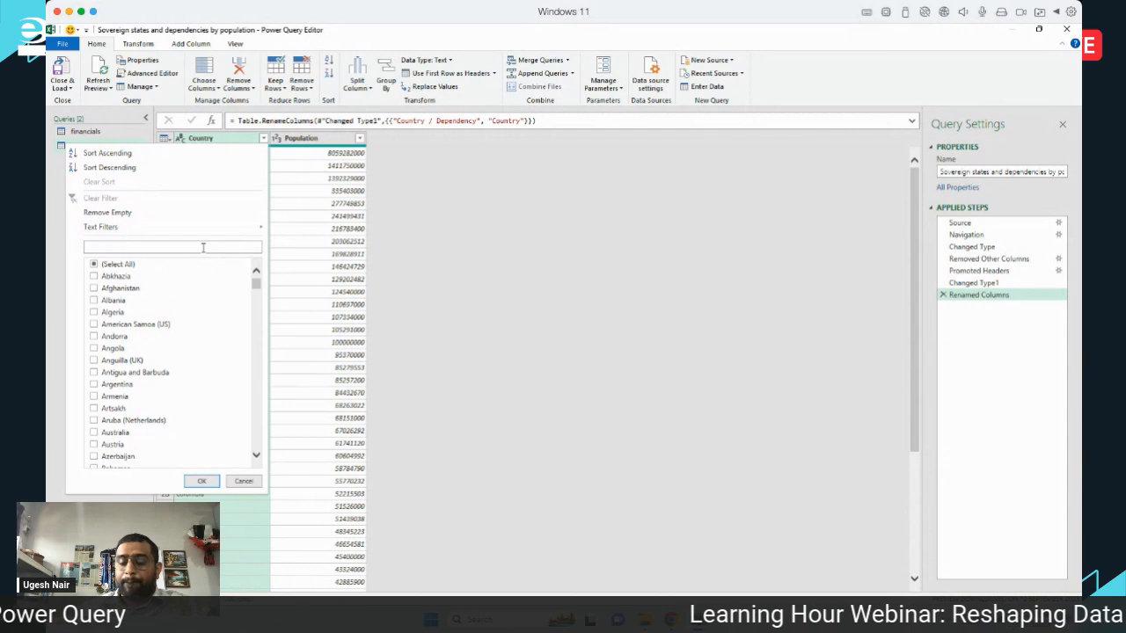
text(fra)
click(95, 278)
click(256, 247)
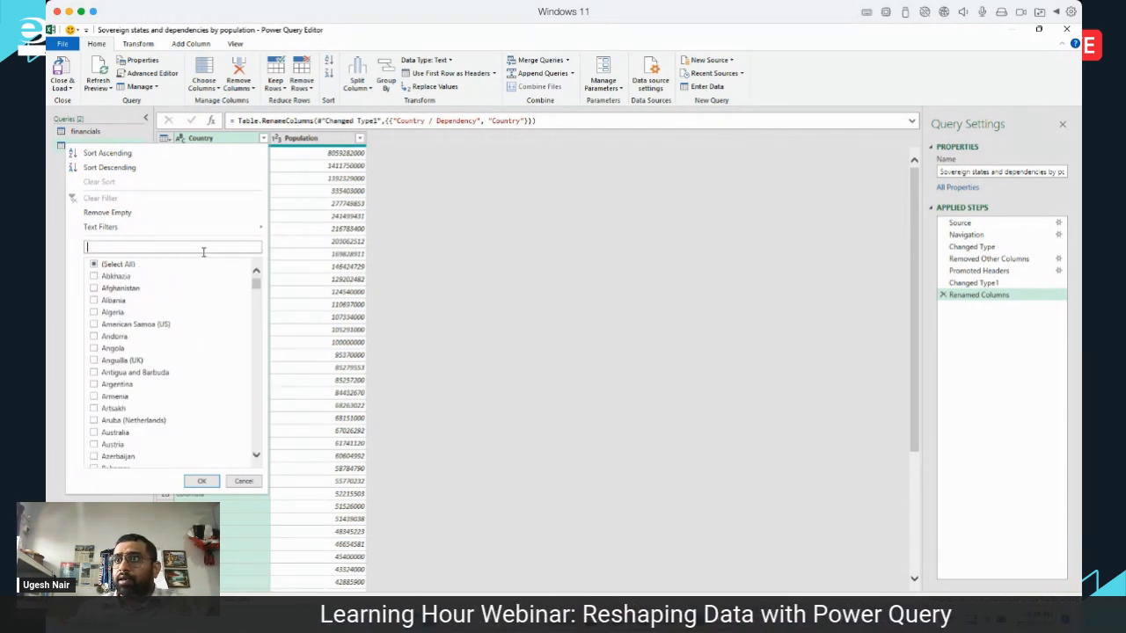
text(can)
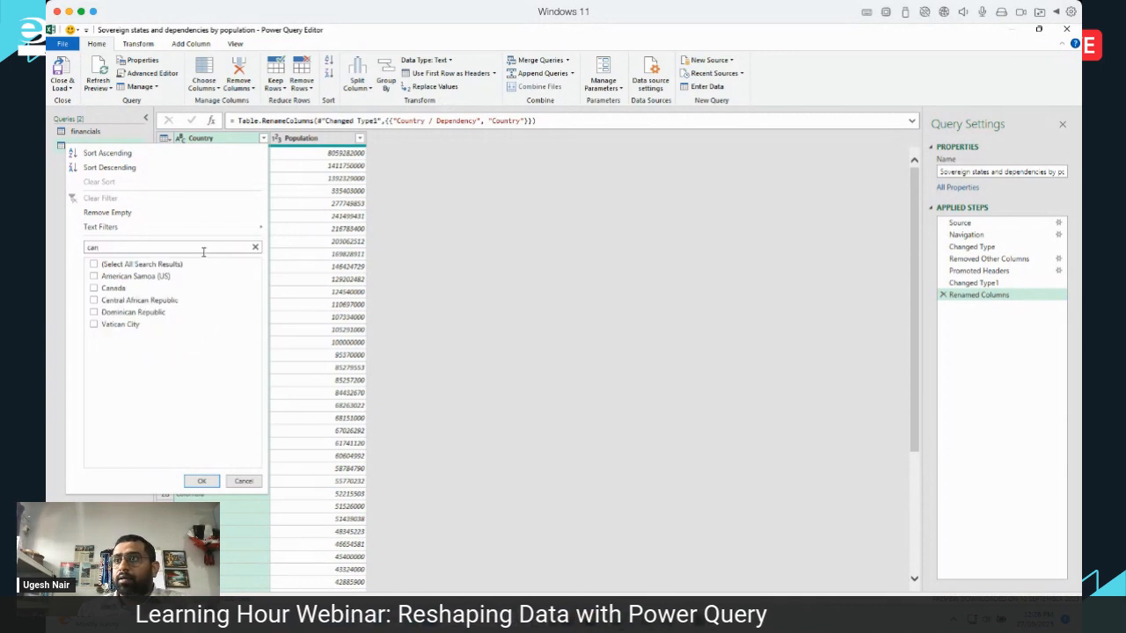
click(95, 288)
click(200, 482)
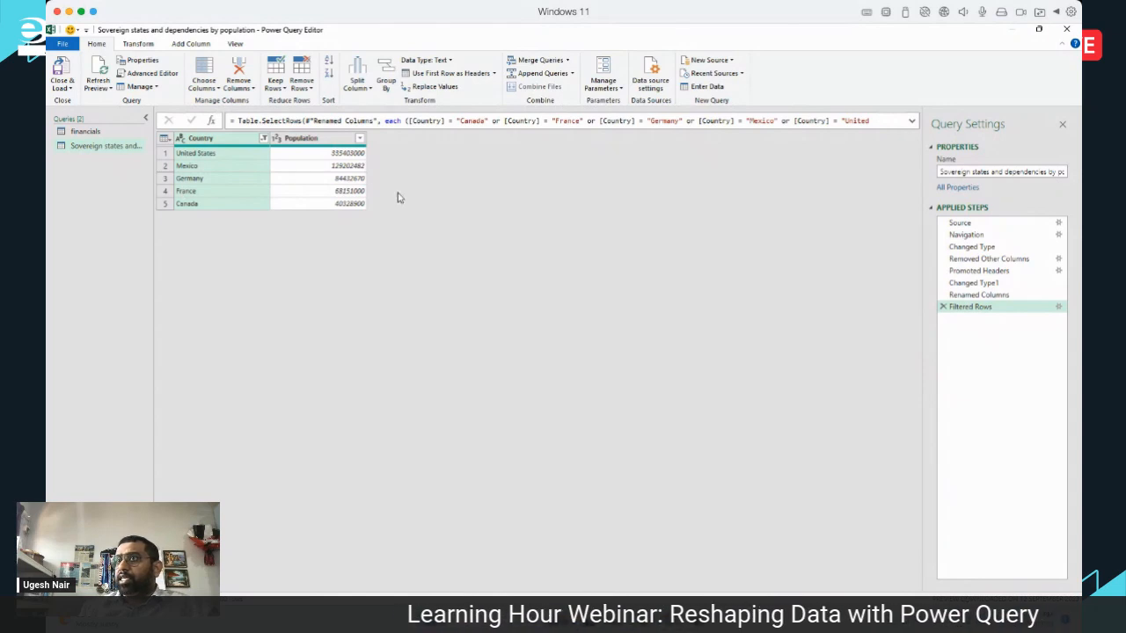
Compare the columns of the financials query with the Sovereign states query to identify the shared Country column.
click(100, 134)
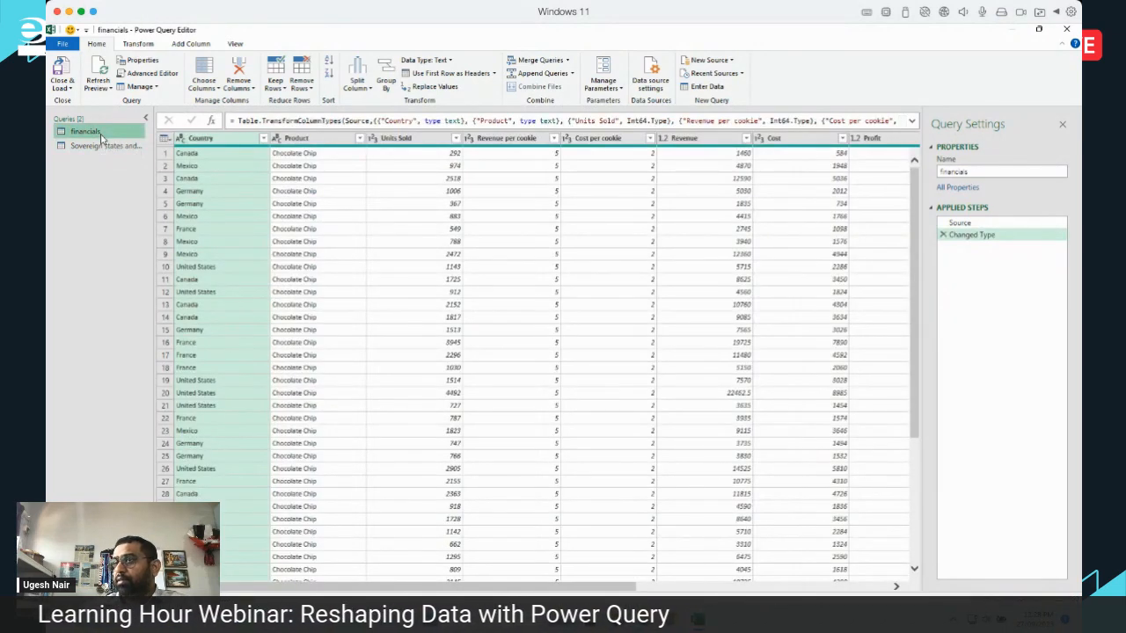
scroll(502, 284, right, 5)
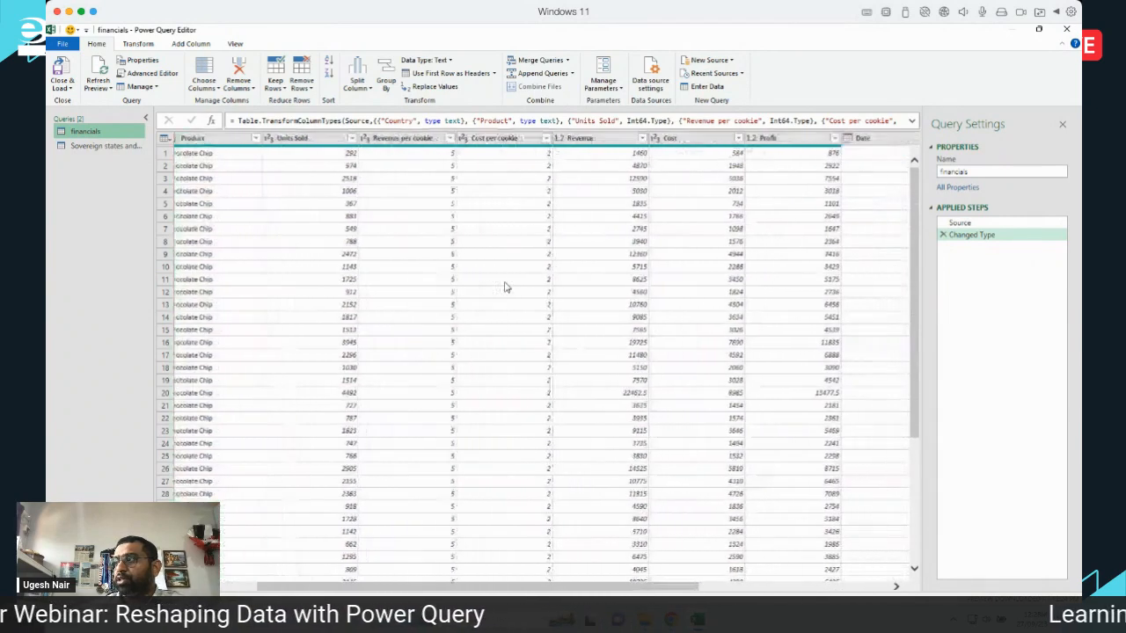
scroll(505, 286, right, 2)
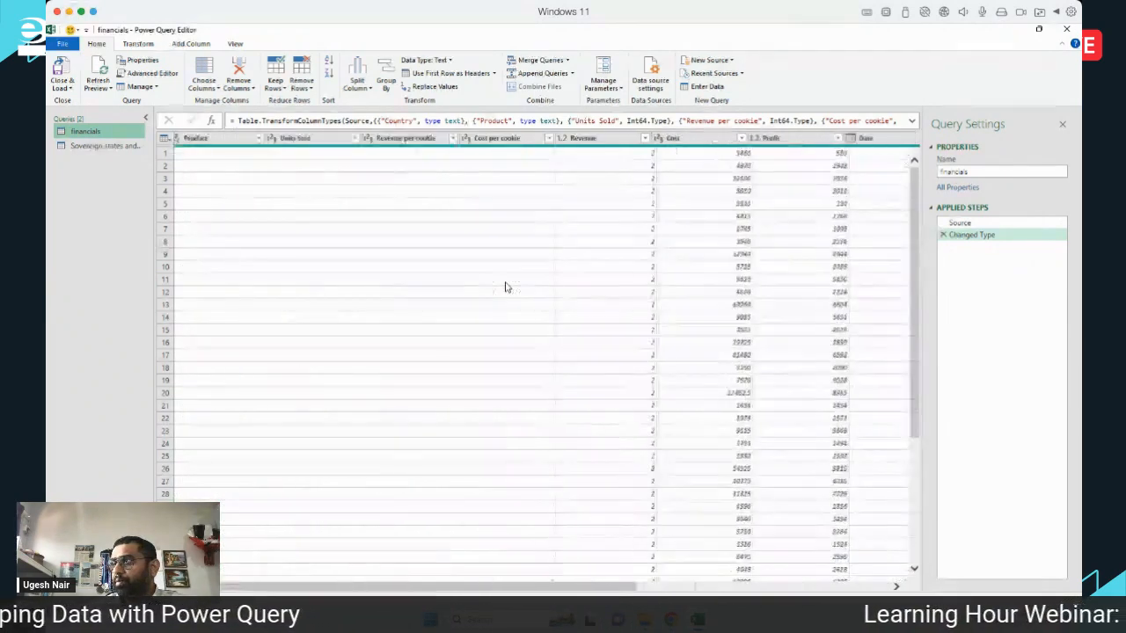
click(79, 148)
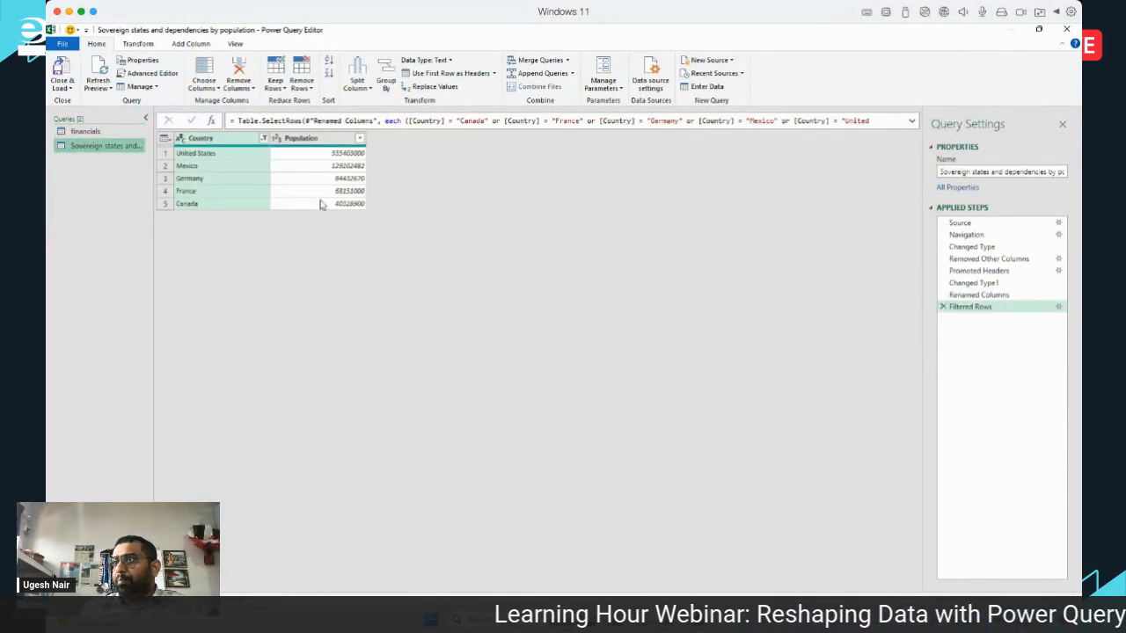
click(85, 131)
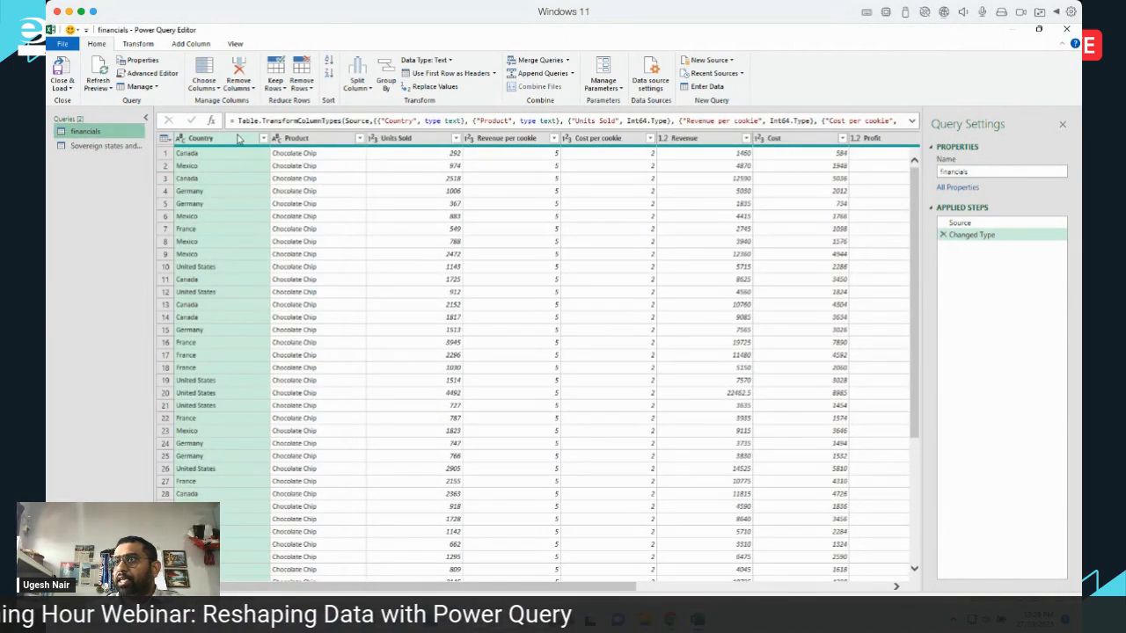
click(306, 139)
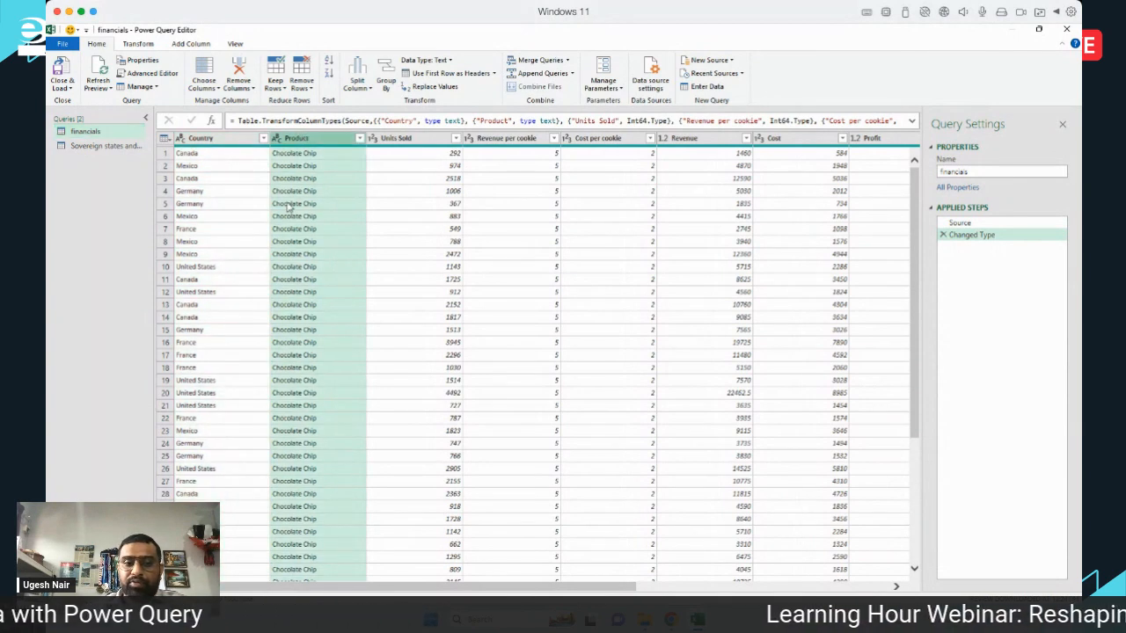
click(205, 151)
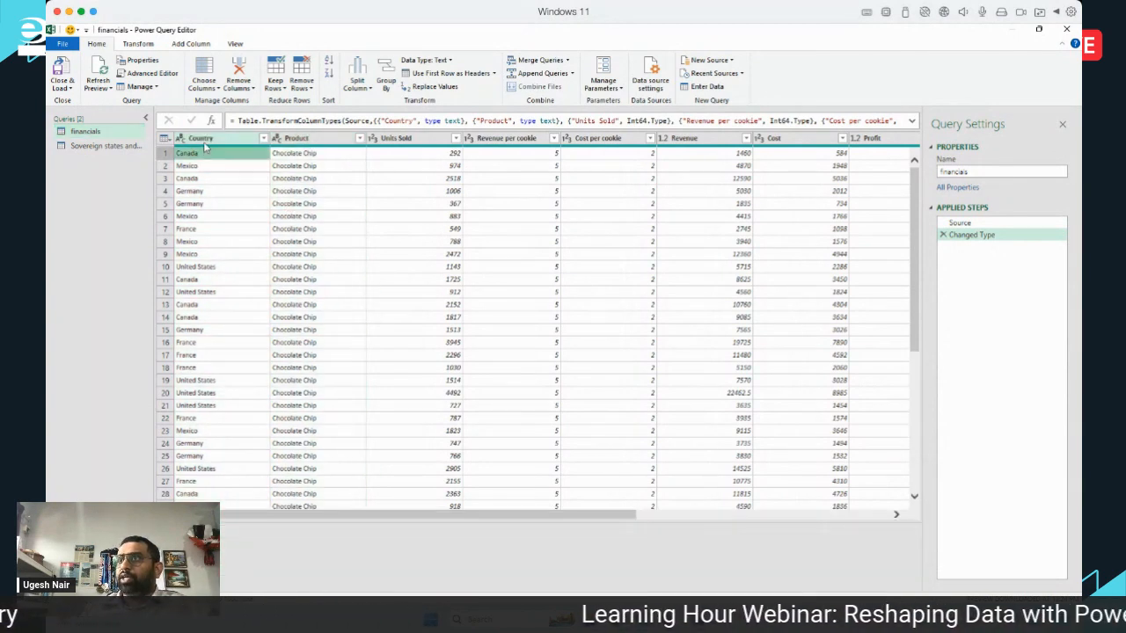
click(202, 139)
click(95, 146)
click(91, 133)
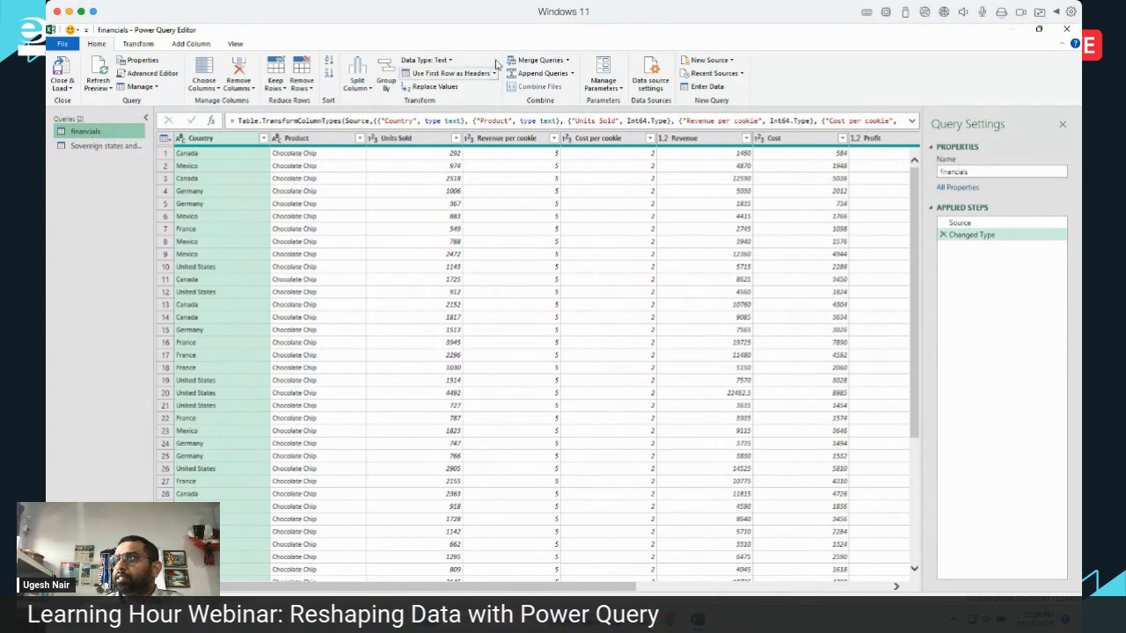
click(567, 62)
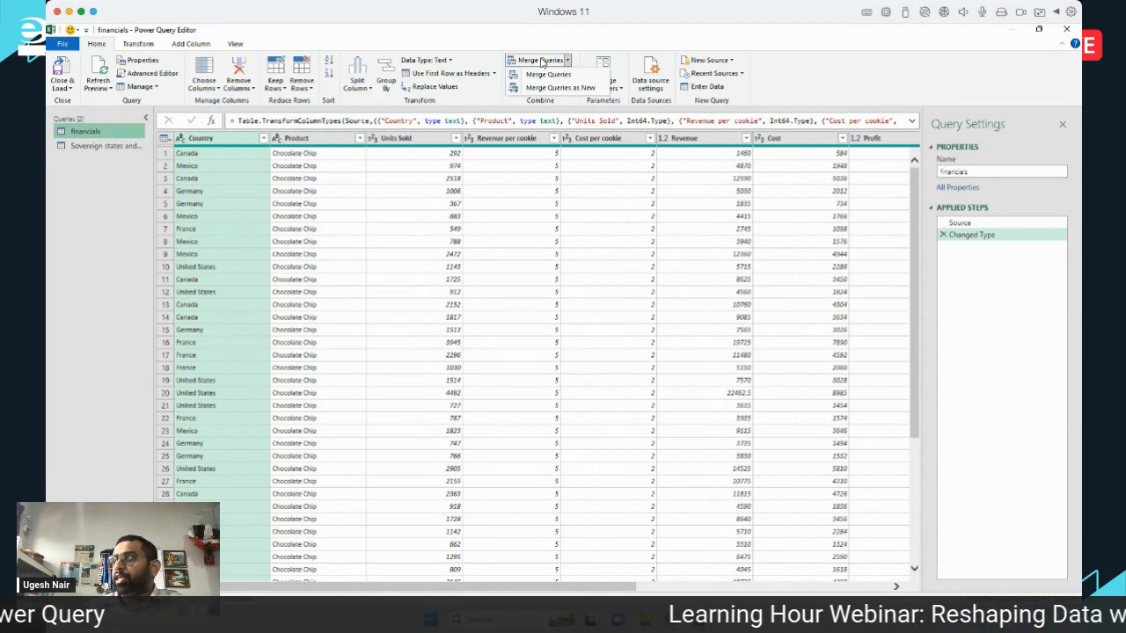
click(105, 148)
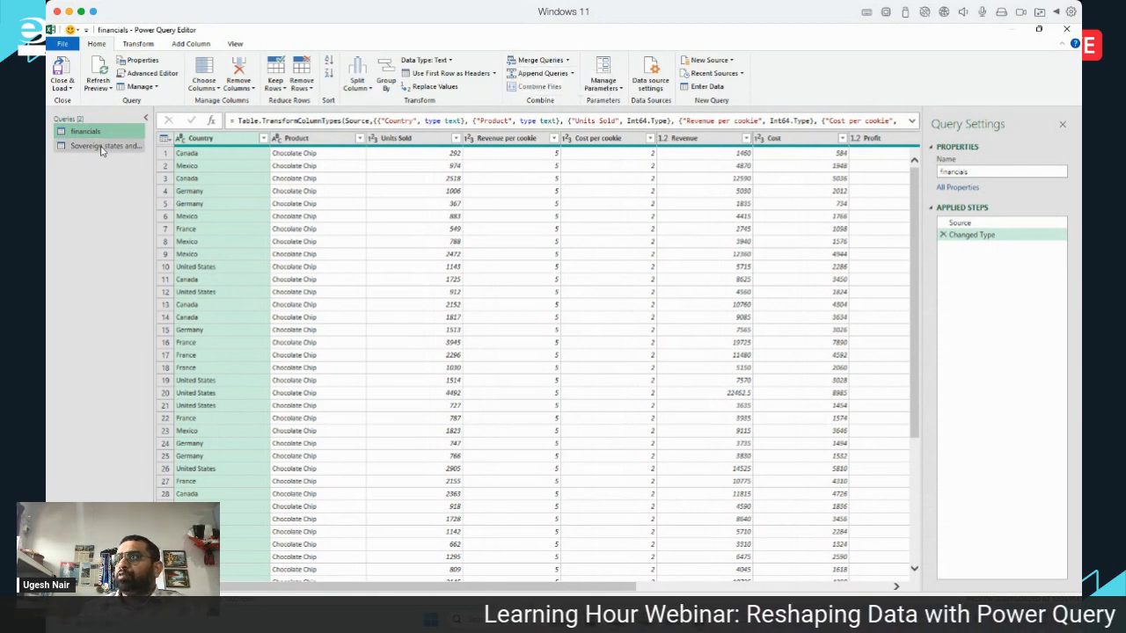
Rename the Sovereign states and dependencies by population query as Population.
click(102, 149)
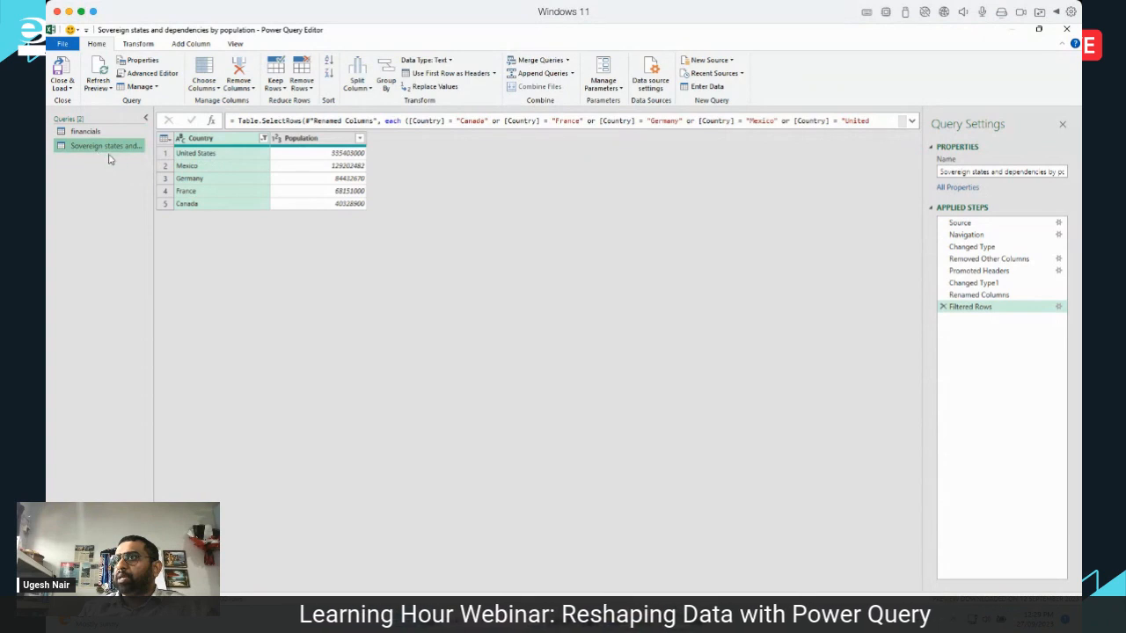
click(1002, 172)
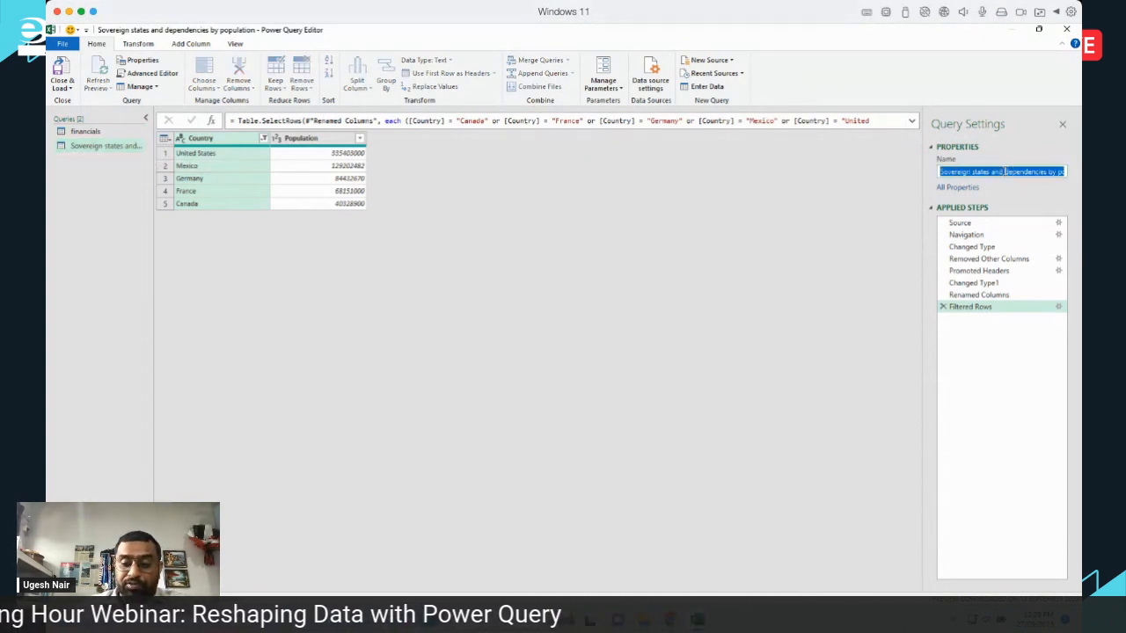
text(Population)
key(Return)
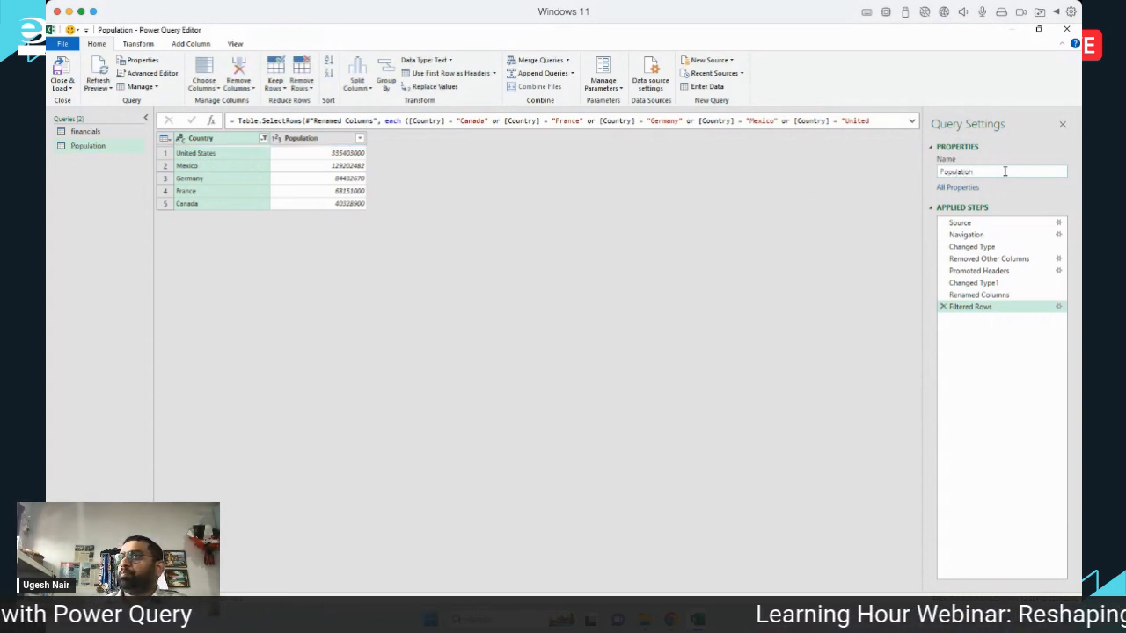
Set up a merge of the financials query with the Population query, matching both tables on their Country columns.
click(116, 134)
click(109, 146)
click(107, 134)
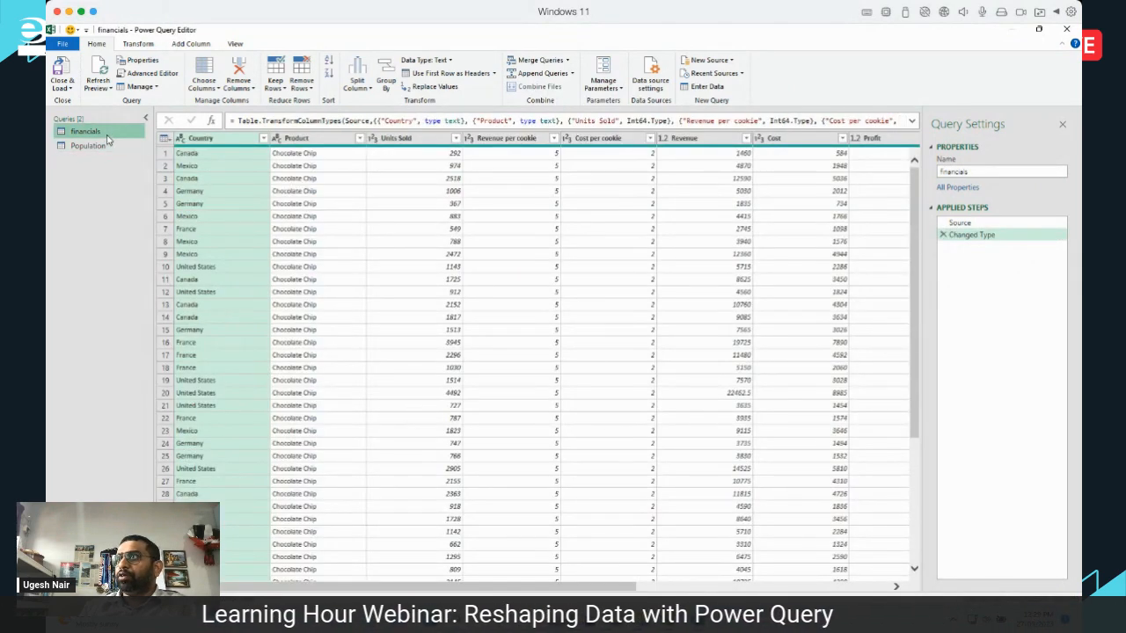
click(531, 60)
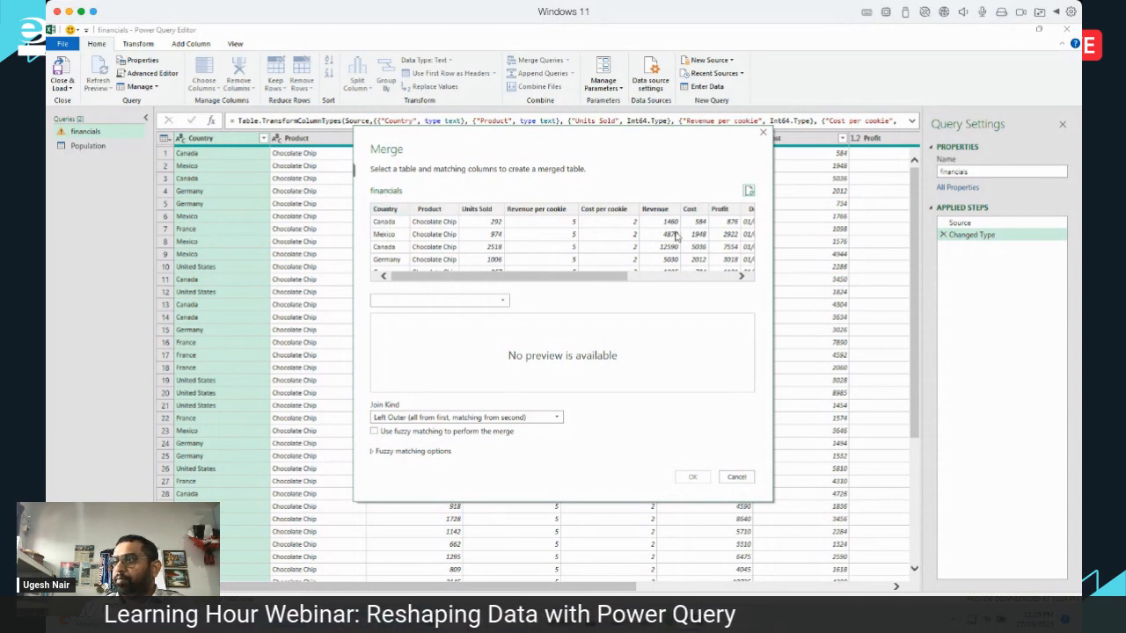
click(455, 300)
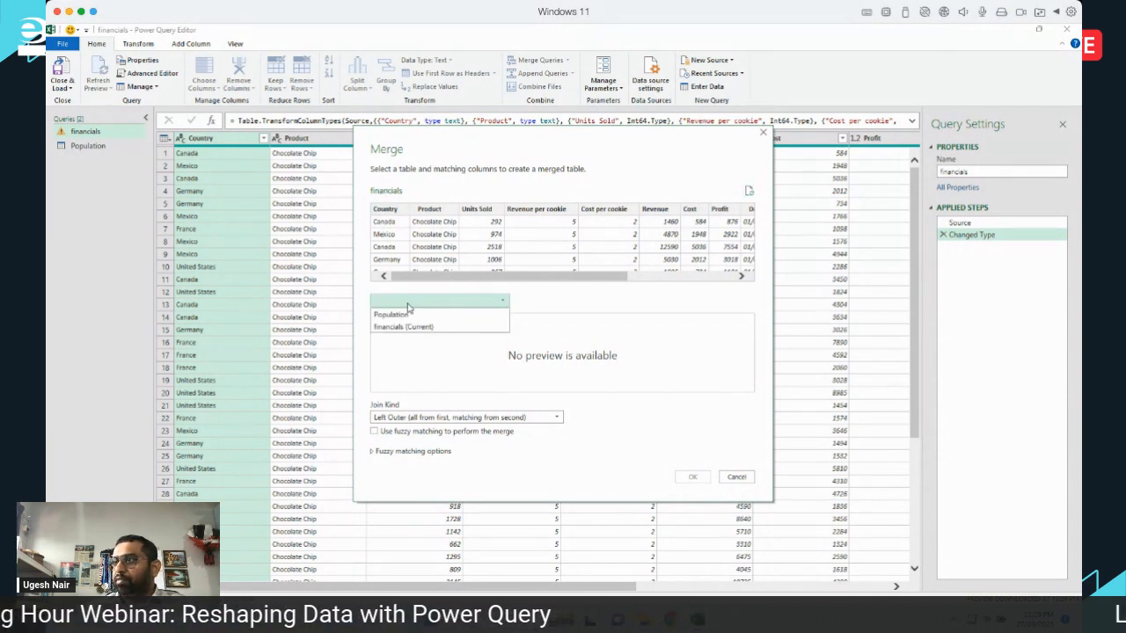
click(388, 316)
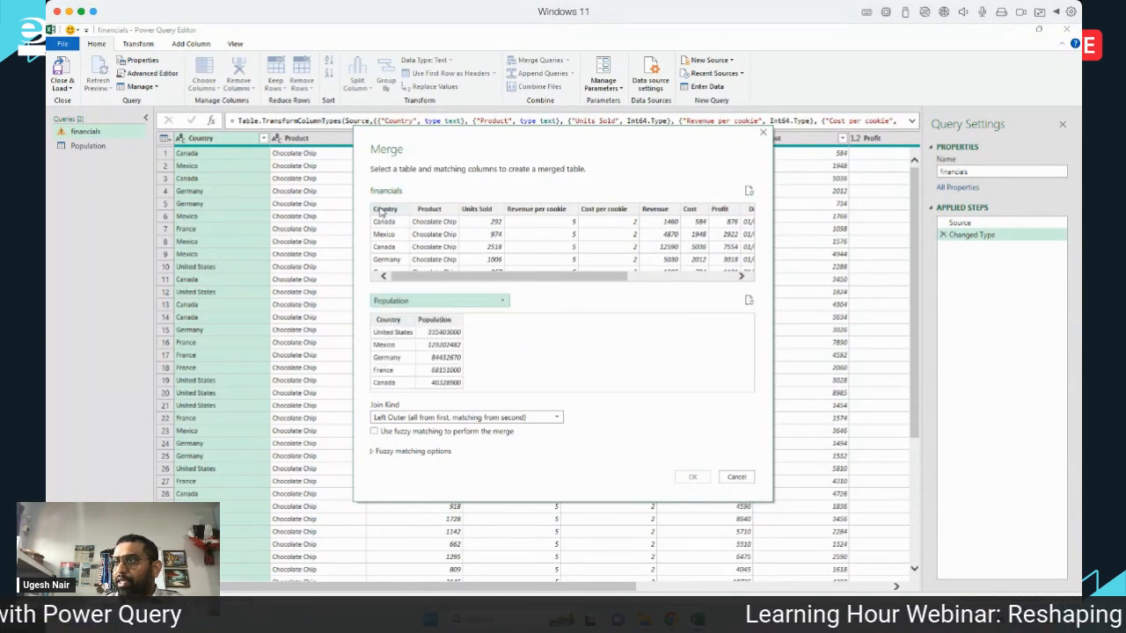
click(384, 210)
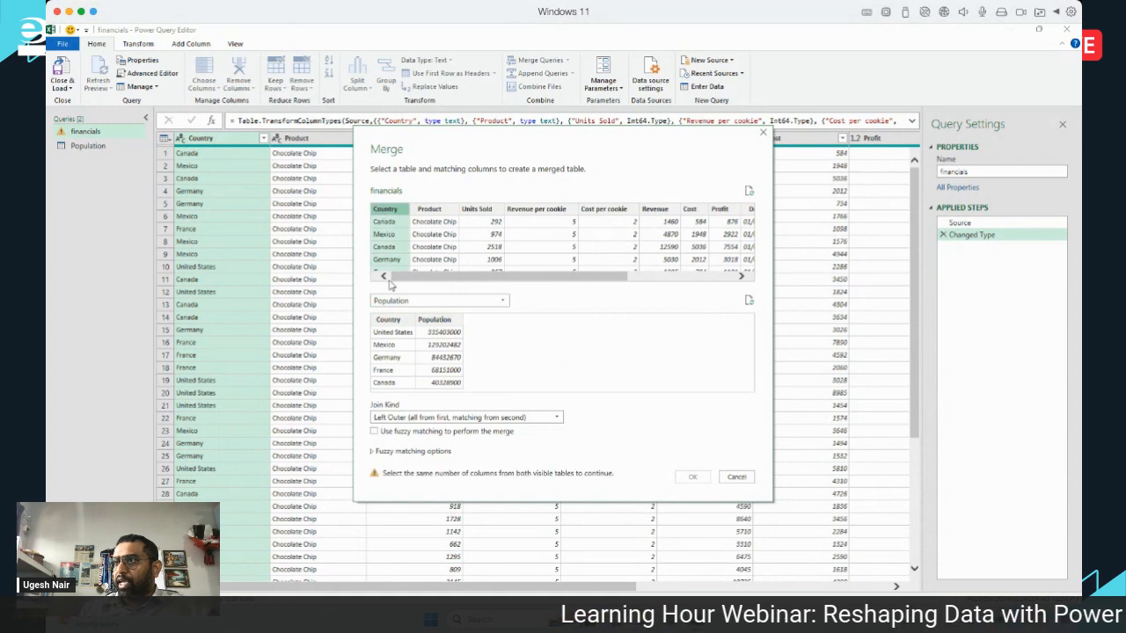
click(387, 321)
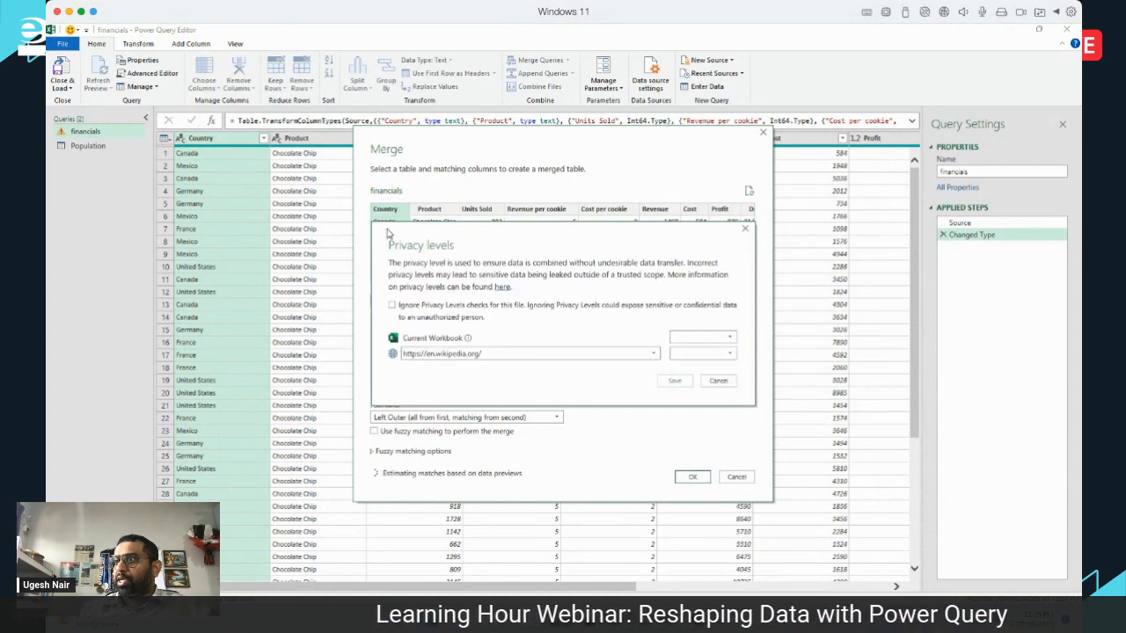
Ignore the privacy level checks for this file and complete the merge with the Left Outer join.
drag(486, 236, 478, 416)
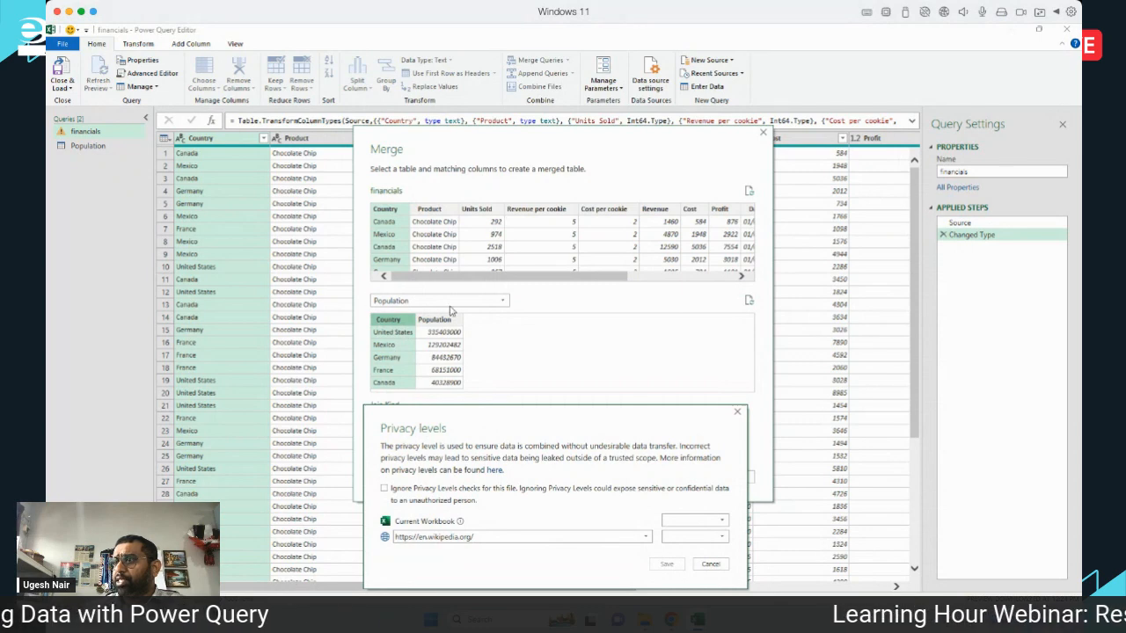
drag(555, 427, 571, 249)
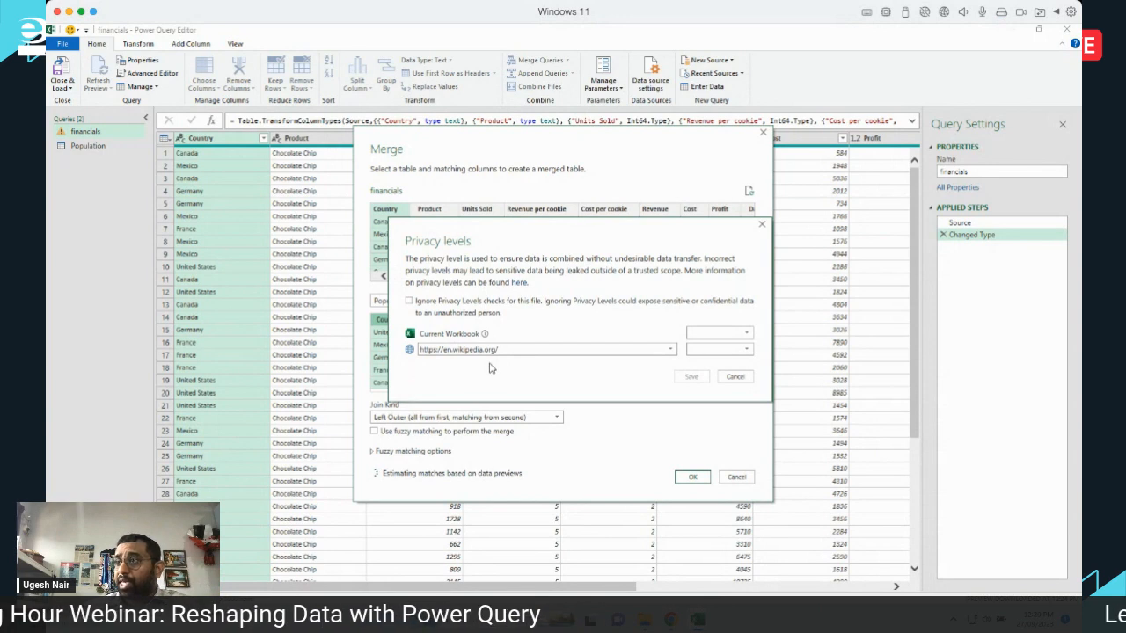
click(409, 301)
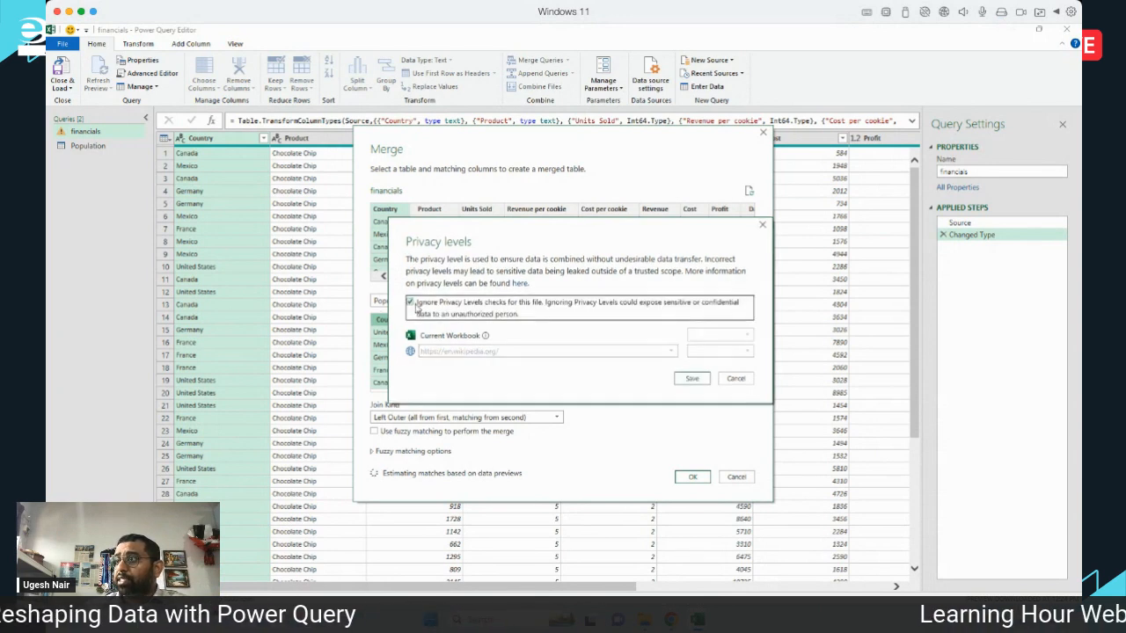
click(692, 378)
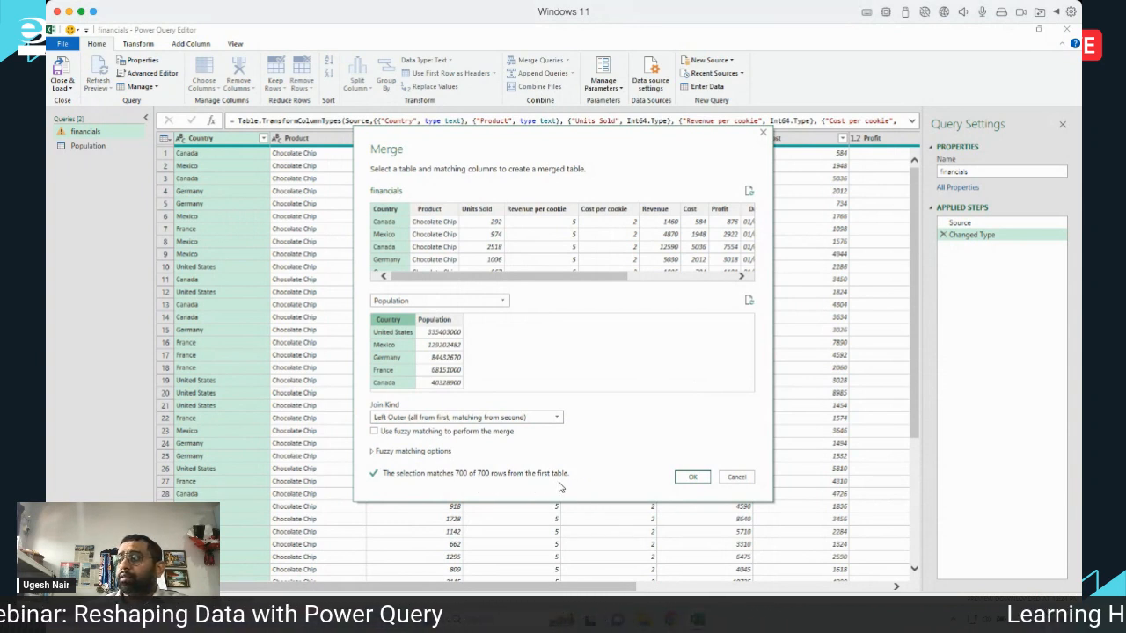
click(692, 476)
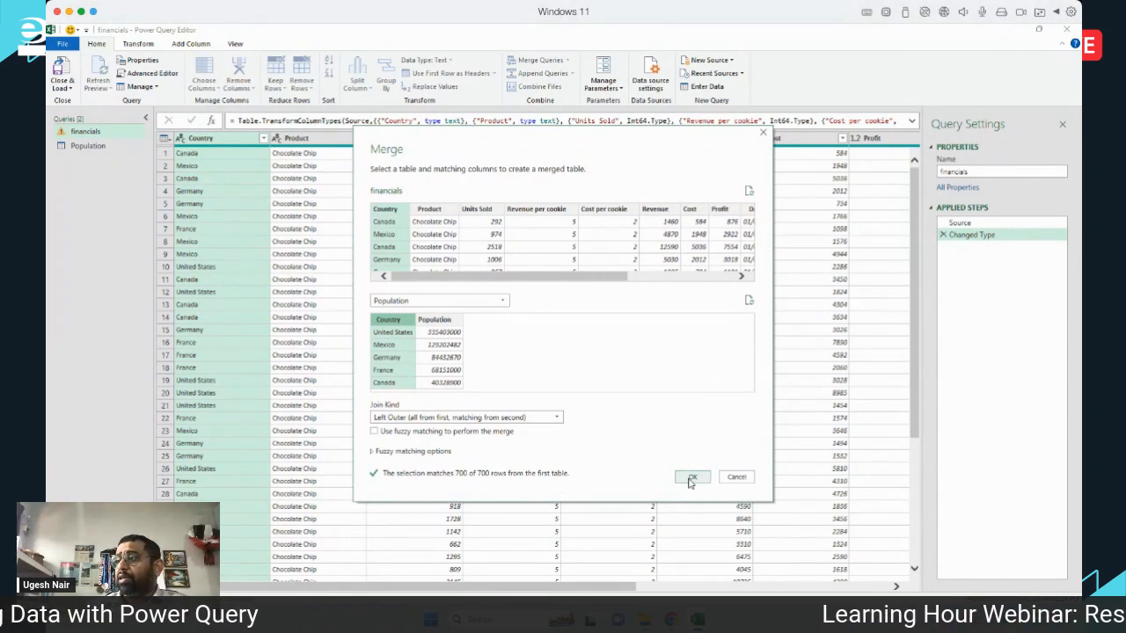
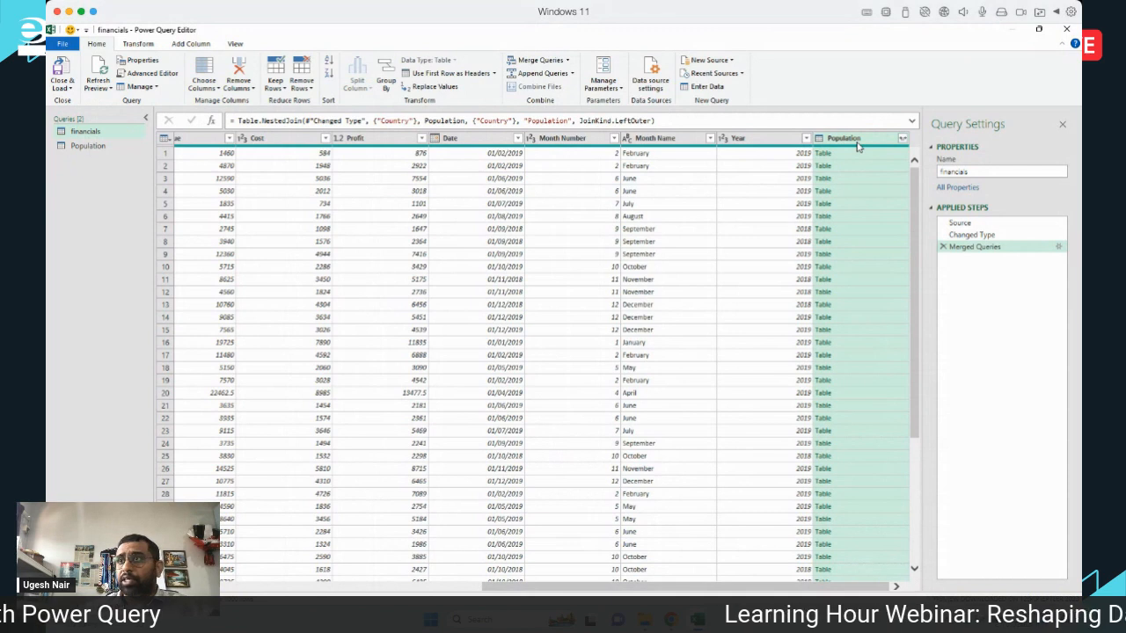
Review the Population query's Country and Population columns, then return to the merged financials query.
click(87, 146)
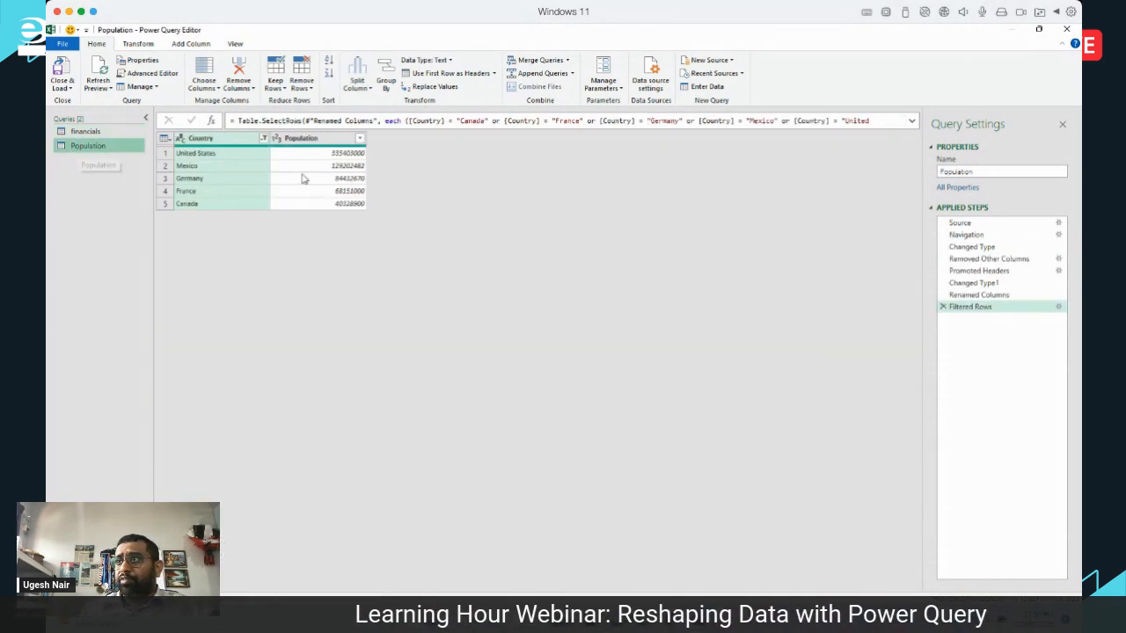
click(89, 130)
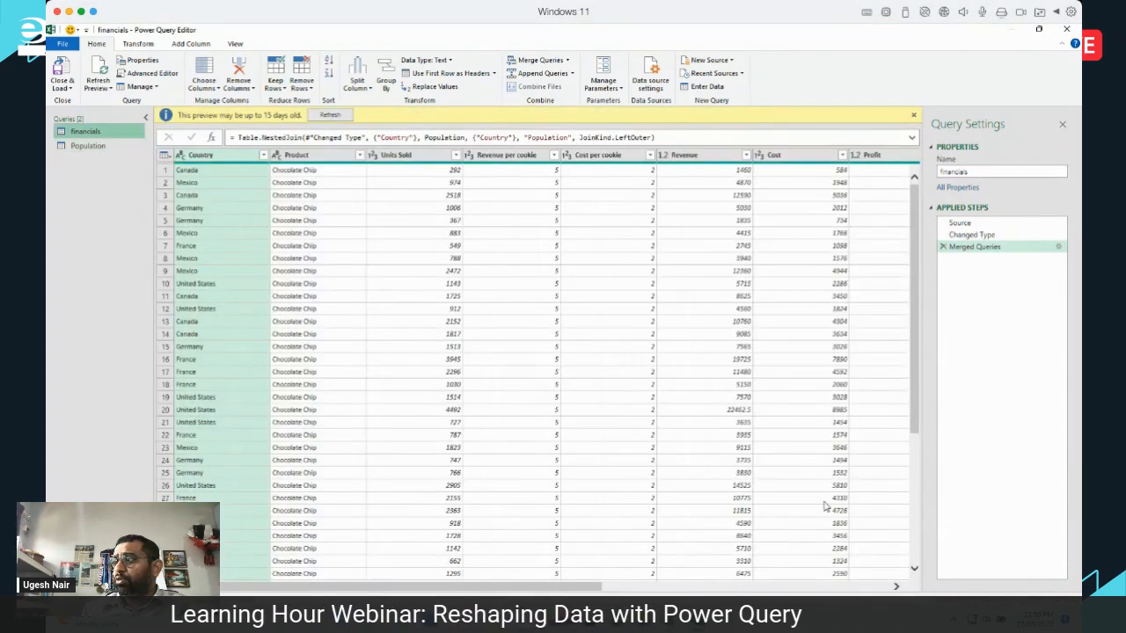
Expand the merged Population column to include only its Population field, keeping the original column name as prefix.
scroll(798, 551, right, 5)
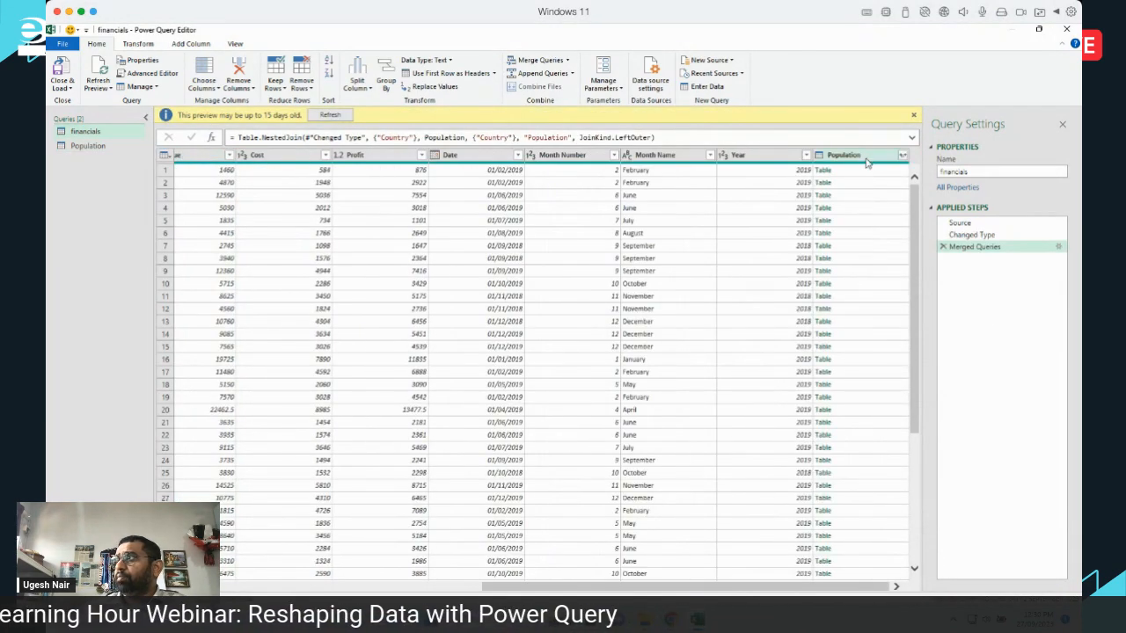
click(912, 115)
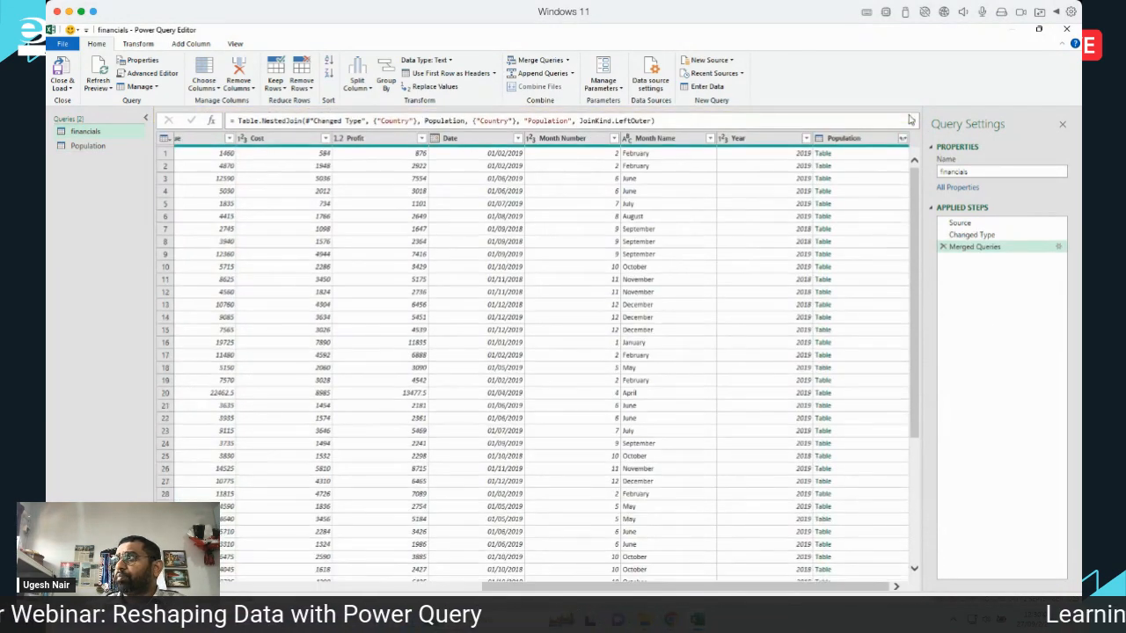
click(850, 141)
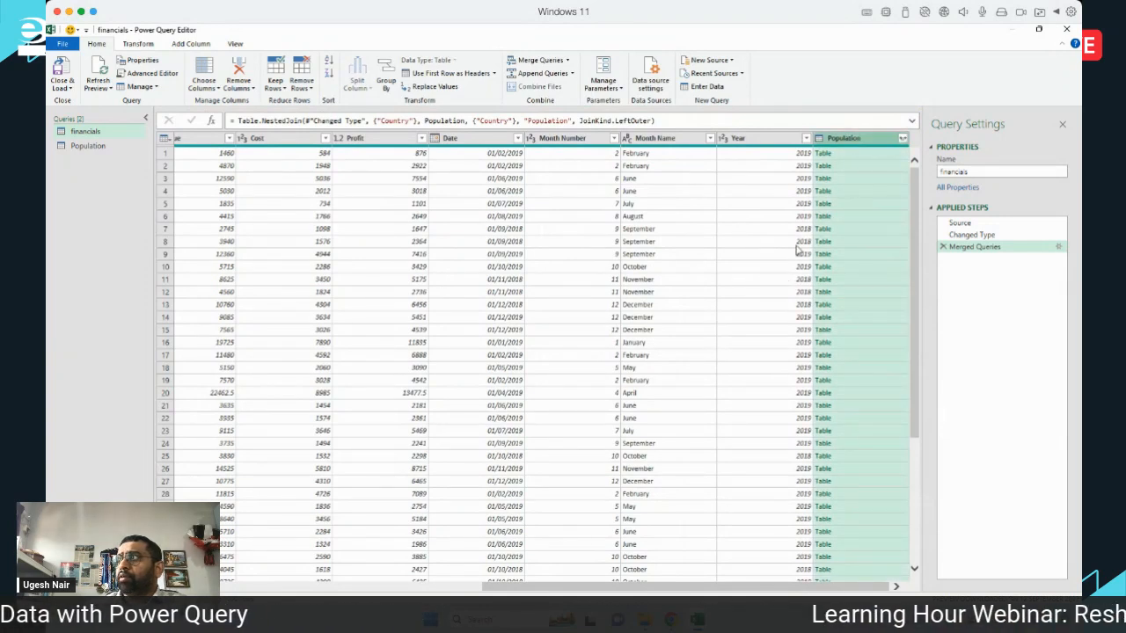
click(902, 139)
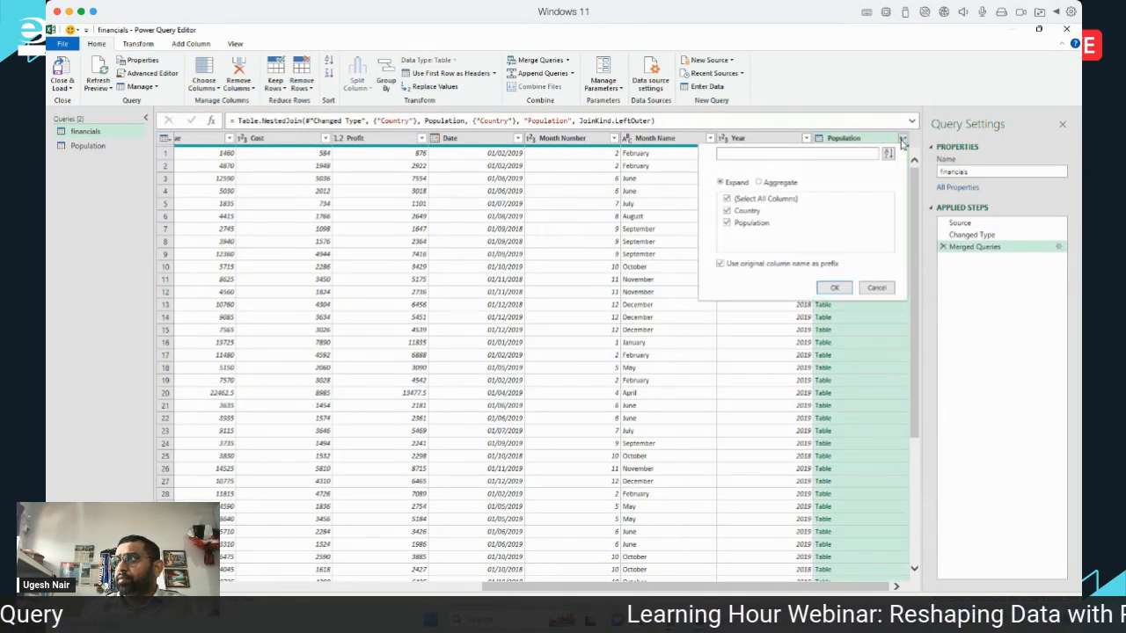
click(728, 199)
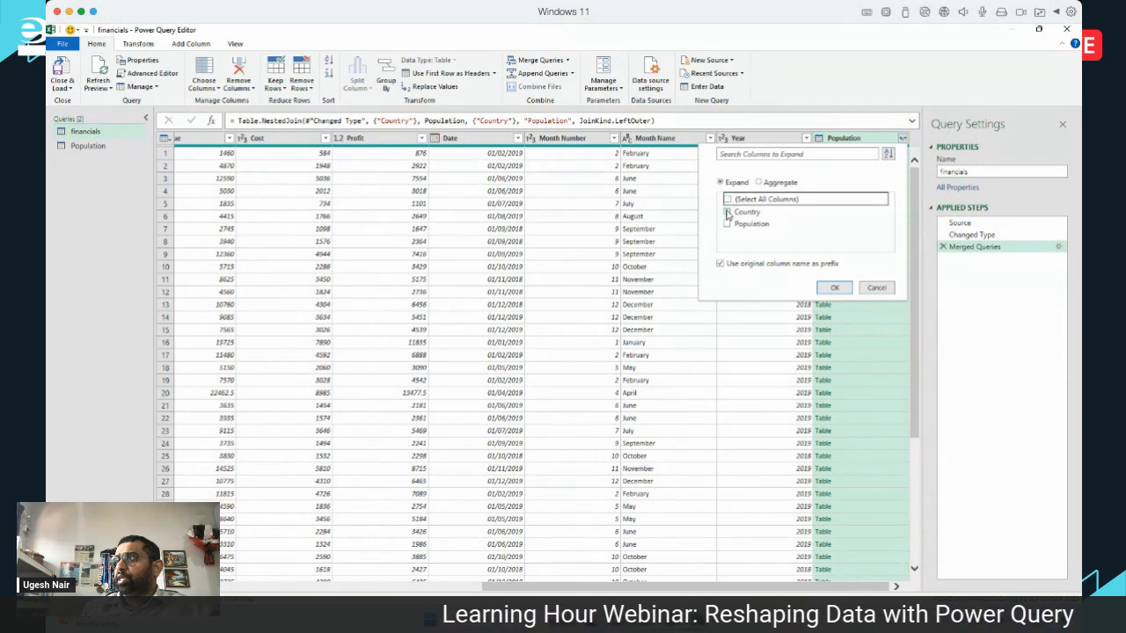
click(727, 224)
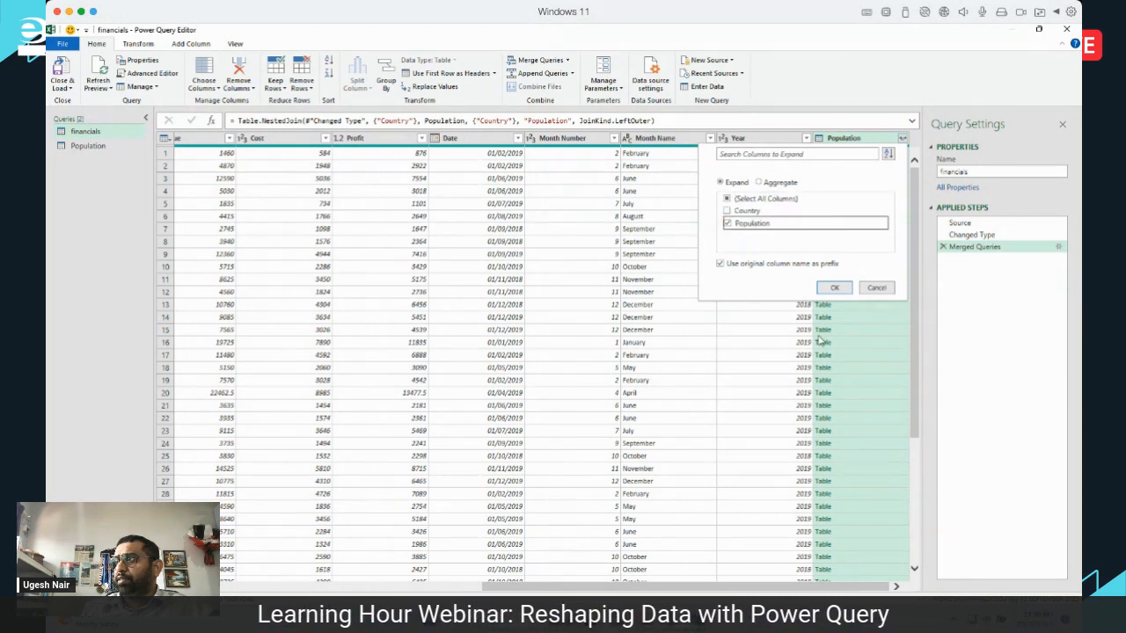
click(832, 289)
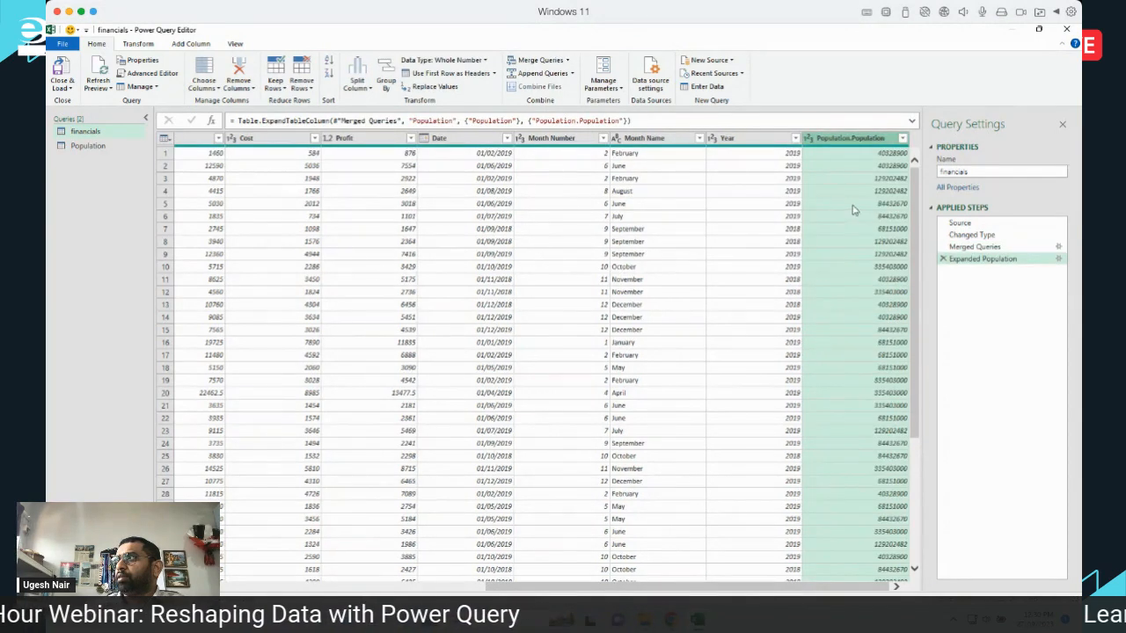
Move the expanded Population.Population column directly after the Country column.
drag(858, 139, 225, 178)
scroll(550, 554, right, 3)
scroll(551, 554, left, 3)
drag(801, 138, 285, 145)
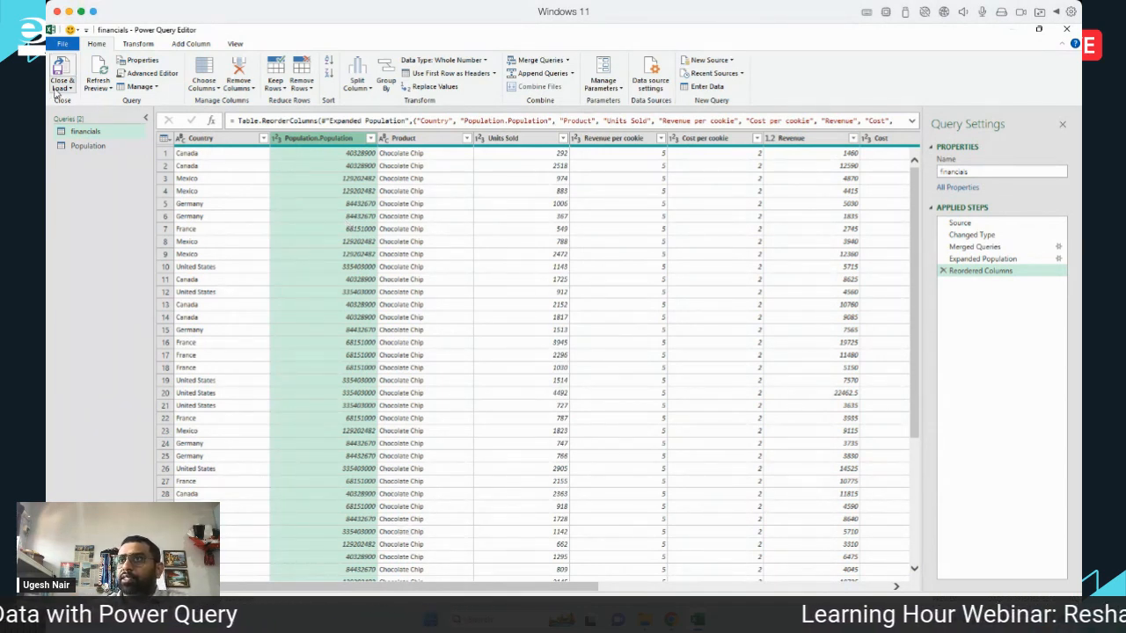
Rename the Population.Population column as Population.
double_click(340, 139)
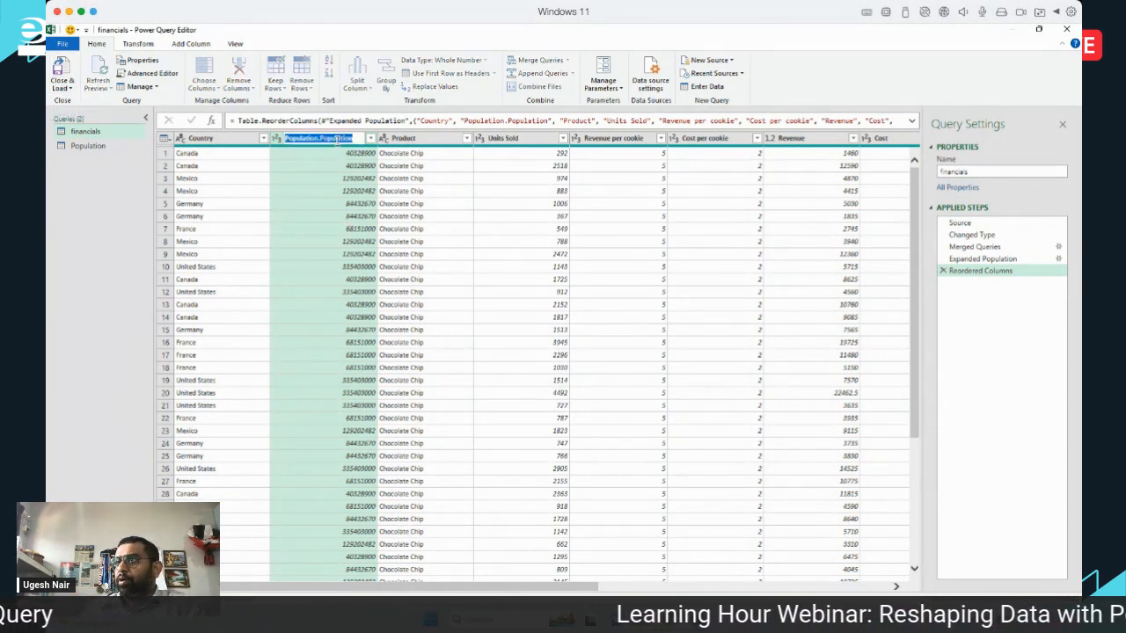
click(356, 137)
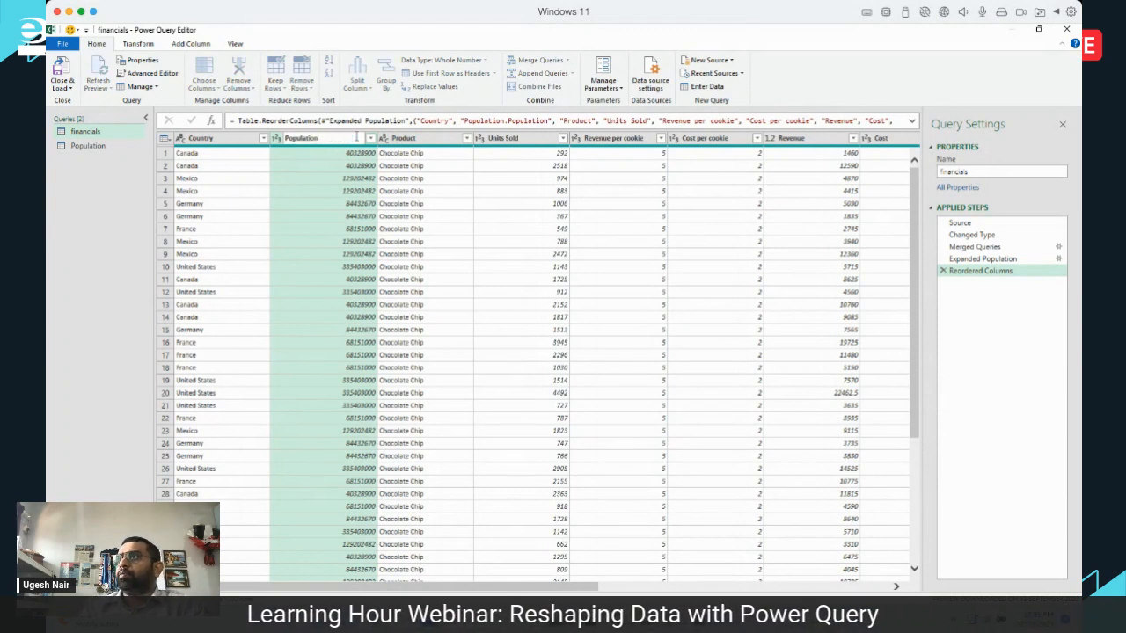
key(Return)
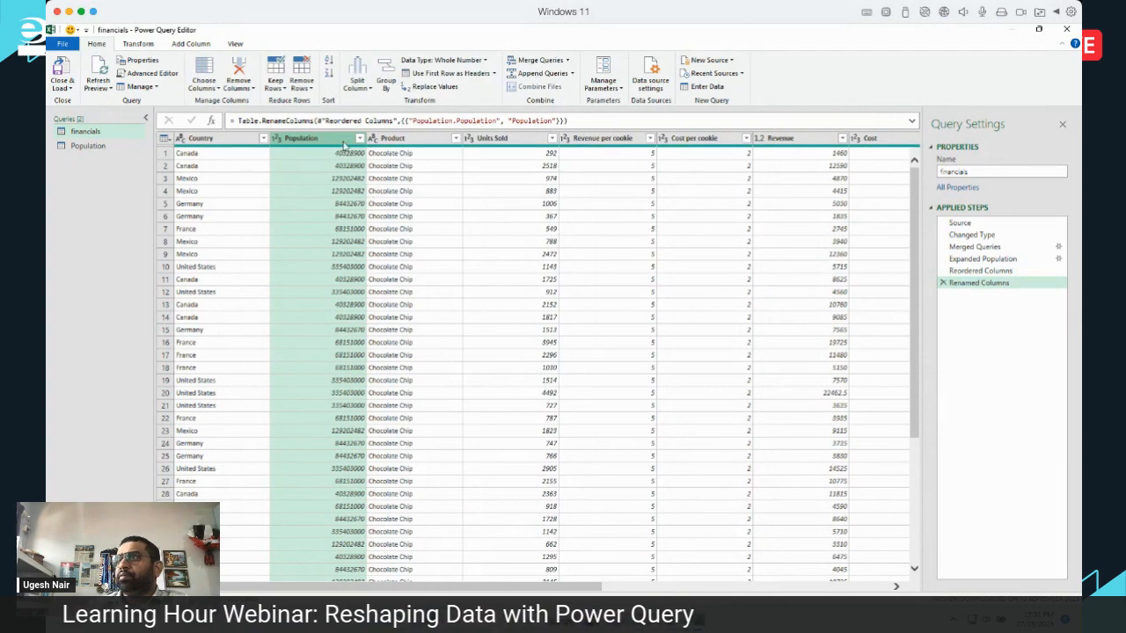
Close the query editor and load the financials and Population queries into the workbook.
drag(617, 589, 542, 584)
click(62, 87)
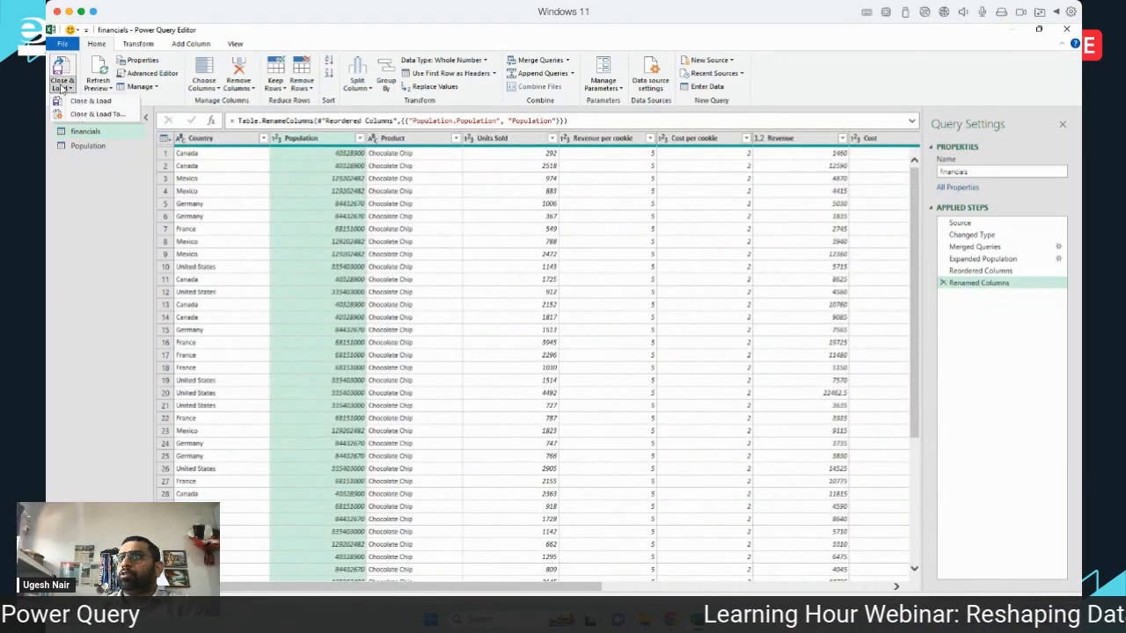
click(92, 101)
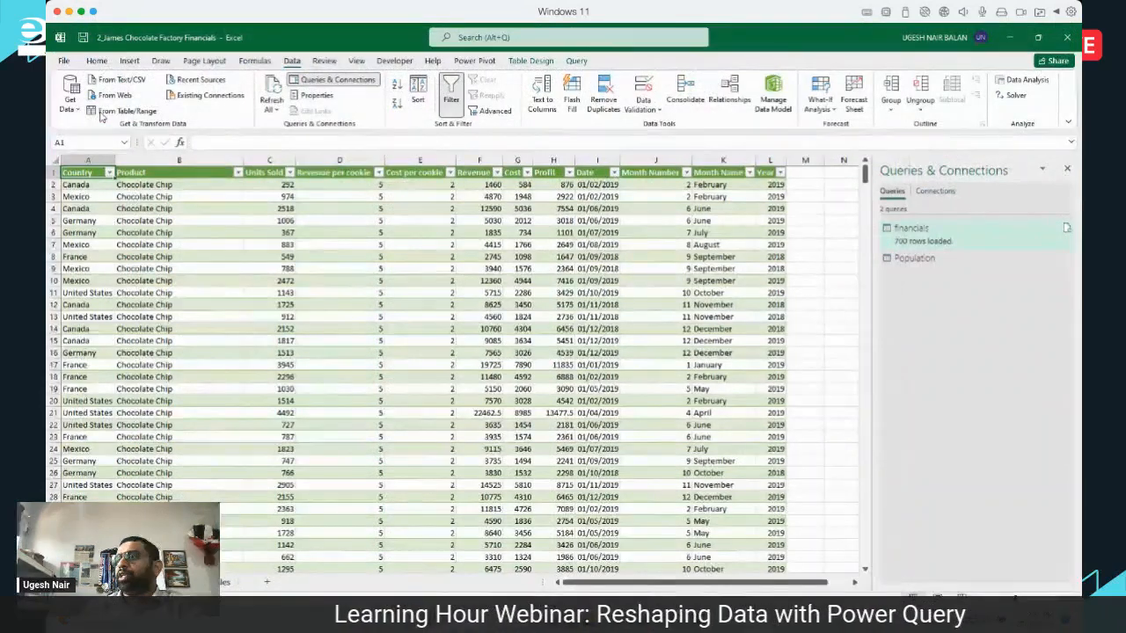
Autofit the Population column of the loaded financials table, then check the Population query's sheet and return to the financials table.
click(356, 461)
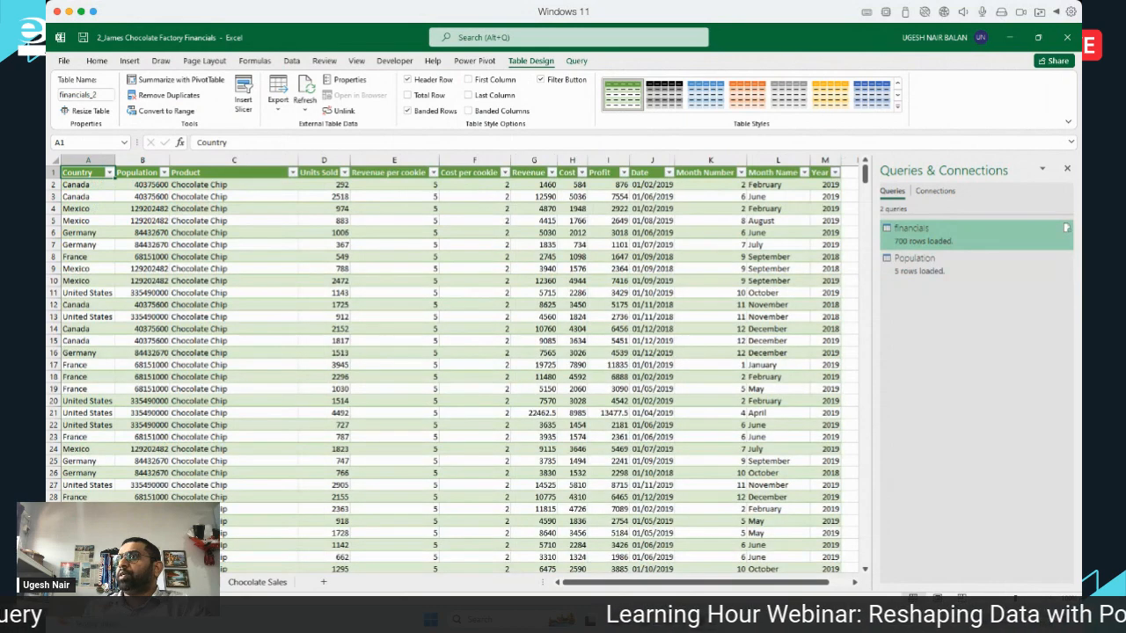
click(141, 159)
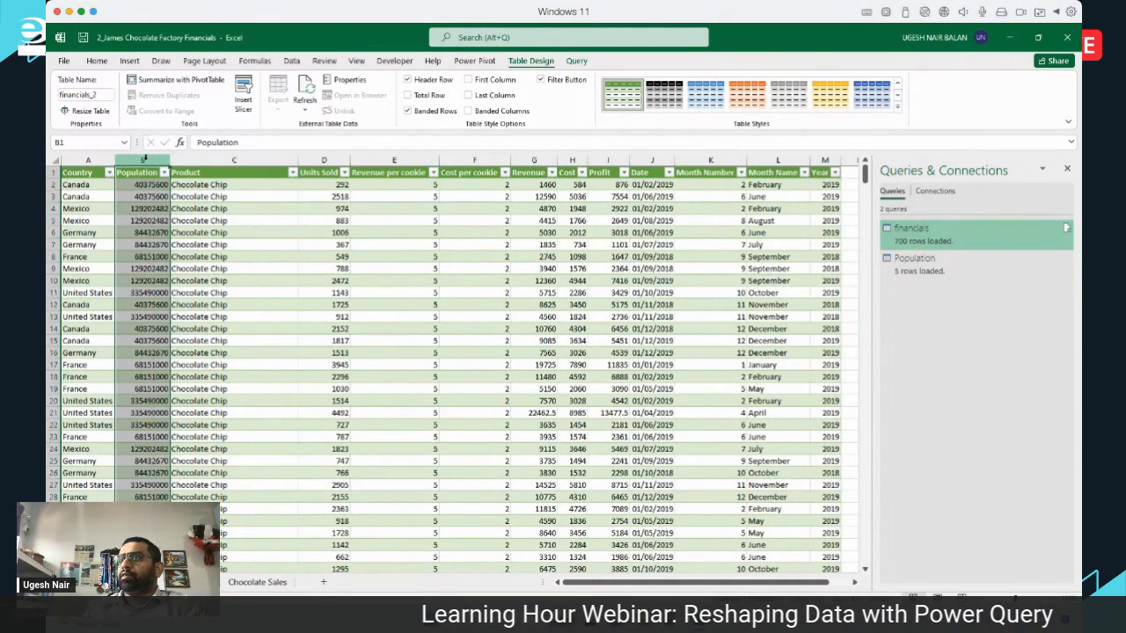
double_click(170, 159)
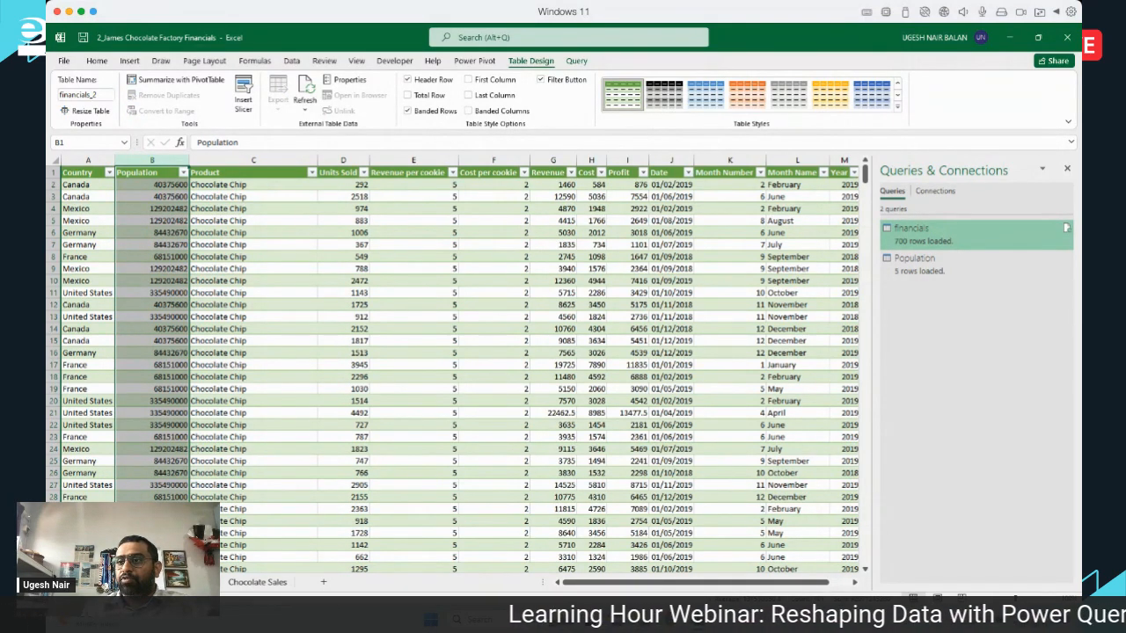
click(133, 583)
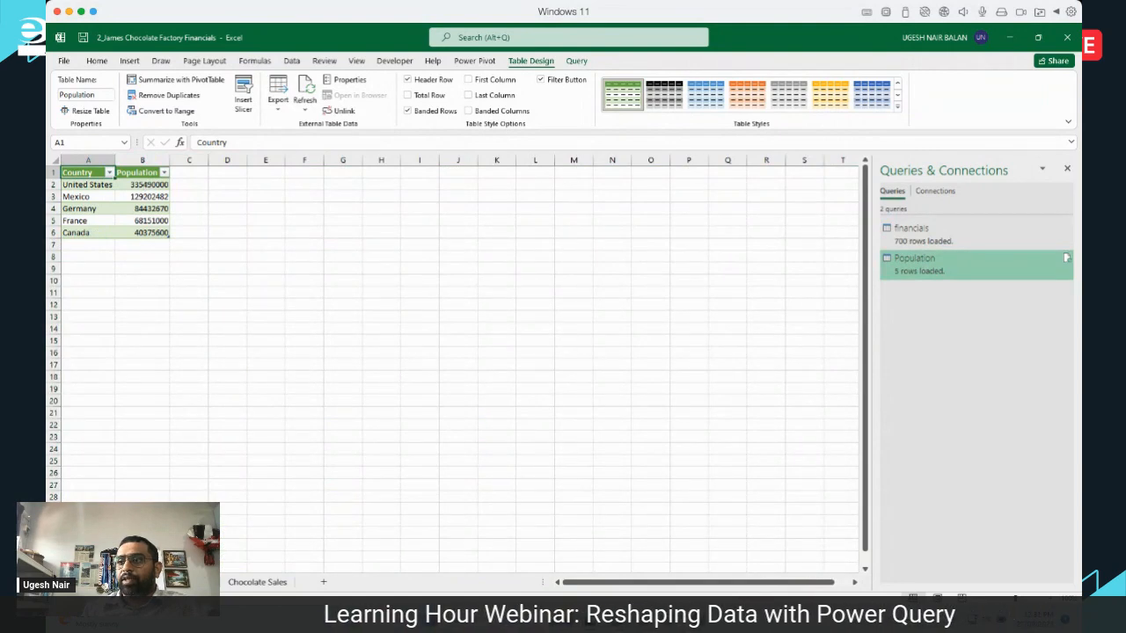
click(1056, 233)
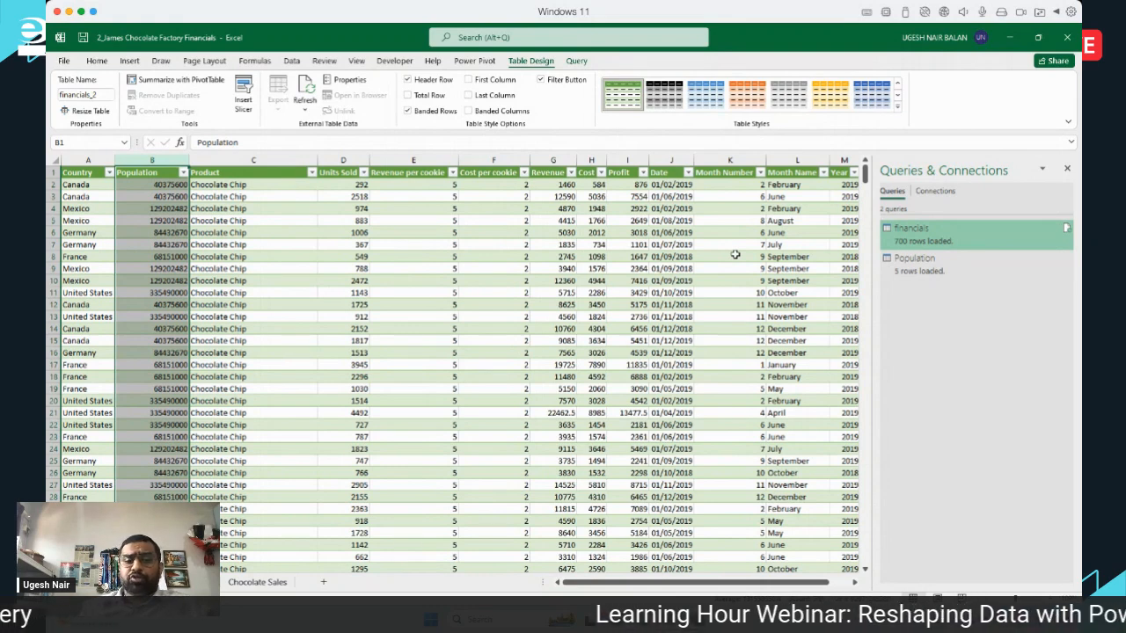
Close the 2_James Chocolate Factory Financials workbook, saving its changes.
key(super+Tab)
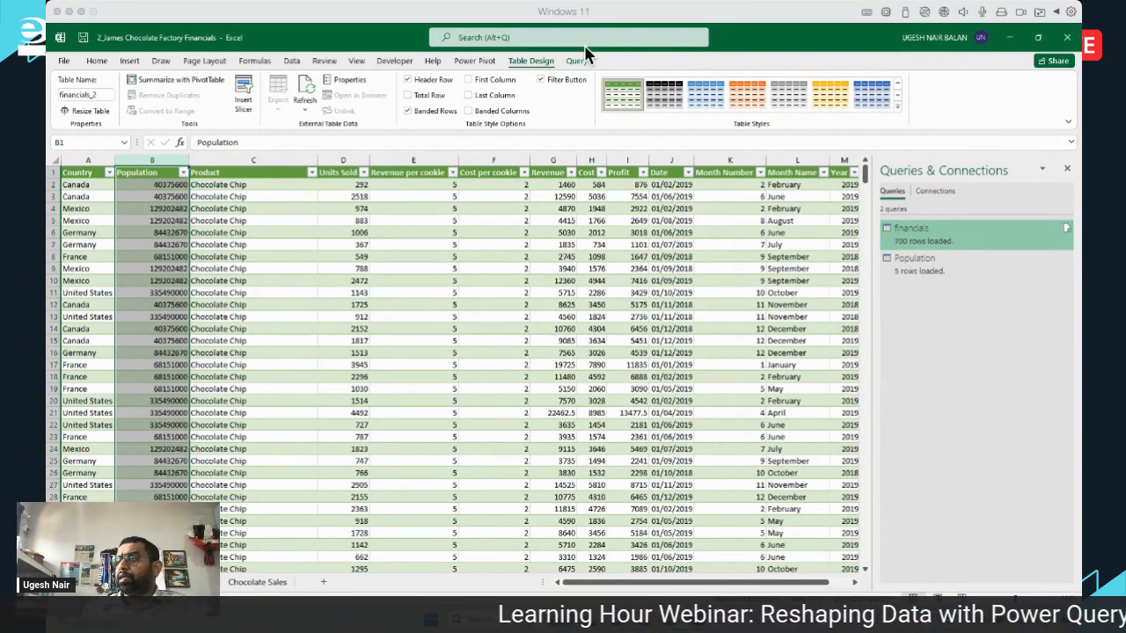
click(473, 62)
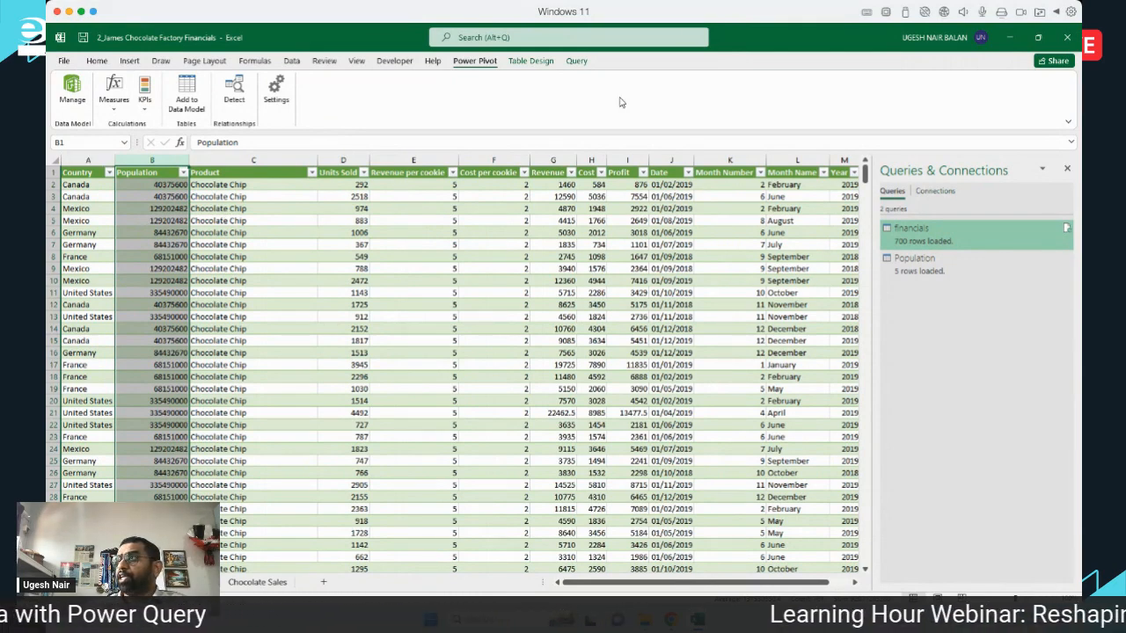
click(1066, 39)
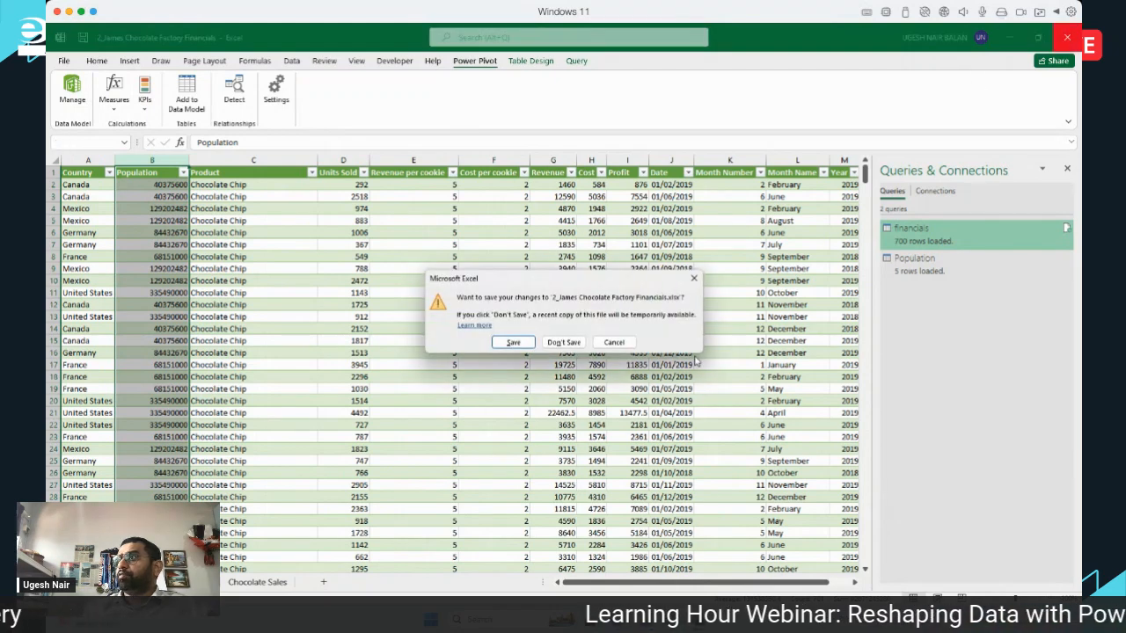
click(517, 341)
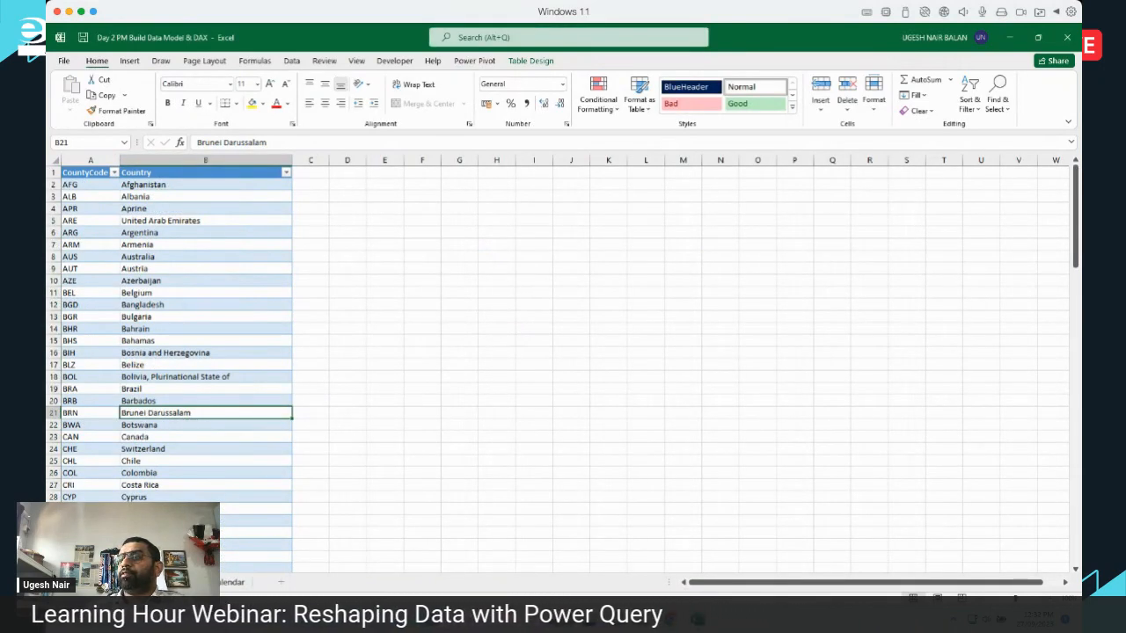
Review the country, product and calendar date tables in the Day 2 PM Build Data Model & DAX workbook.
click(95, 306)
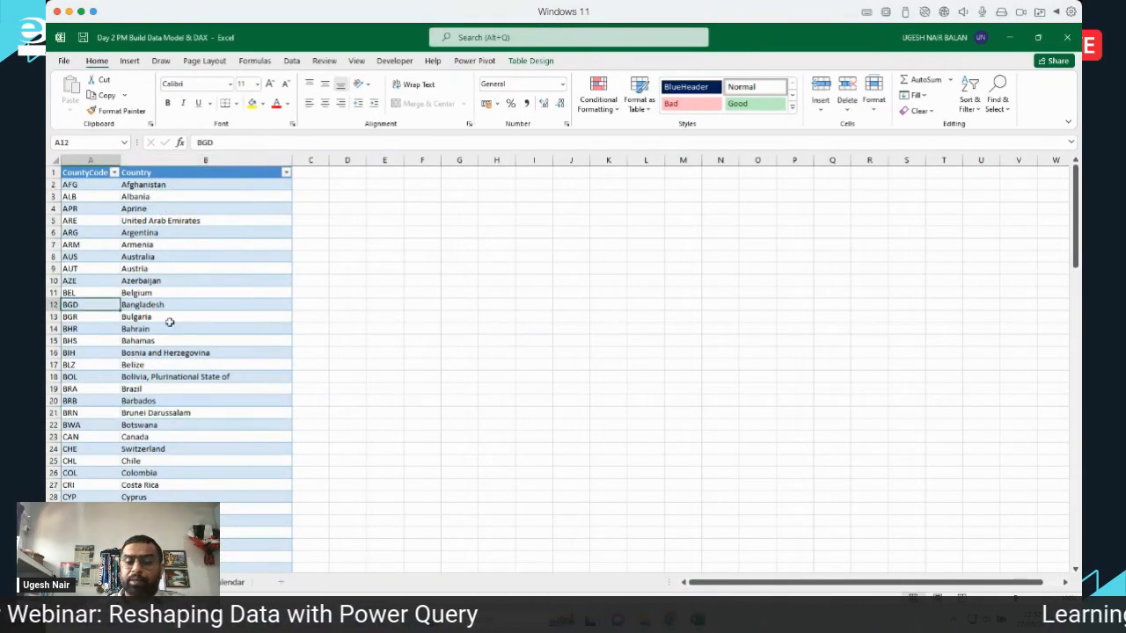
click(183, 583)
click(151, 375)
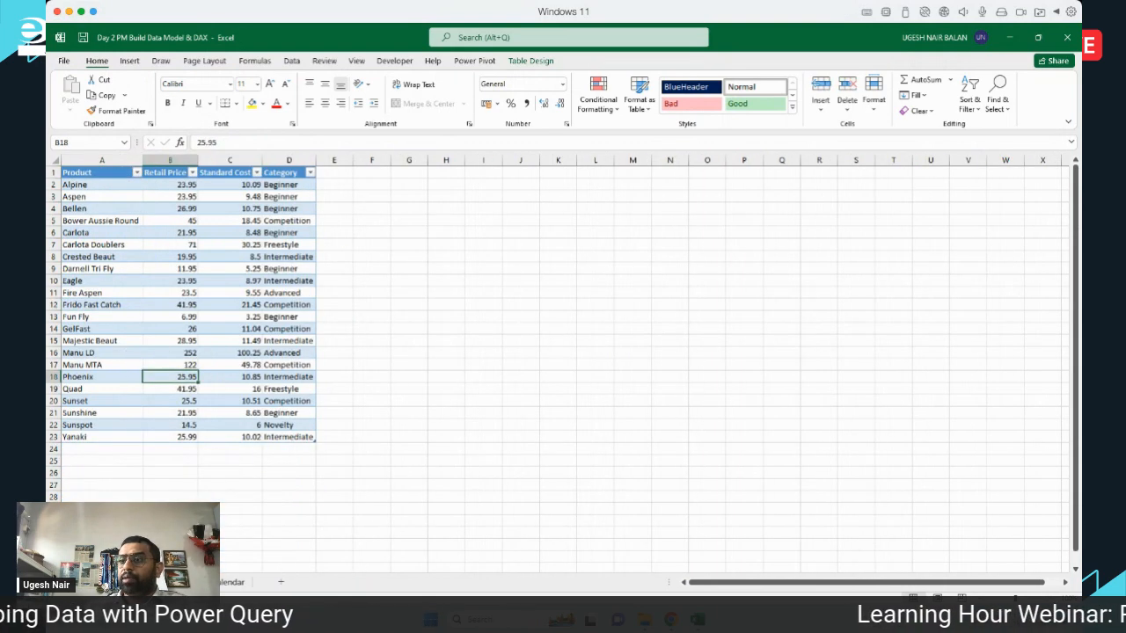
click(232, 583)
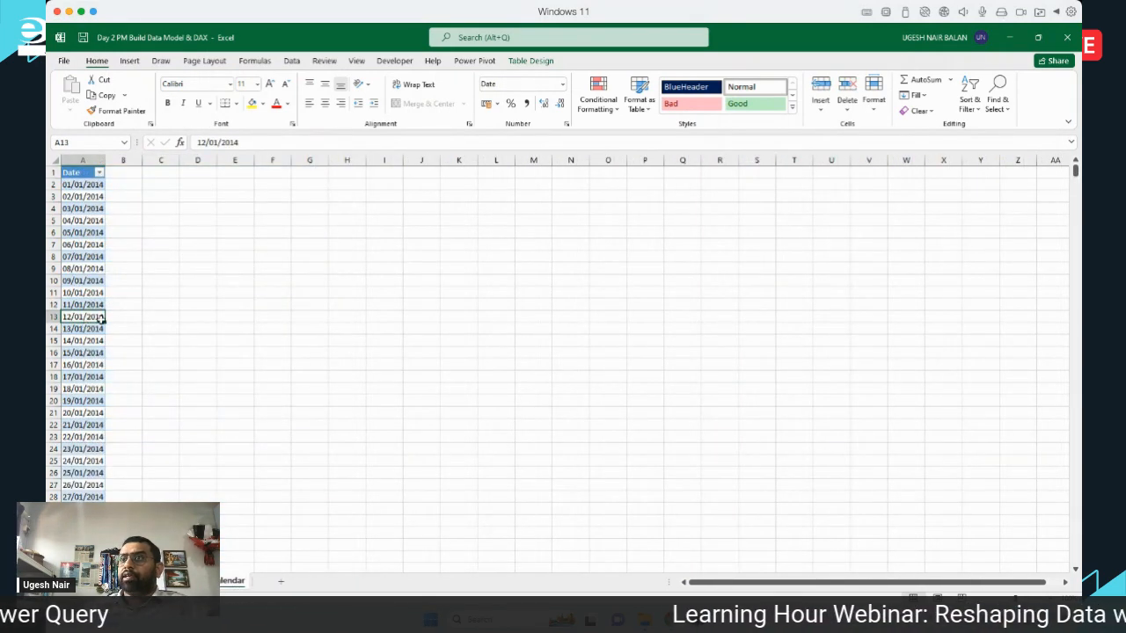
click(83, 185)
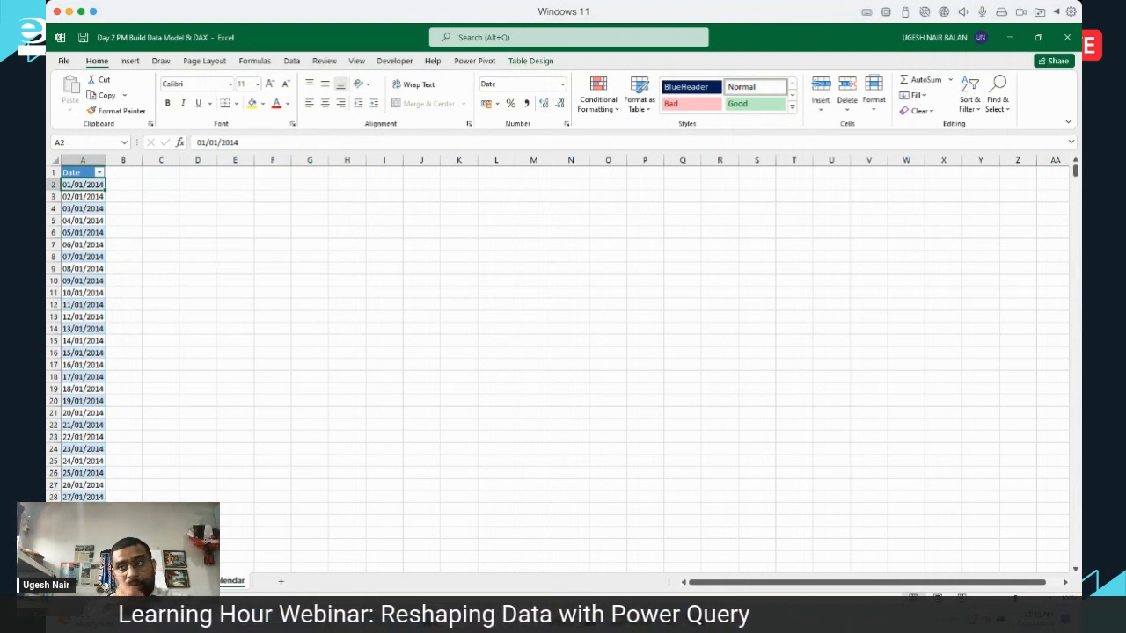
scroll(291, 485, down, 1)
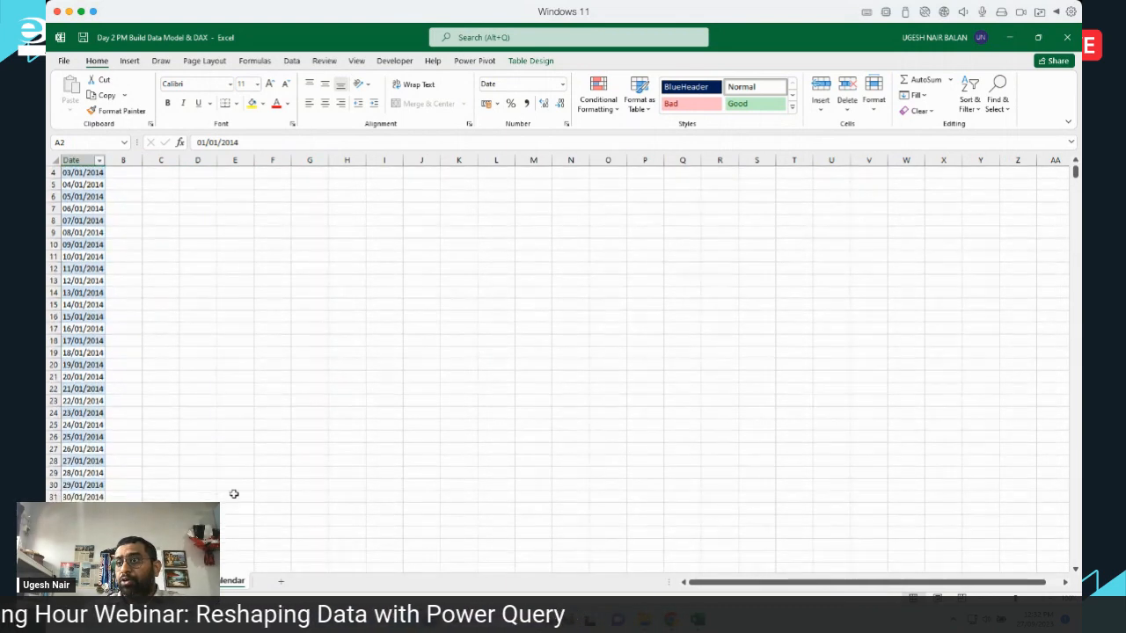
Minimize the workbook, close the Wikipedia browser window, and open the Start folder inside Day 1 PM FlyingBoom in File Explorer.
click(1012, 37)
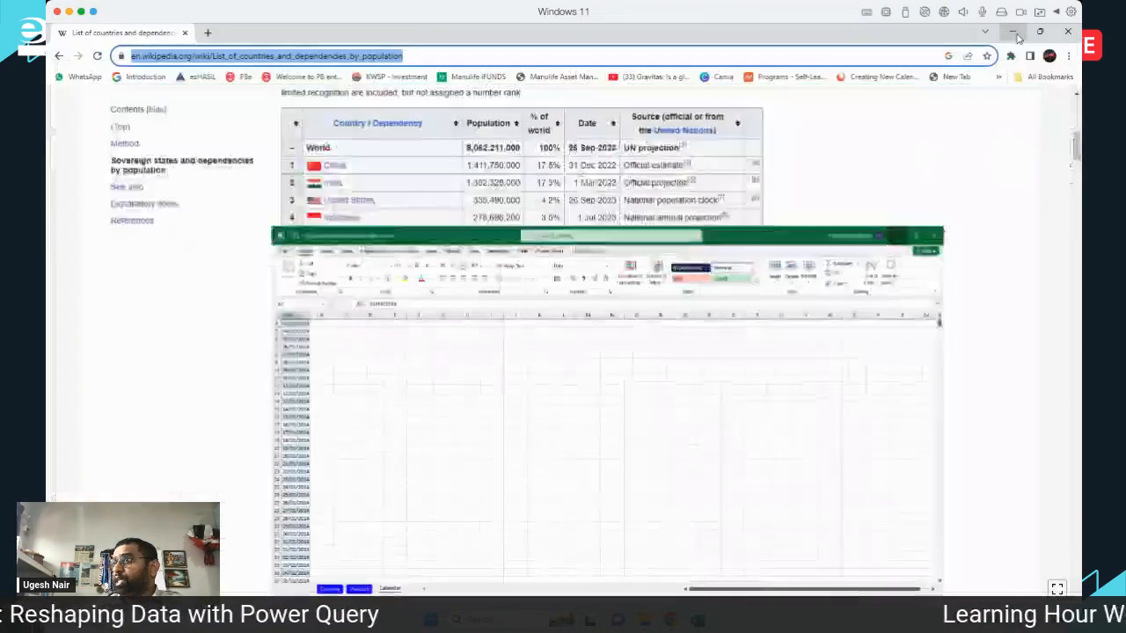
click(1068, 32)
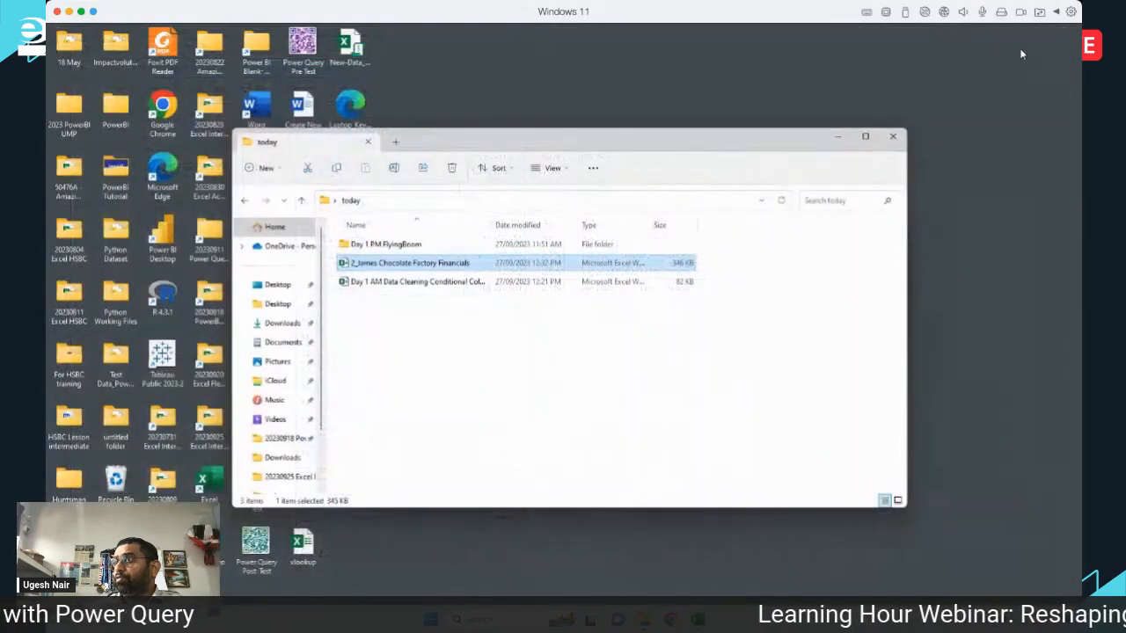
key(Up)
key(Return)
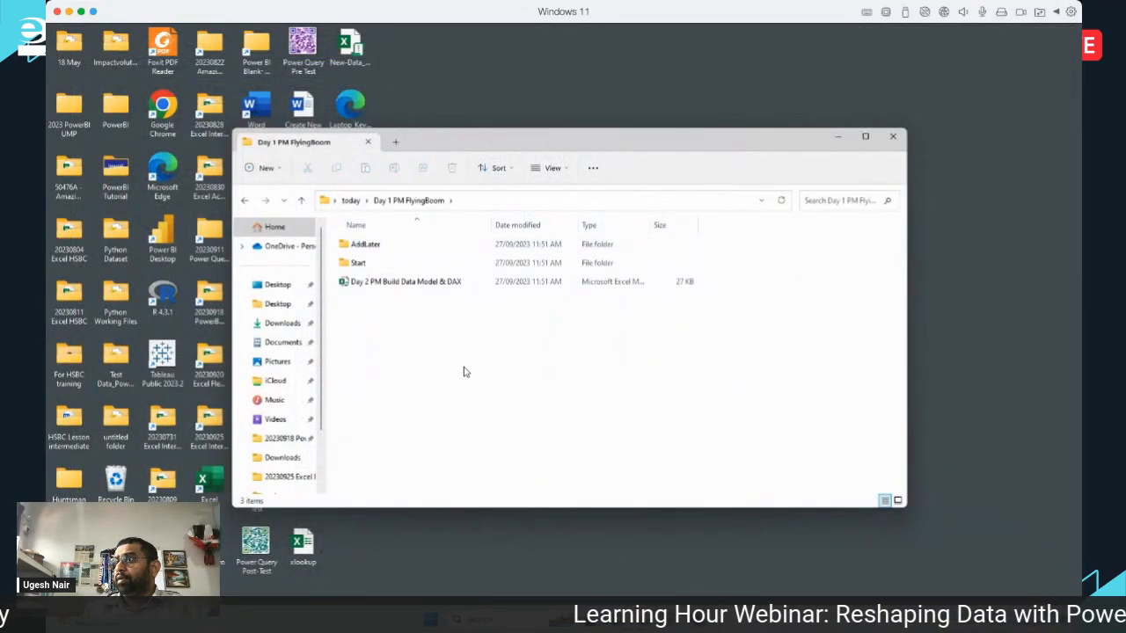
double_click(356, 266)
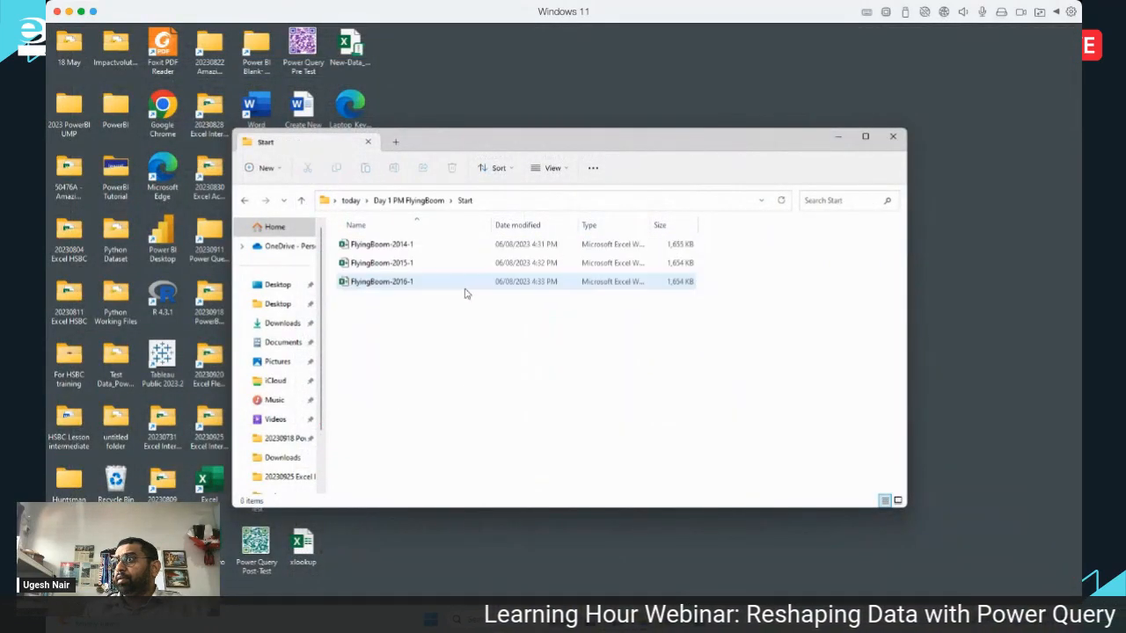
Open the FlyingBoom-2014-1, FlyingBoom-2015-1 and FlyingBoom-2016-1 workbooks together in Excel and inspect the 2016 sales rows.
click(398, 250)
shift+click(399, 280)
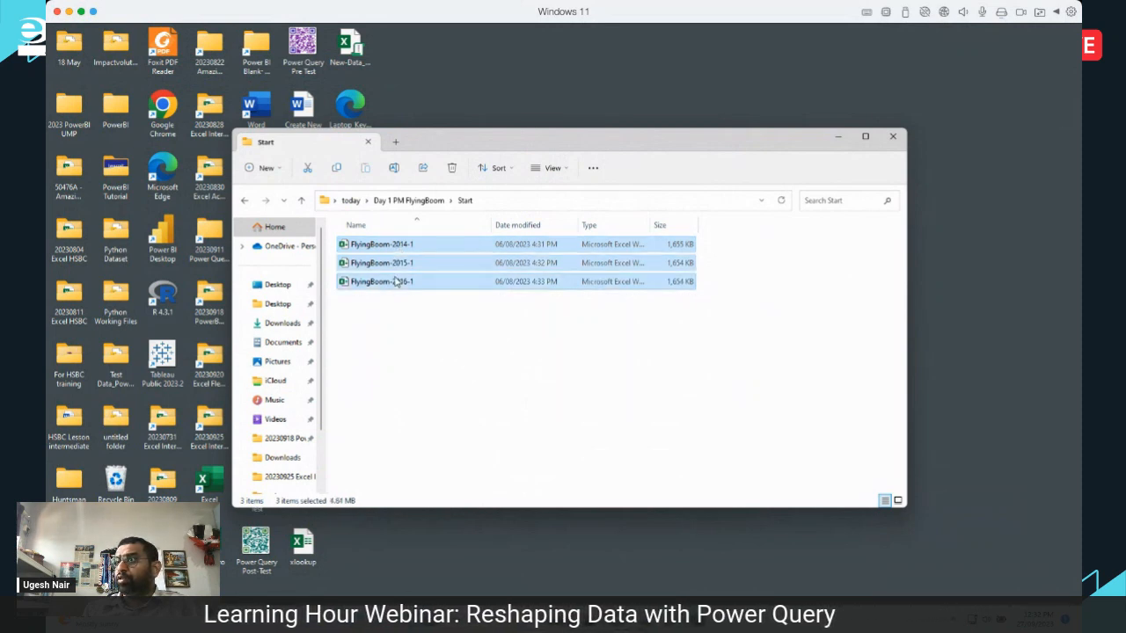
right_click(378, 248)
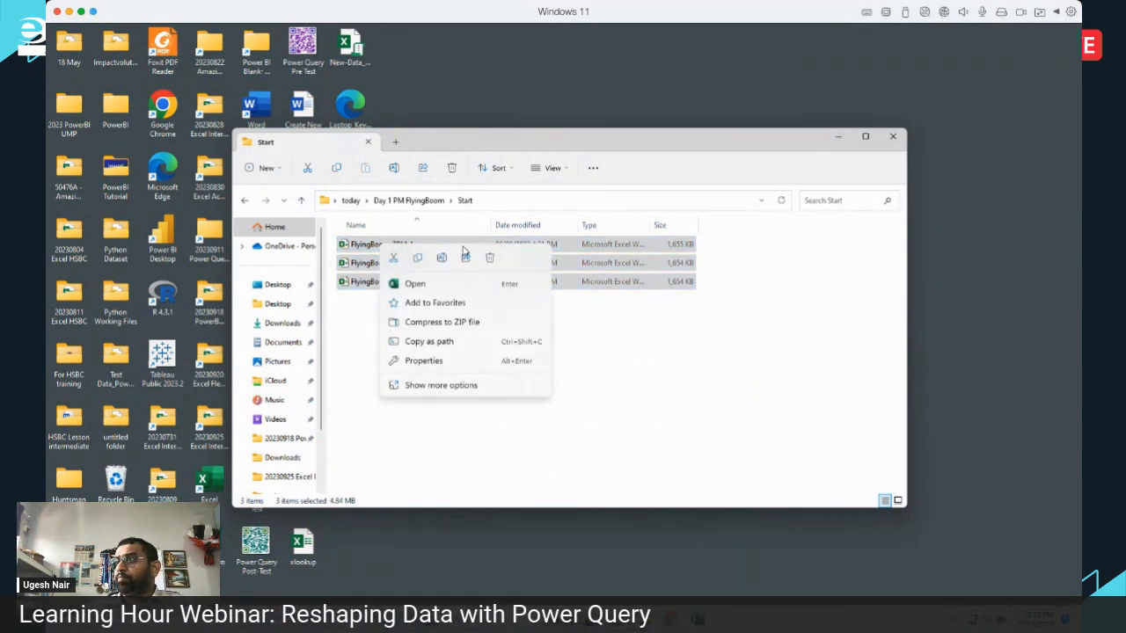
click(413, 284)
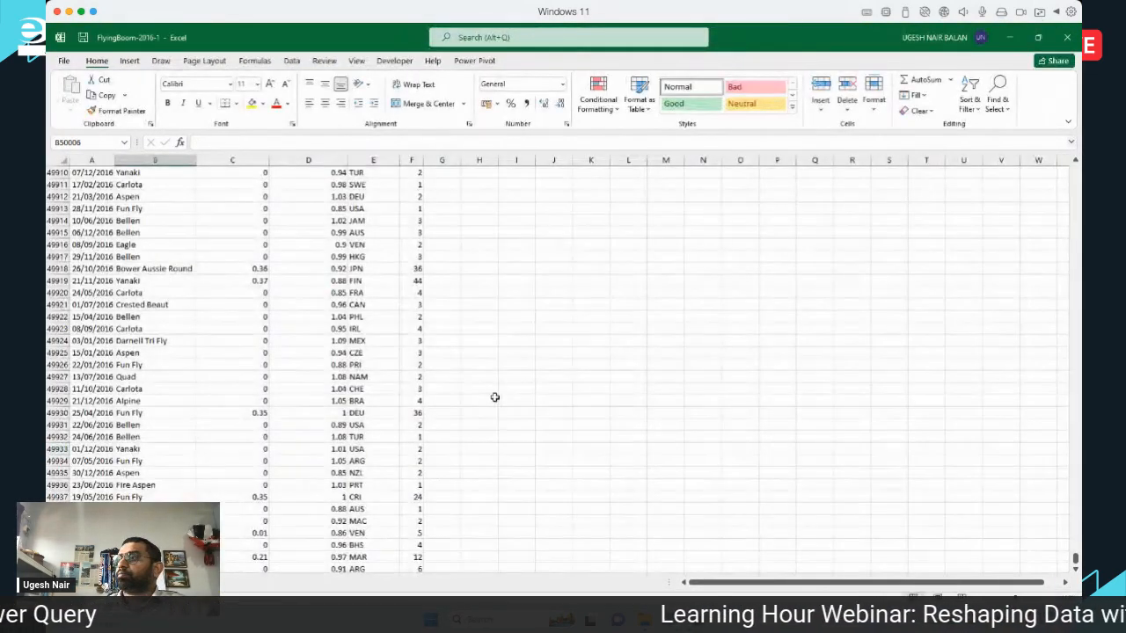
click(128, 410)
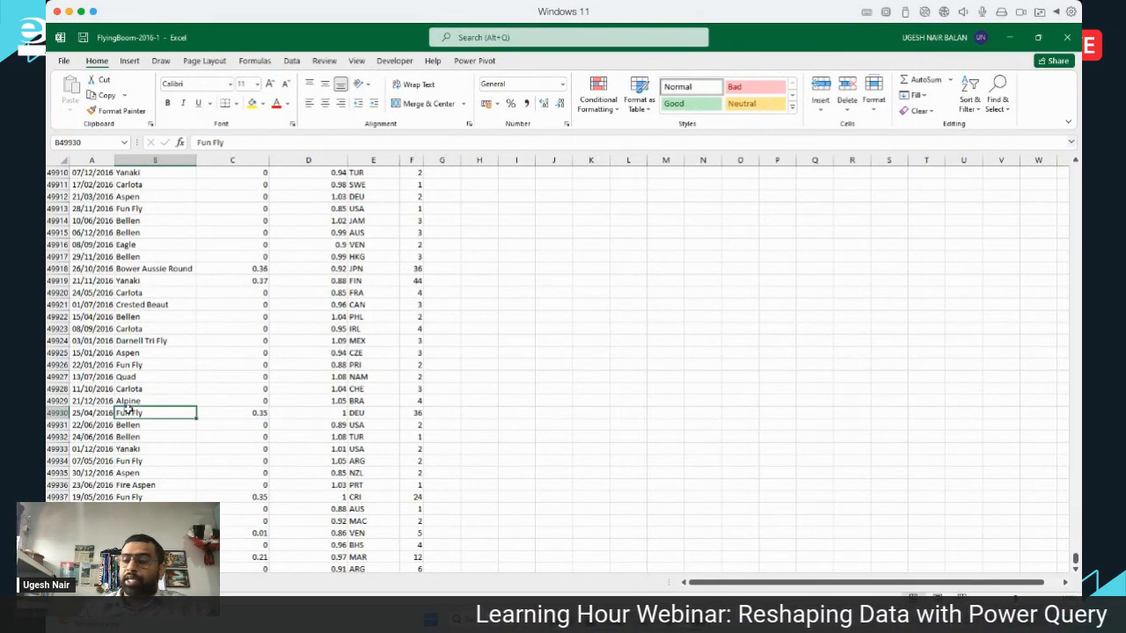
Return to the first sales rows of the FlyingBoom-2016-1 workbook and reduce it to a smaller window.
key(ctrl+shift+Up)
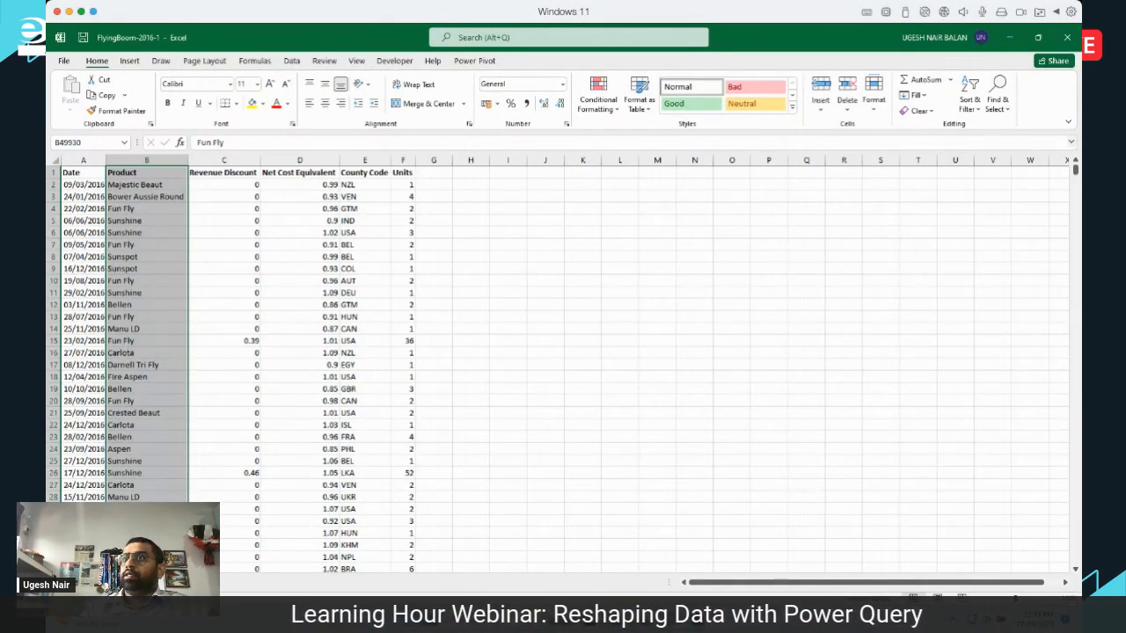
click(81, 183)
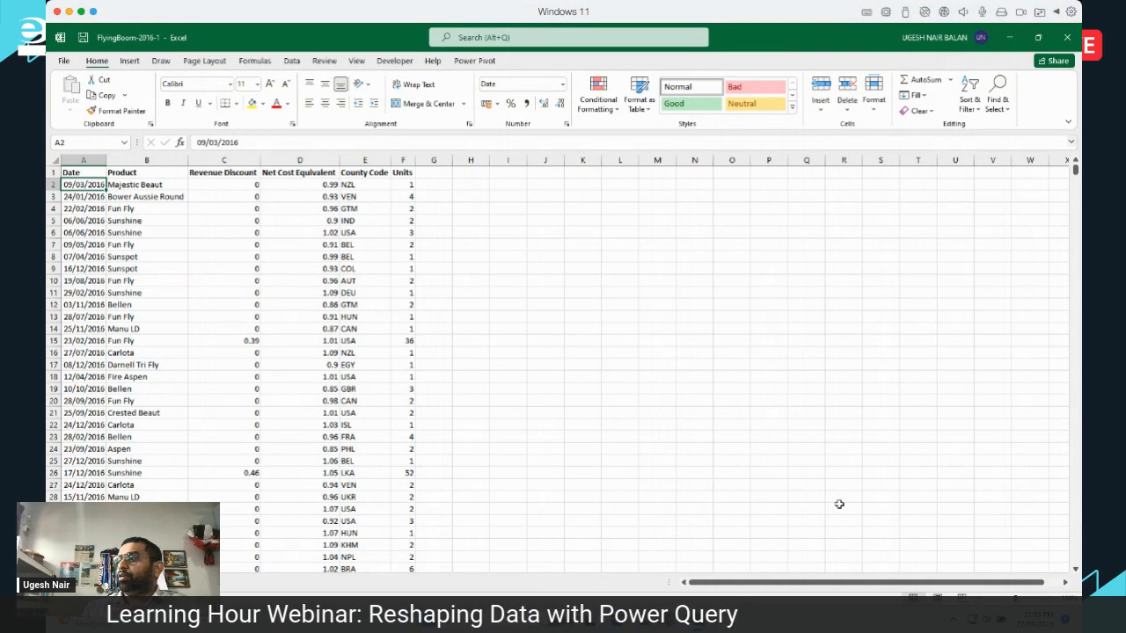
click(1037, 37)
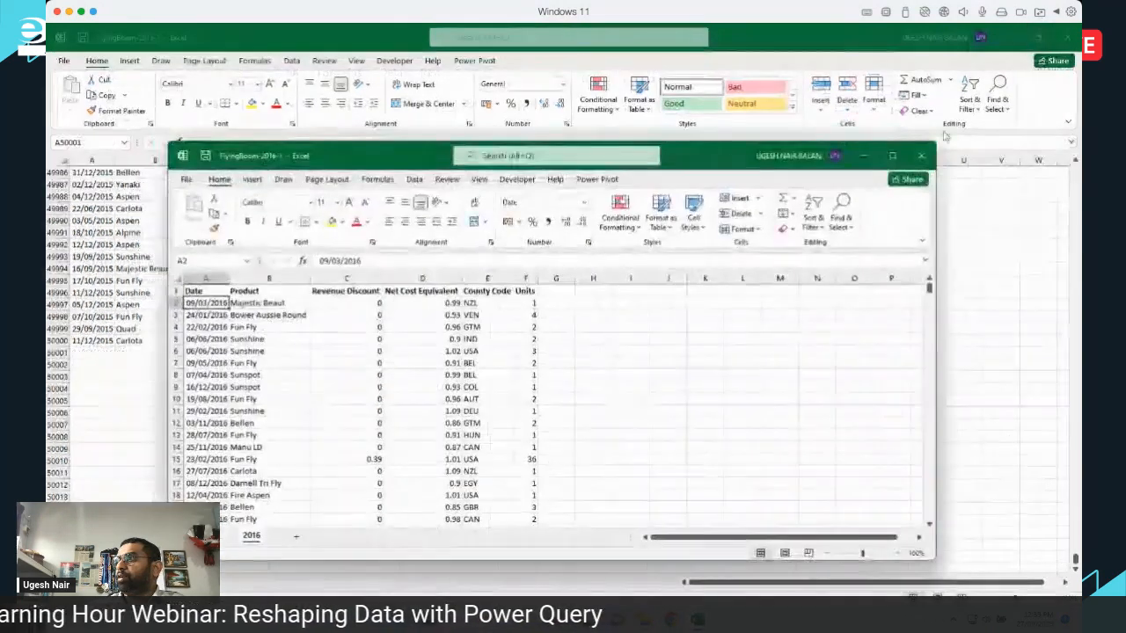
Bring up FlyingBoom-2015-1, view its header and first sales rows, and reduce it to a smaller window.
click(983, 342)
click(239, 315)
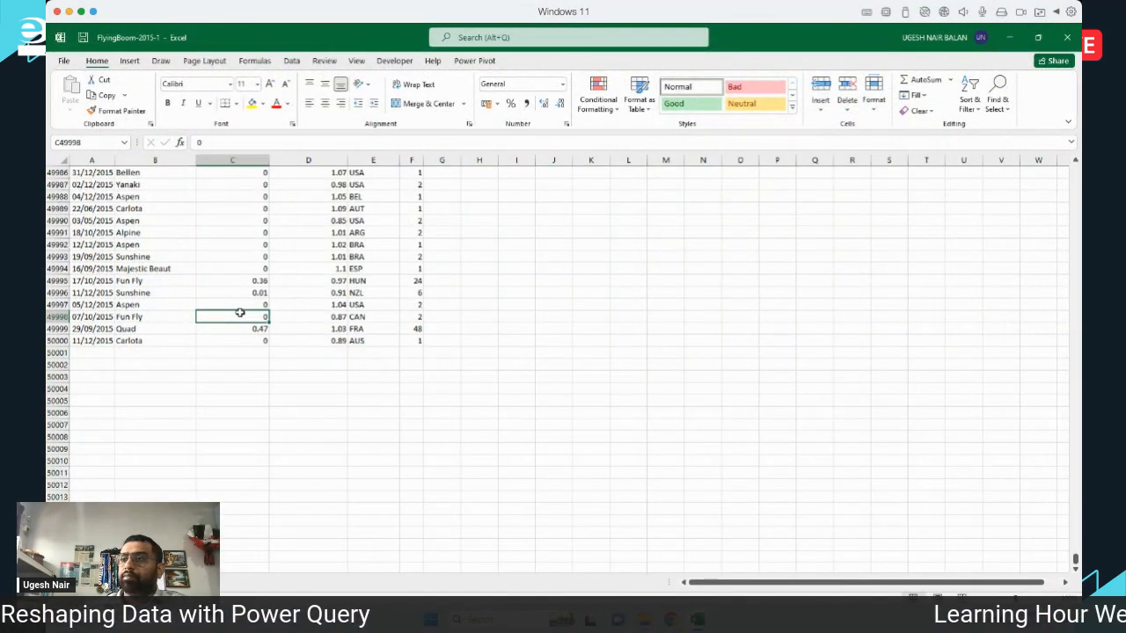
key(ctrl+Home)
click(239, 315)
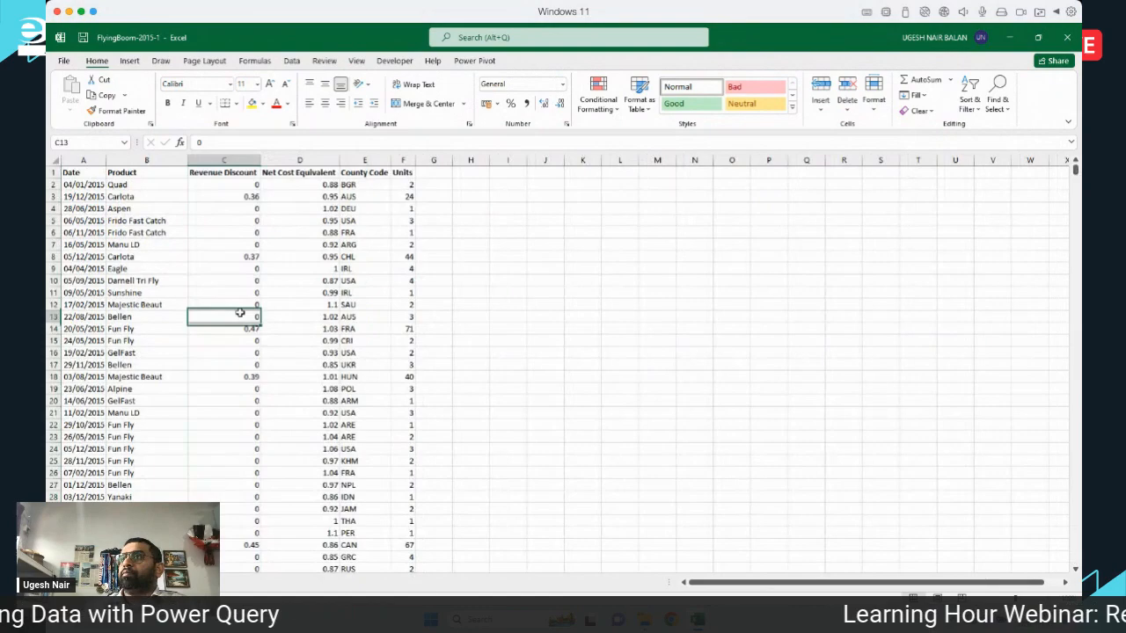
click(1038, 40)
Bring up FlyingBoom-2014-1, view its header and first sales rows, and reduce it to a smaller window.
click(985, 453)
click(183, 285)
key(ctrl+shift+Up)
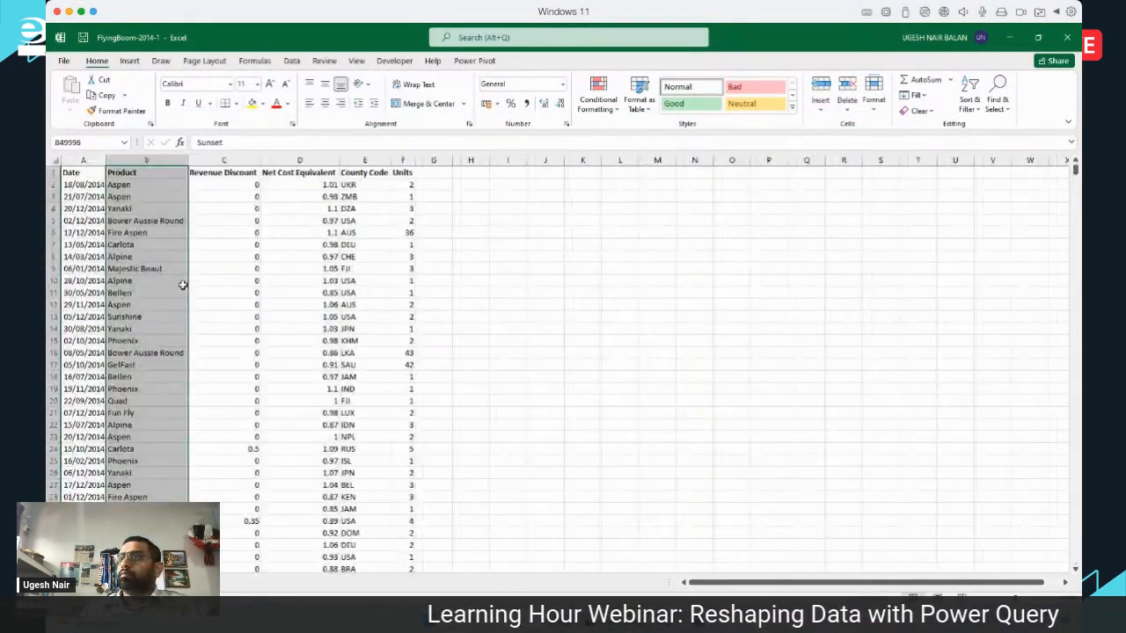
click(183, 207)
click(1038, 37)
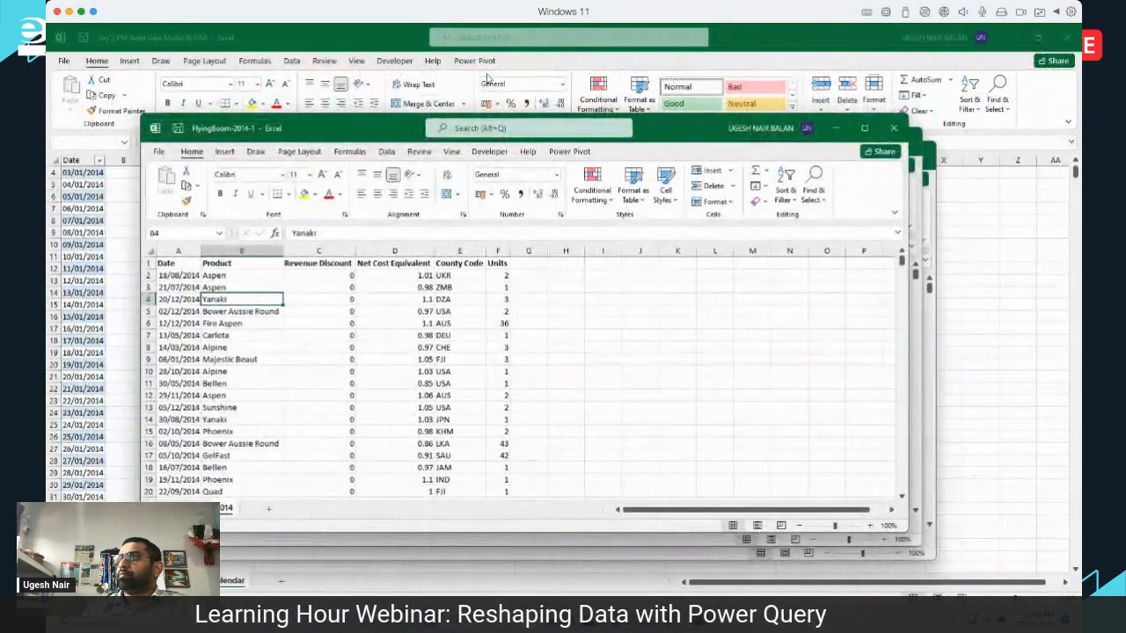
Arrange the 2014, 2015 and 2016 FlyingBoom workbook windows so their column headers can be compared.
drag(348, 126, 250, 61)
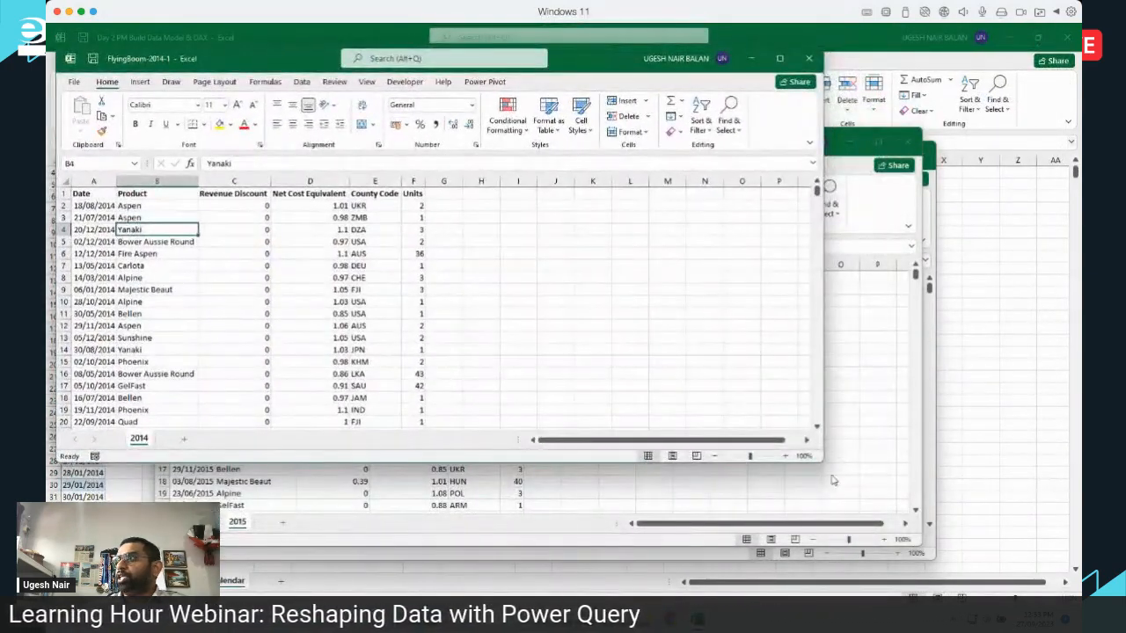
click(859, 417)
drag(377, 151, 679, 61)
click(660, 504)
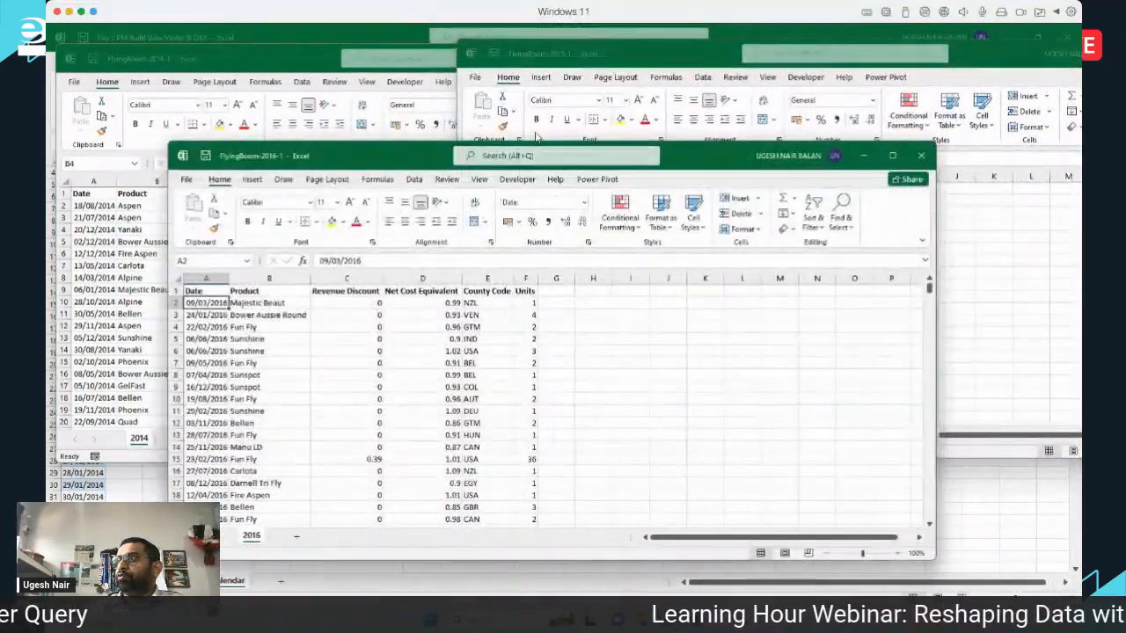
drag(726, 166, 725, 302)
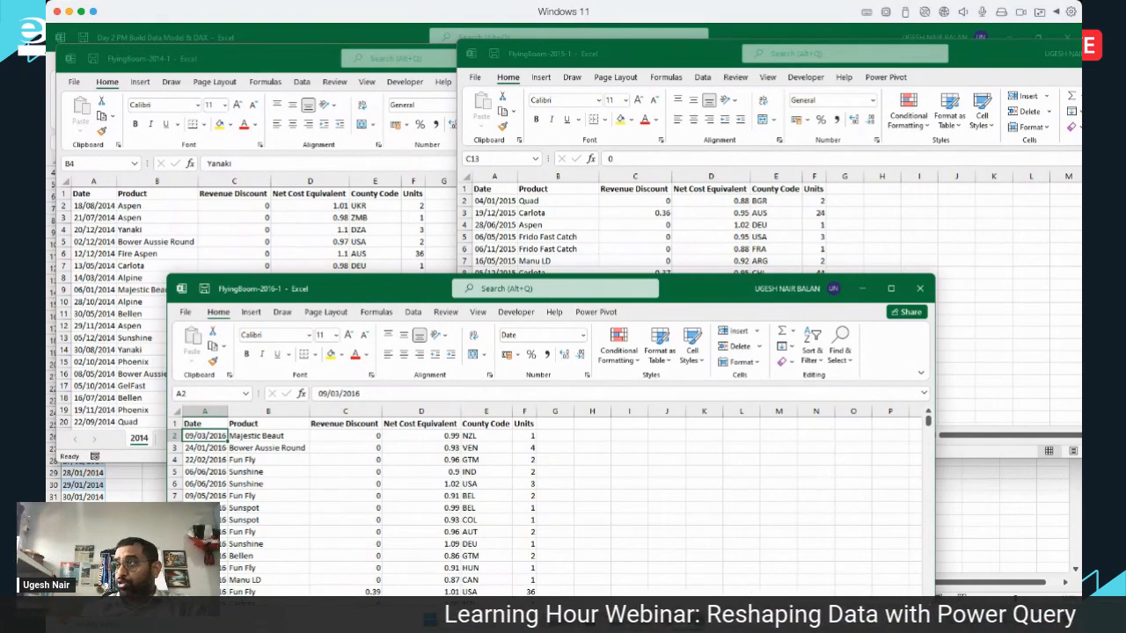
Close the FlyingBoom-2016-1, FlyingBoom-2015-1 and FlyingBoom-2014-1 workbooks.
click(920, 288)
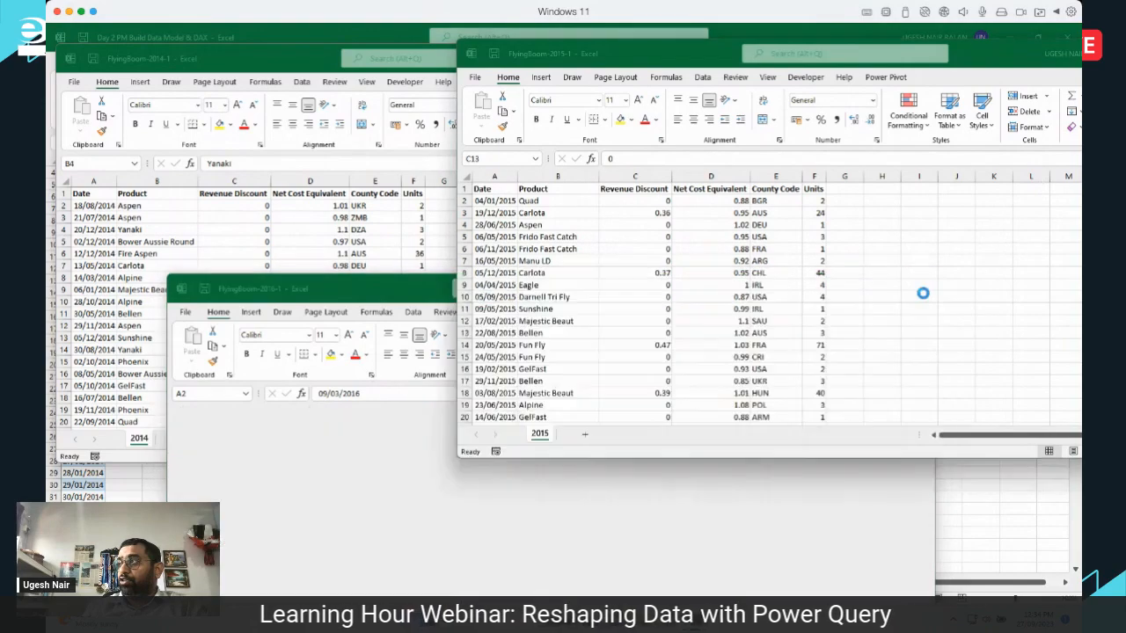
drag(972, 62, 600, 131)
click(837, 123)
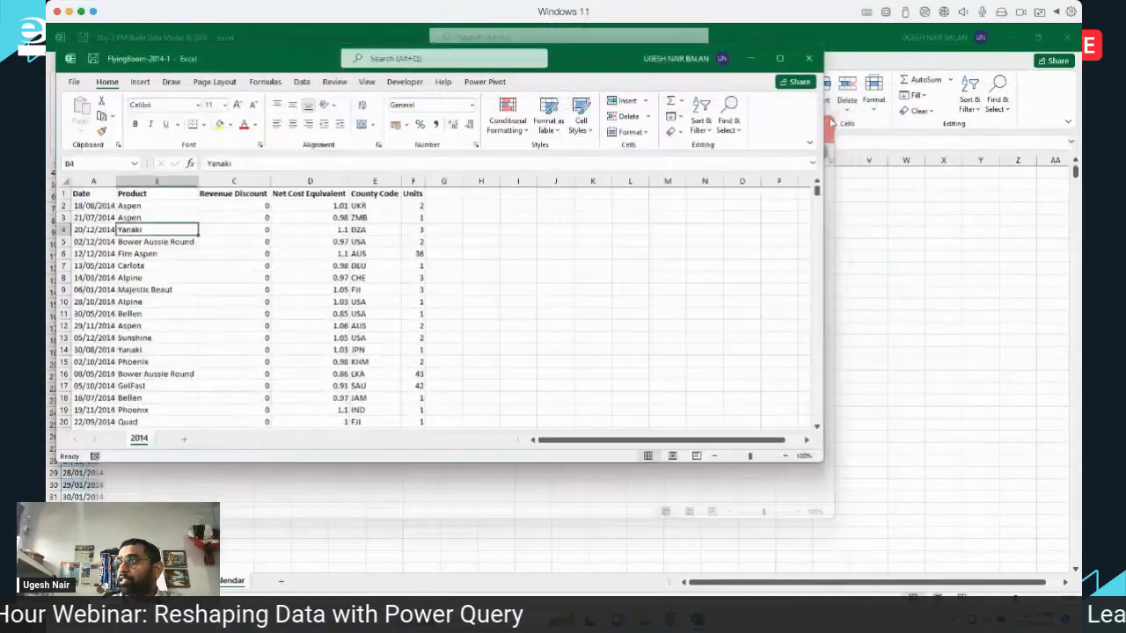
click(808, 58)
Check the Start folder's location within Day 1 PM FlyingBoom in File Explorer, and return to the Day 2 PM Build Data Model & DAX workbook in Excel.
mouse_move(698, 620)
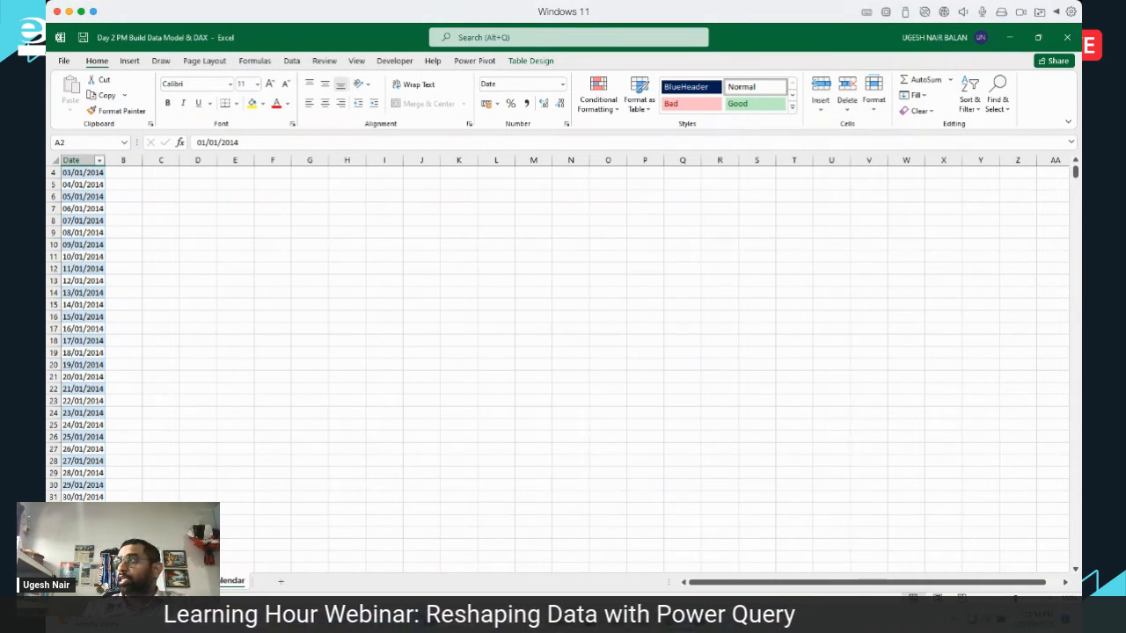
click(1010, 37)
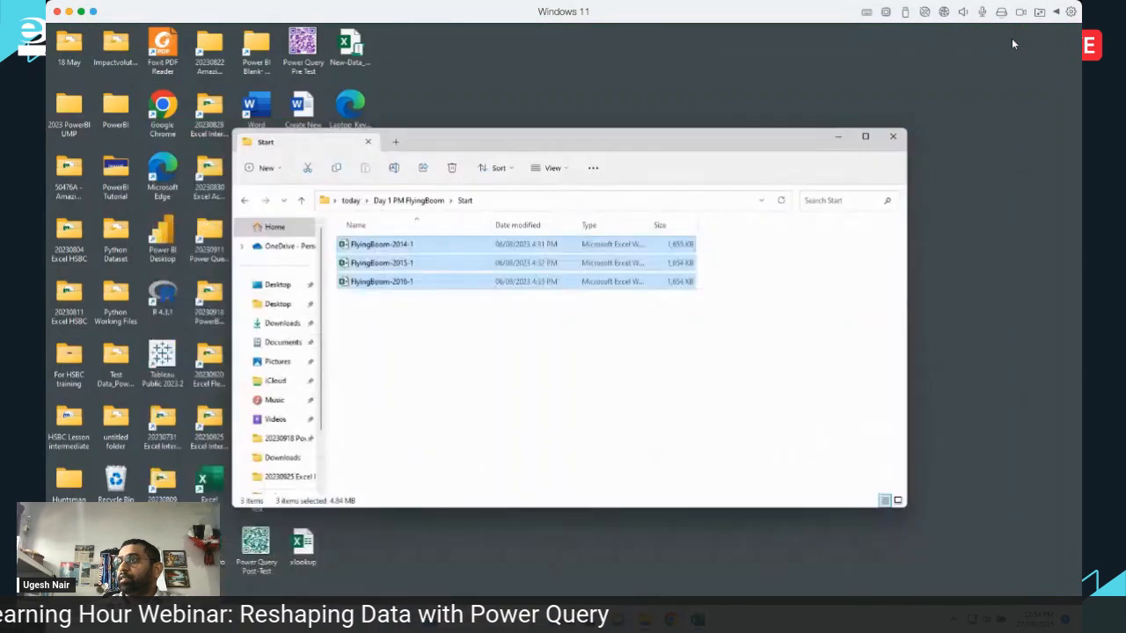
click(413, 384)
click(301, 201)
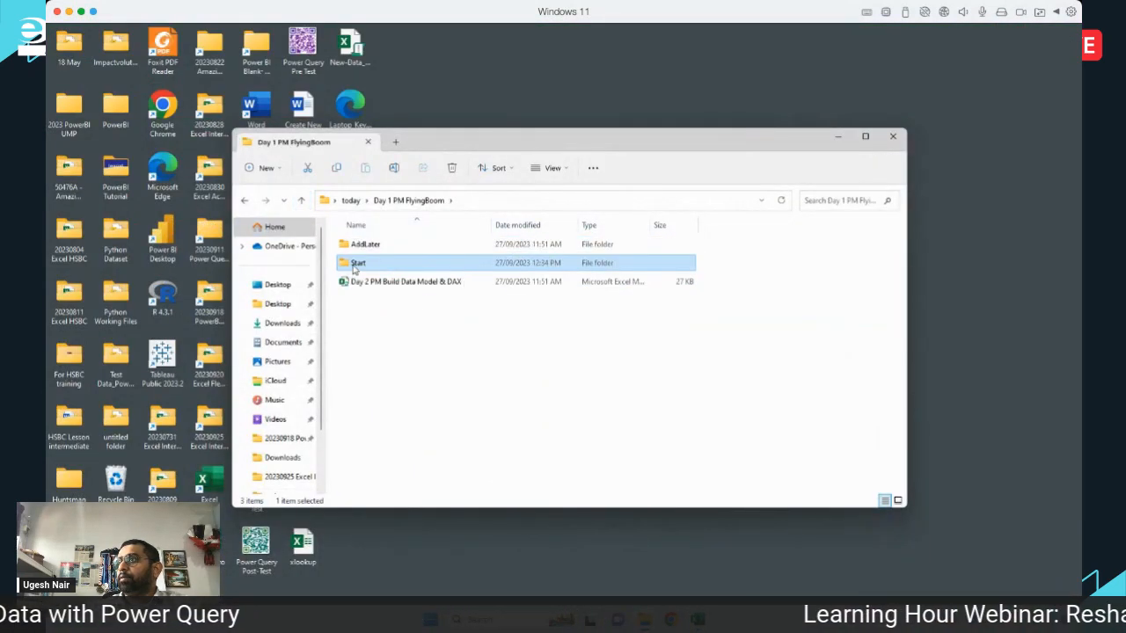
click(698, 619)
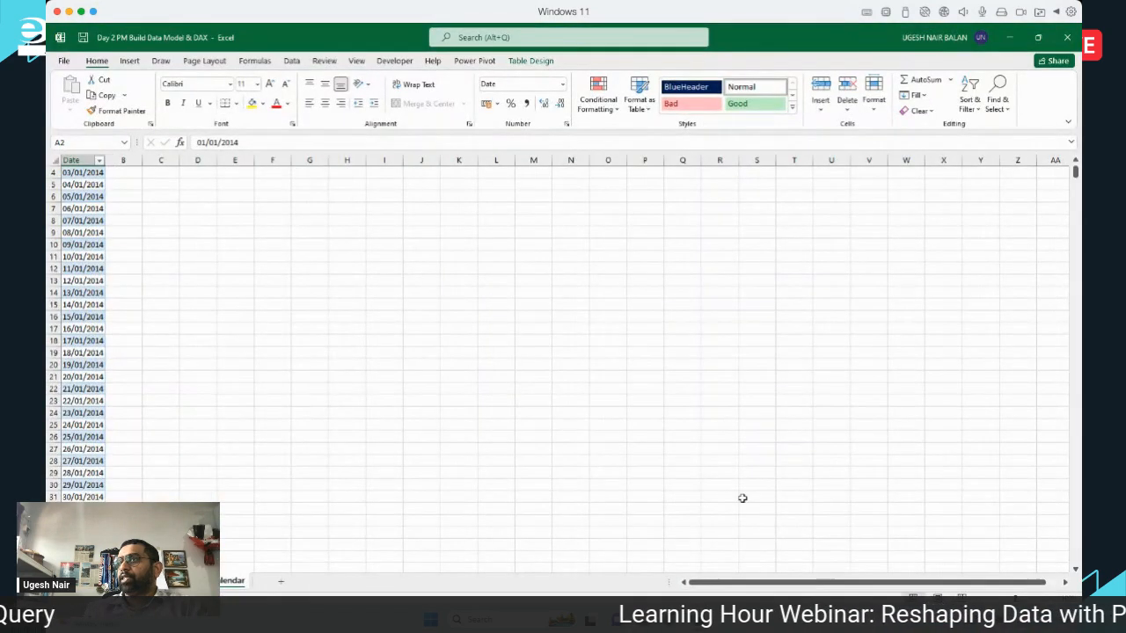
Get data from a folder, choosing Start in Desktop > today > Day 1 PM FlyingBoom as the source.
click(299, 303)
click(291, 61)
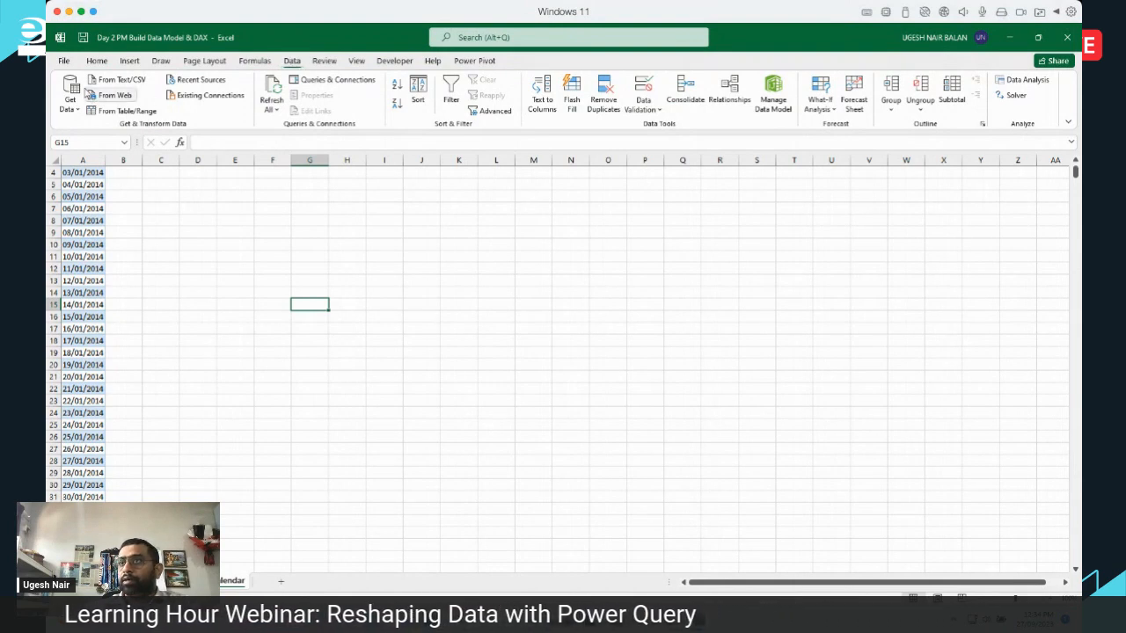
click(75, 107)
mouse_move(114, 131)
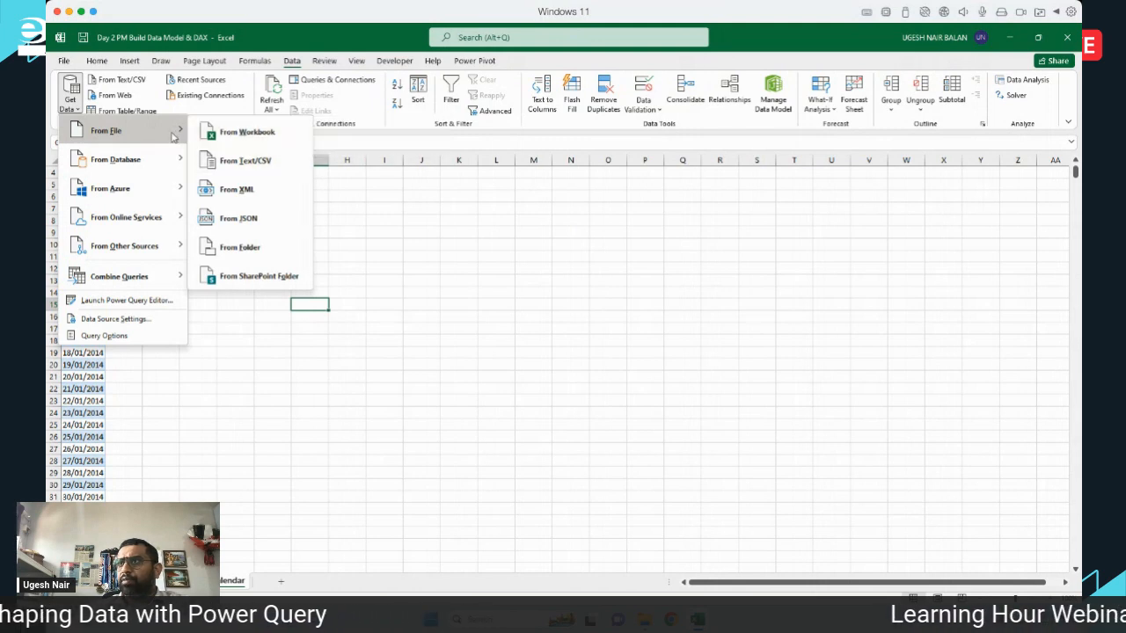
click(222, 246)
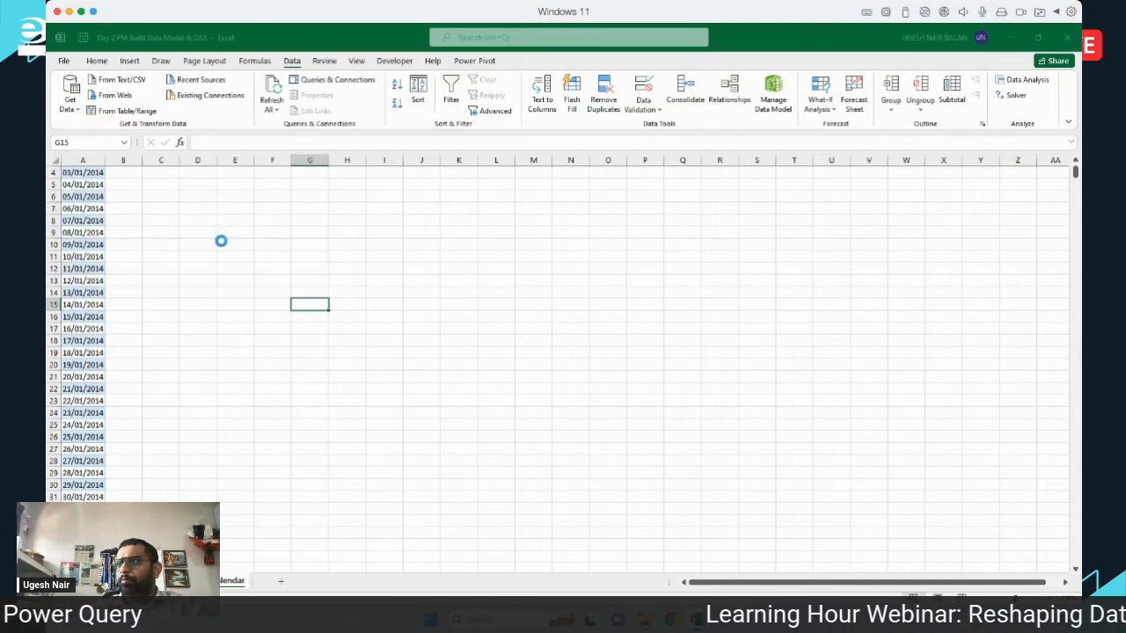
click(96, 160)
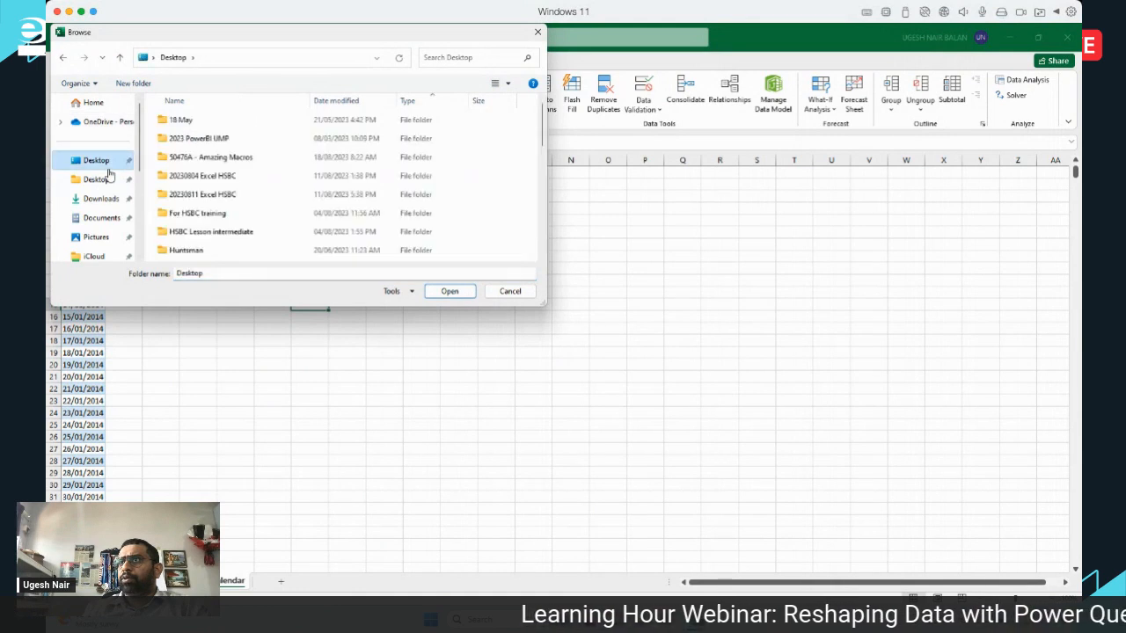
click(193, 232)
key(t)
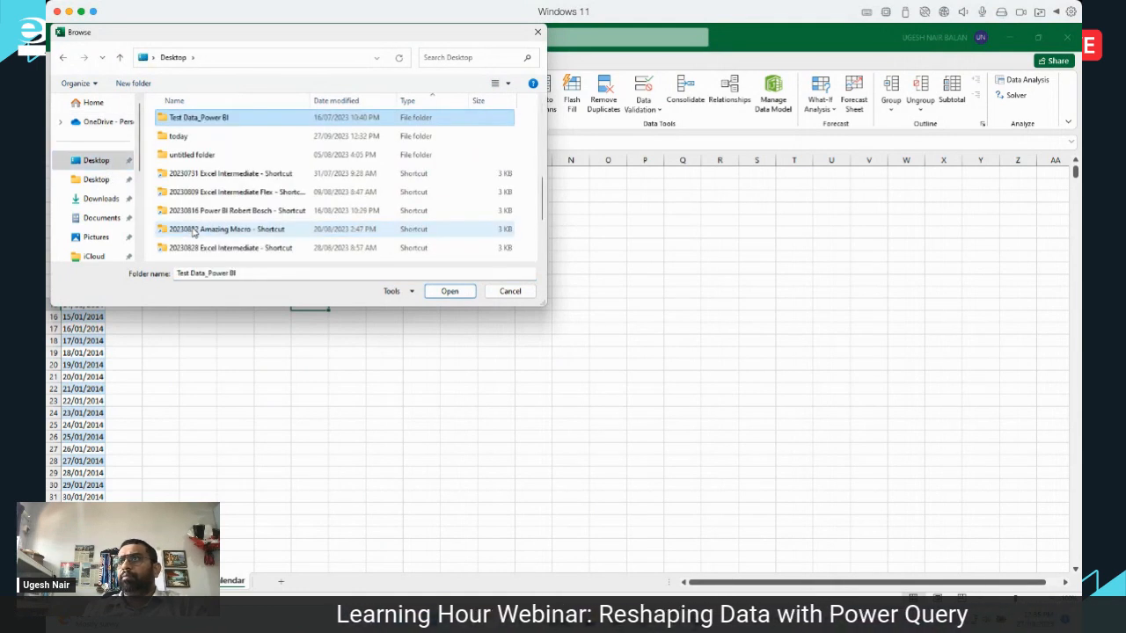
double_click(176, 138)
click(187, 123)
double_click(186, 128)
double_click(176, 139)
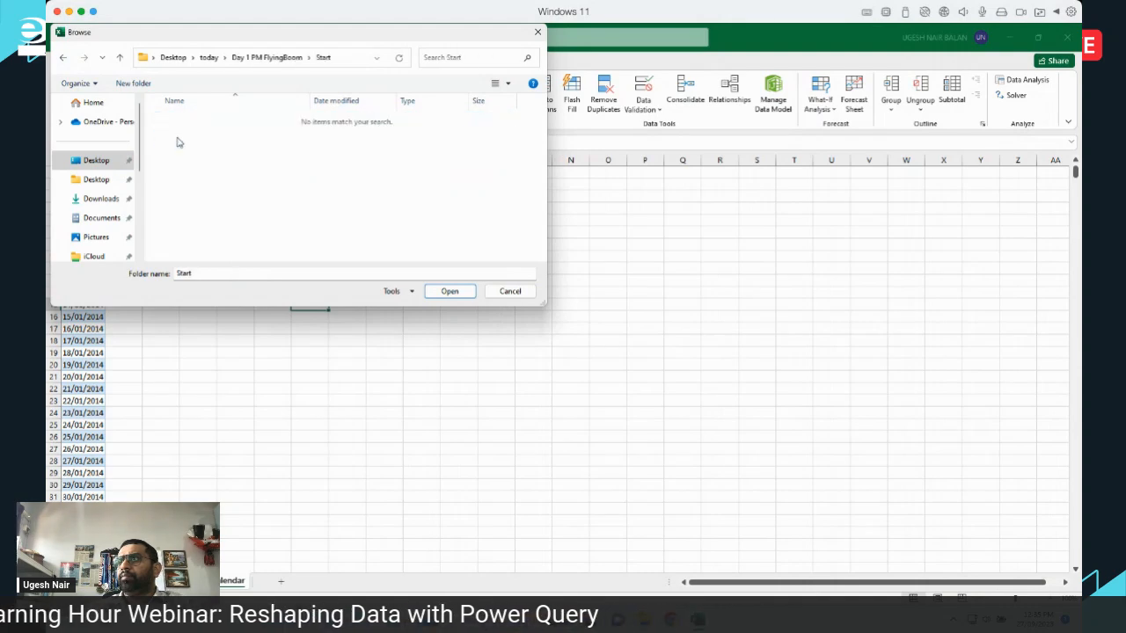
click(435, 296)
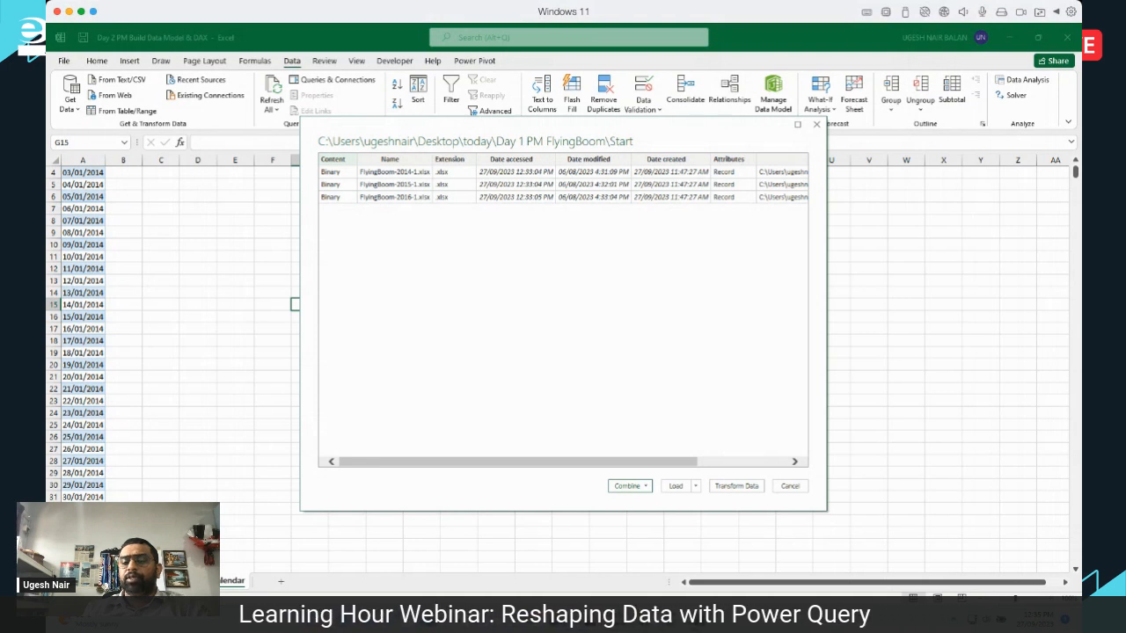
Open the folder's file list for transformation in Power Query Editor and rename the query to transaction.
click(736, 486)
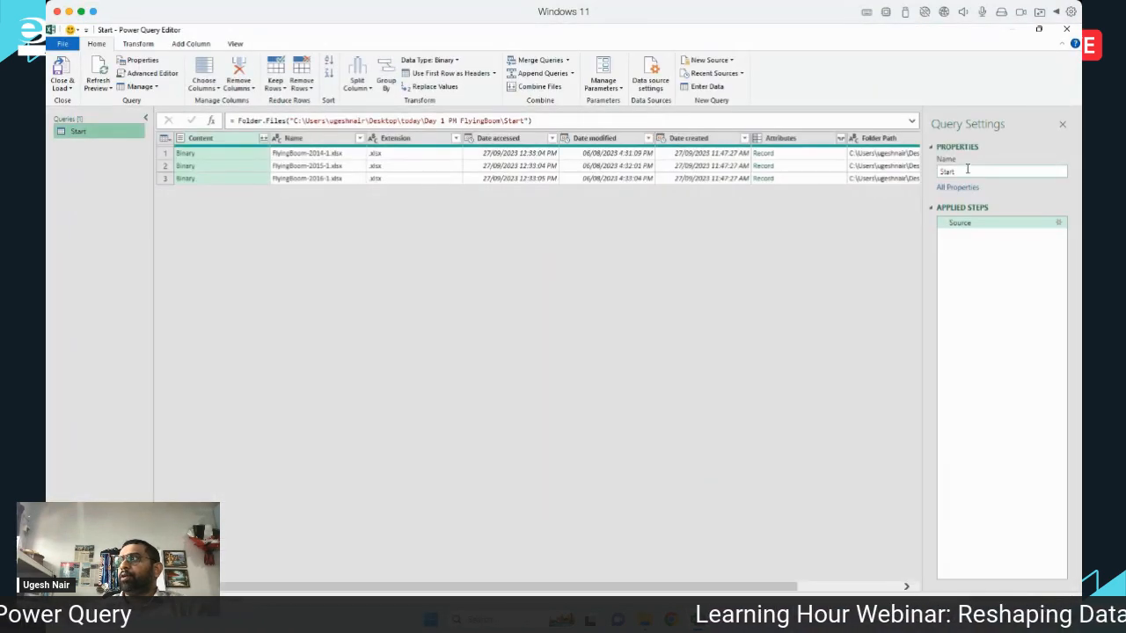
click(967, 170)
double_click(968, 171)
text(tran)
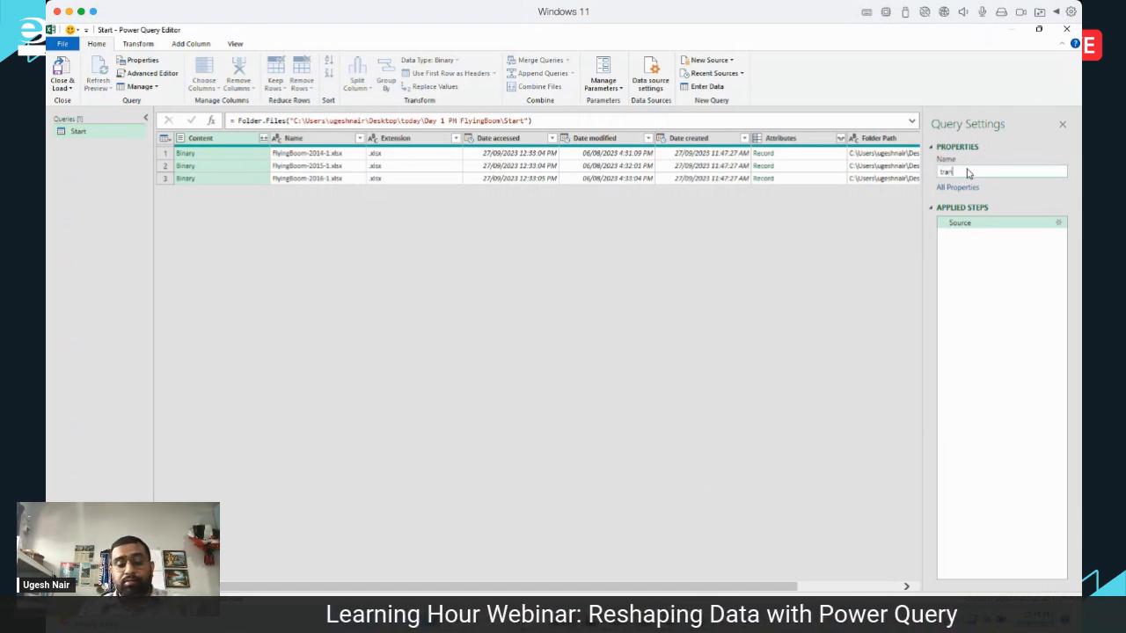
text(sact)
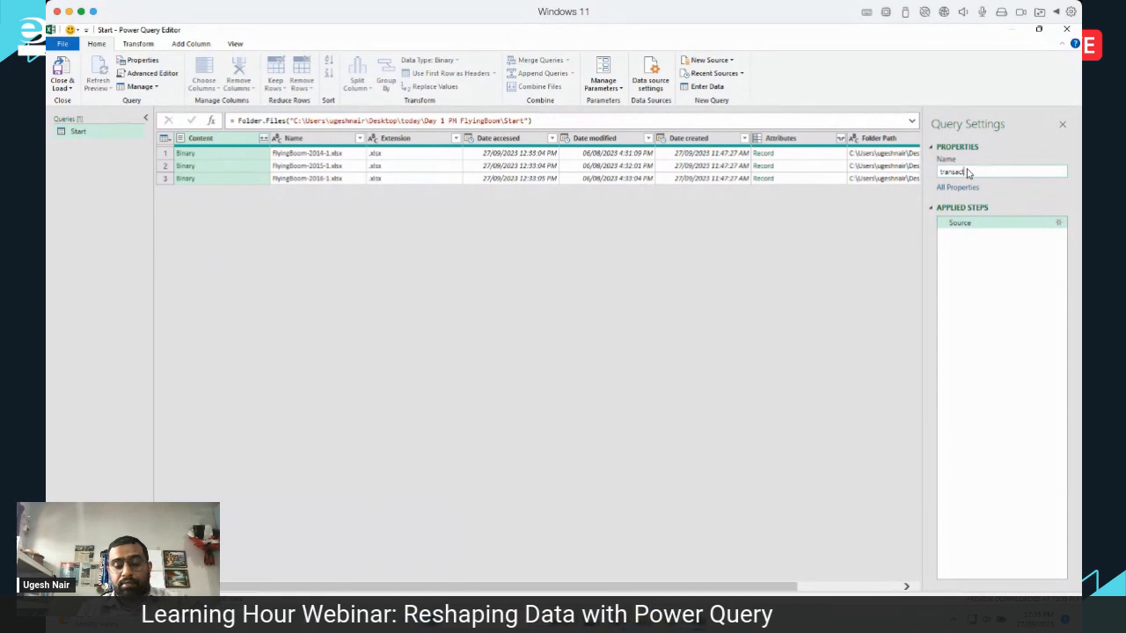
text(ion)
key(Return)
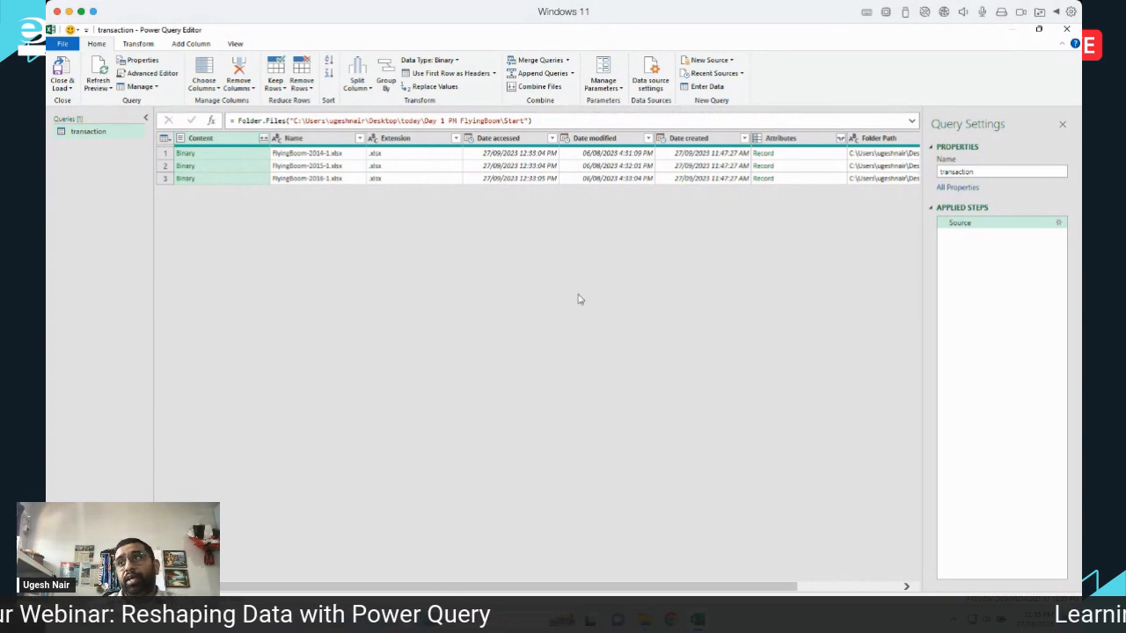
Remove all columns except Content from the transaction query.
click(211, 139)
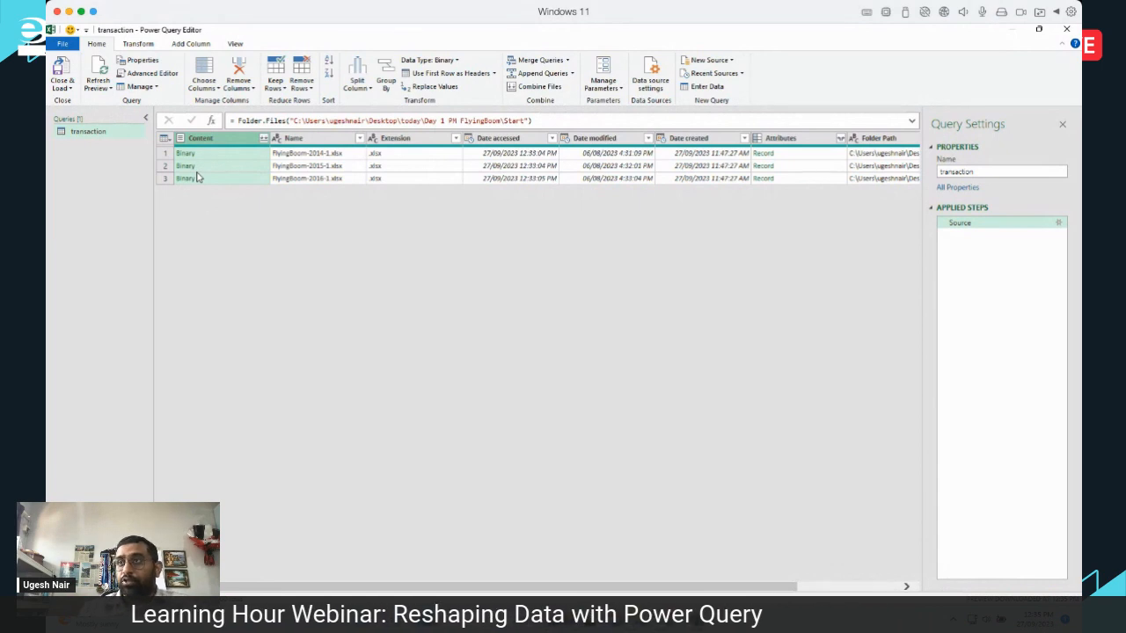
right_click(222, 143)
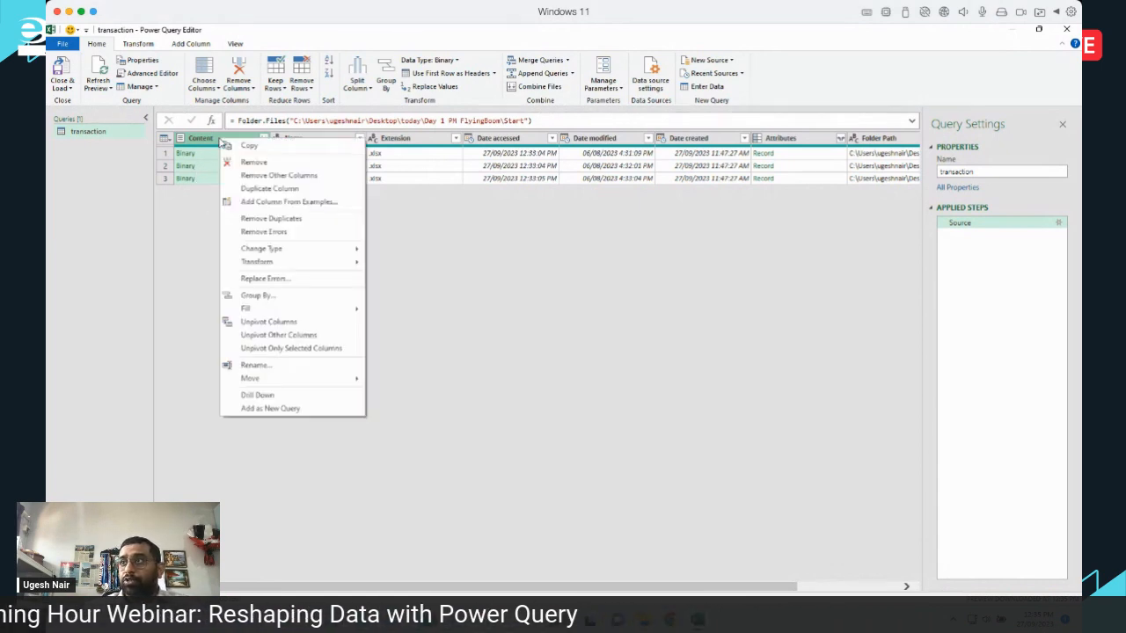
click(189, 228)
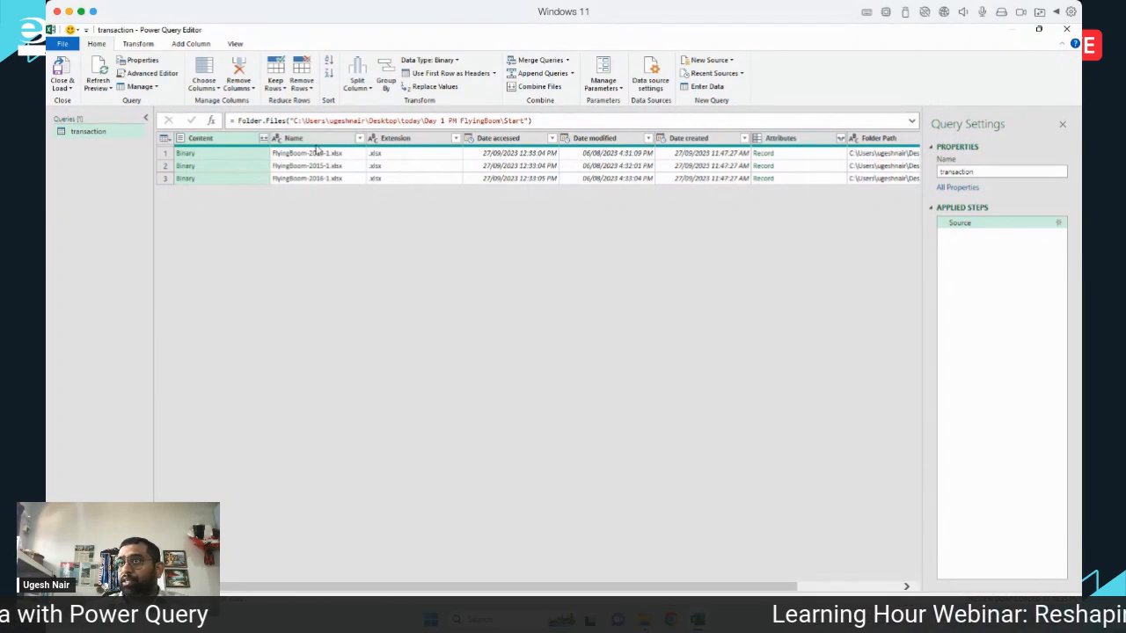
right_click(219, 141)
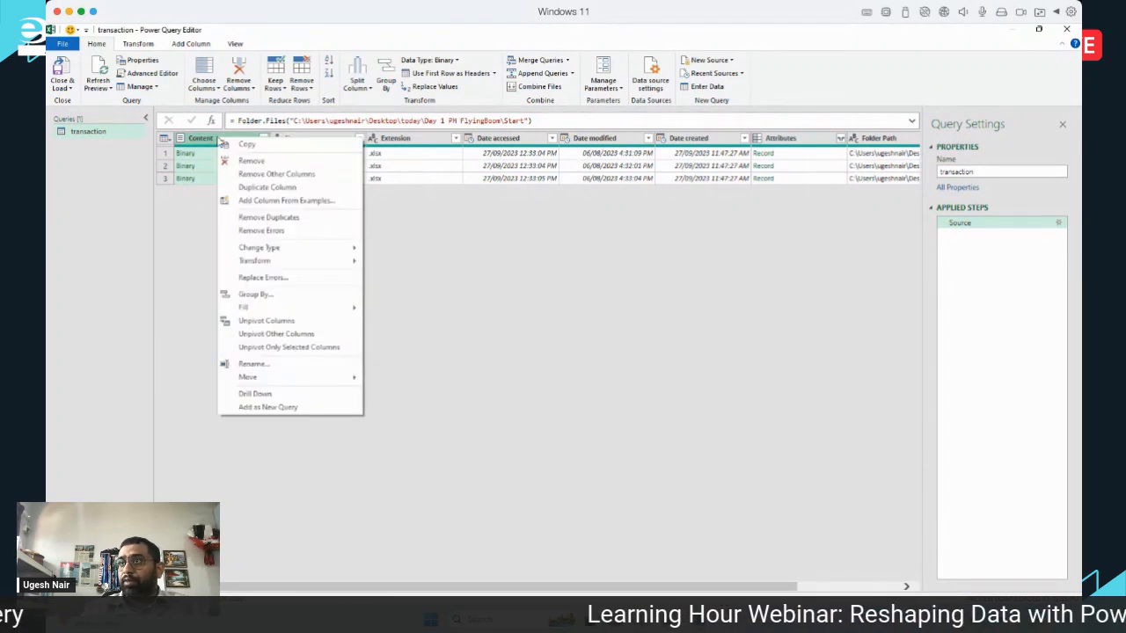
click(299, 175)
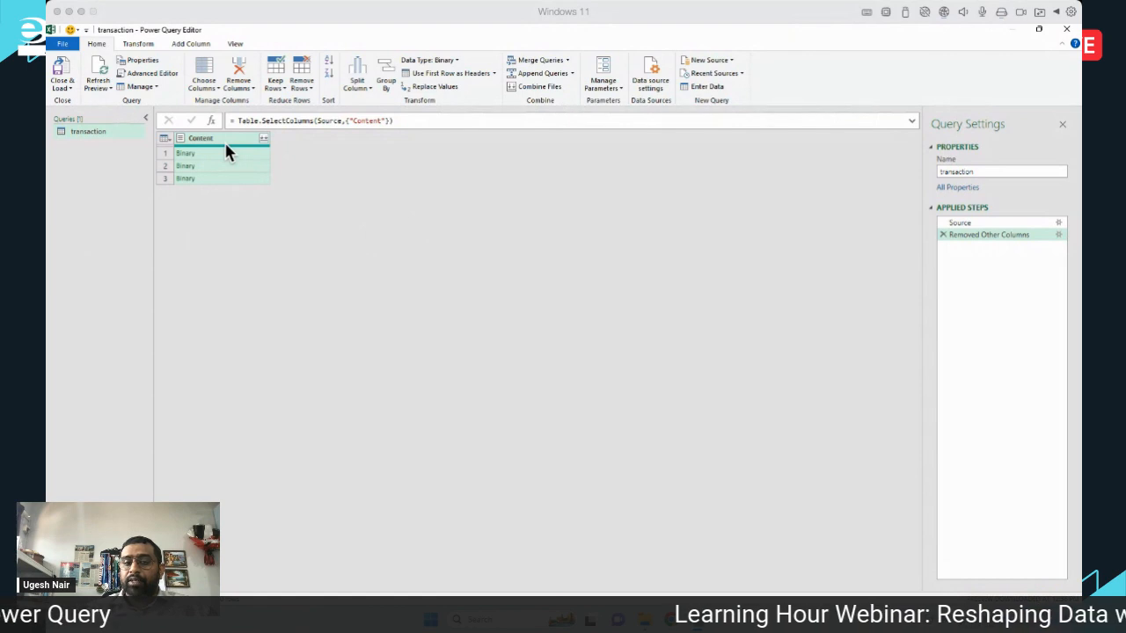
Add a custom column named GetData with the formula Excel.Workbook([Content],true) to the transaction query.
click(187, 44)
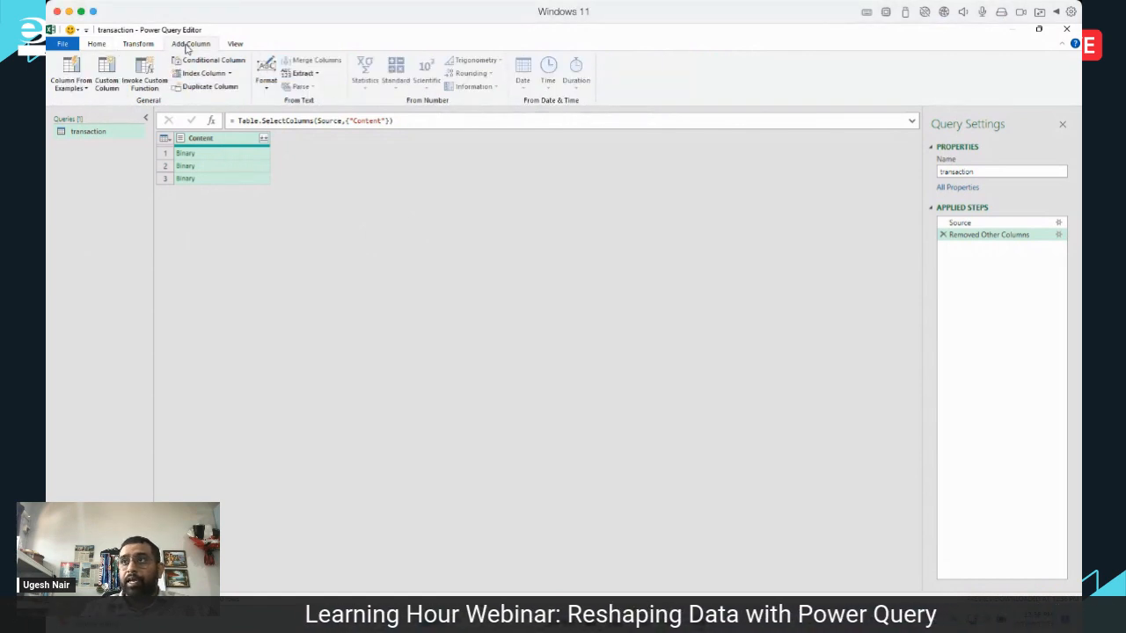
click(106, 81)
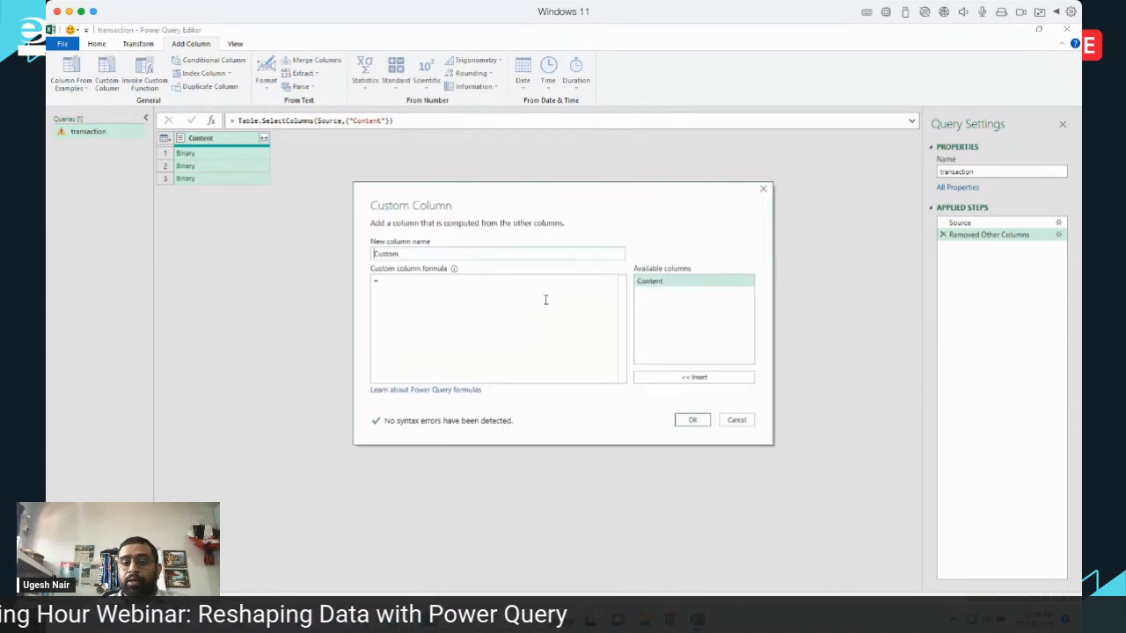
double_click(440, 253)
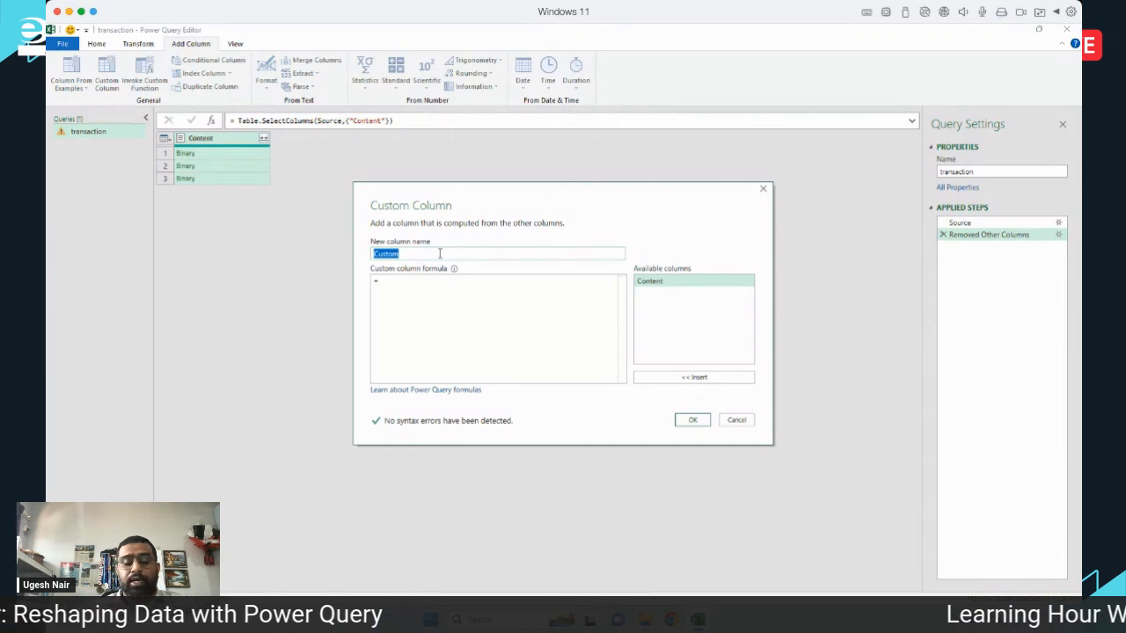
text(GetData)
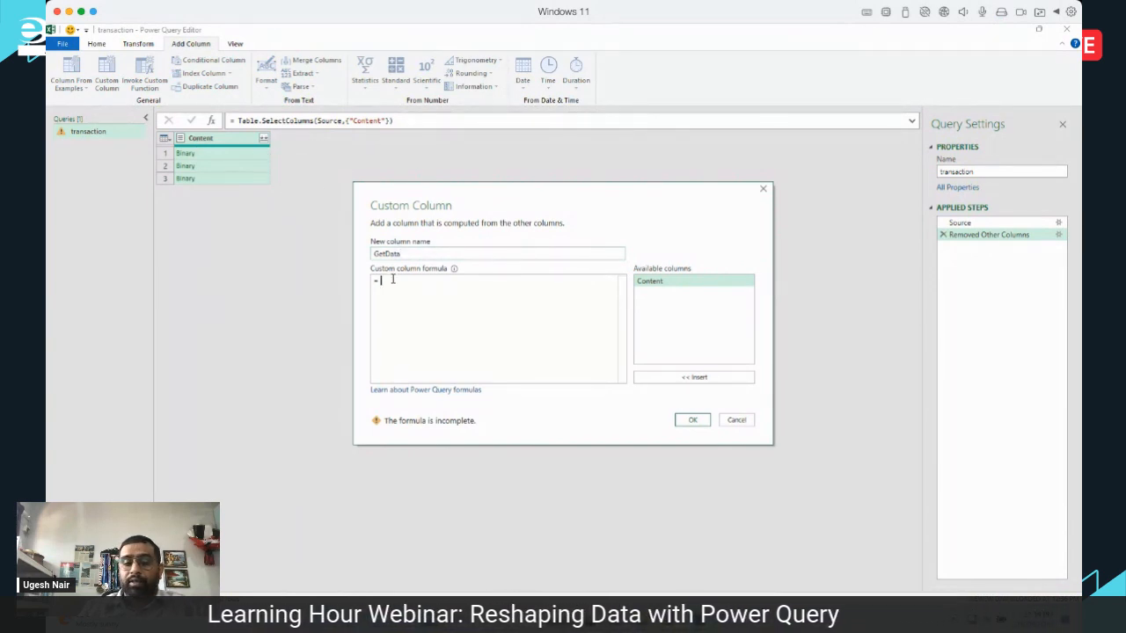
text(Excel.)
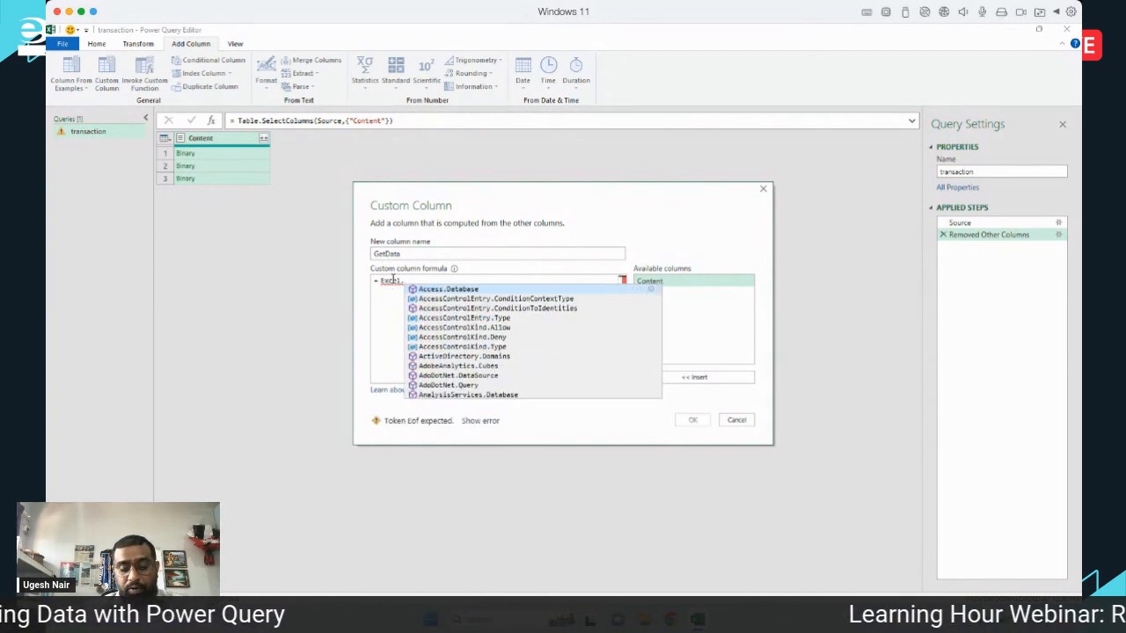
text(Workbook)
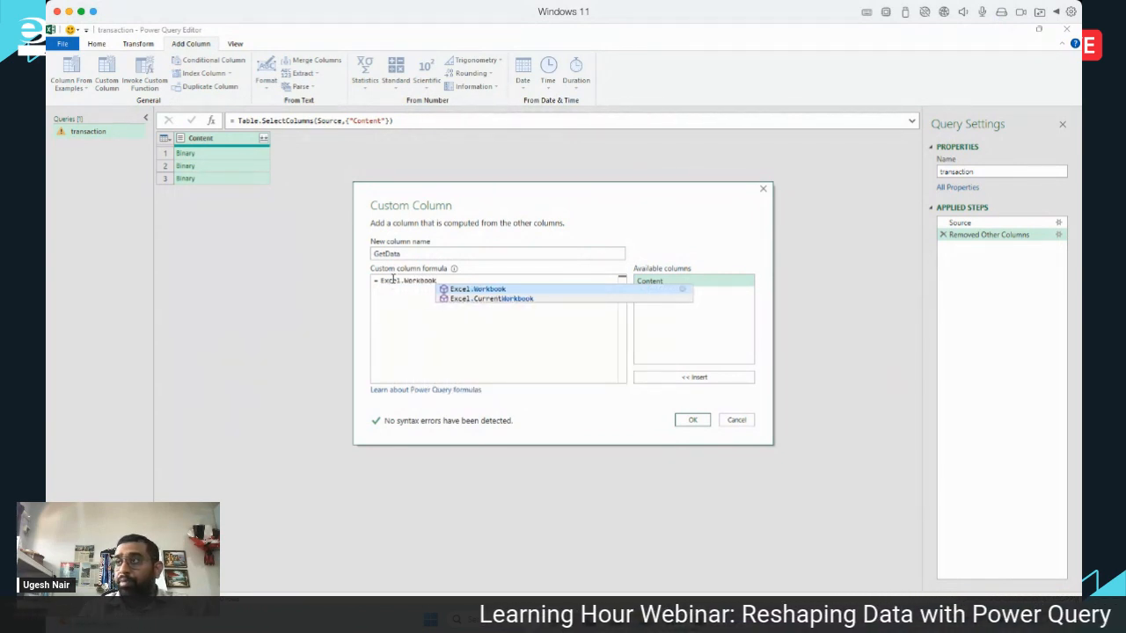
text(()
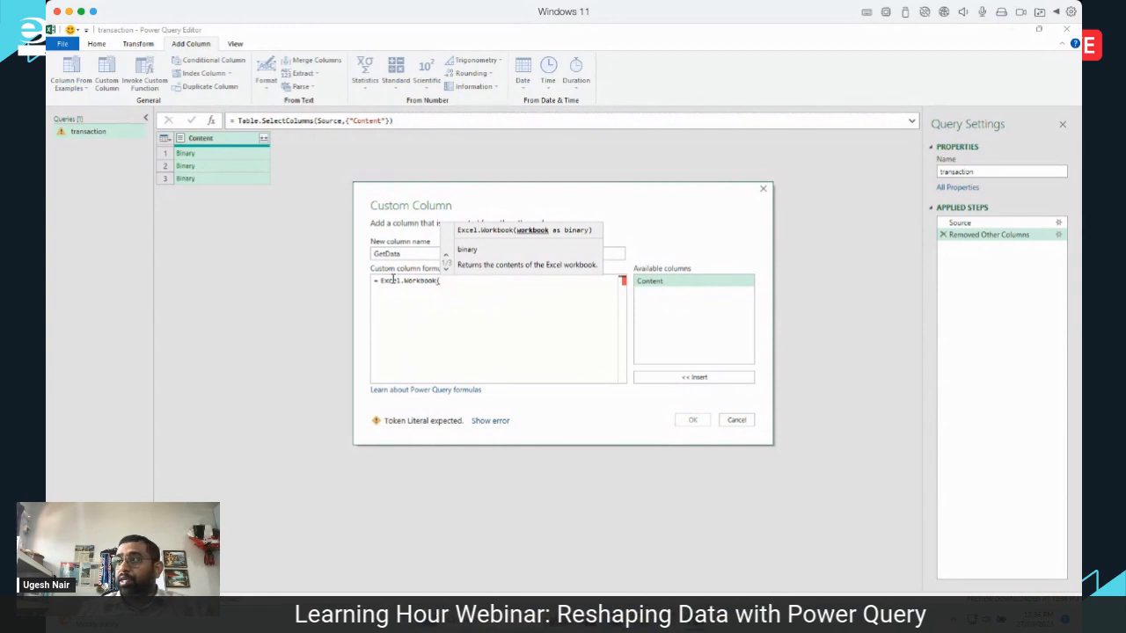
click(656, 283)
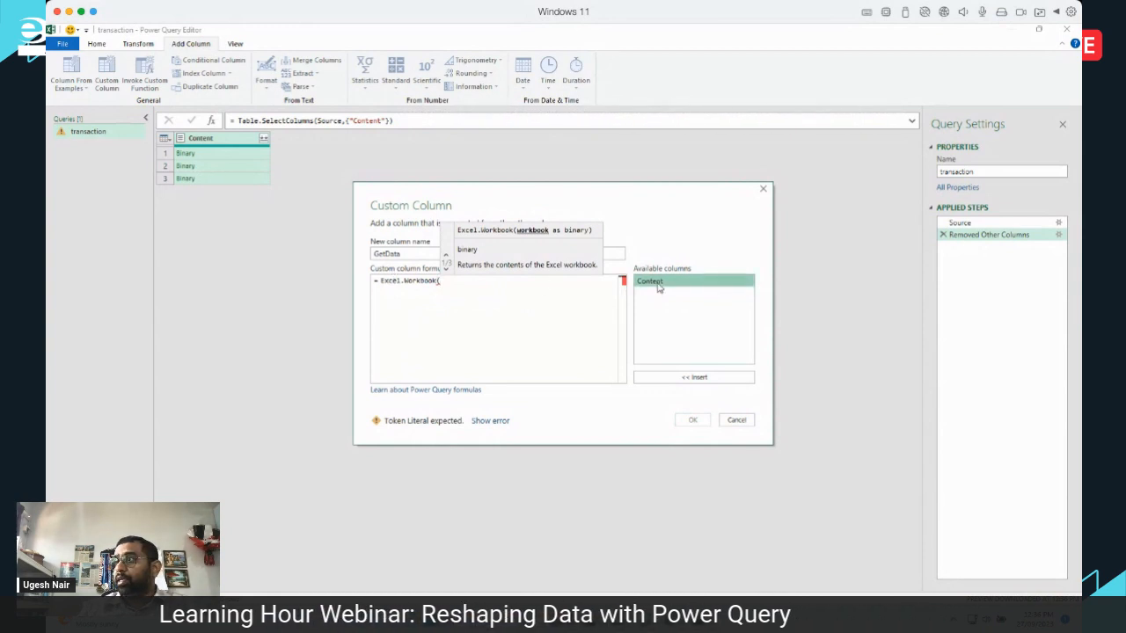
click(685, 379)
text(,true))
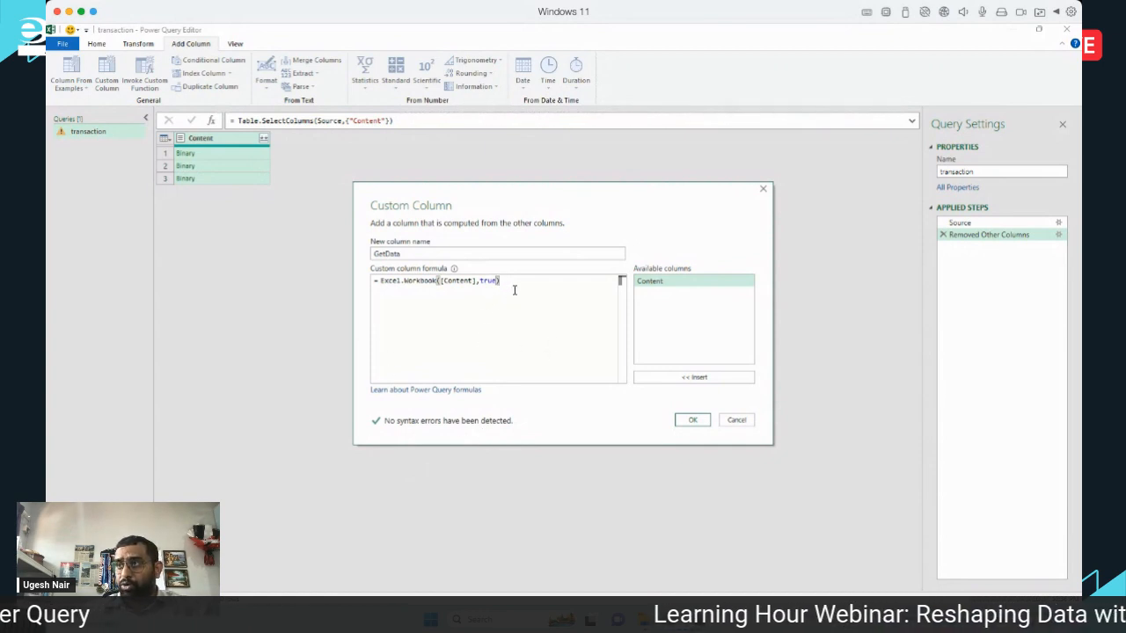
click(691, 420)
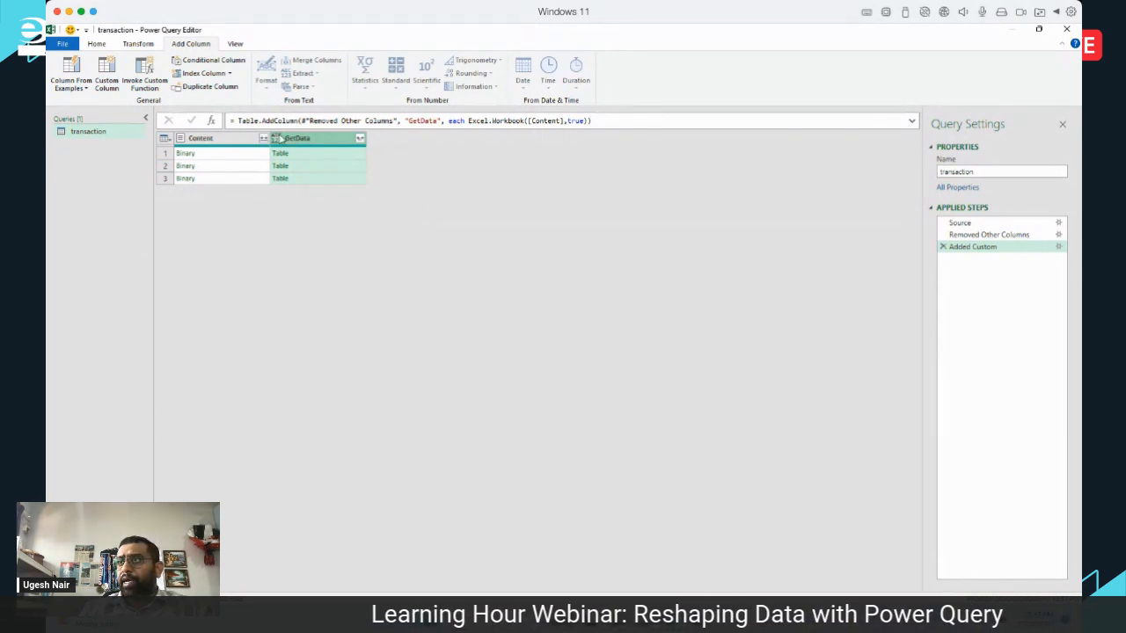
Remove the Content column and expand GetData into all its columns without the original column name as prefix.
click(219, 144)
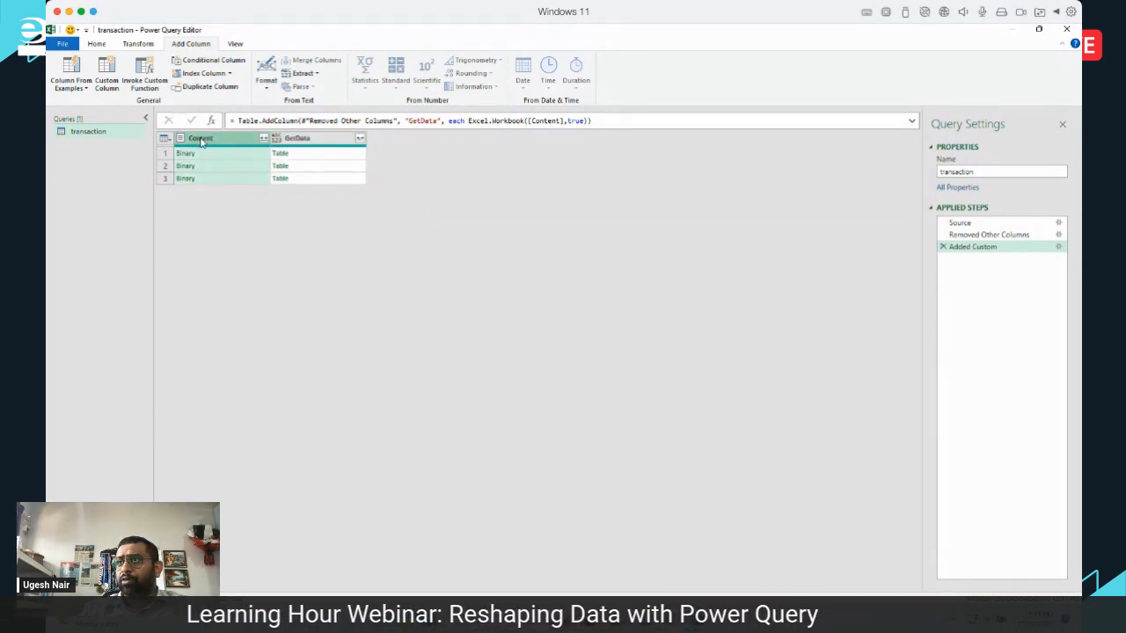
right_click(202, 141)
click(233, 165)
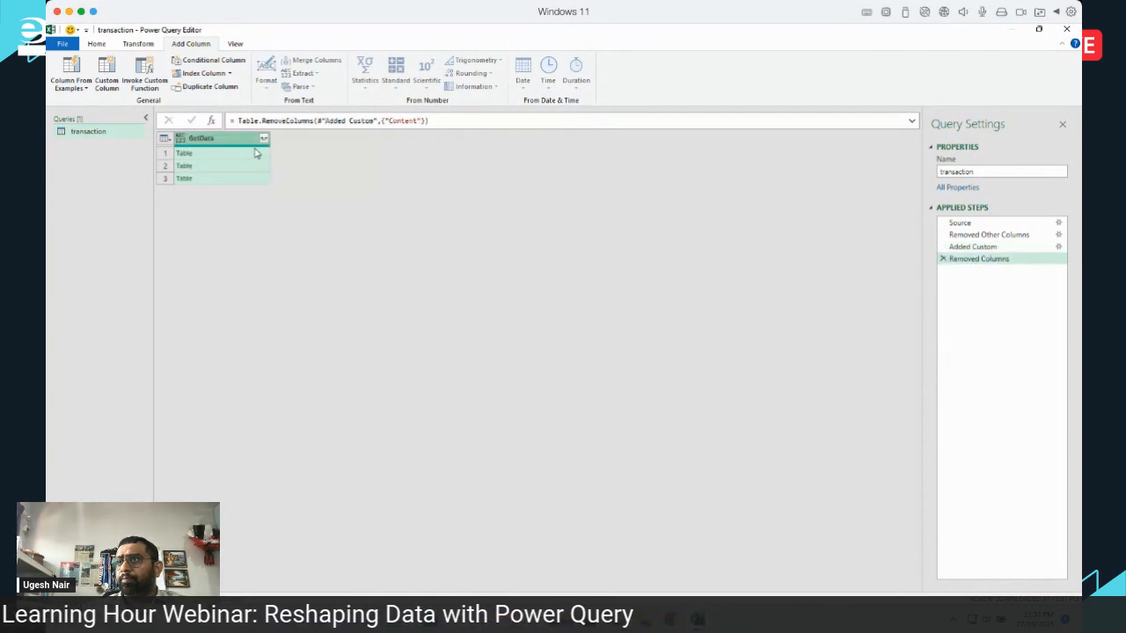
click(263, 141)
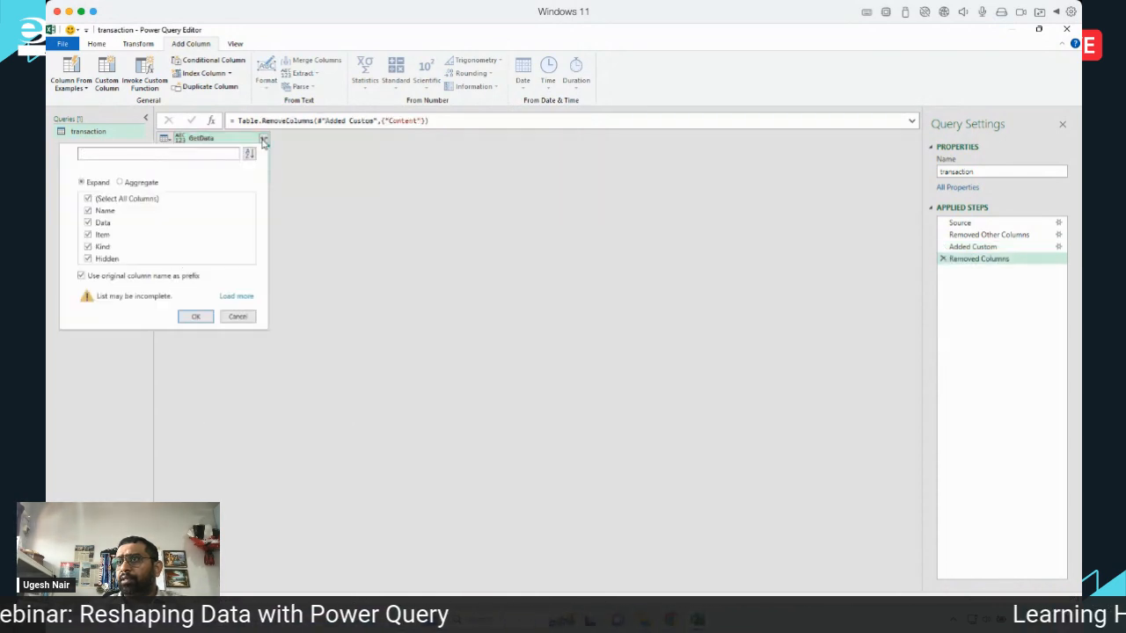
click(82, 276)
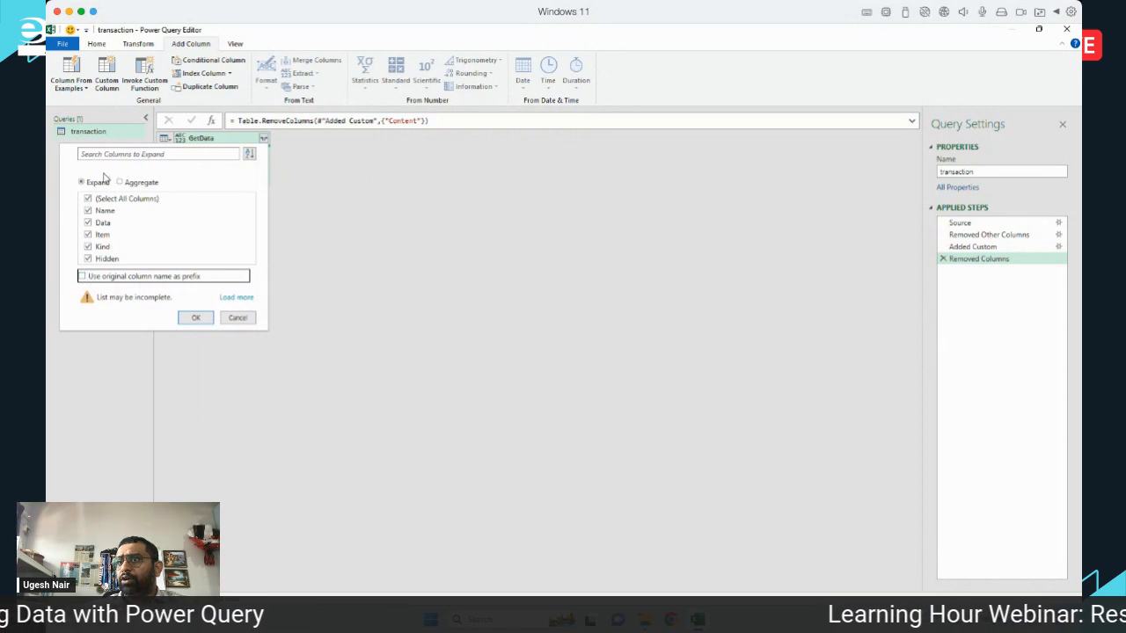
click(236, 297)
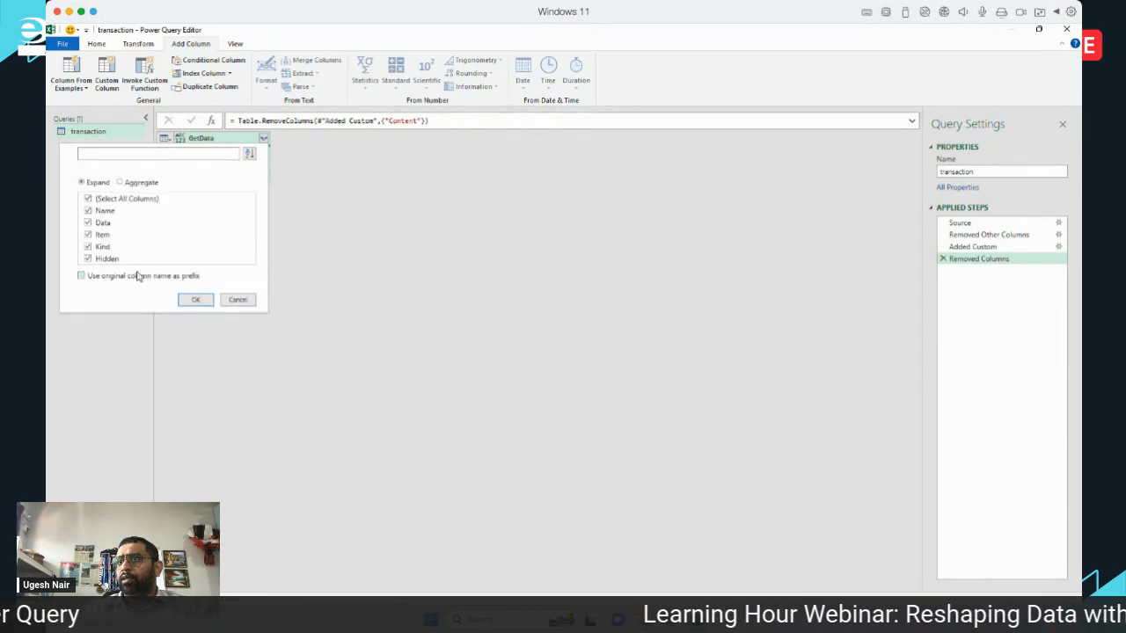
click(183, 299)
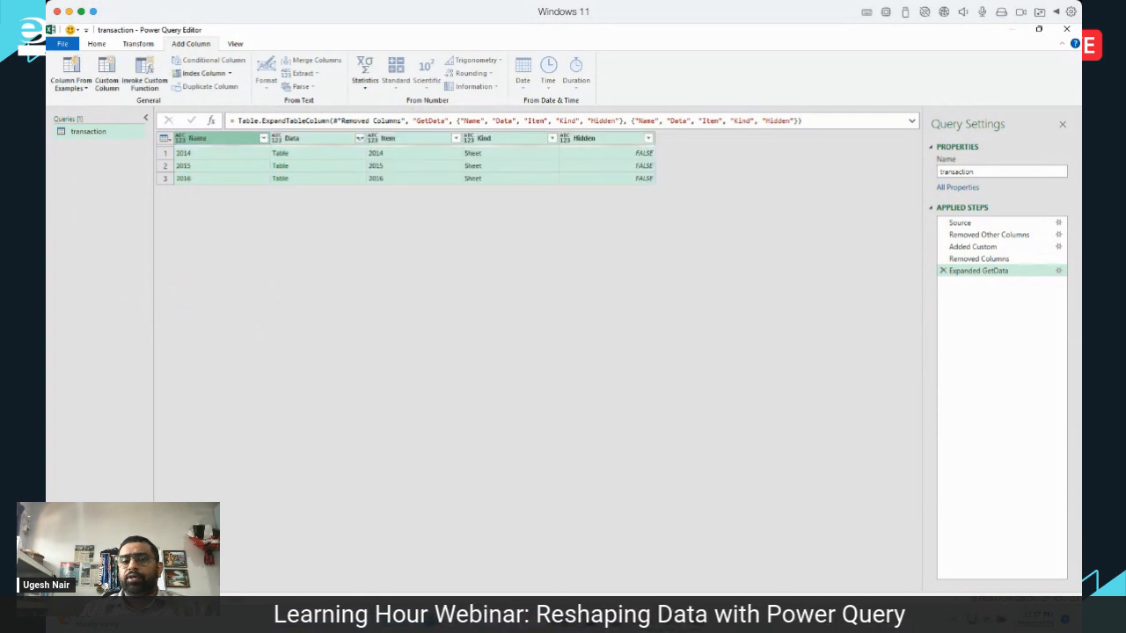
Keep only the Data column and expand it into all of its columns without a name prefix.
click(296, 145)
right_click(300, 139)
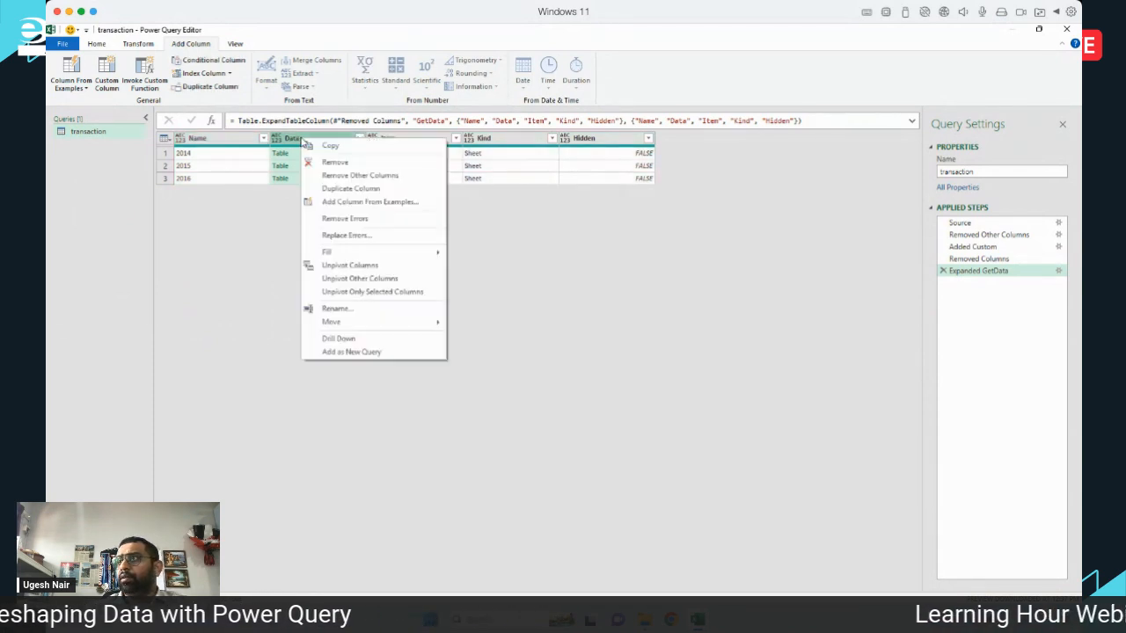
click(394, 178)
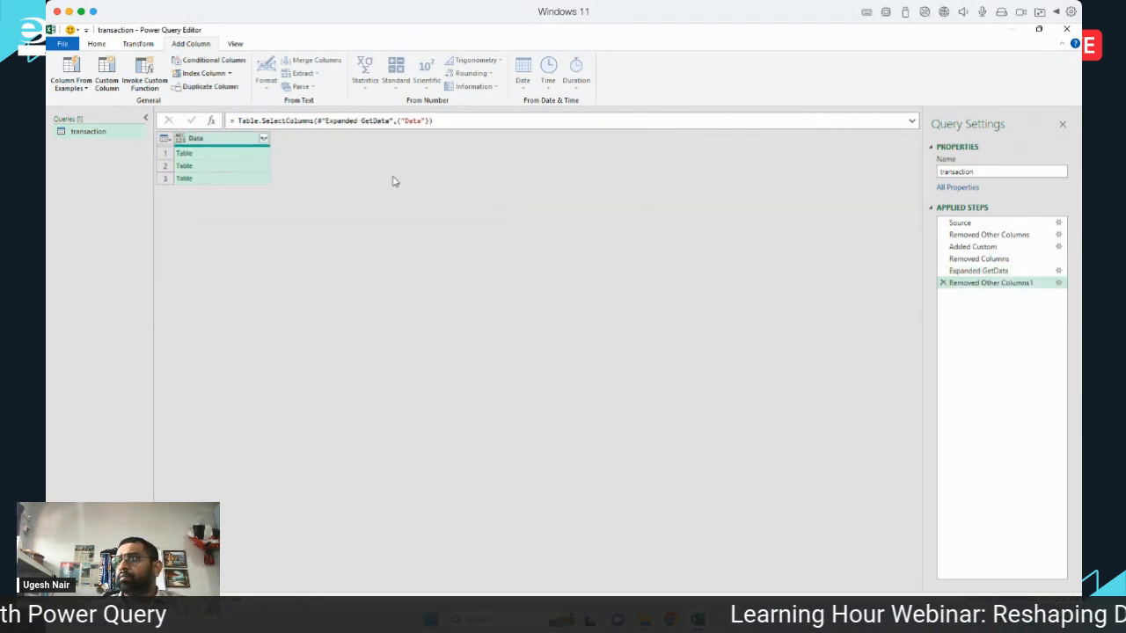
click(264, 141)
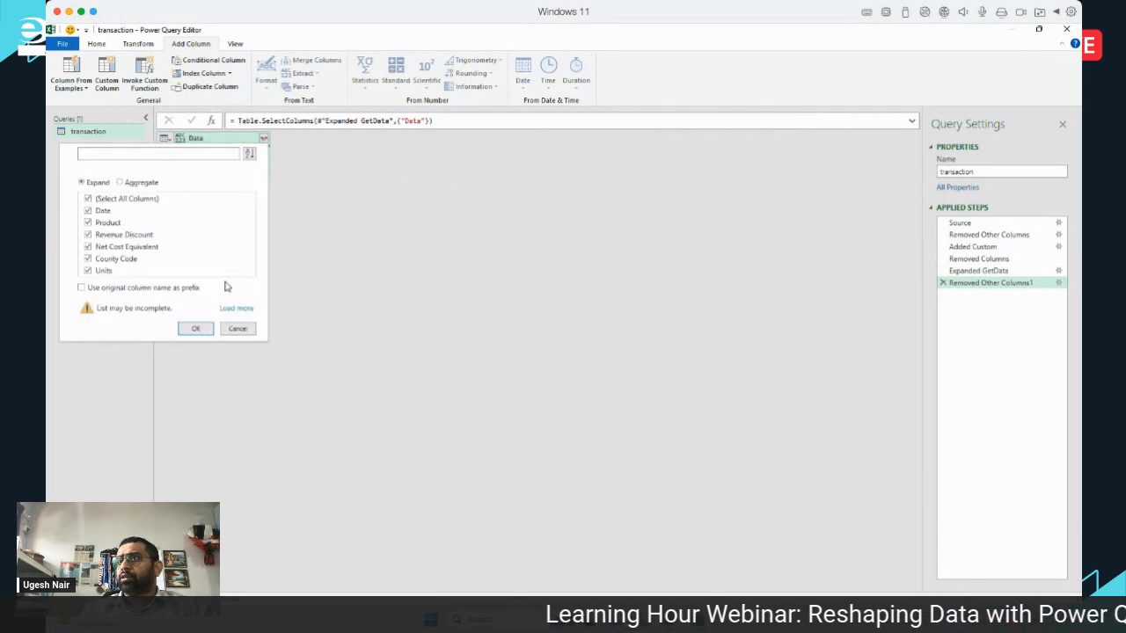
click(241, 311)
click(195, 328)
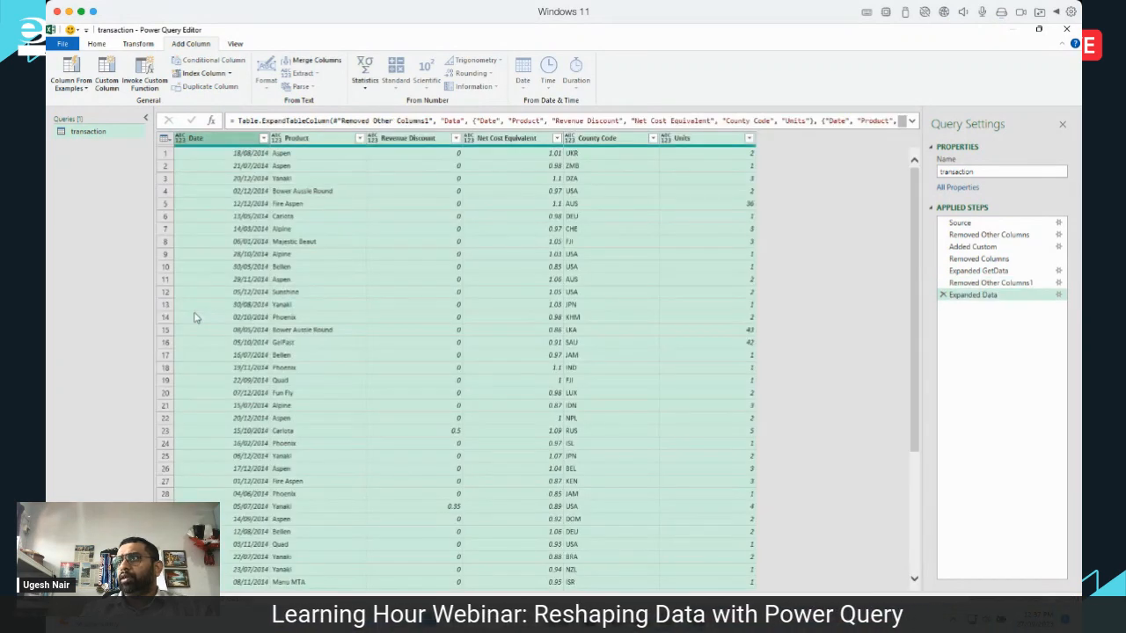
click(573, 256)
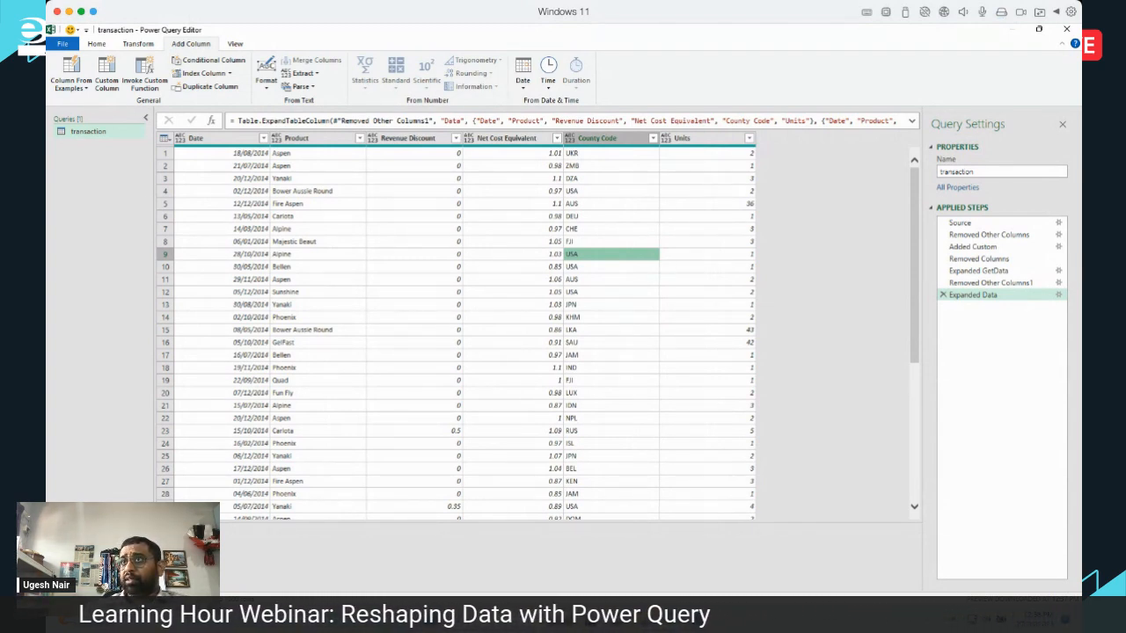
Load the transaction query as Only Create Connection and add its data to the Data Model.
click(93, 46)
click(68, 88)
click(89, 115)
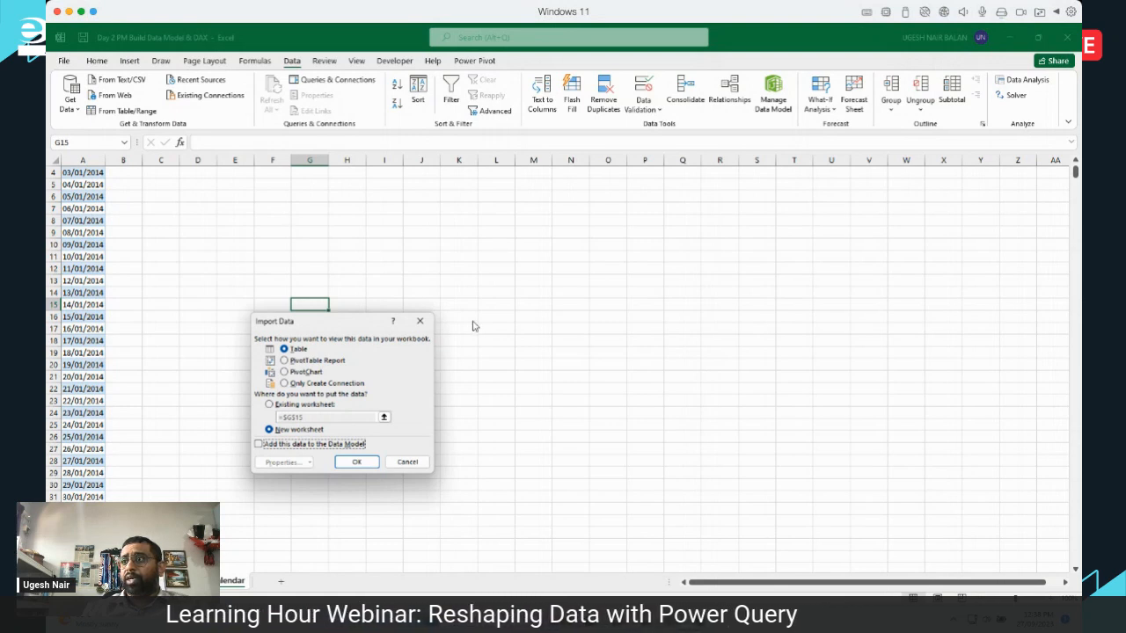
click(307, 384)
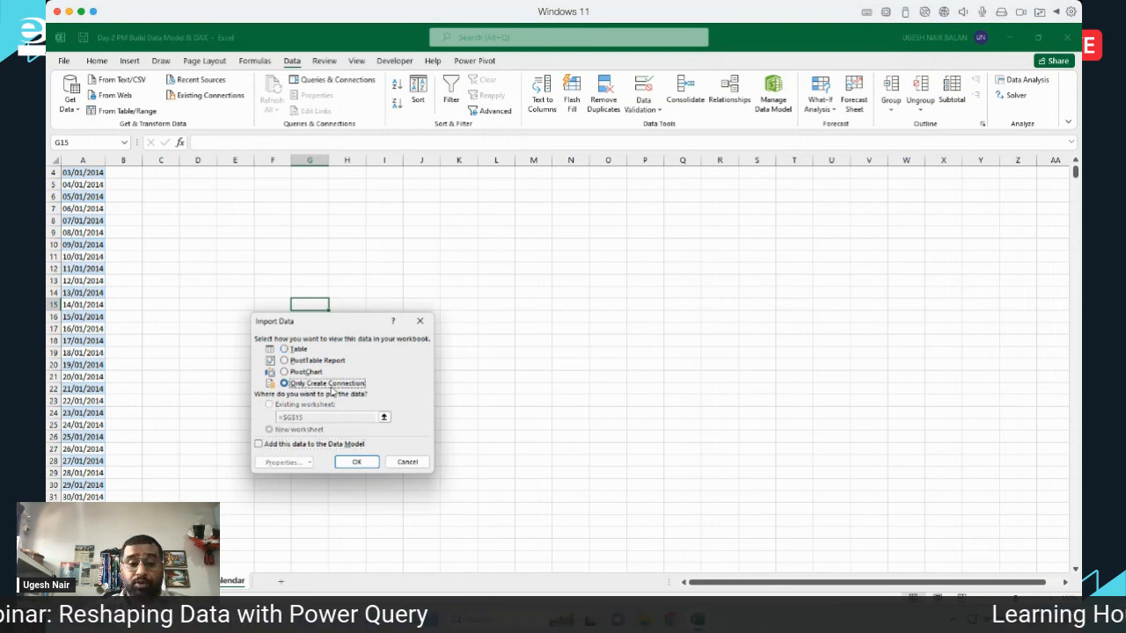
click(295, 446)
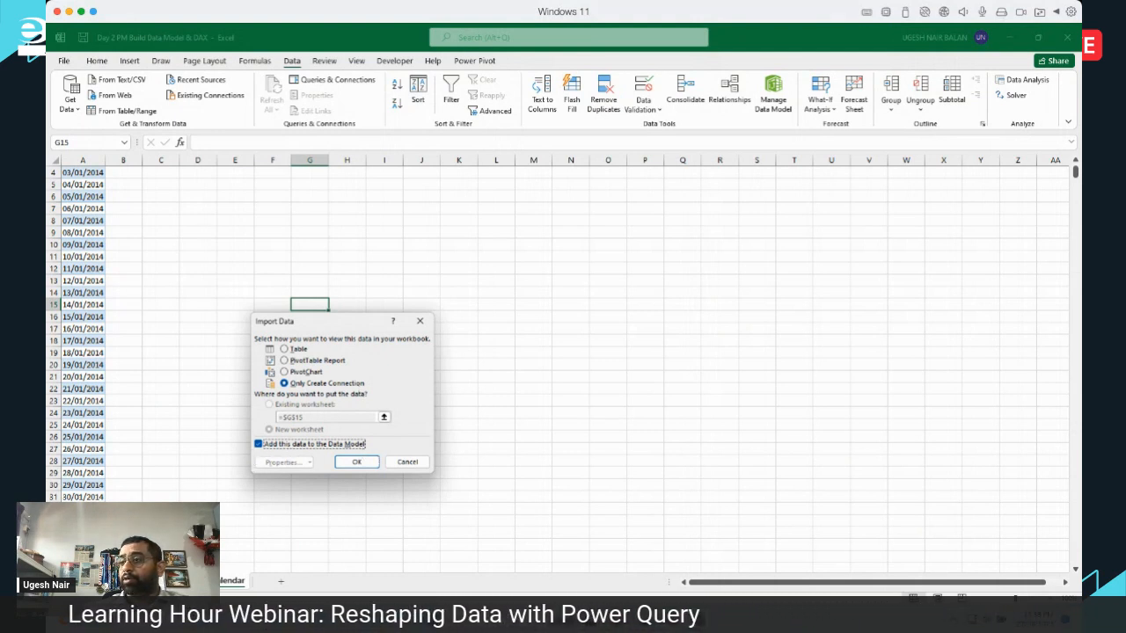
click(359, 462)
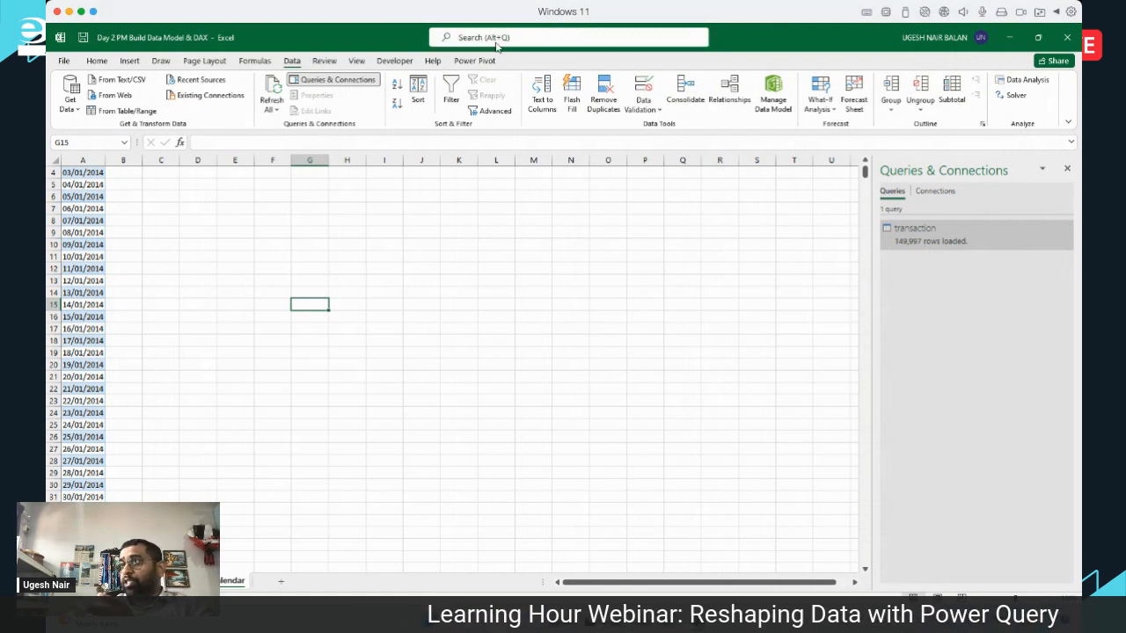
Open the data model in Power Pivot and look through the rows of the loaded transaction table.
click(474, 60)
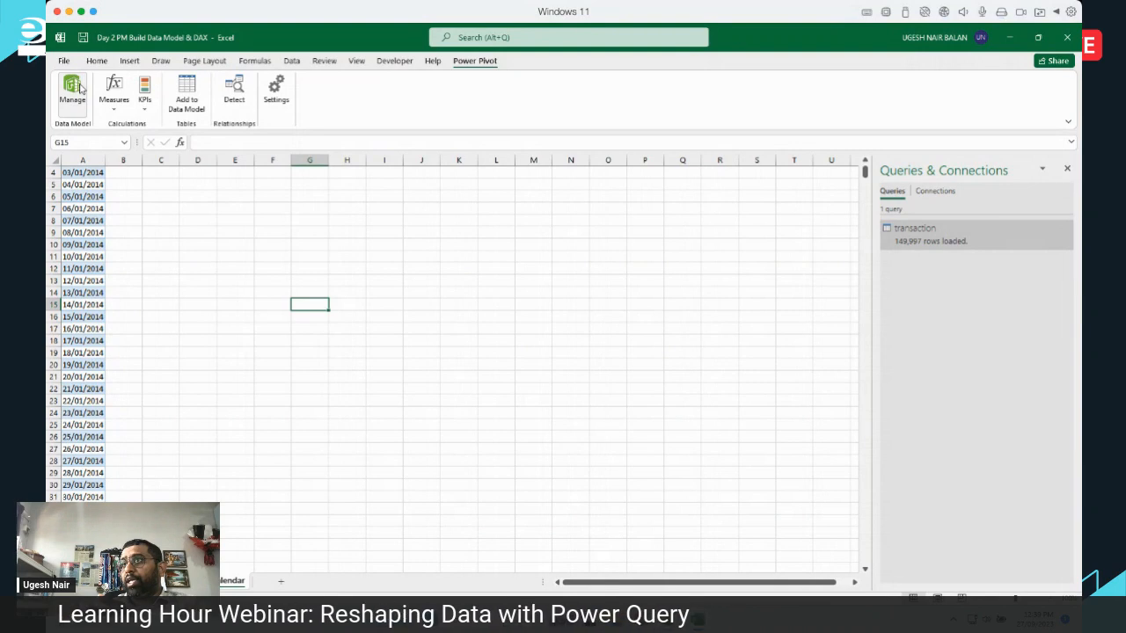
click(74, 89)
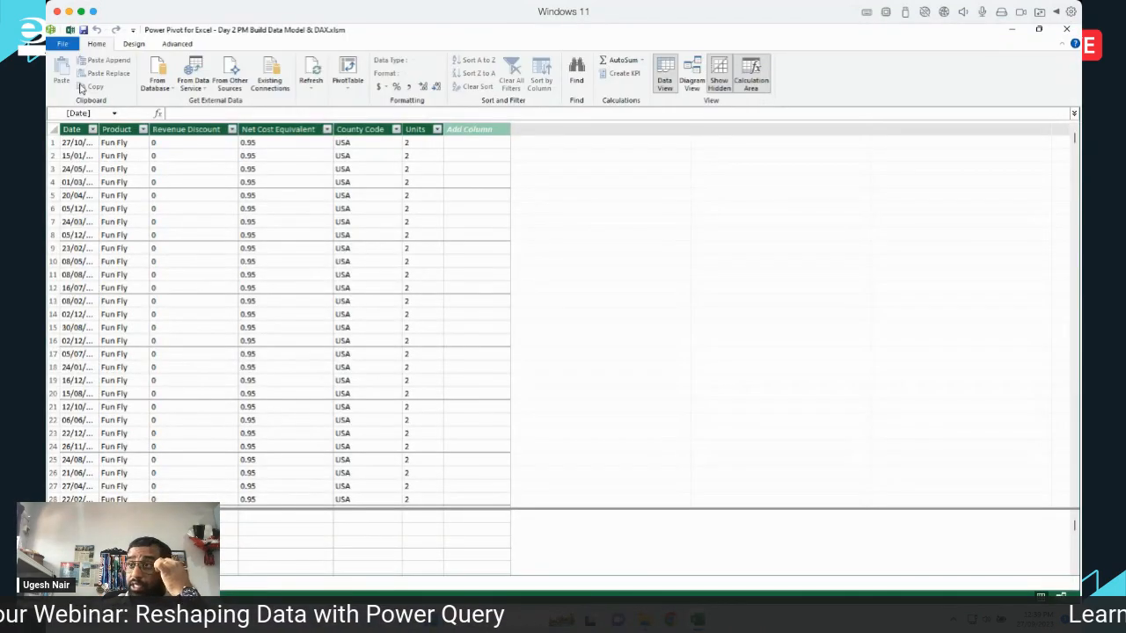
scroll(309, 257, down, 1)
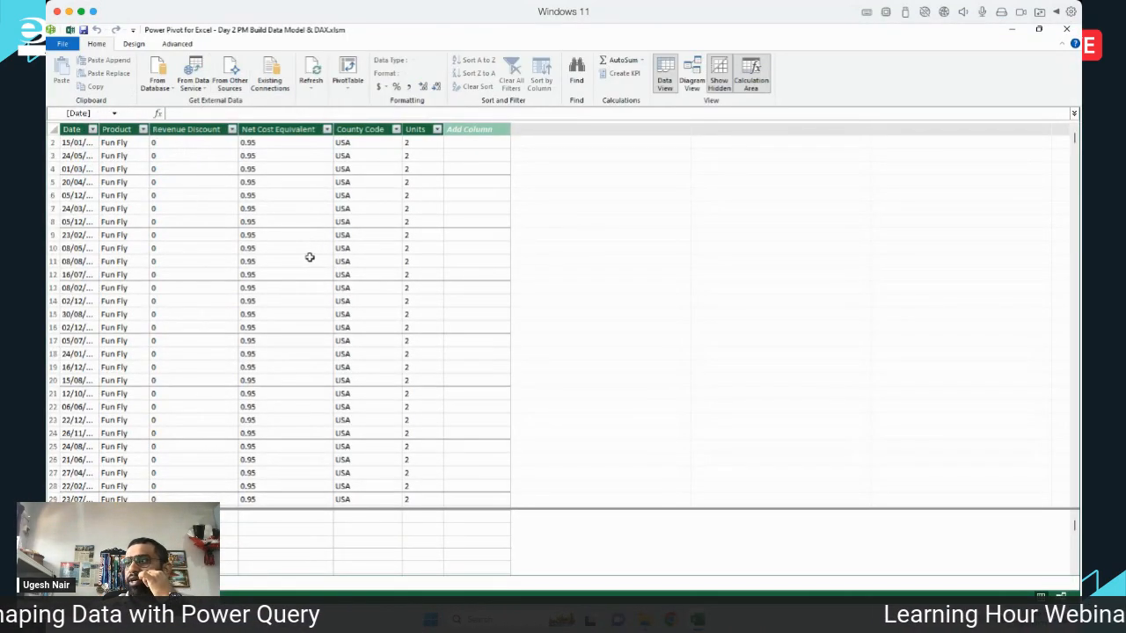
click(294, 251)
scroll(294, 254, down, 5)
scroll(294, 253, up, 5)
scroll(294, 253, up, 1)
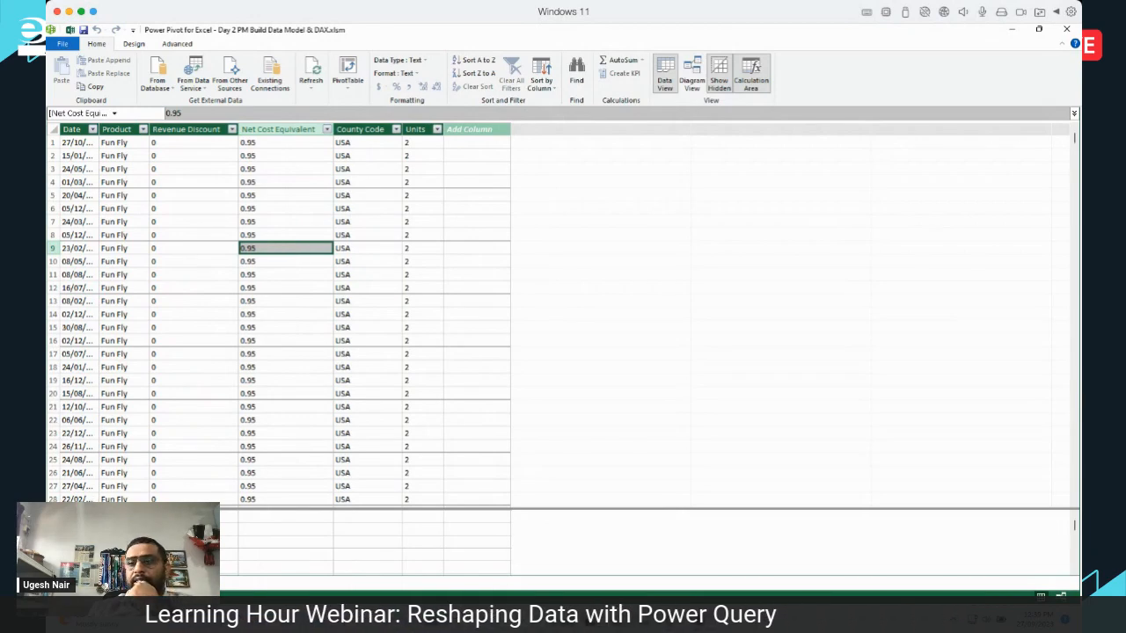
Review the workbook's product and calendar sheets and compare them with the tables in the Power Pivot data model.
click(71, 30)
click(153, 582)
click(192, 582)
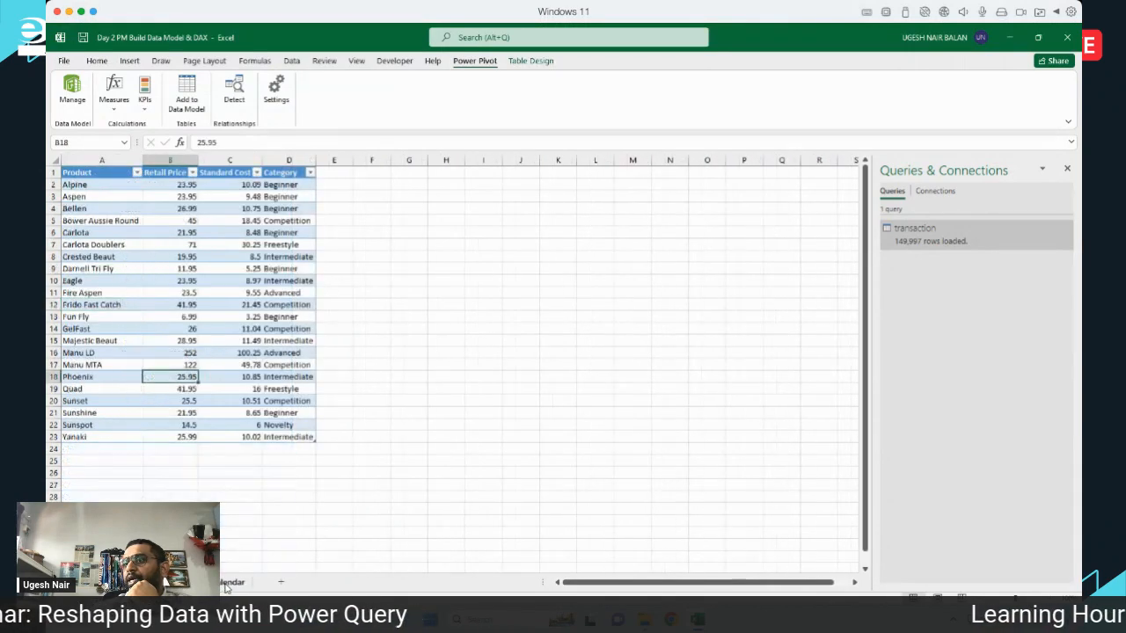
click(231, 582)
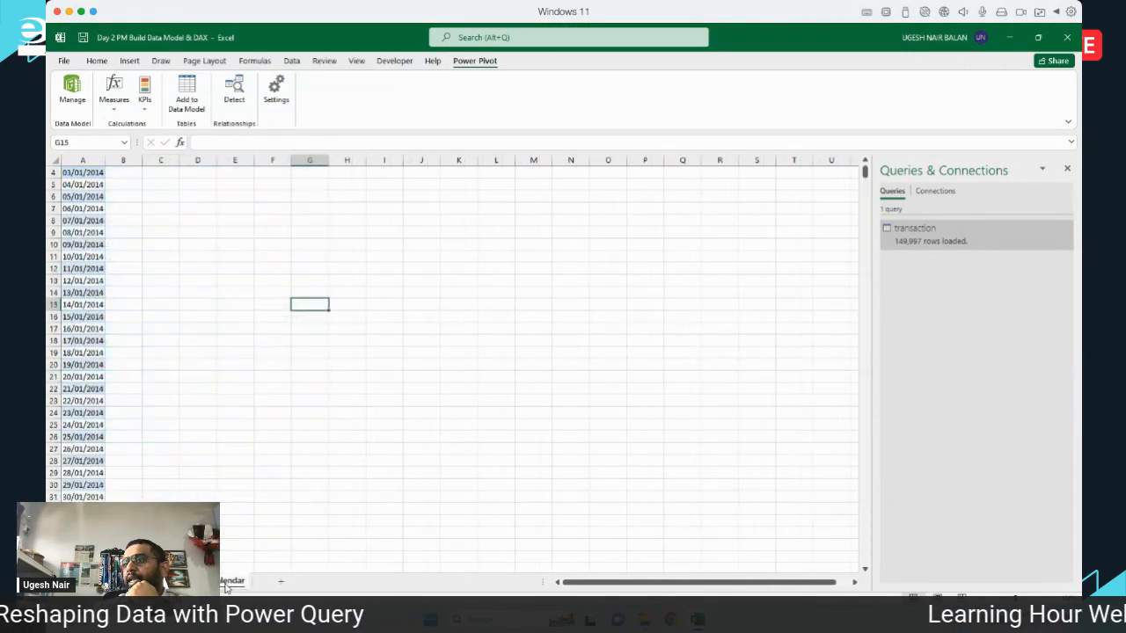
click(74, 88)
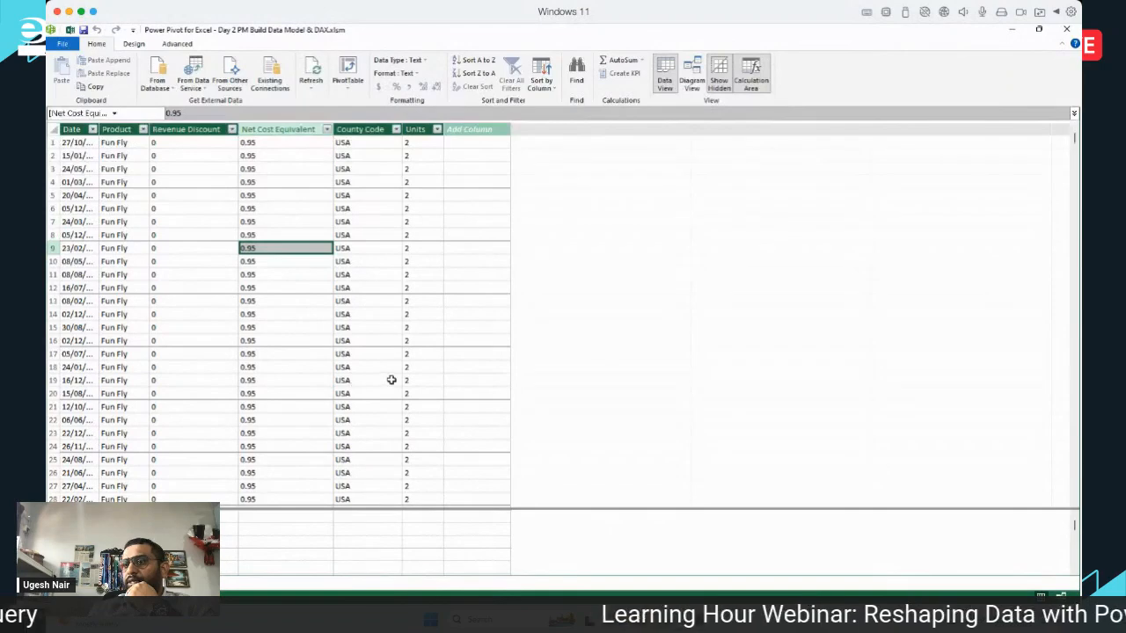
click(70, 31)
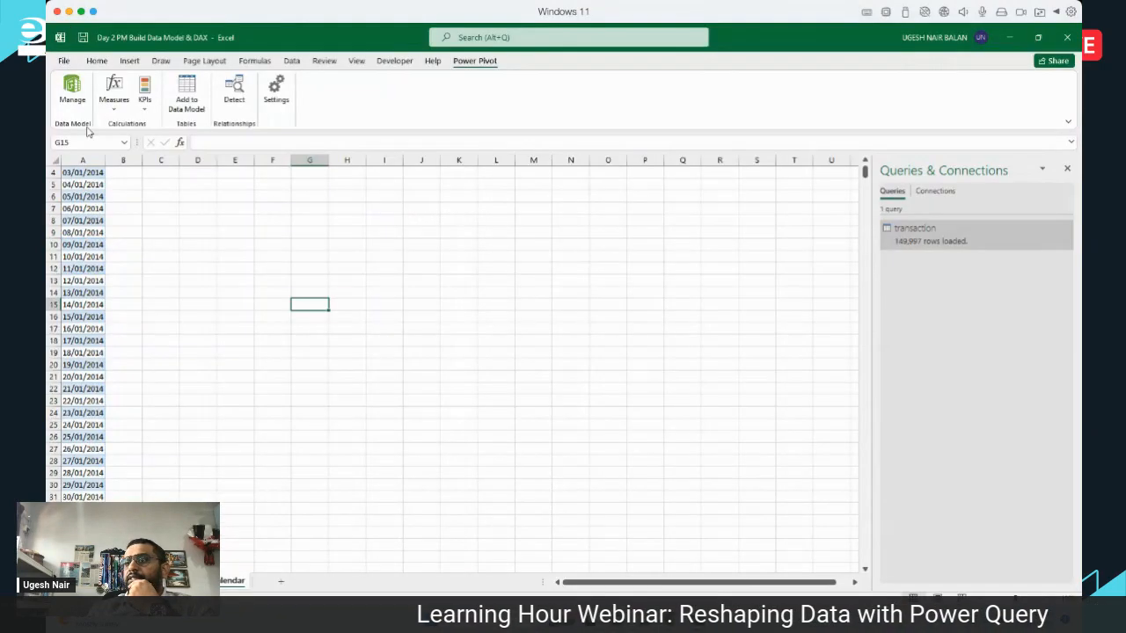
Add the workbook's Country table with its country codes to the data model.
click(187, 582)
click(125, 365)
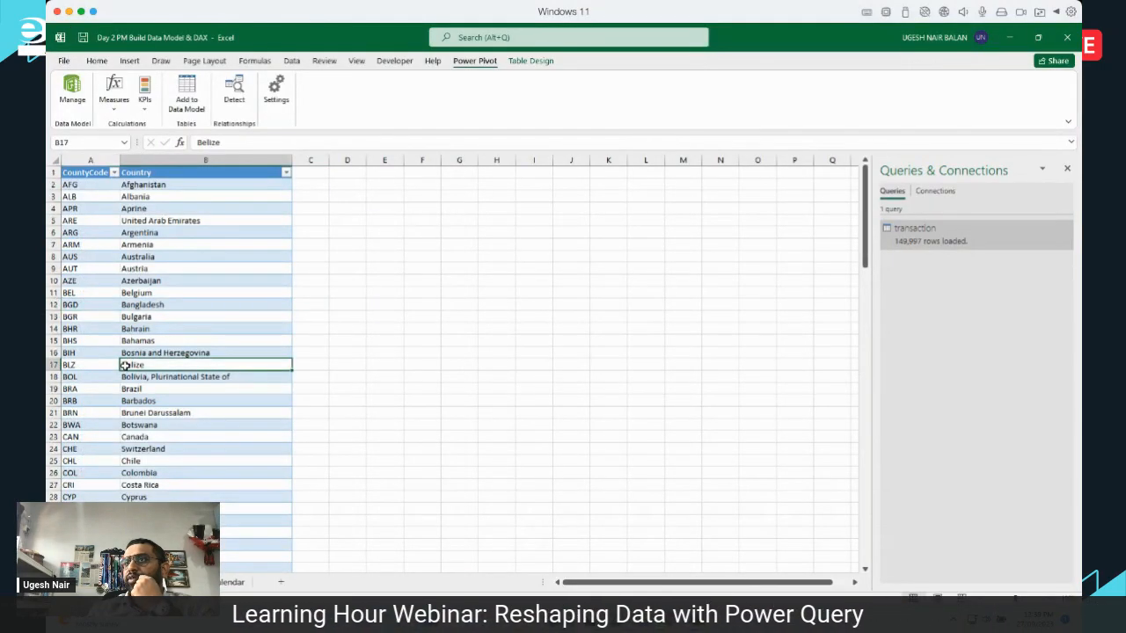
click(184, 264)
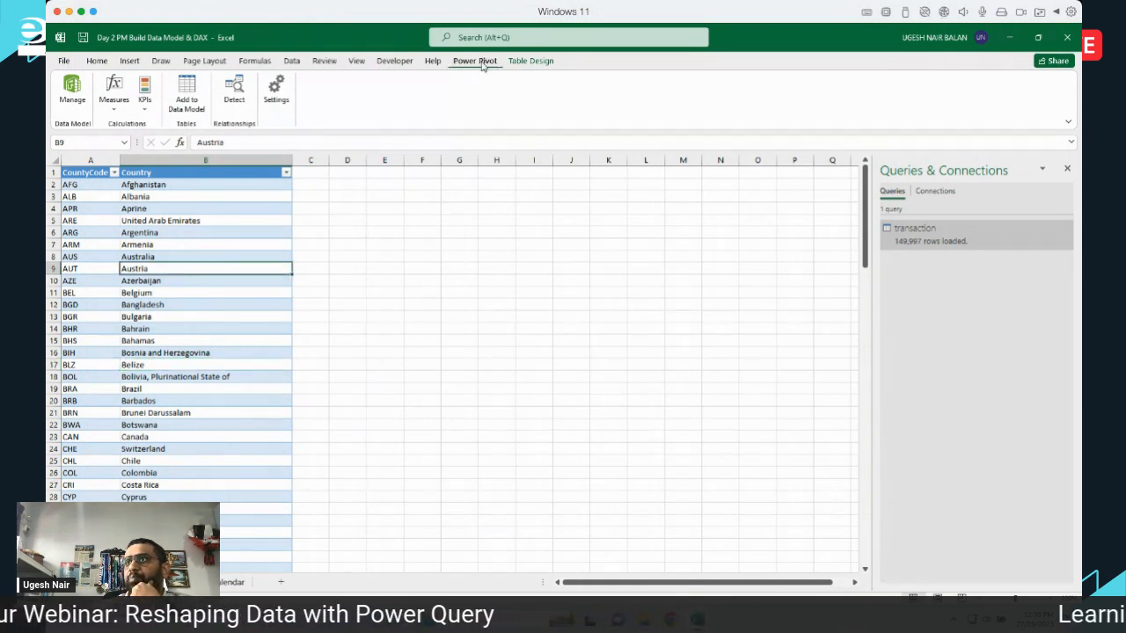
click(186, 88)
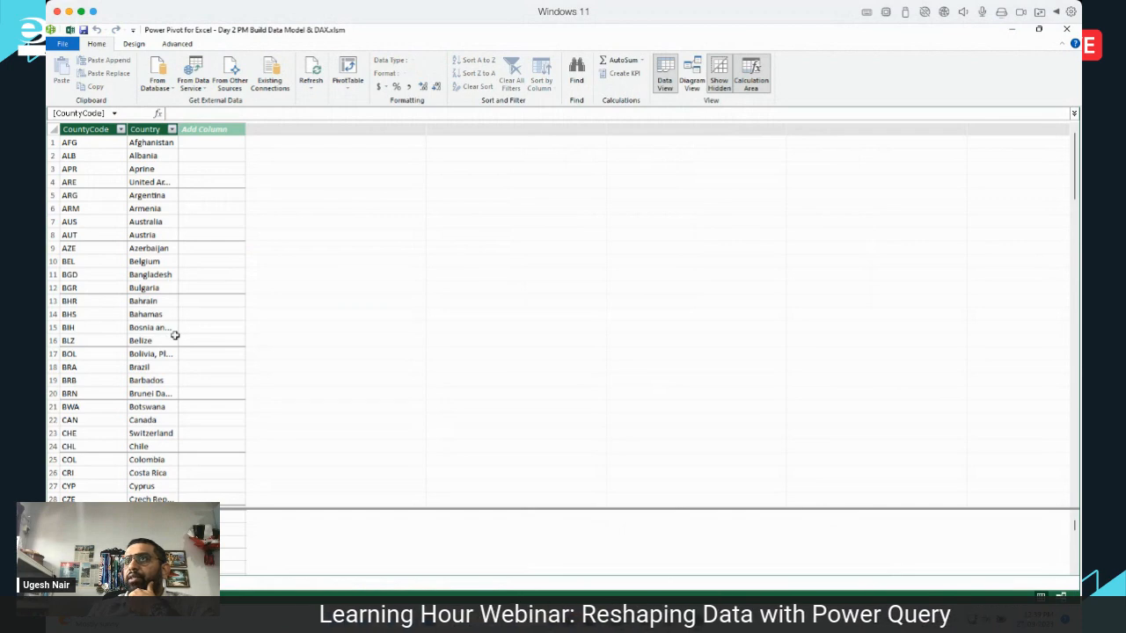
Return to the workbook and add the Product table to the data model.
click(70, 30)
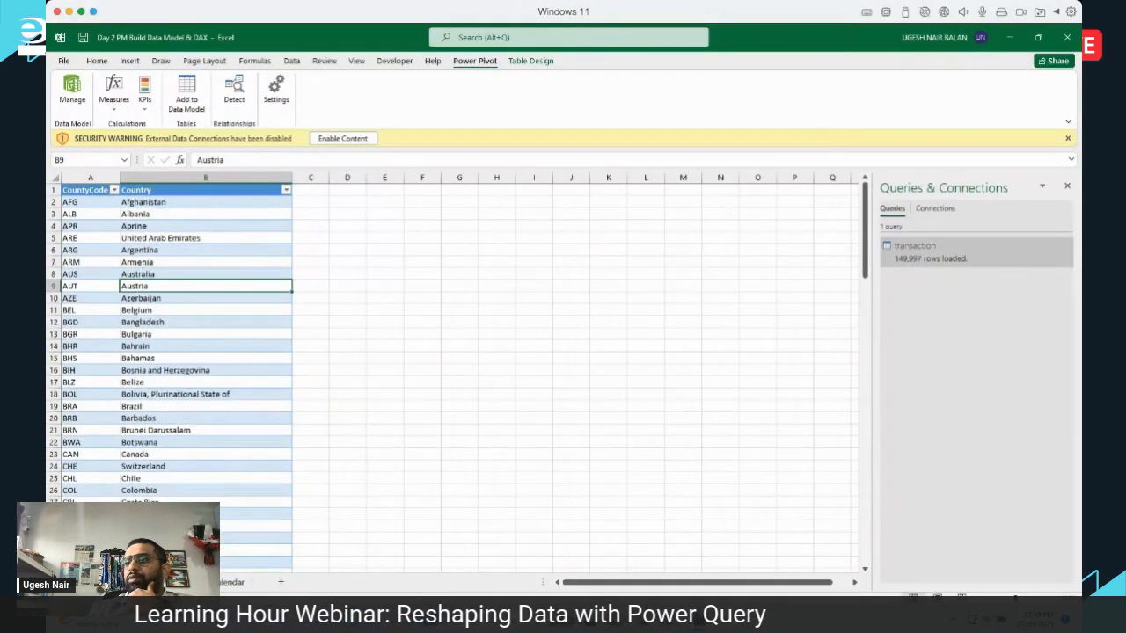
click(186, 582)
click(165, 343)
click(187, 90)
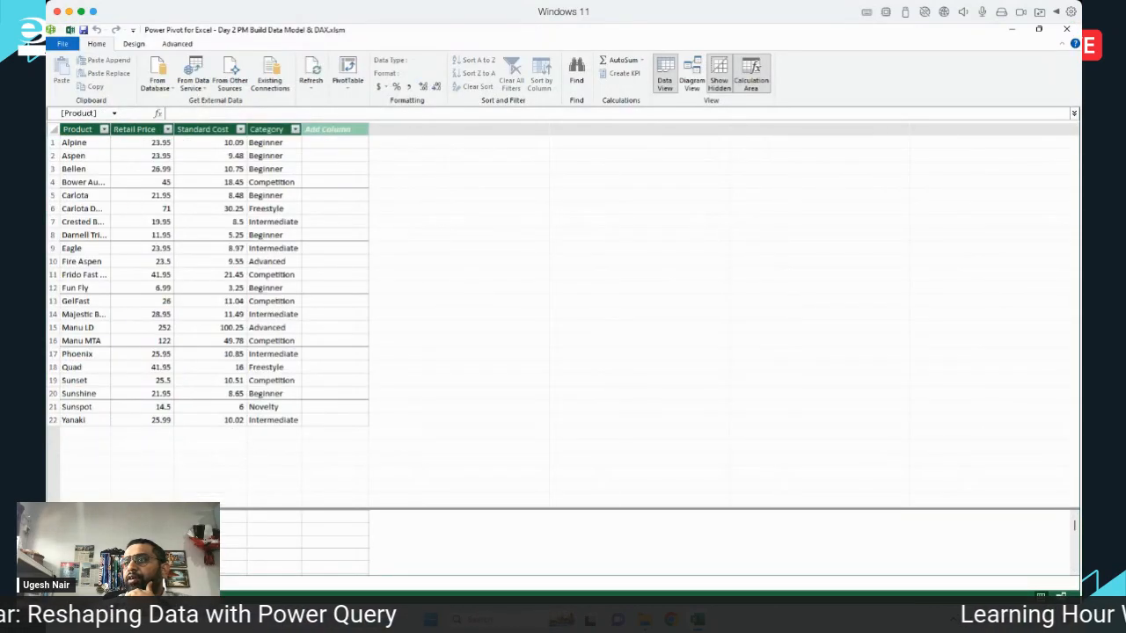
Return to the workbook and add the Calendar table of dates to the data model.
click(70, 30)
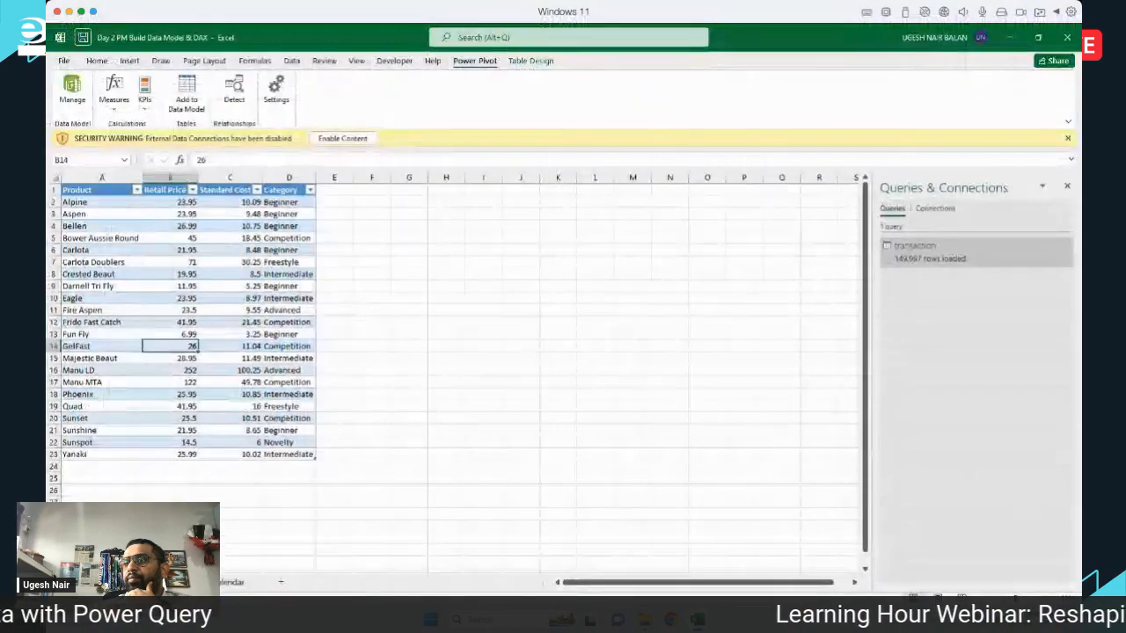
click(230, 581)
click(88, 299)
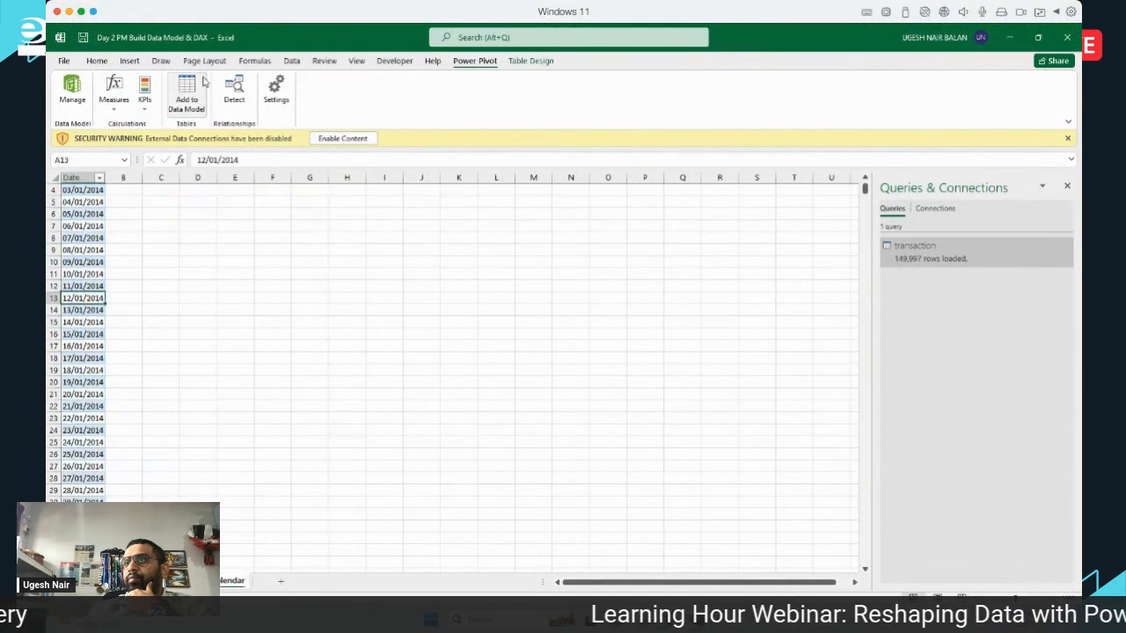
click(187, 93)
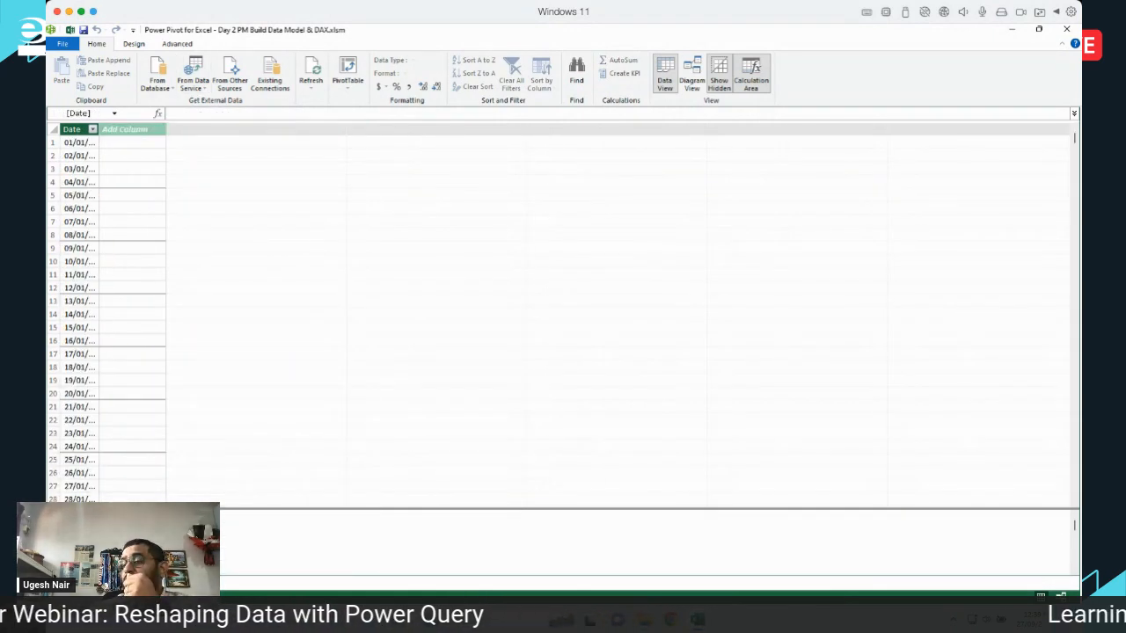
Show the model as a diagram, enlarge the transaction table to fit all its fields, and bring the other tables closer to it.
click(693, 72)
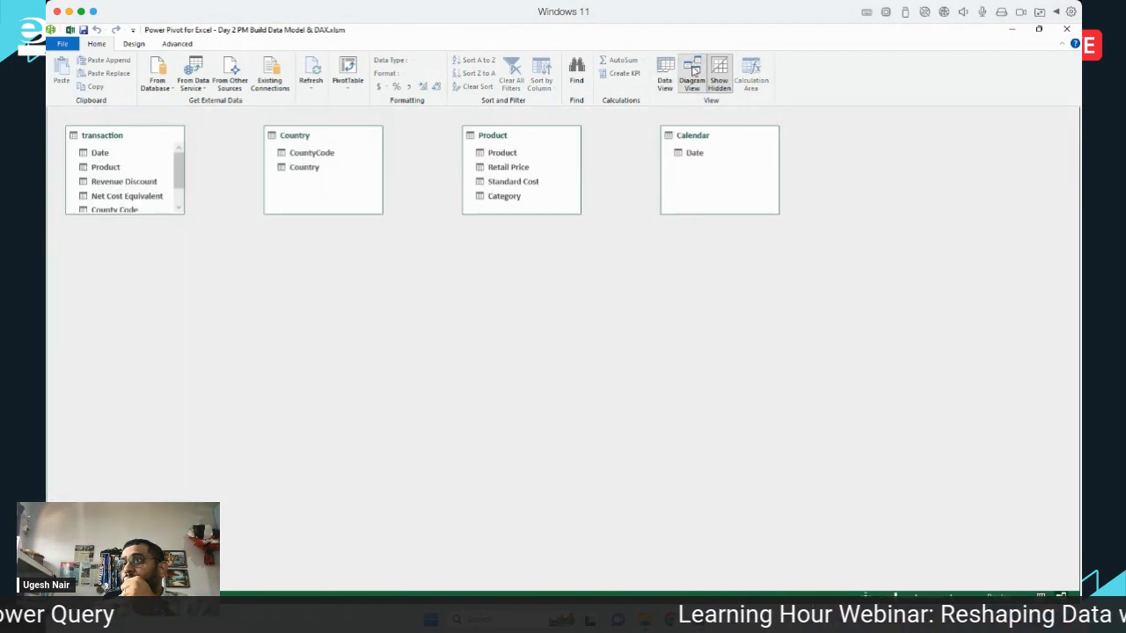
drag(154, 217, 157, 302)
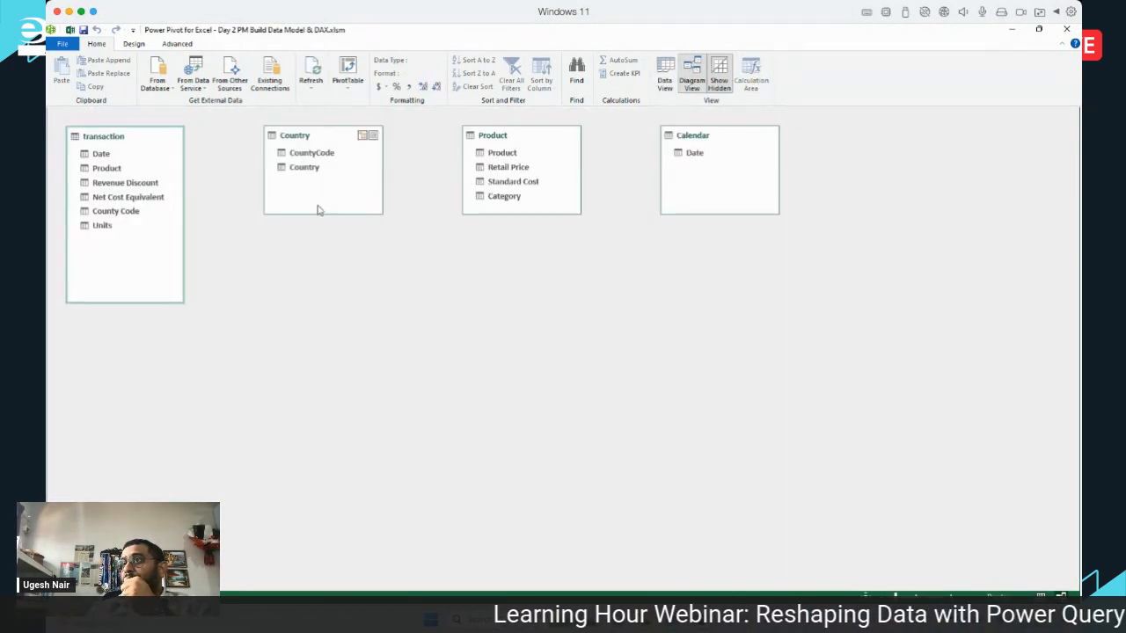
drag(318, 135, 268, 137)
drag(504, 138, 407, 139)
drag(698, 138, 548, 139)
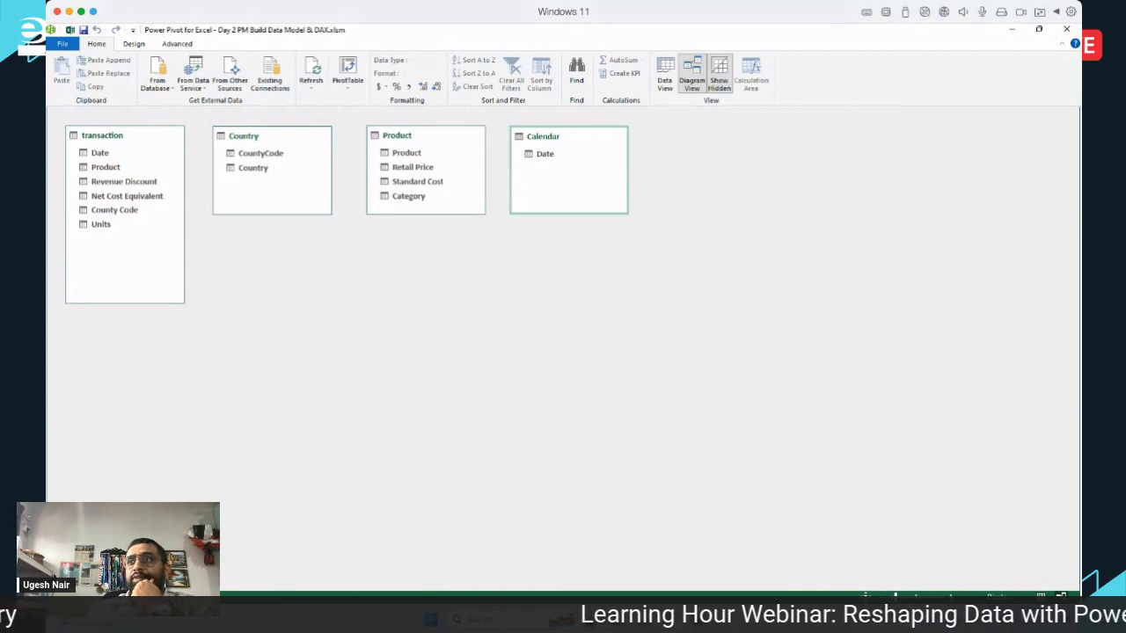
Arrange the diagram with transaction in the middle, Country above Product on one side and Calendar on the other.
click(127, 138)
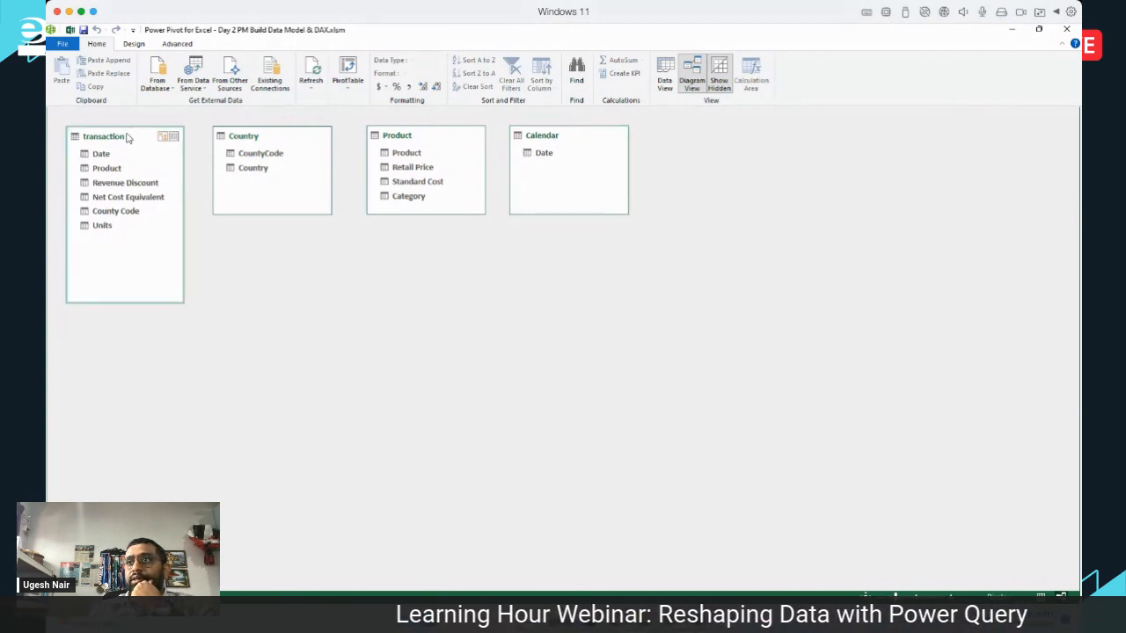
drag(128, 138, 378, 278)
drag(242, 146, 112, 152)
drag(394, 139, 112, 246)
drag(352, 284, 301, 145)
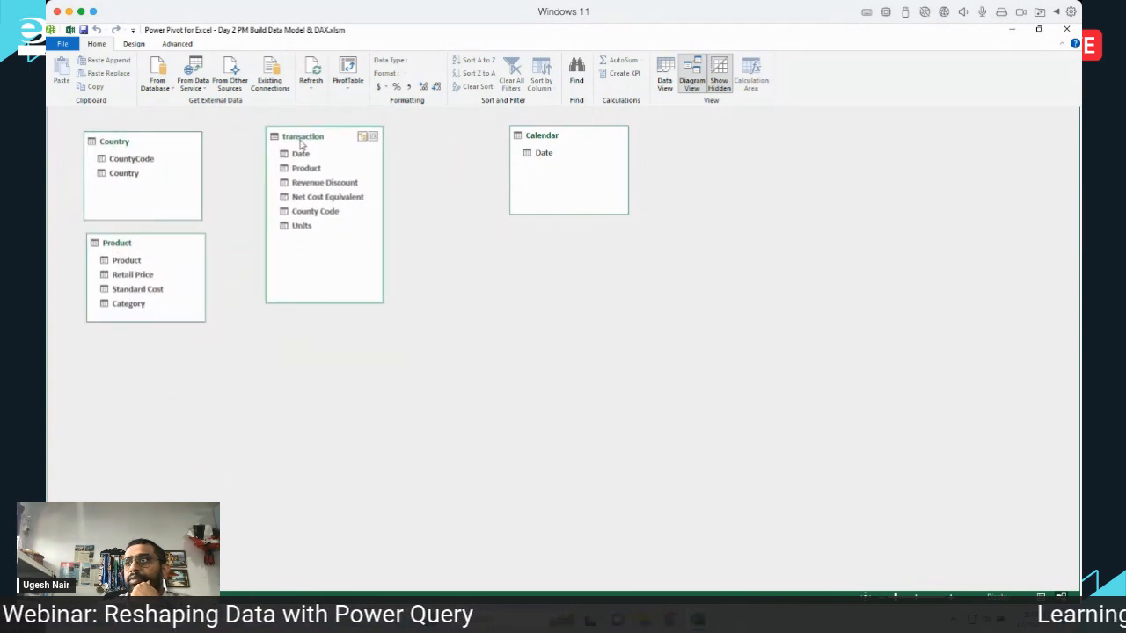
drag(556, 144, 514, 144)
drag(112, 142, 115, 137)
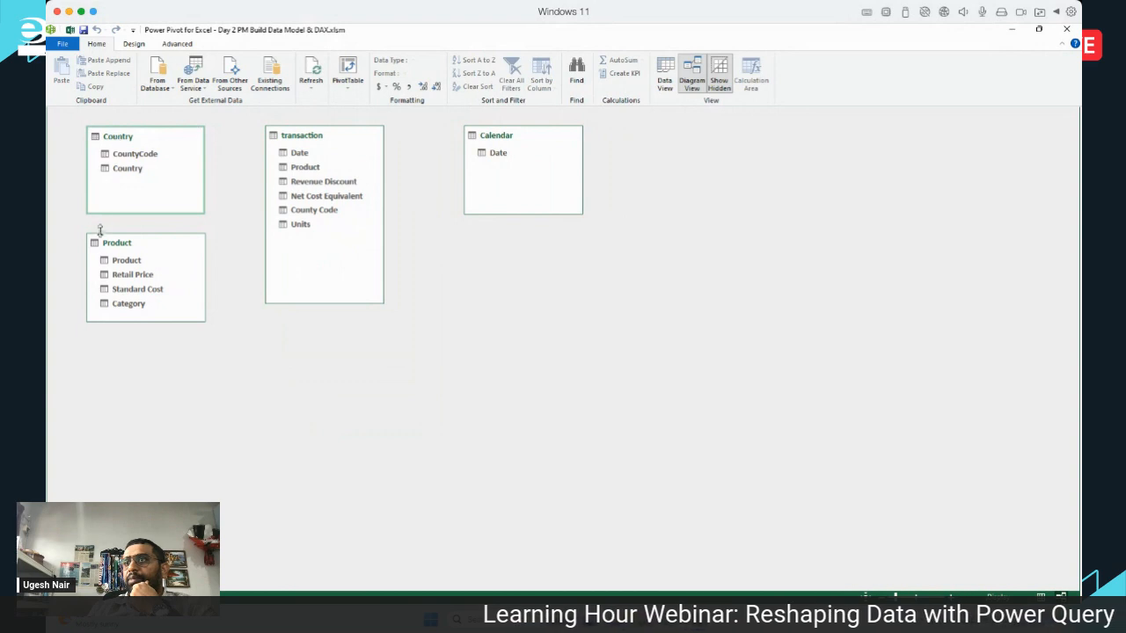
drag(109, 245, 96, 244)
drag(122, 134, 107, 143)
drag(314, 137, 312, 138)
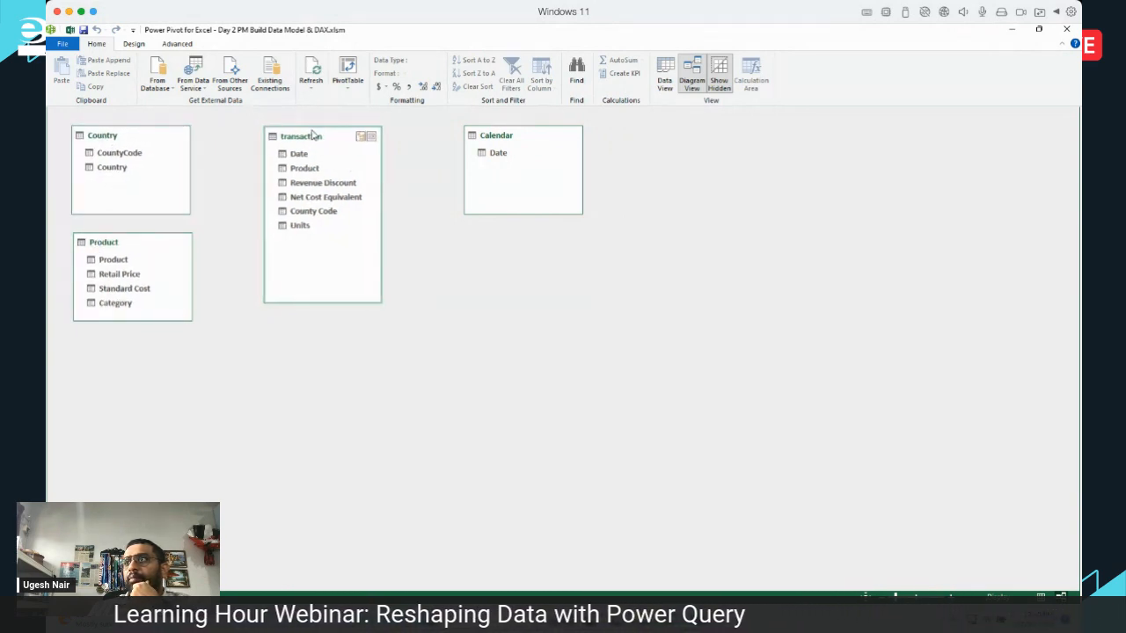
Relate the transaction table to Calendar by Date, to Country by county code, and to Product by Product.
drag(504, 146, 291, 156)
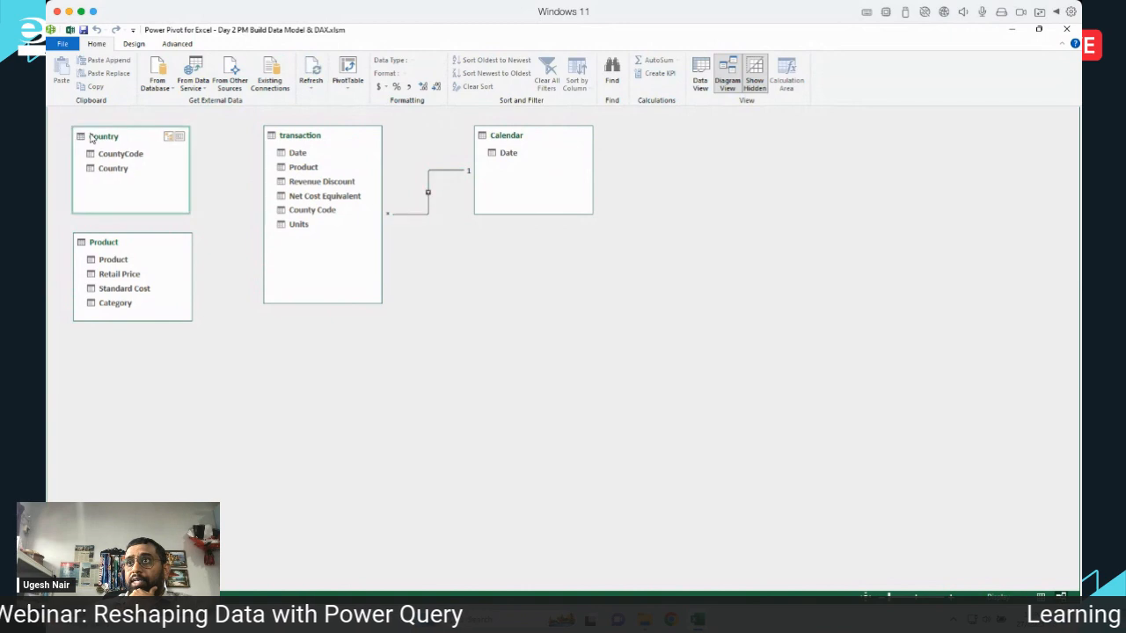
drag(117, 158, 305, 212)
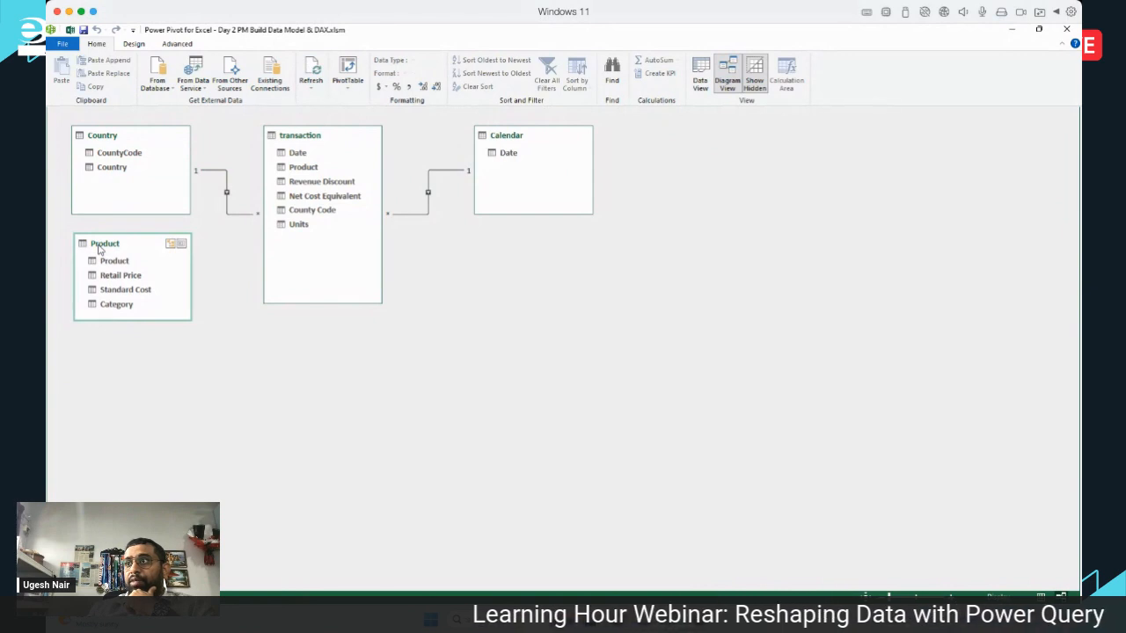
drag(104, 262, 298, 170)
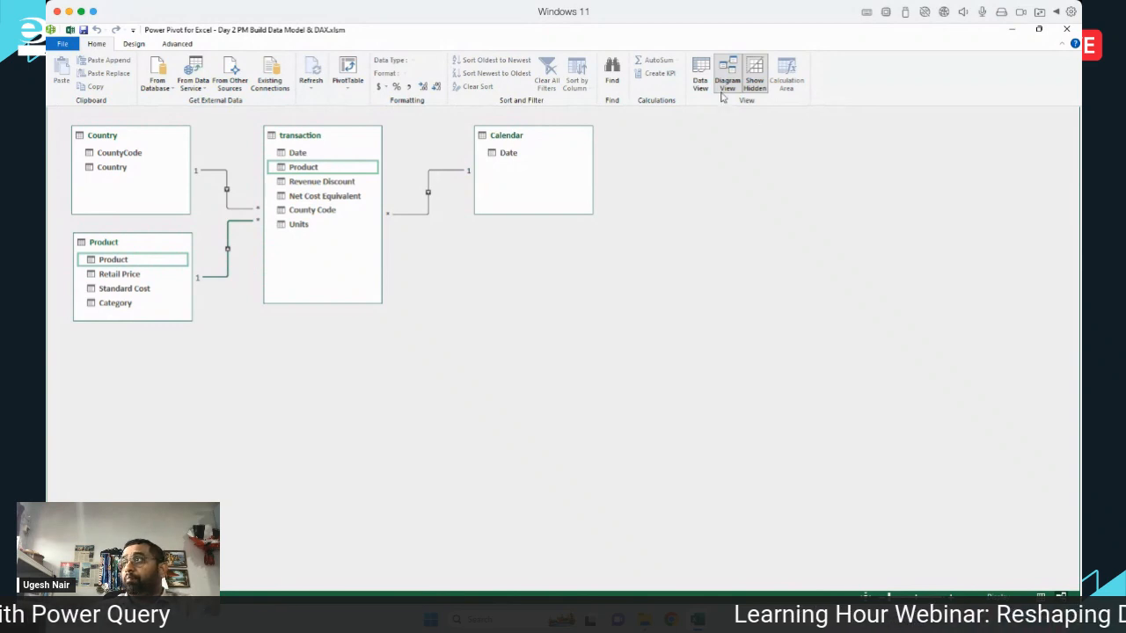
Switch to the transaction table's data and add a new column named Revenue.
click(700, 75)
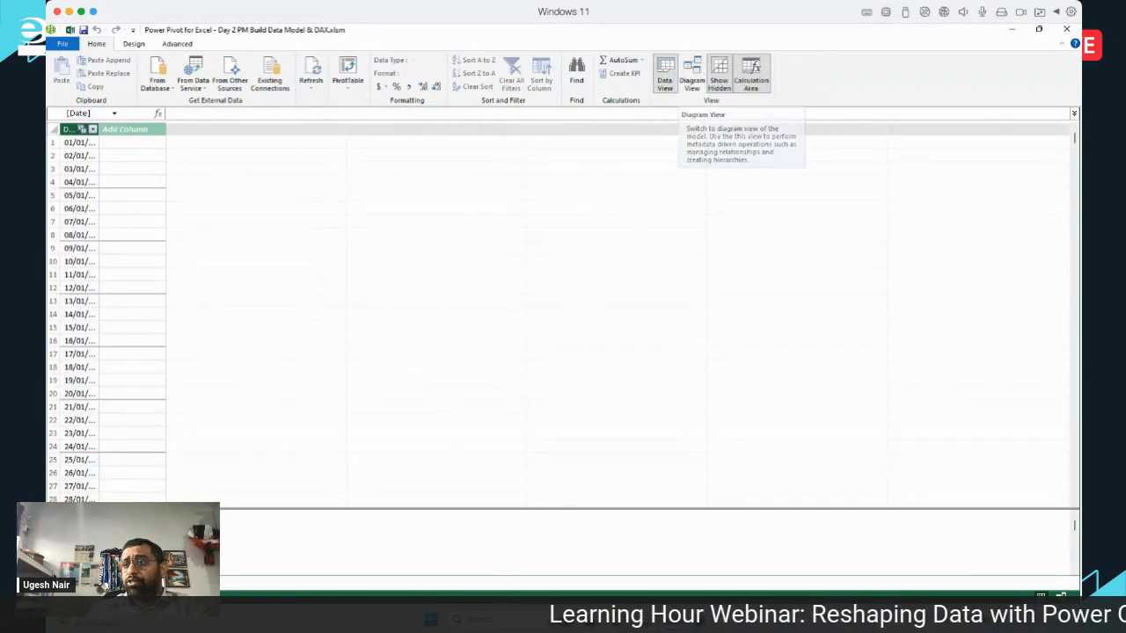
click(140, 583)
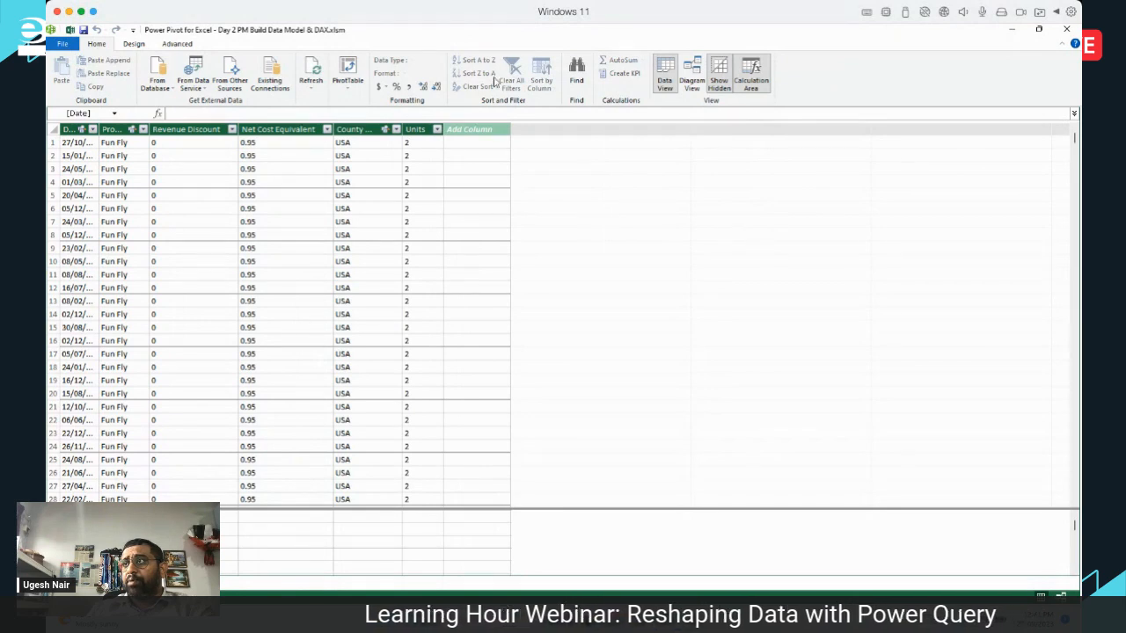
click(467, 130)
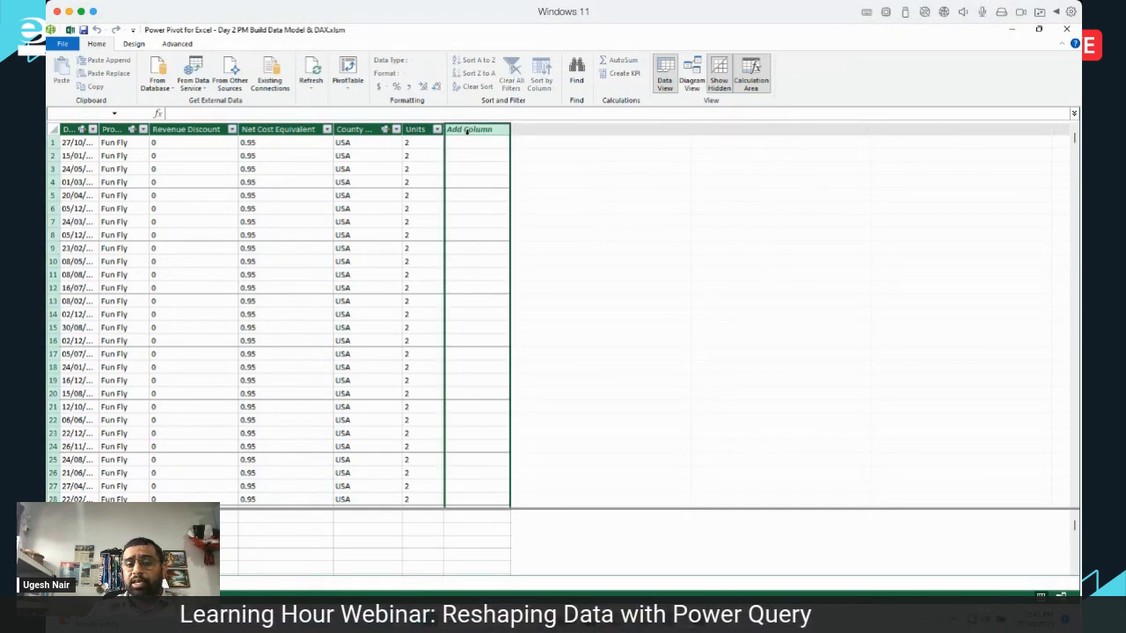
double_click(469, 130)
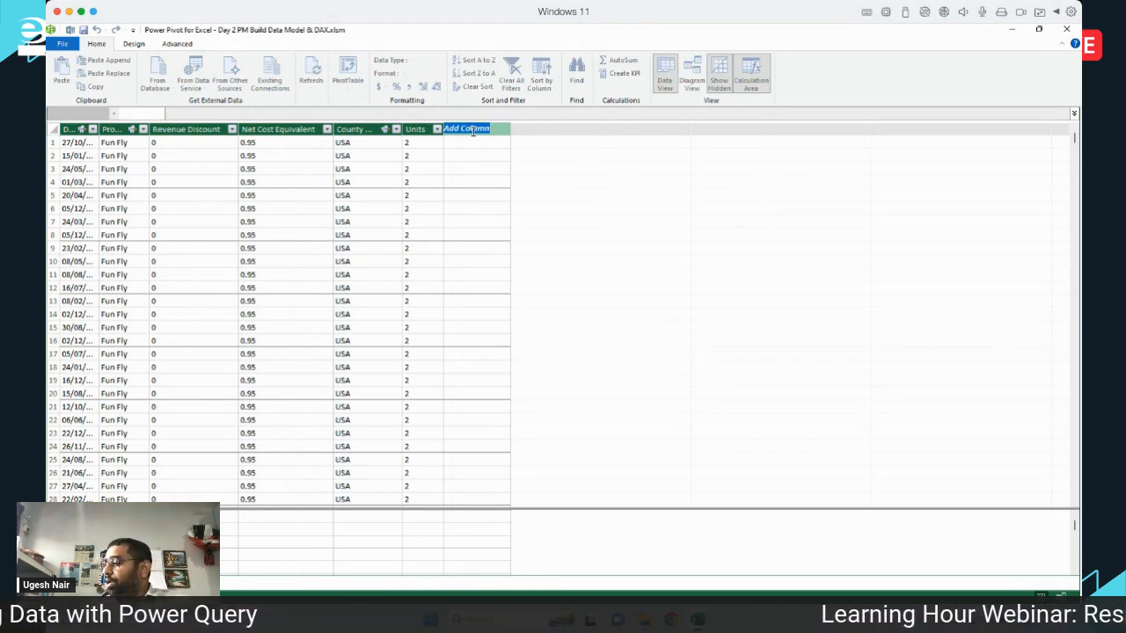
text(Re)
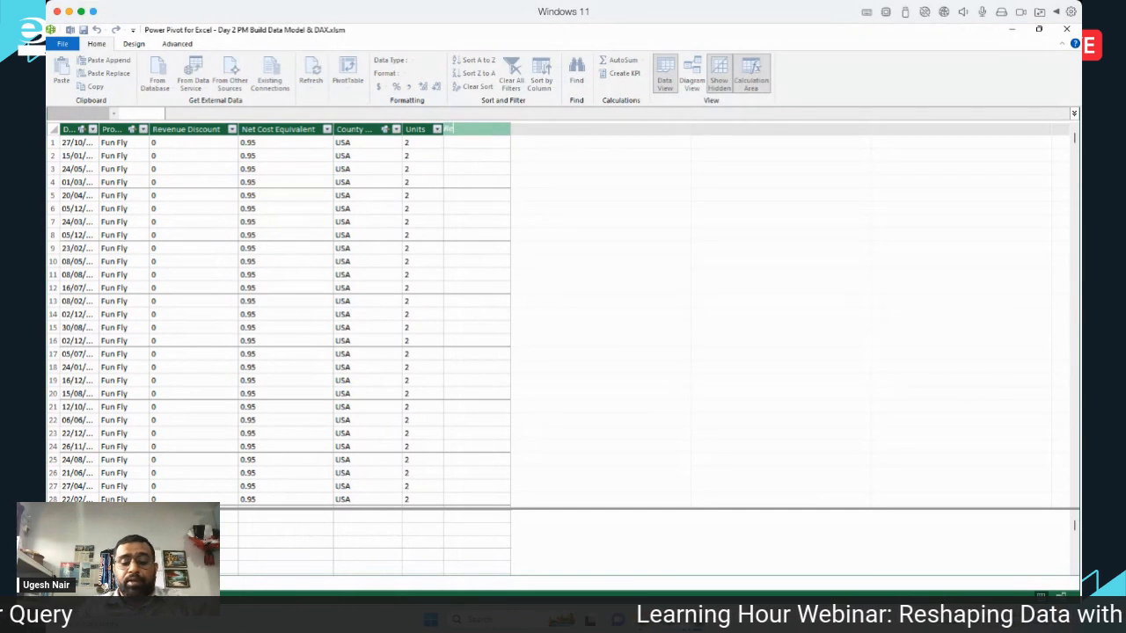
text(venue)
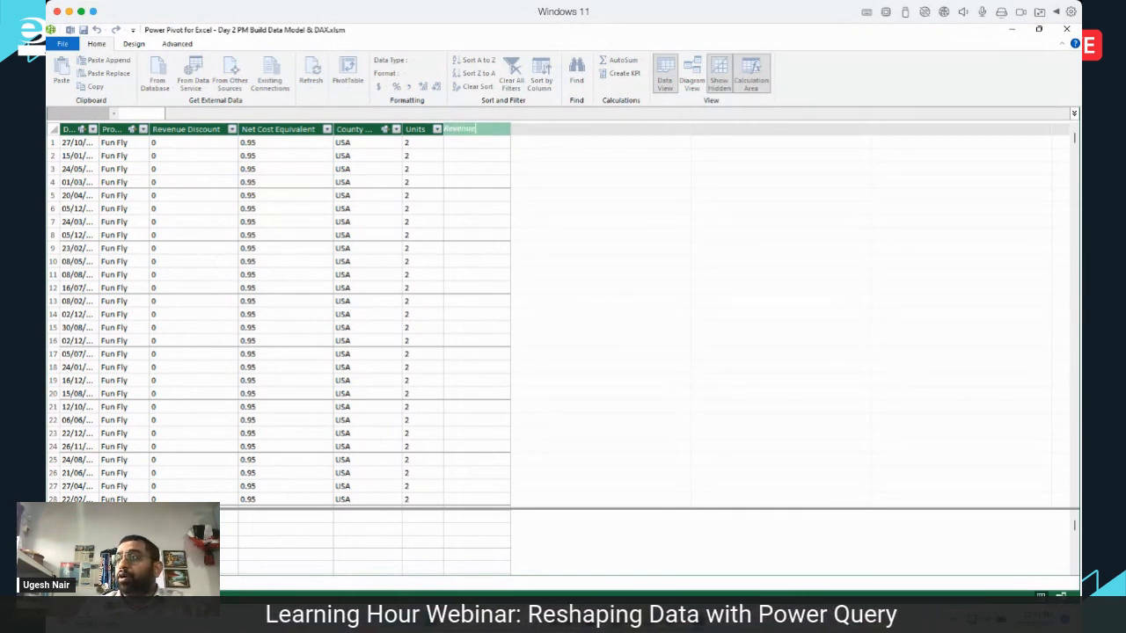
key(Return)
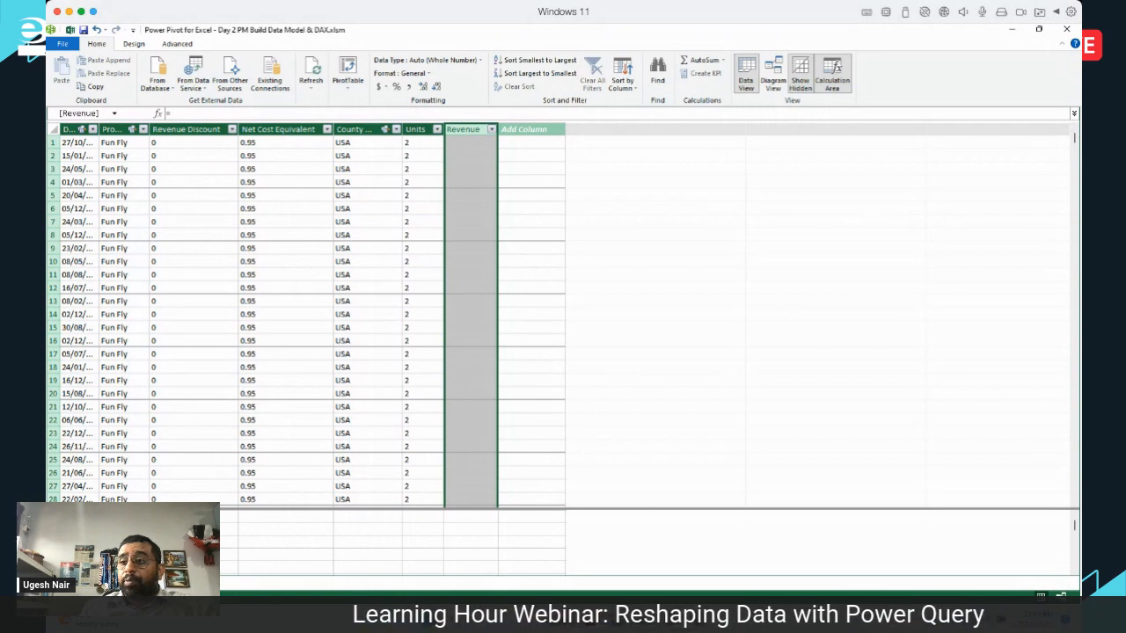
Review the Retail Price column in the Product table and the Revenue Discount and Units columns in the transaction table.
click(150, 583)
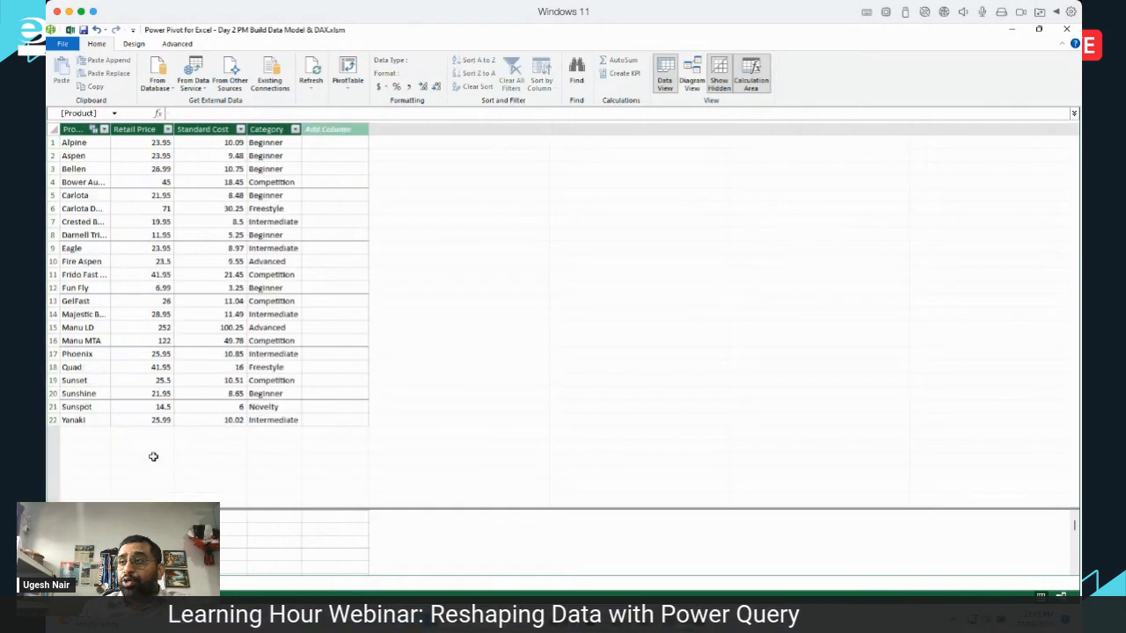
click(134, 128)
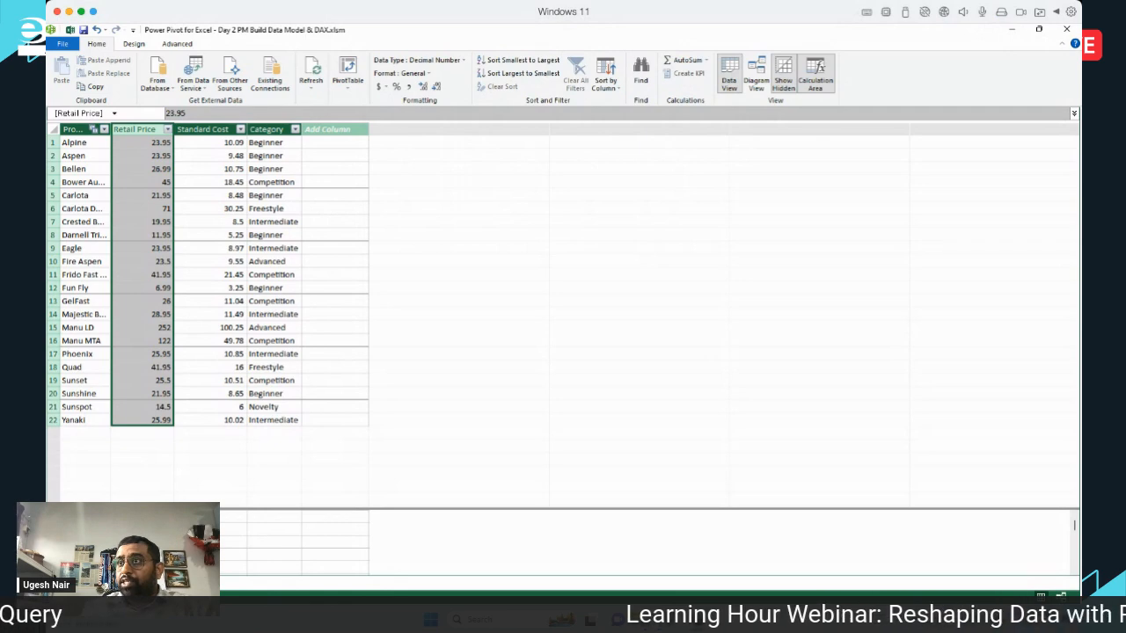
click(97, 583)
click(185, 129)
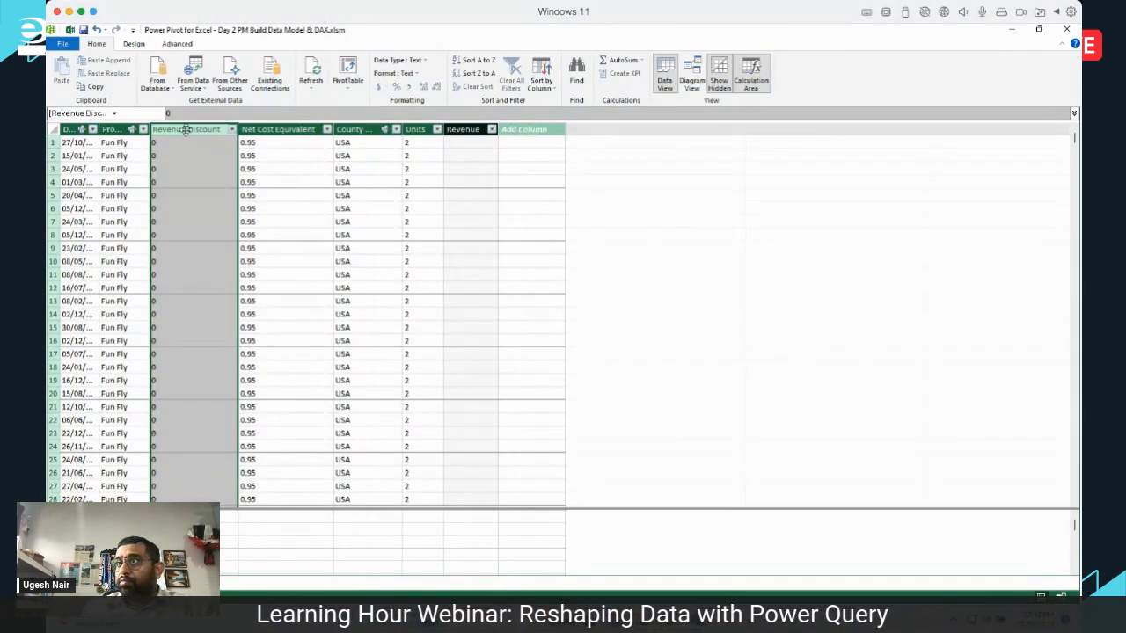
click(418, 130)
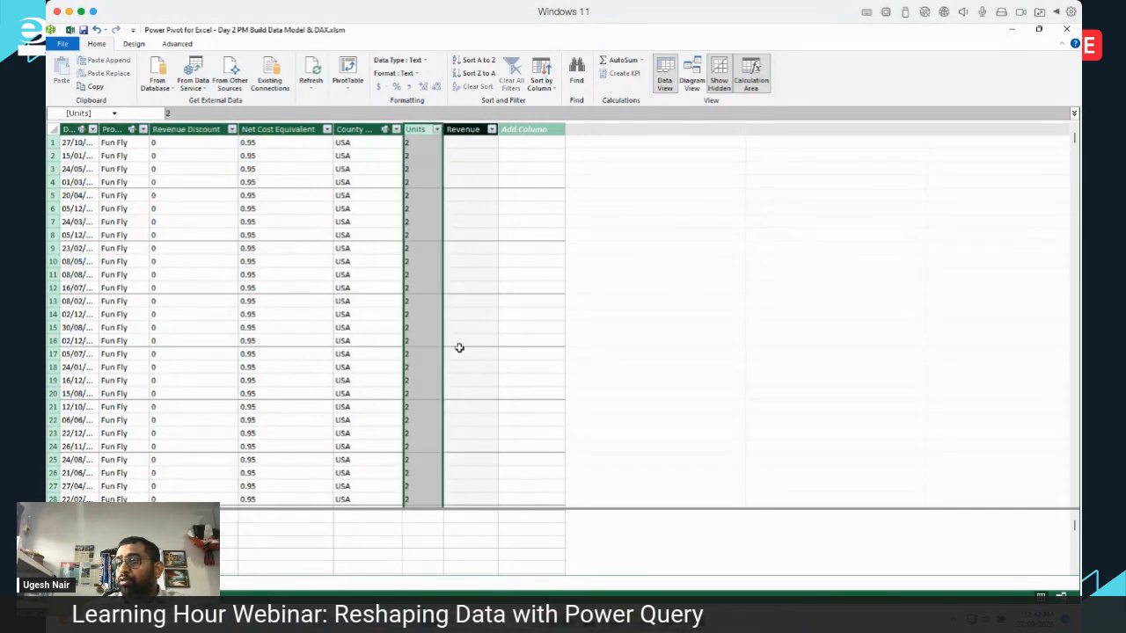
Begin the Revenue column's formula by fetching each product's retail price with =RELATED('Product'[Retail Price].
click(467, 145)
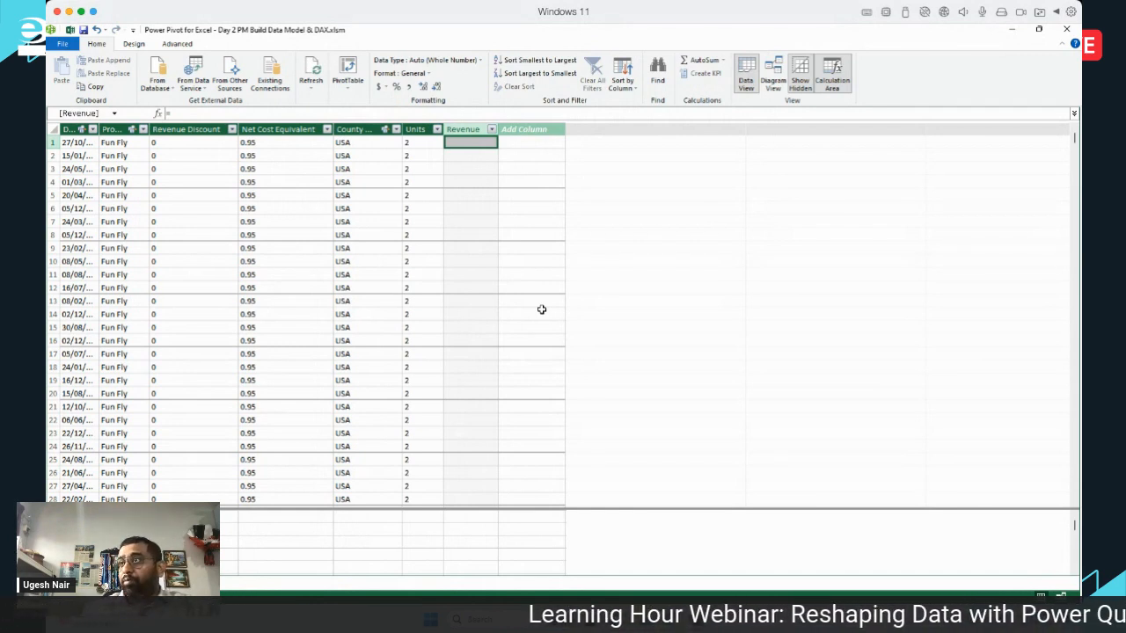
click(234, 113)
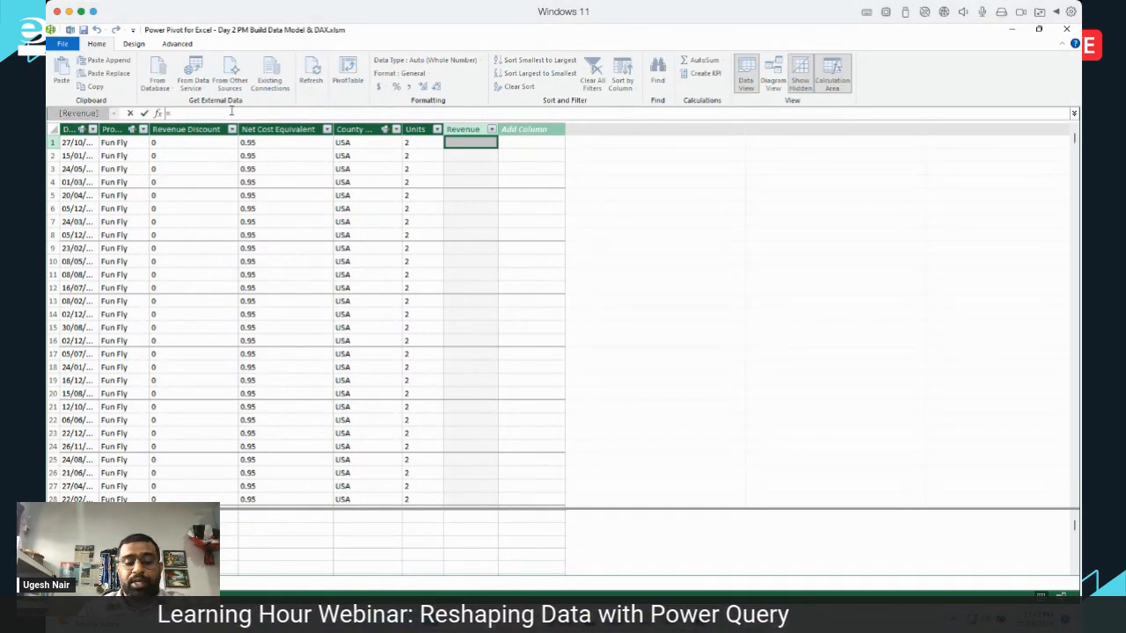
text(=)
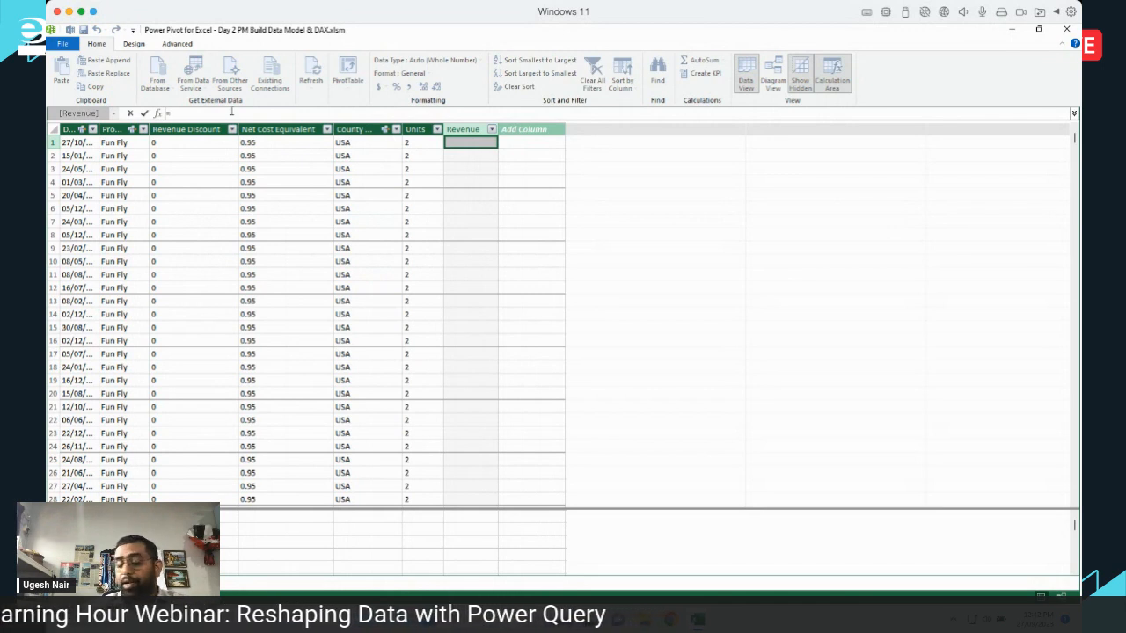
text(RELATED)
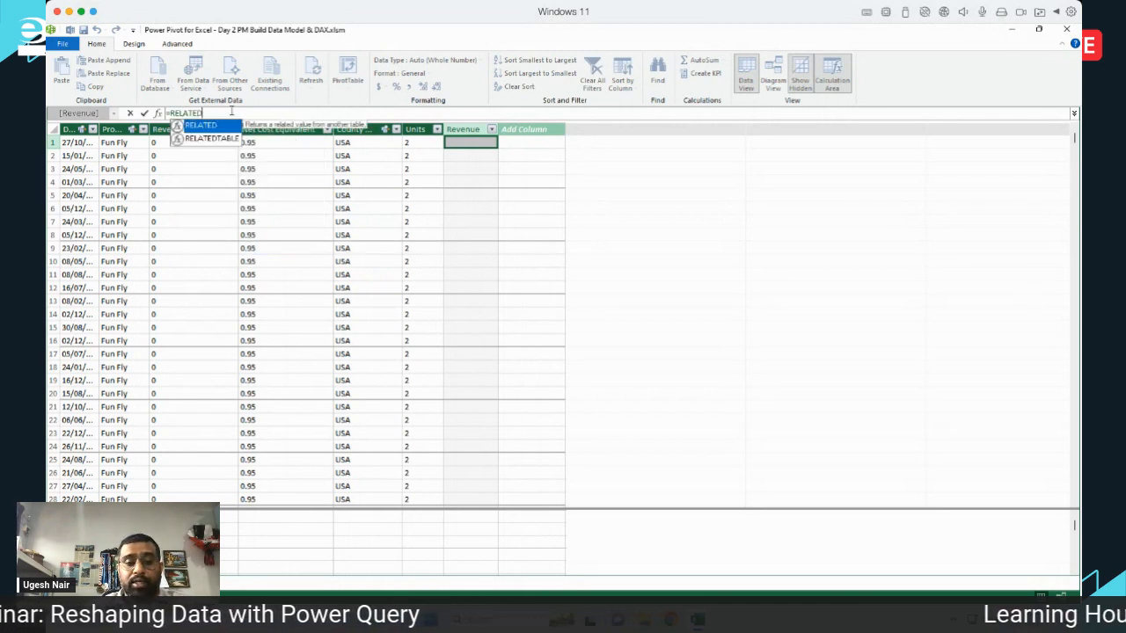
text(()
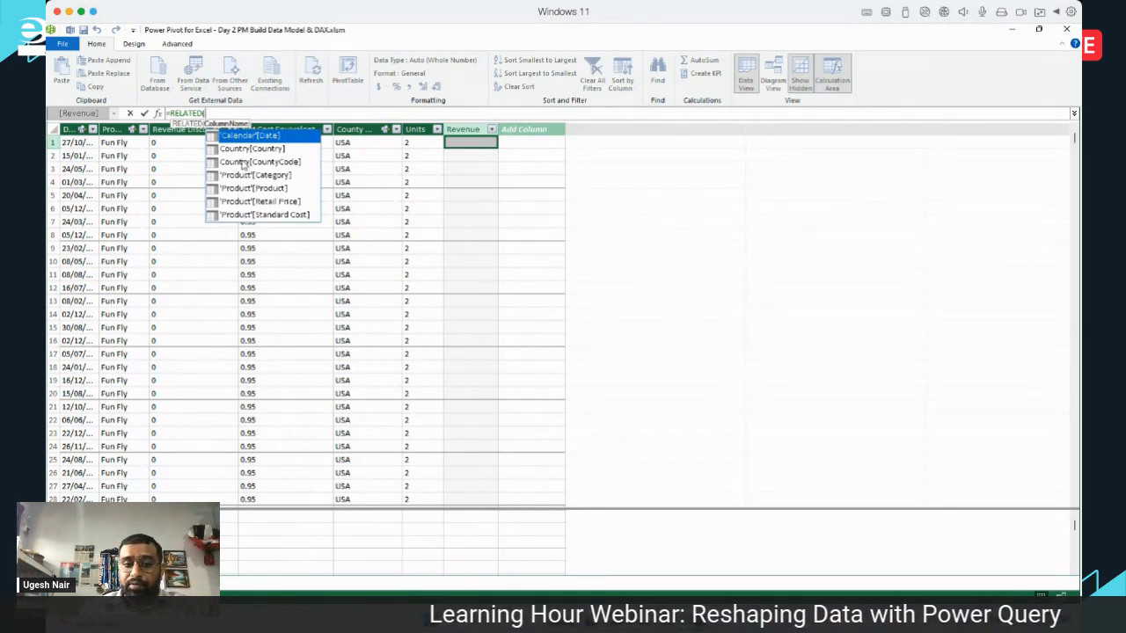
text(PRO)
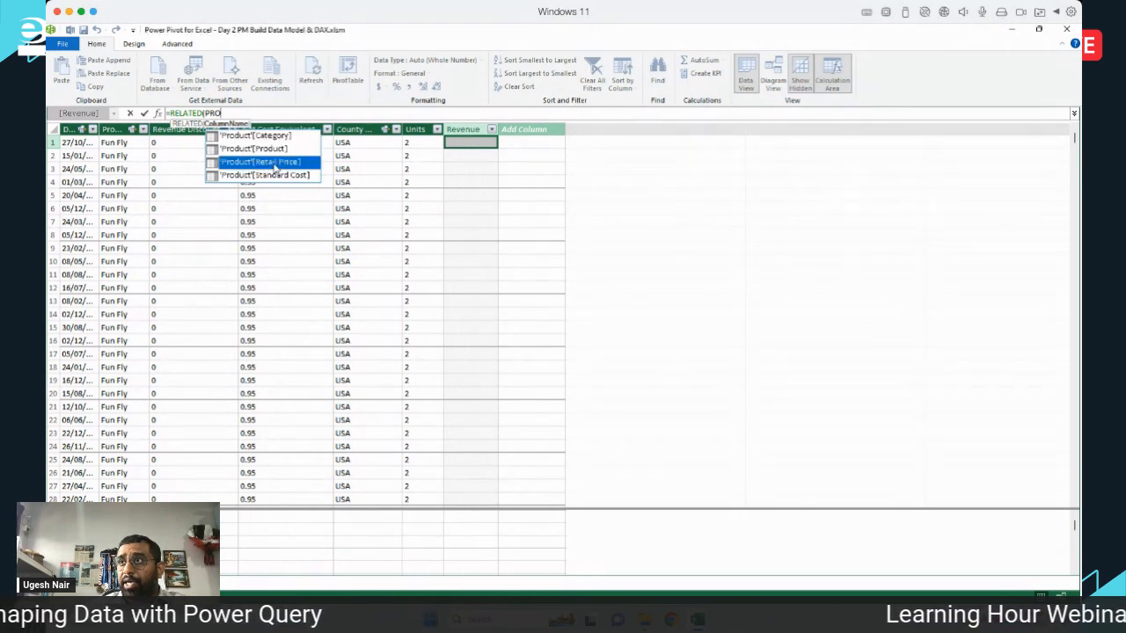
double_click(273, 165)
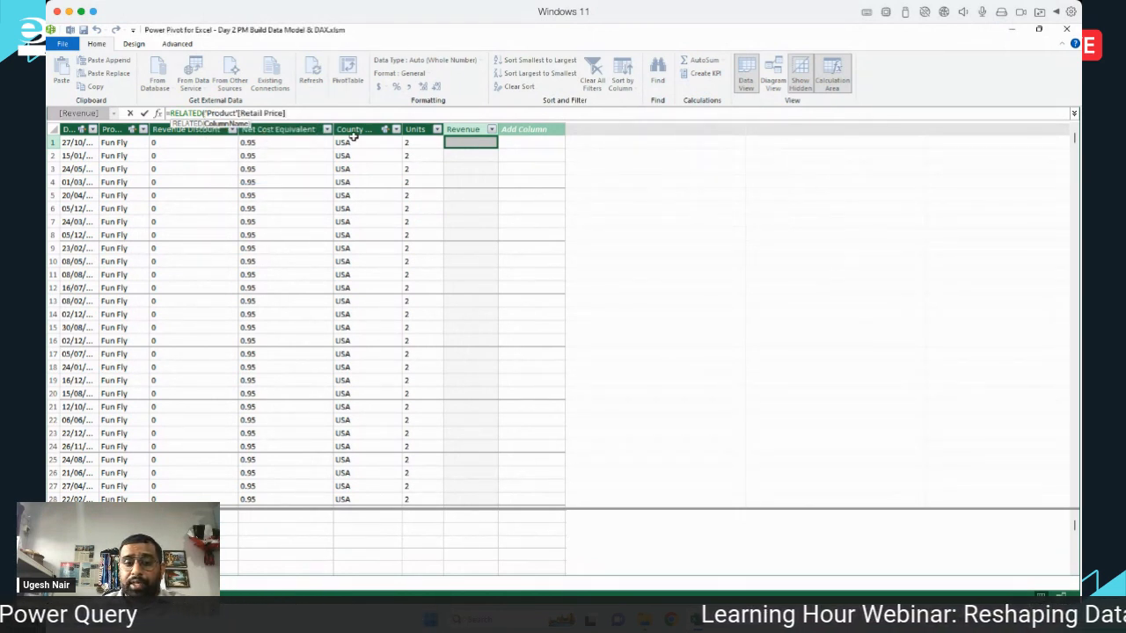
Close the RELATED function and multiply it by (1-'transaction'[Revenue Discount]) in the Revenue formula.
text()*)
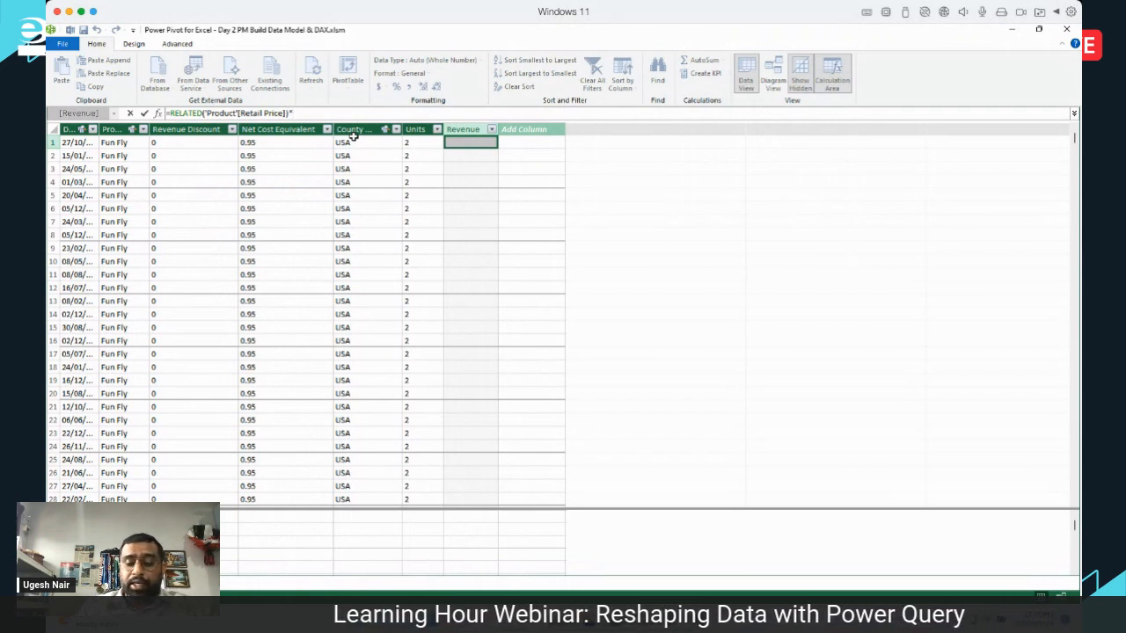
text((1)
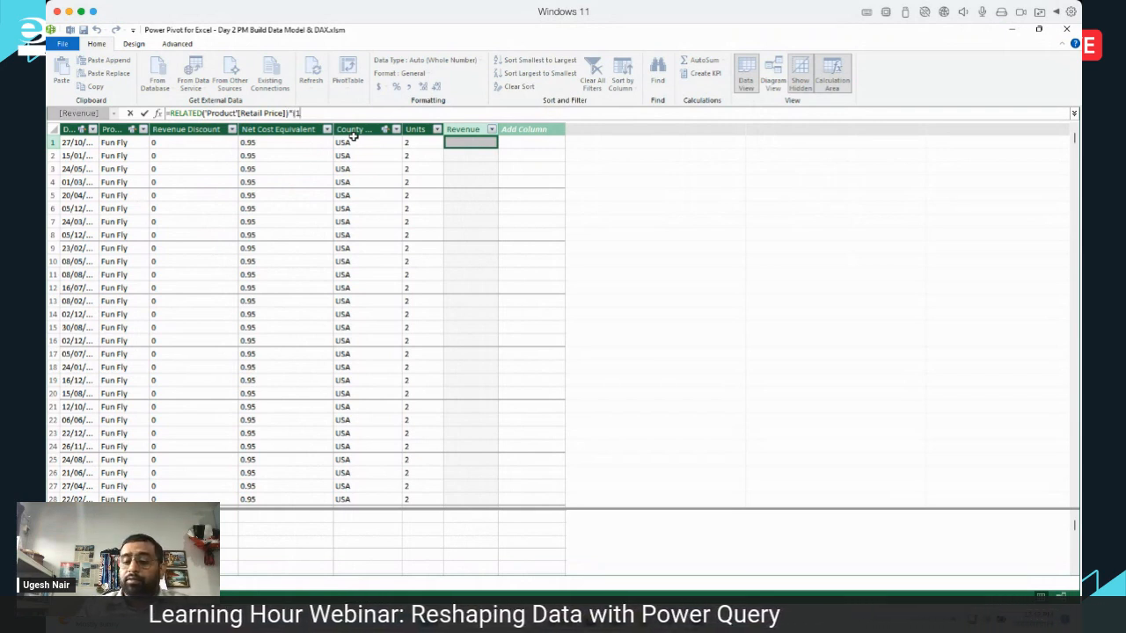
text(-)
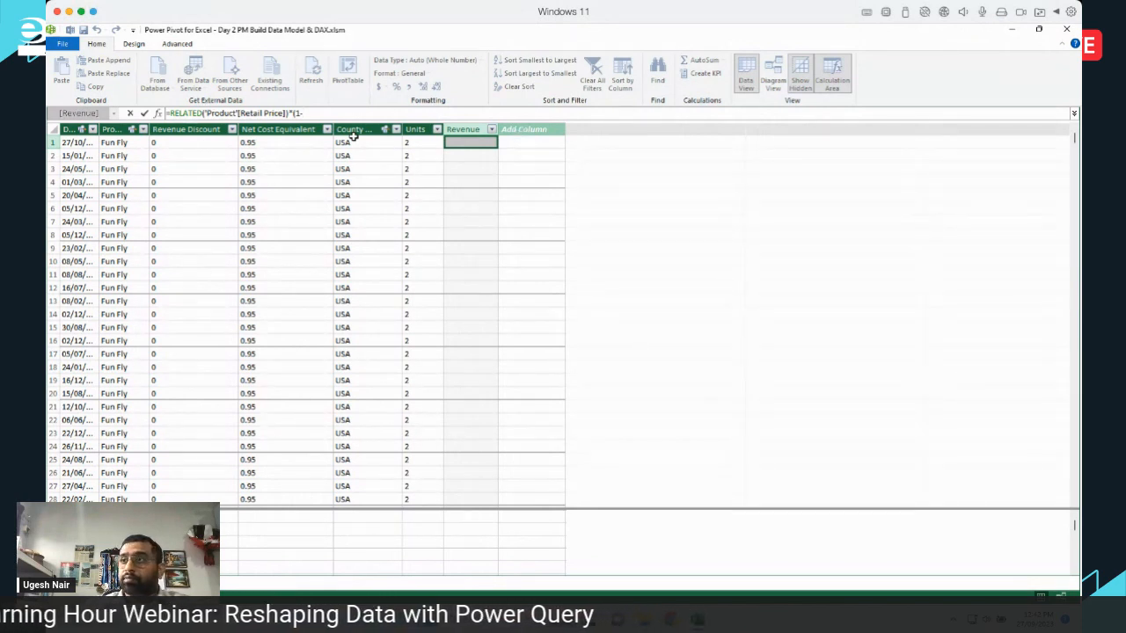
text(TR)
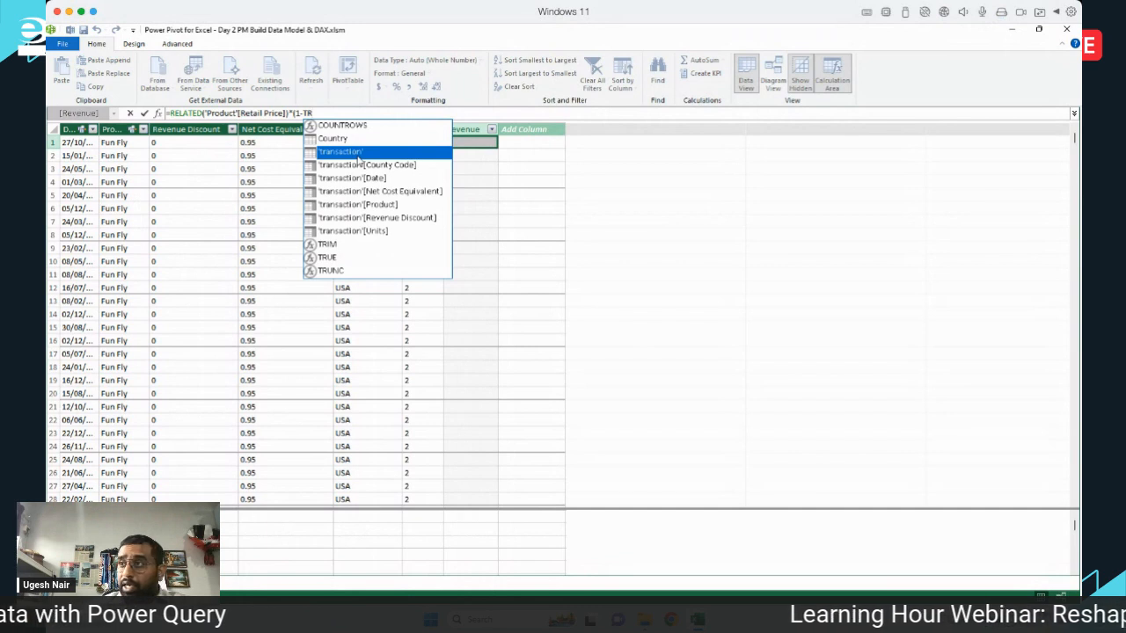
click(393, 218)
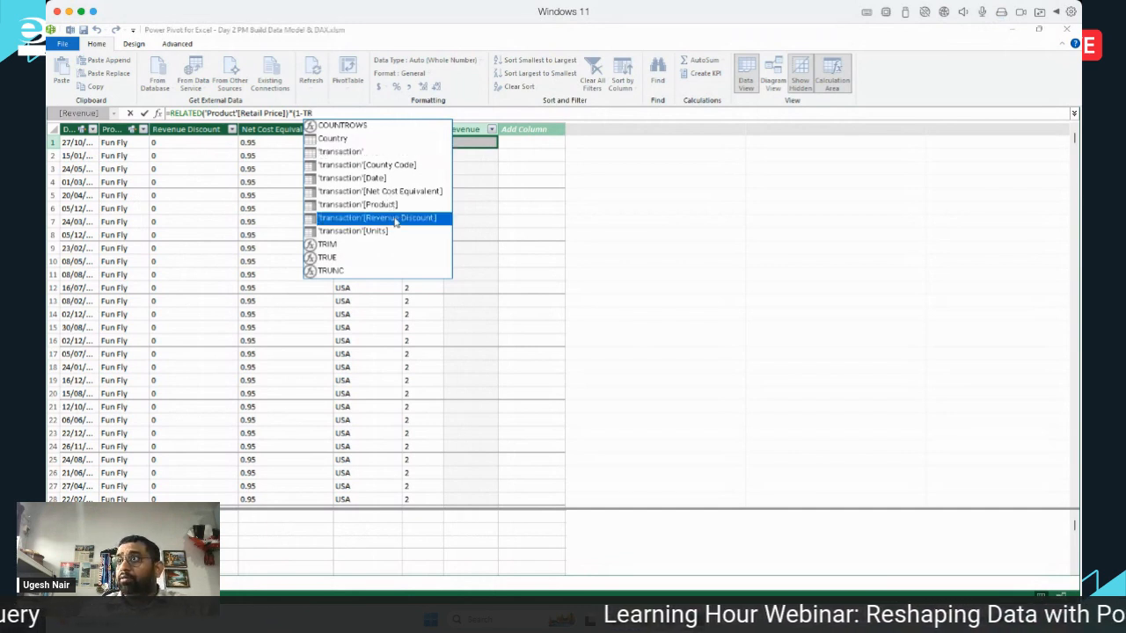
double_click(393, 217)
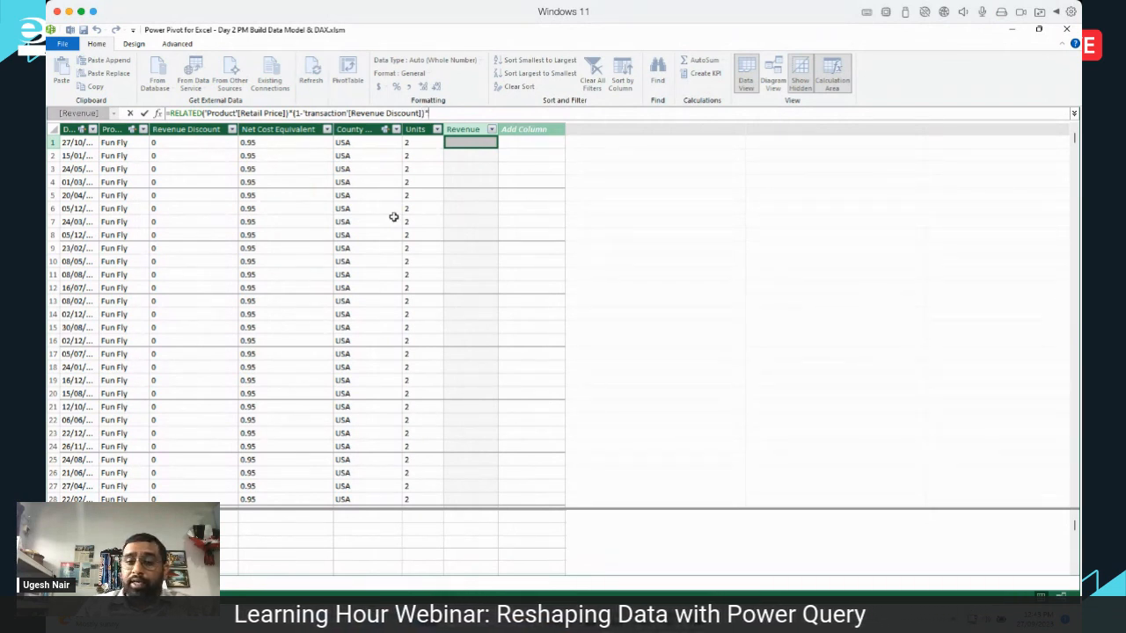
Finish the Revenue formula by multiplying by 'transaction'[Units], commit it, and check the calculated column.
text(TR)
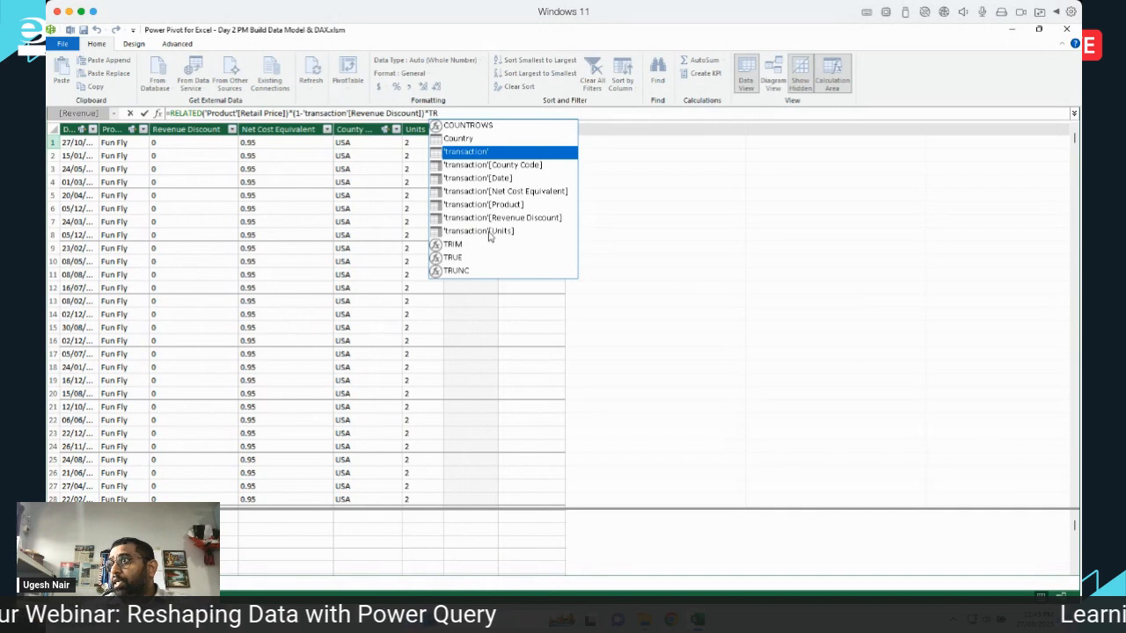
click(489, 230)
double_click(489, 230)
key(Return)
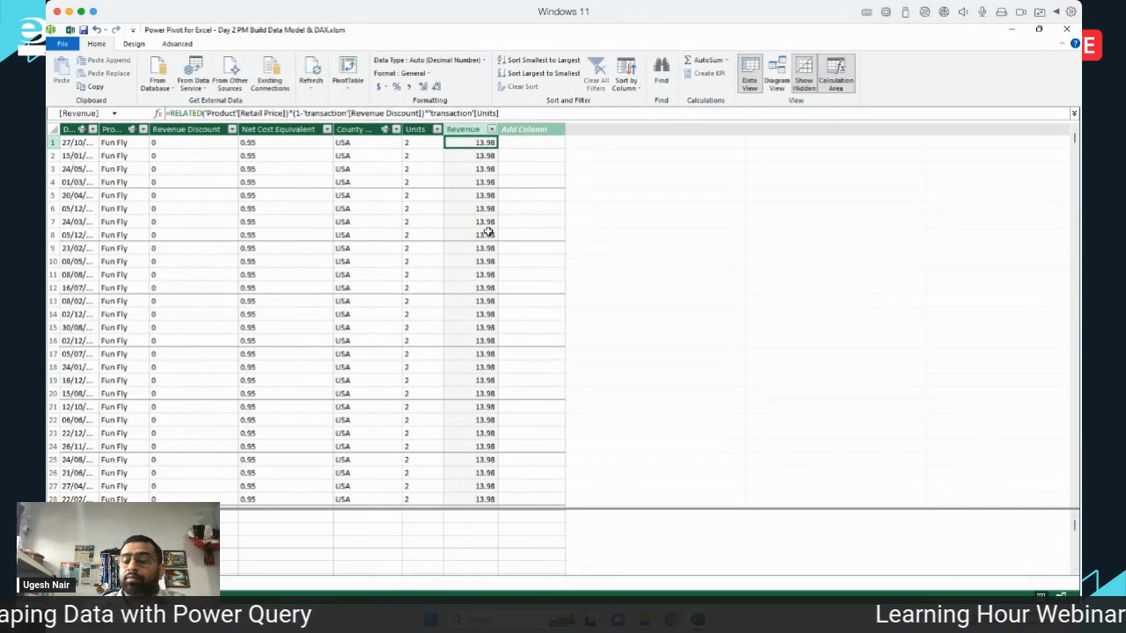
click(467, 131)
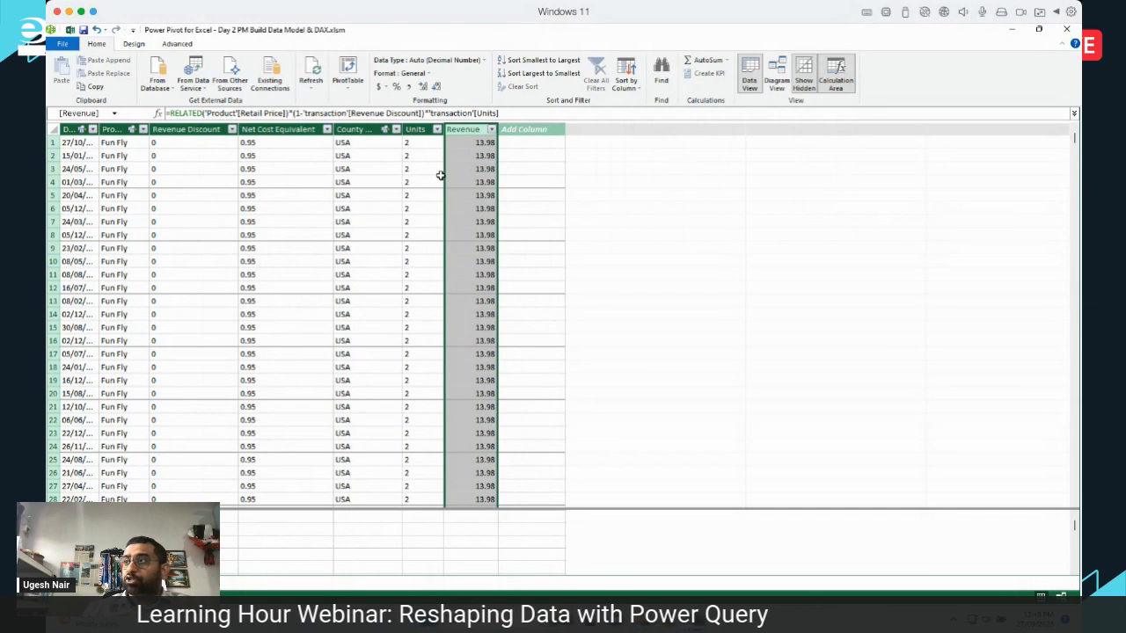
click(476, 219)
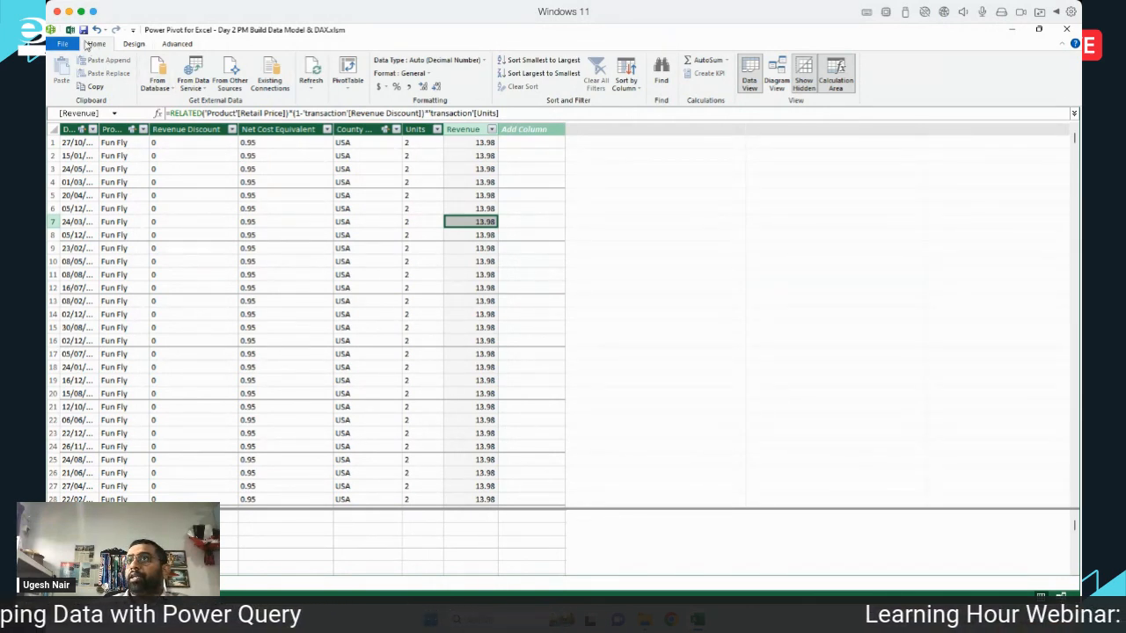
Switch back to the Excel workbook and enable its external data connections.
click(70, 30)
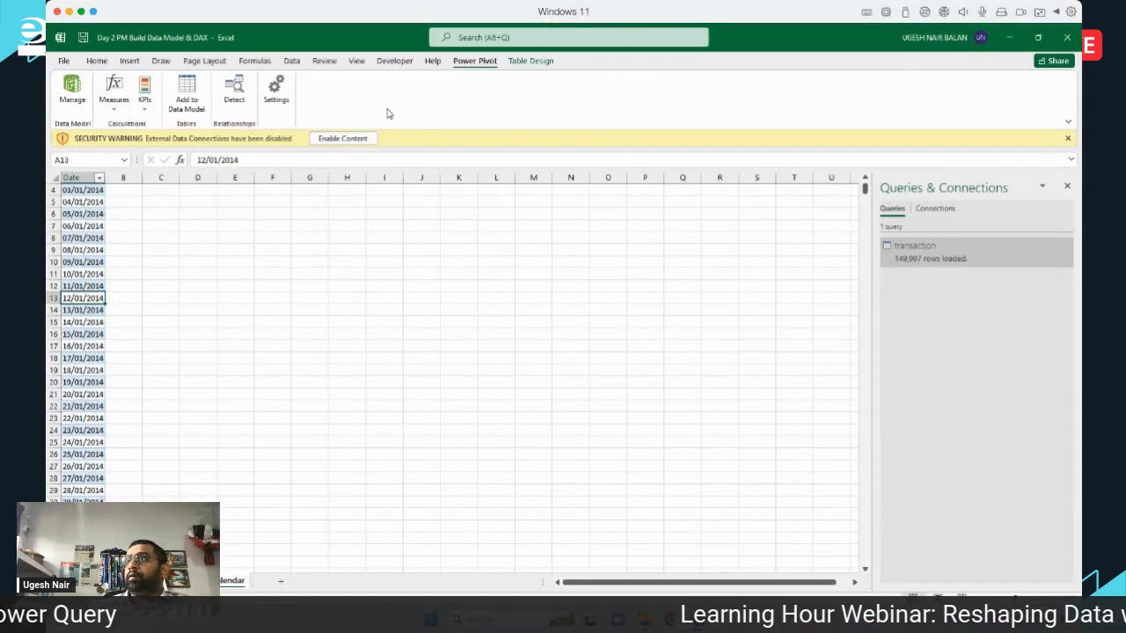
click(367, 140)
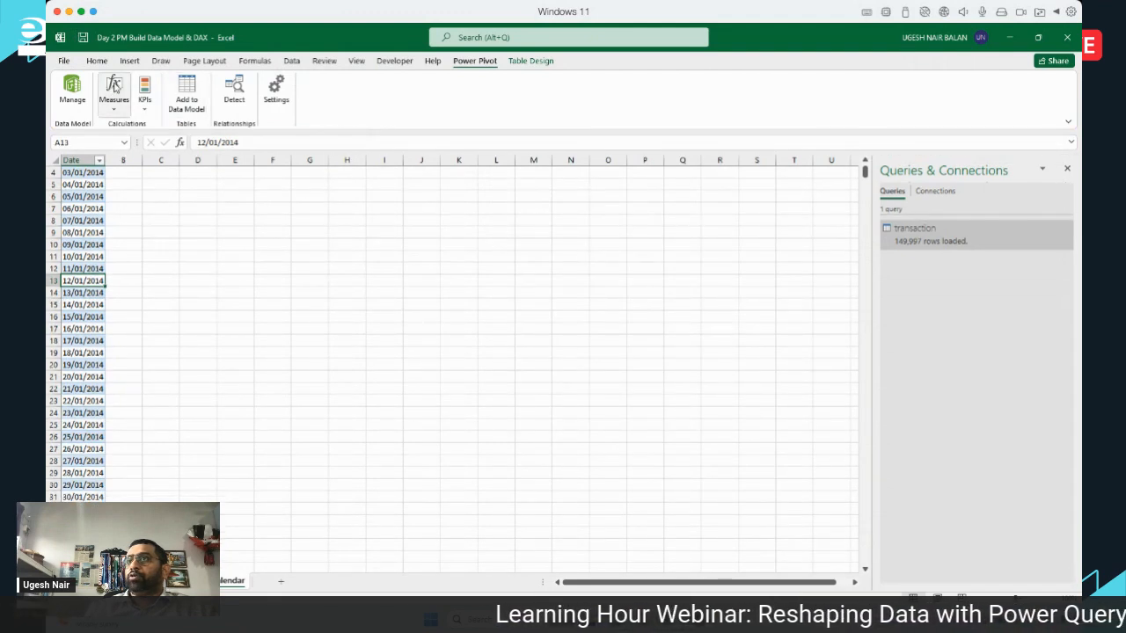
Start a new measure in the transaction table and name it Total Revenue.
click(114, 89)
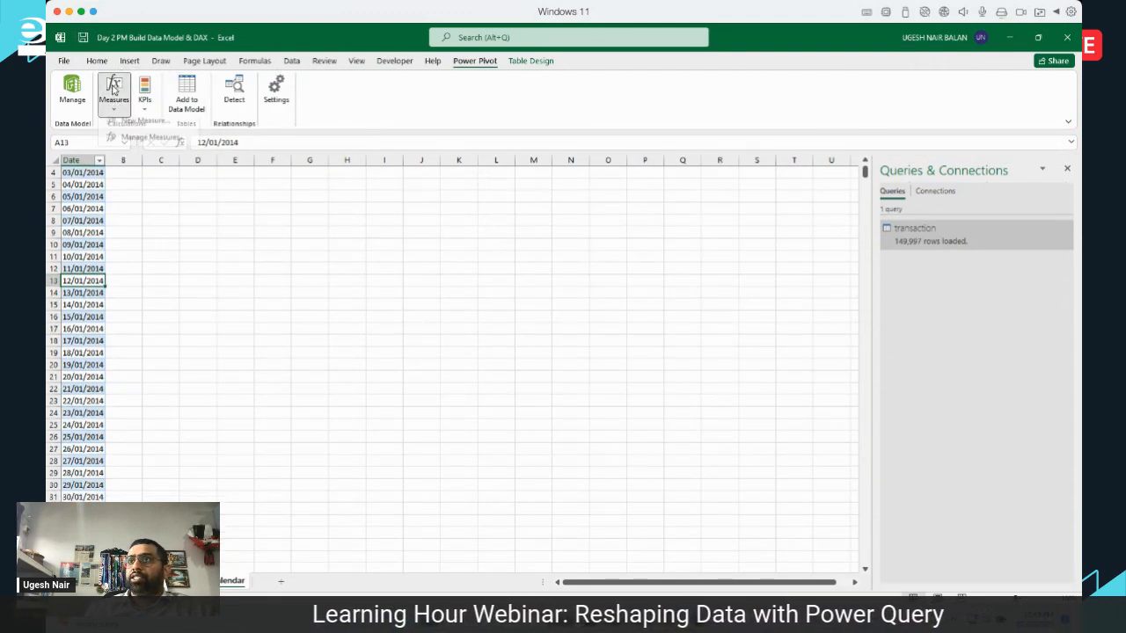
click(142, 129)
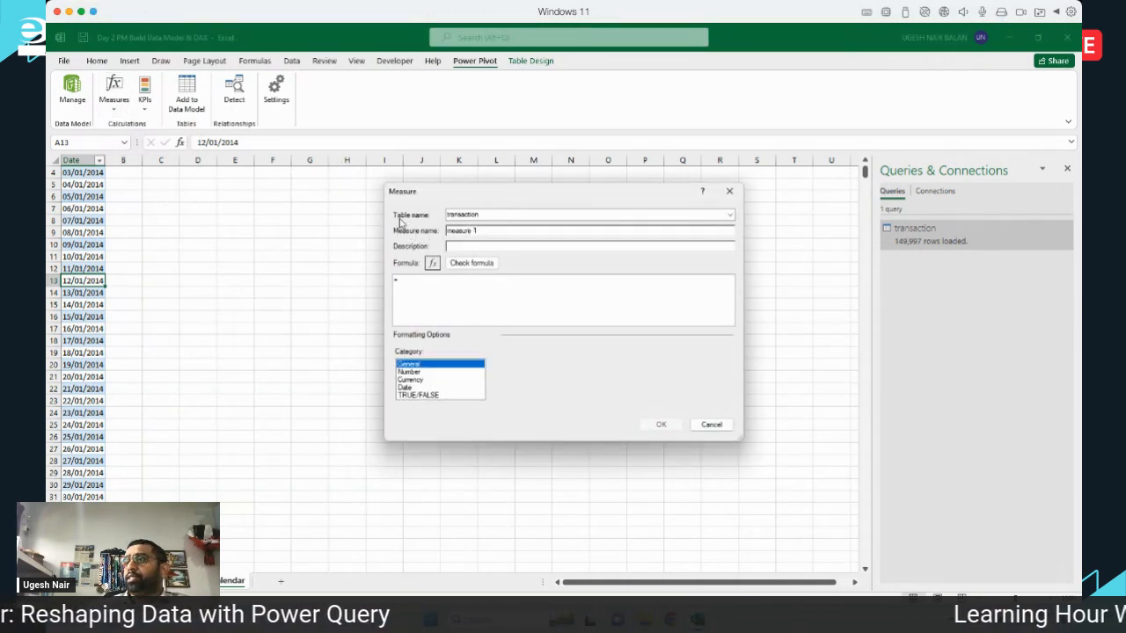
click(504, 216)
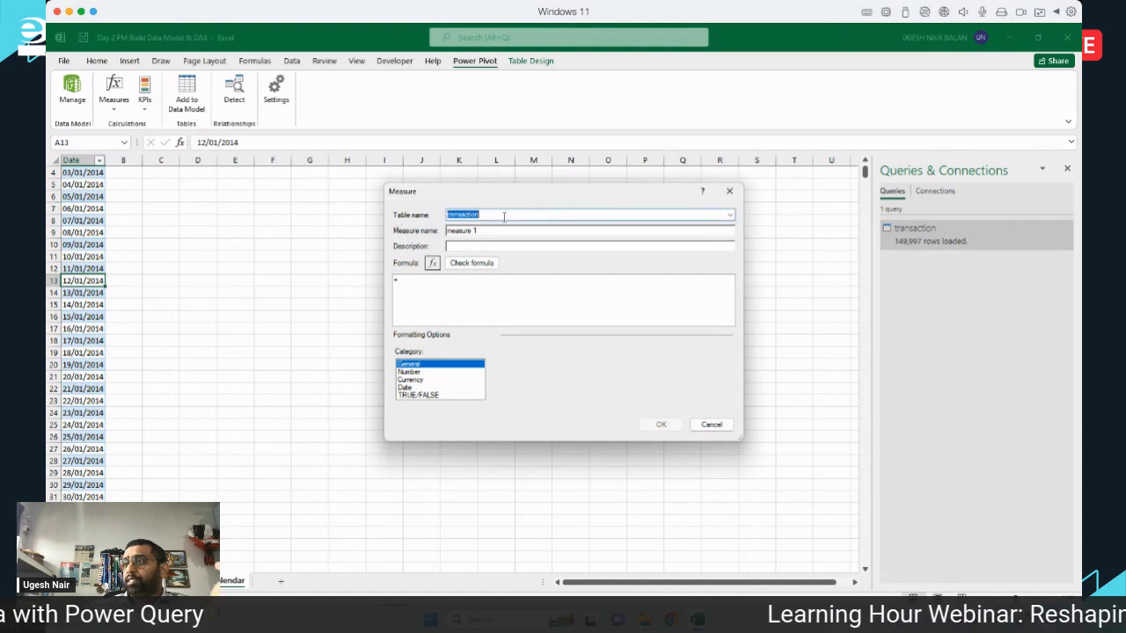
double_click(504, 230)
drag(504, 229, 401, 227)
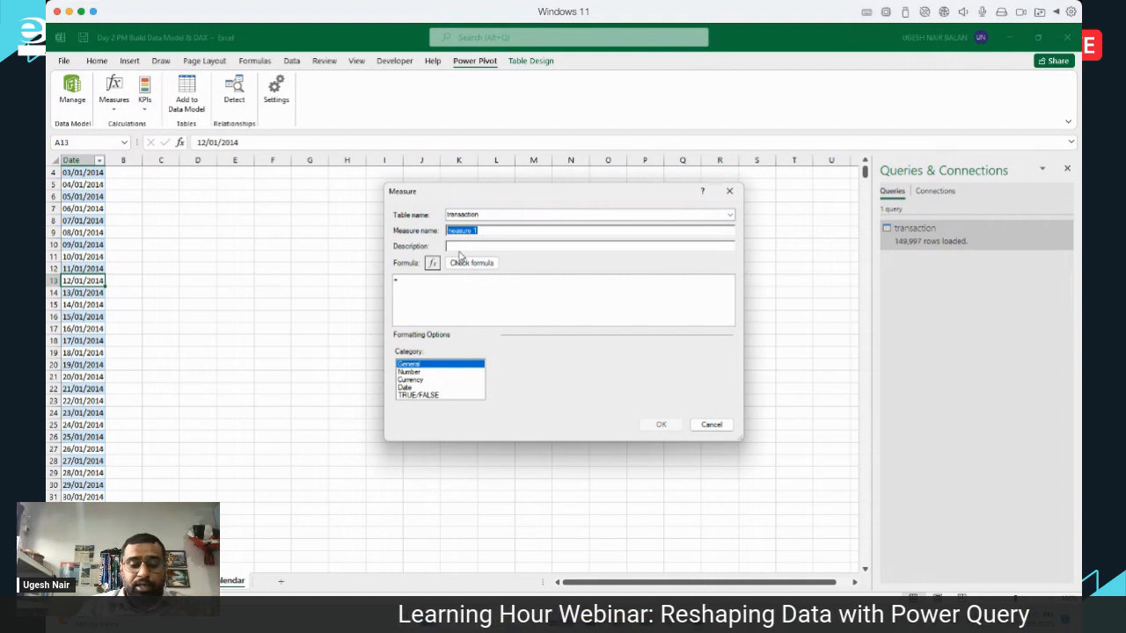
key(BackSpace)
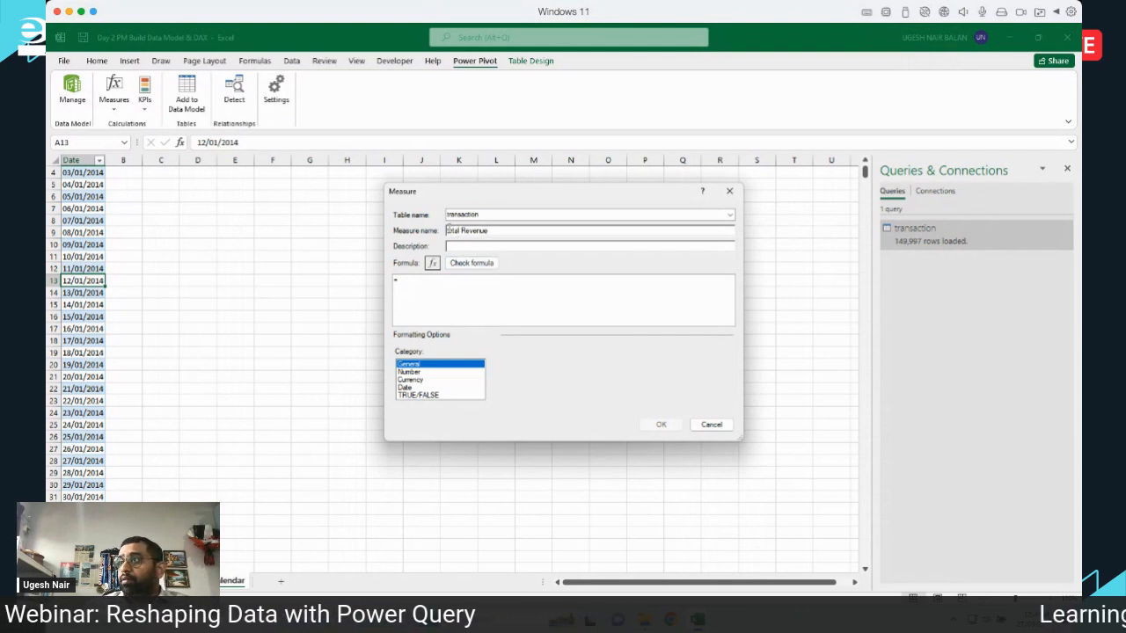
text(T)
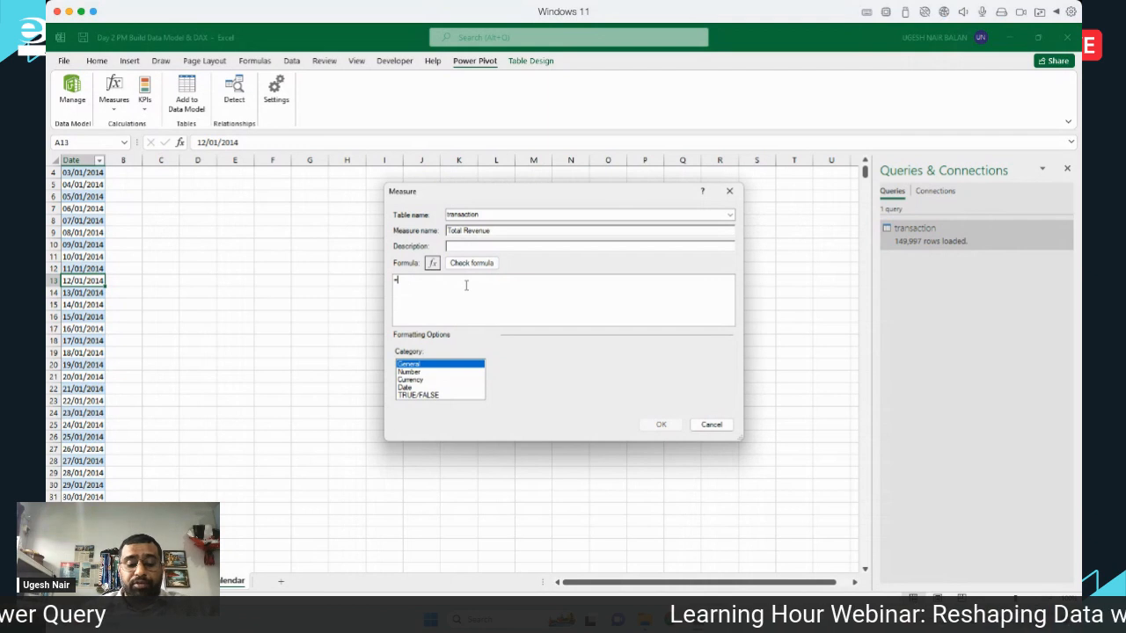
Define the Total Revenue measure's formula as =Sum('transaction'[Revenue]).
text(Sum()
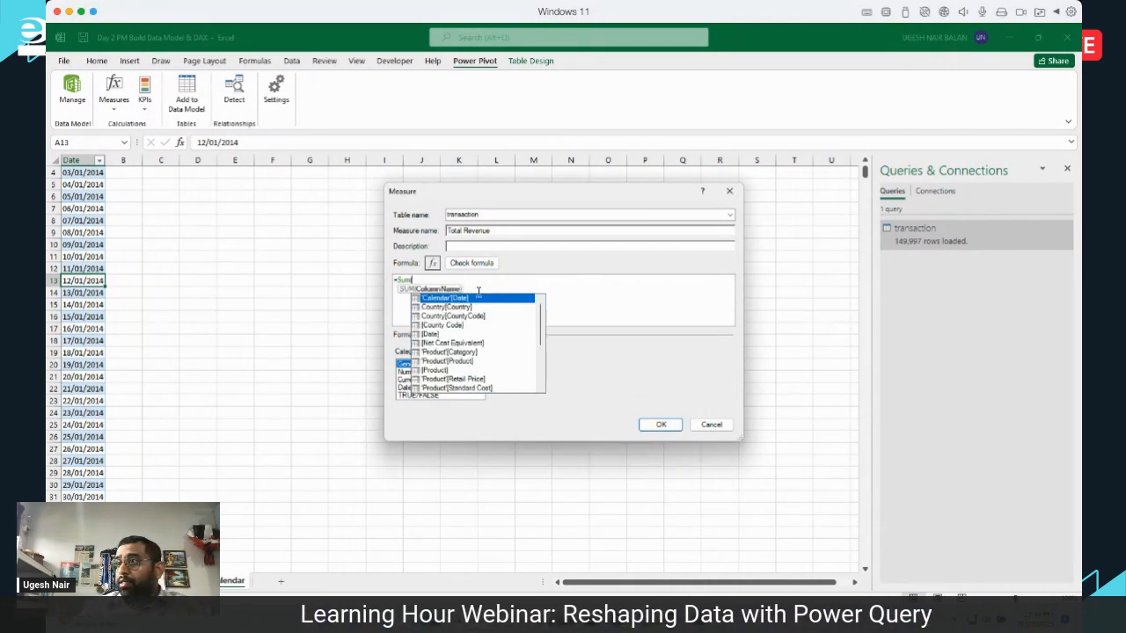
text(t)
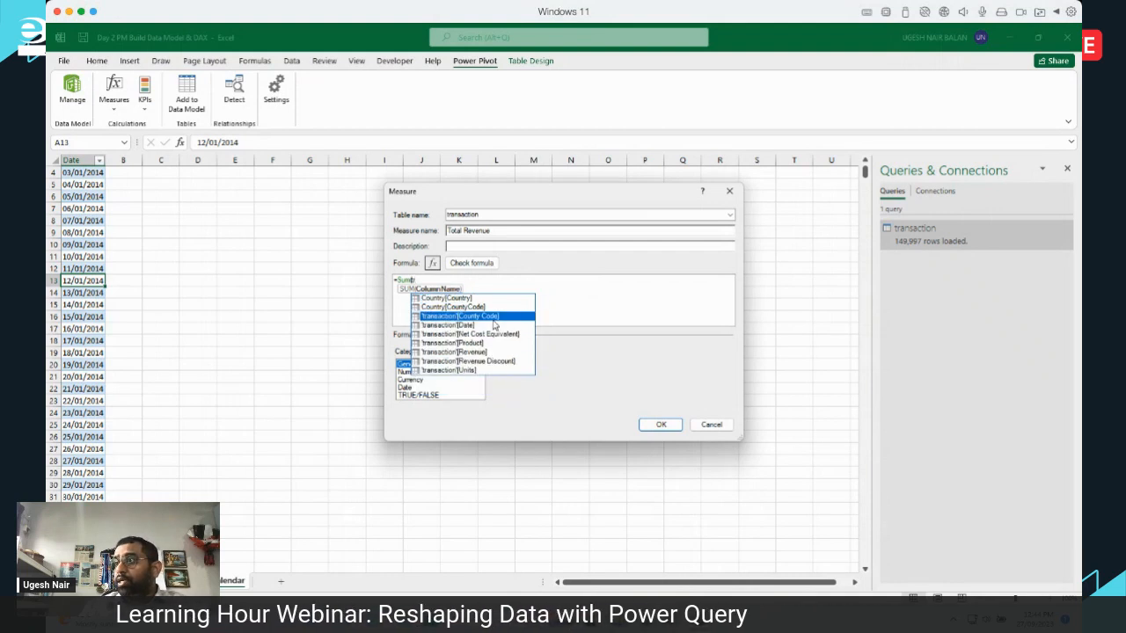
double_click(476, 354)
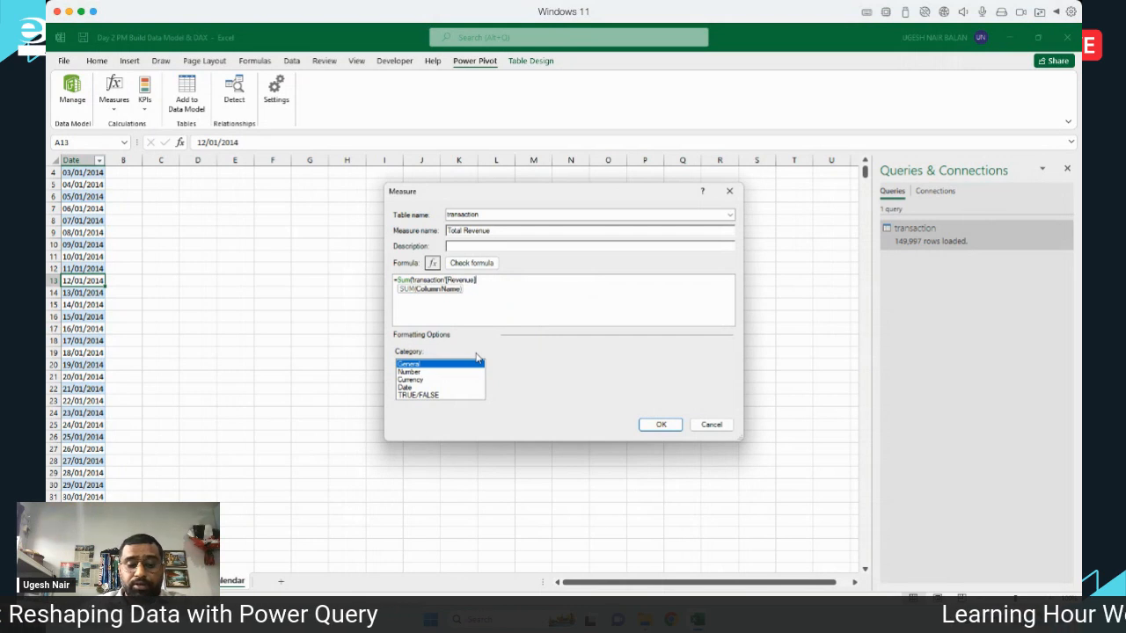
text())
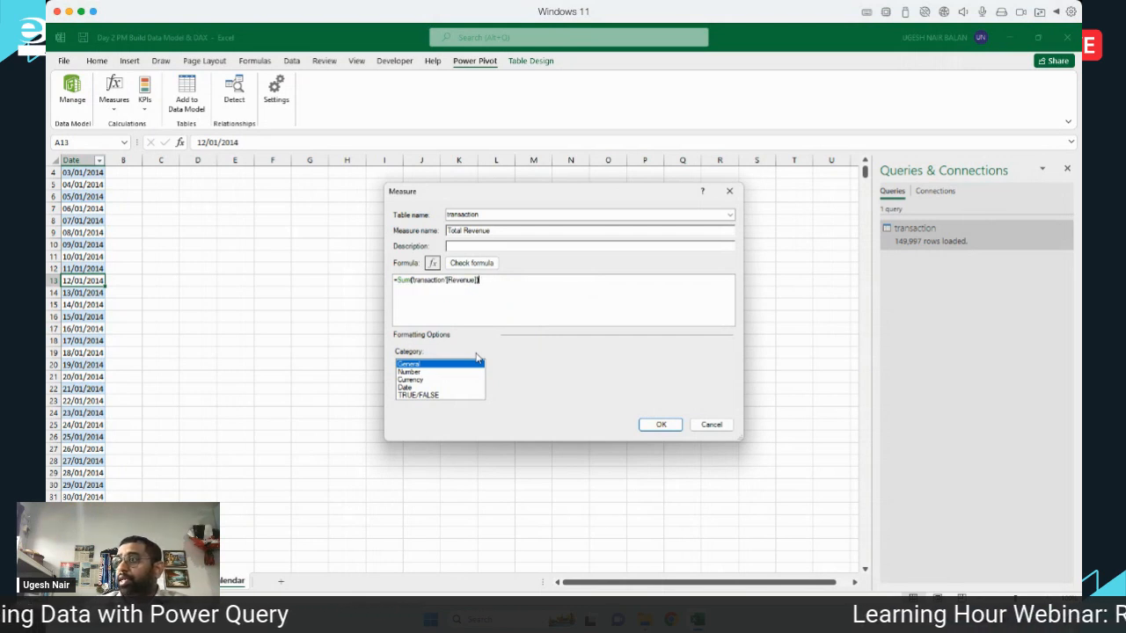
Format the Total Revenue measure as currency with the $ English (United States) symbol and 0 decimal places, and create it.
click(412, 379)
click(614, 369)
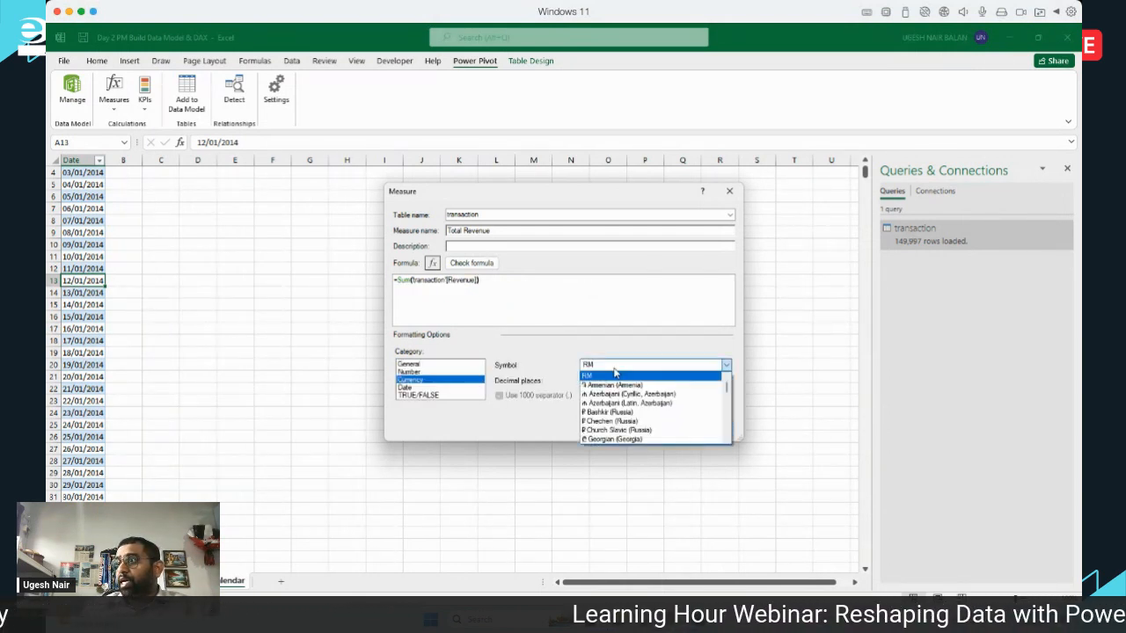
mouse_move(725, 382)
mouse_down()
mouse_move(727, 397)
mouse_move(726, 385)
mouse_up()
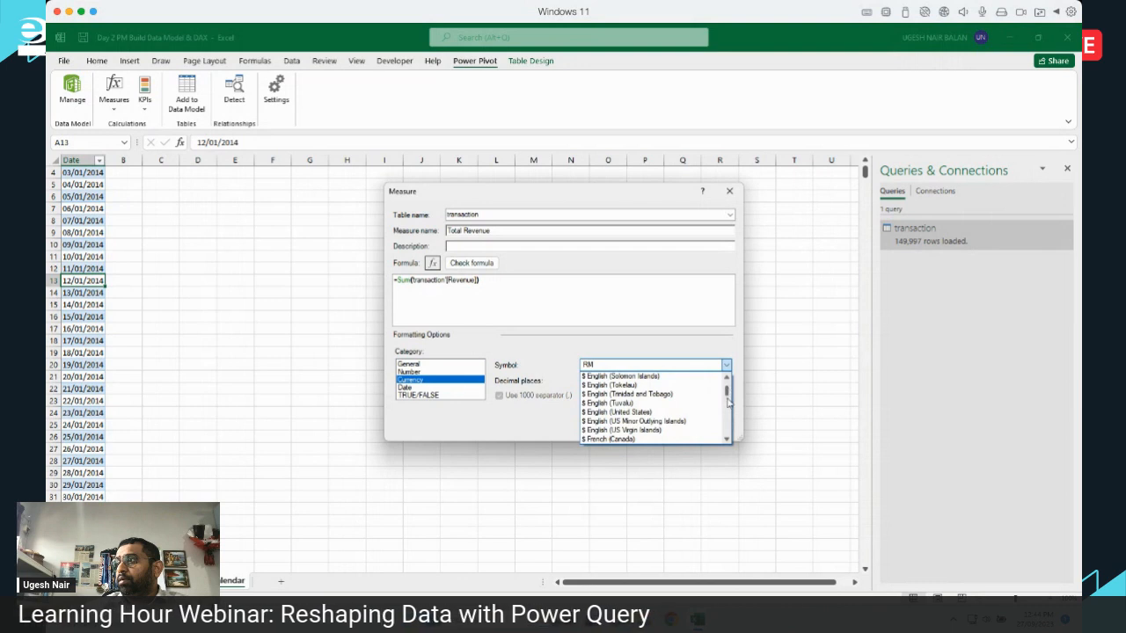
click(640, 412)
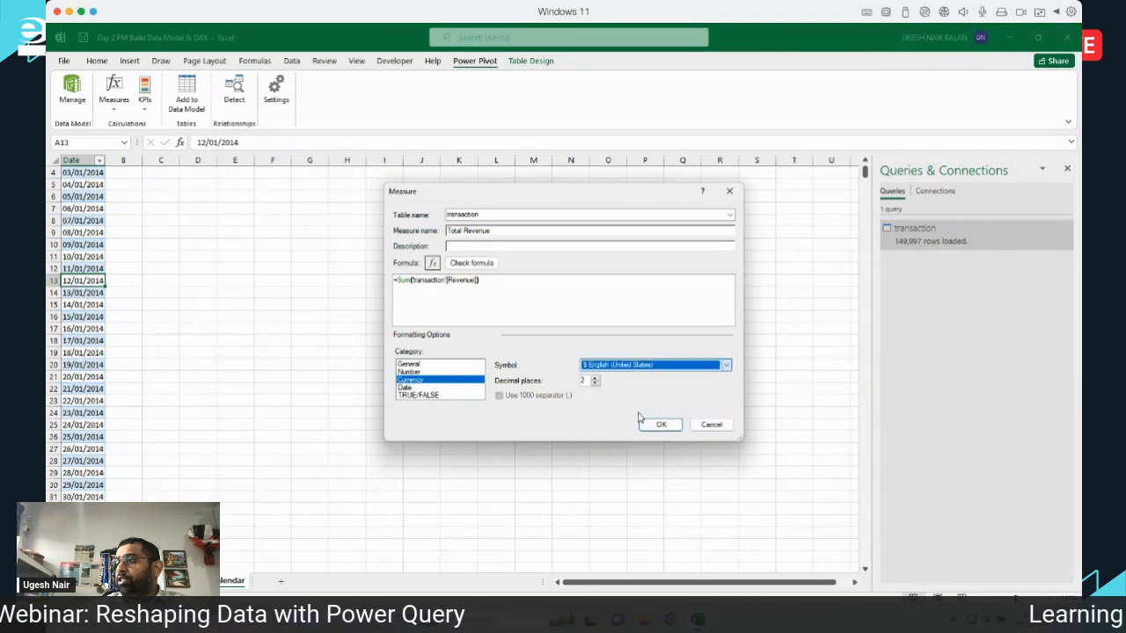
click(597, 384)
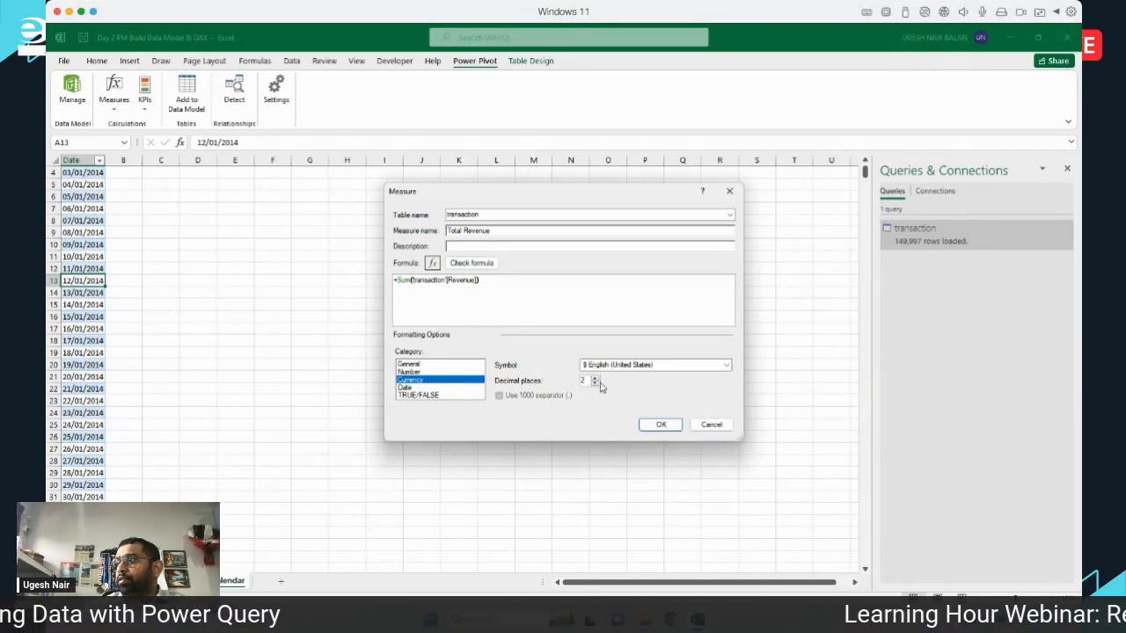
text(0)
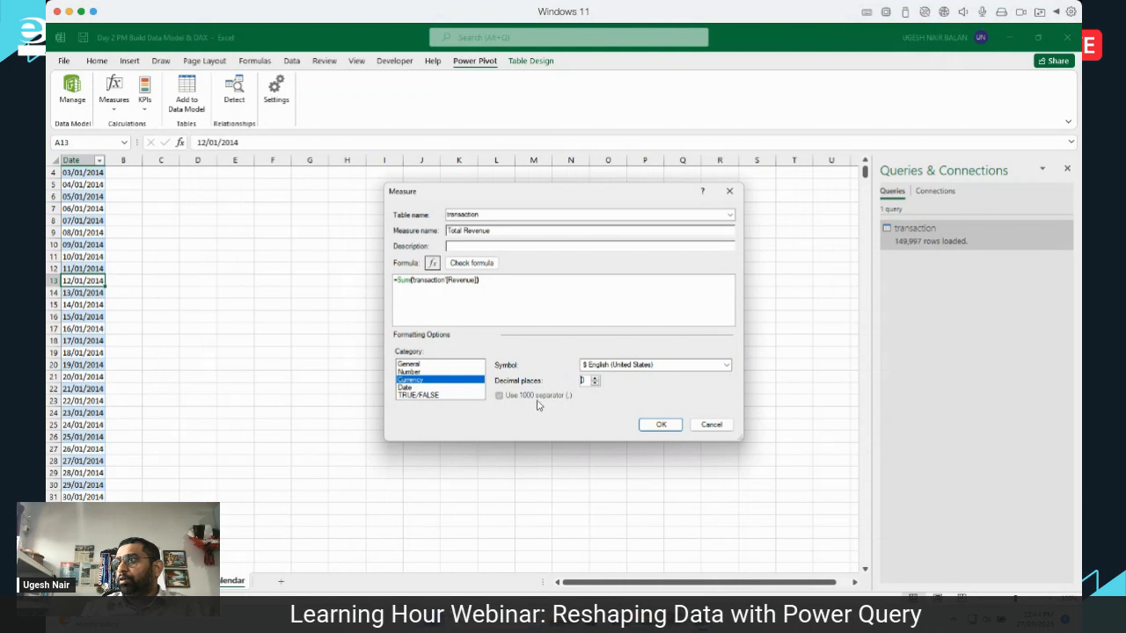
click(661, 426)
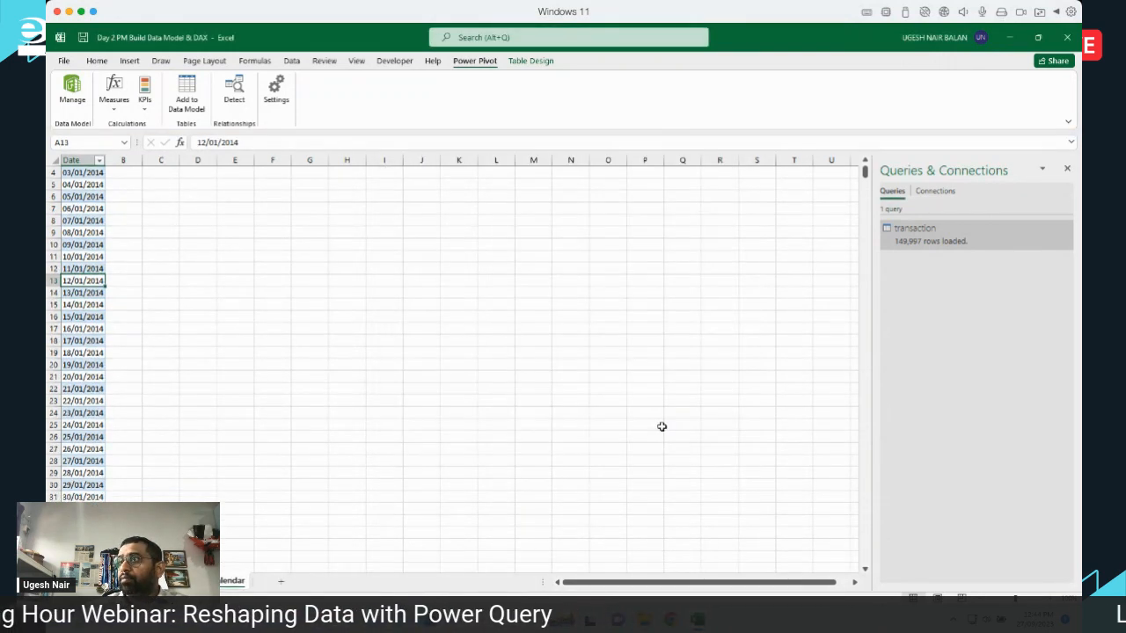
Open the data model, widen the transaction table's Date column, and create a PivotTable from the model on a new worksheet.
click(72, 88)
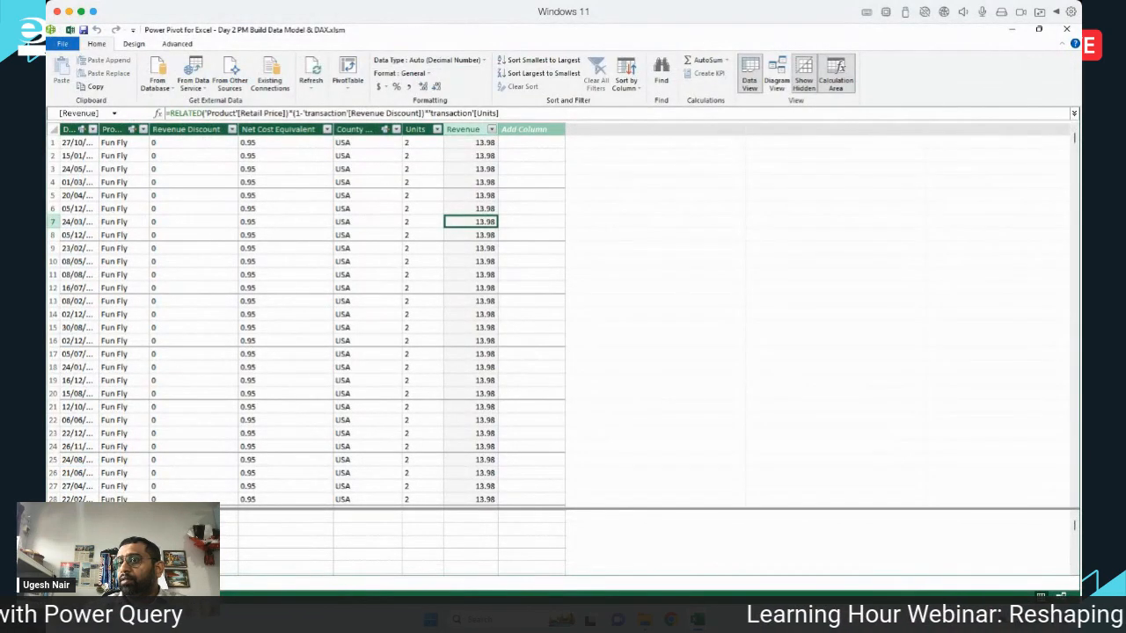
drag(97, 130, 183, 129)
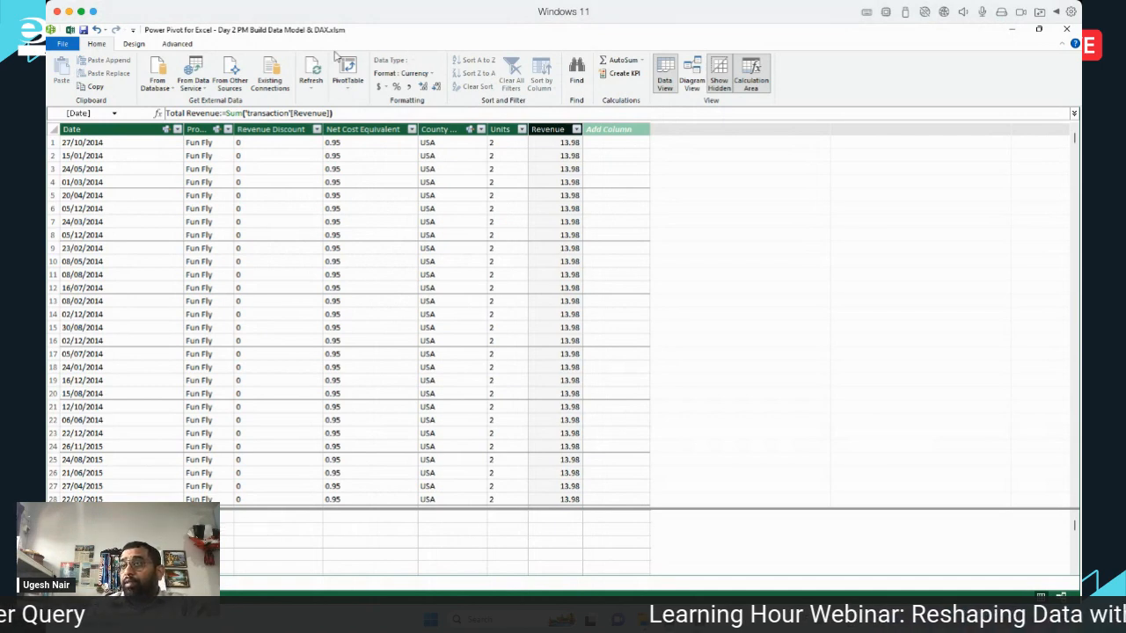
click(348, 66)
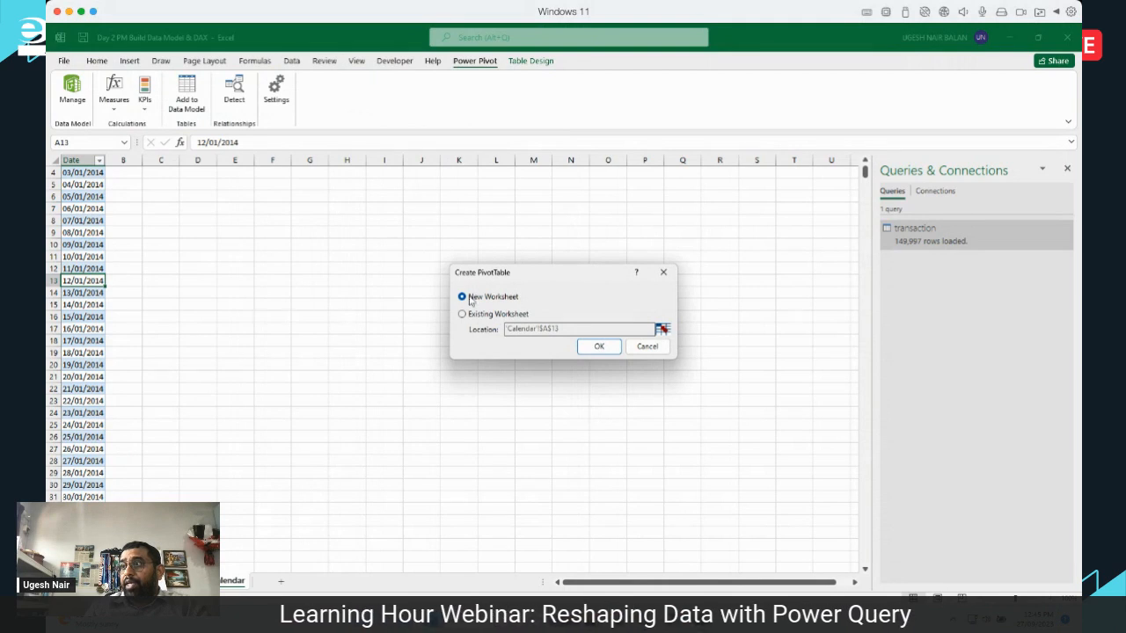
click(598, 346)
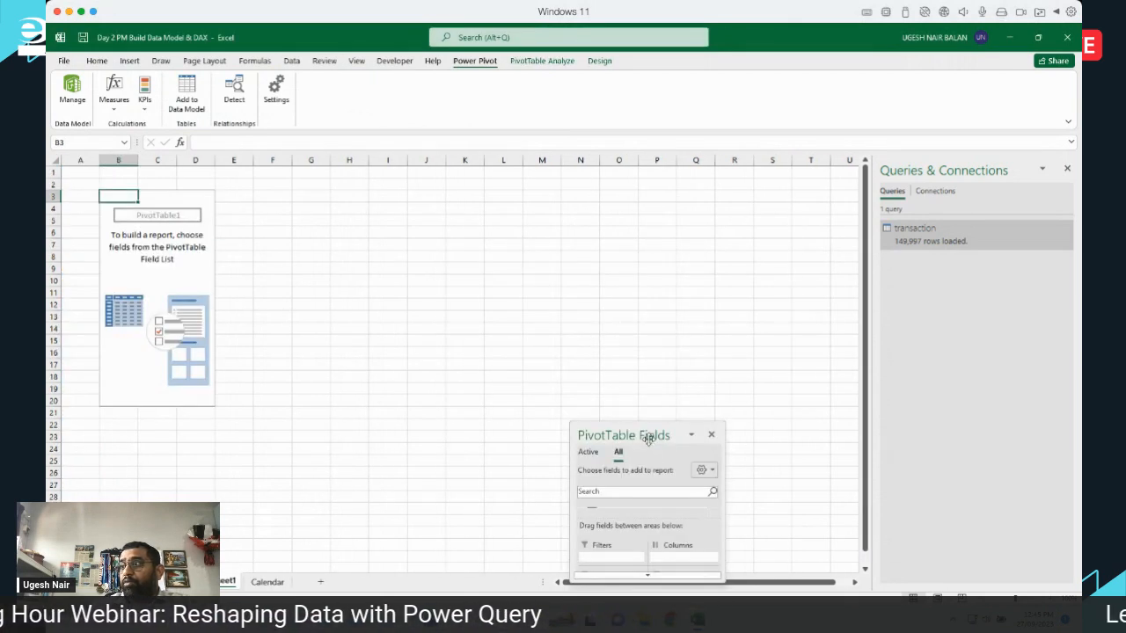
Enlarge the PivotTable field list and build the report with Total Revenue as values and the transaction table's Product as rows.
drag(648, 431, 702, 101)
drag(709, 254, 695, 540)
click(634, 236)
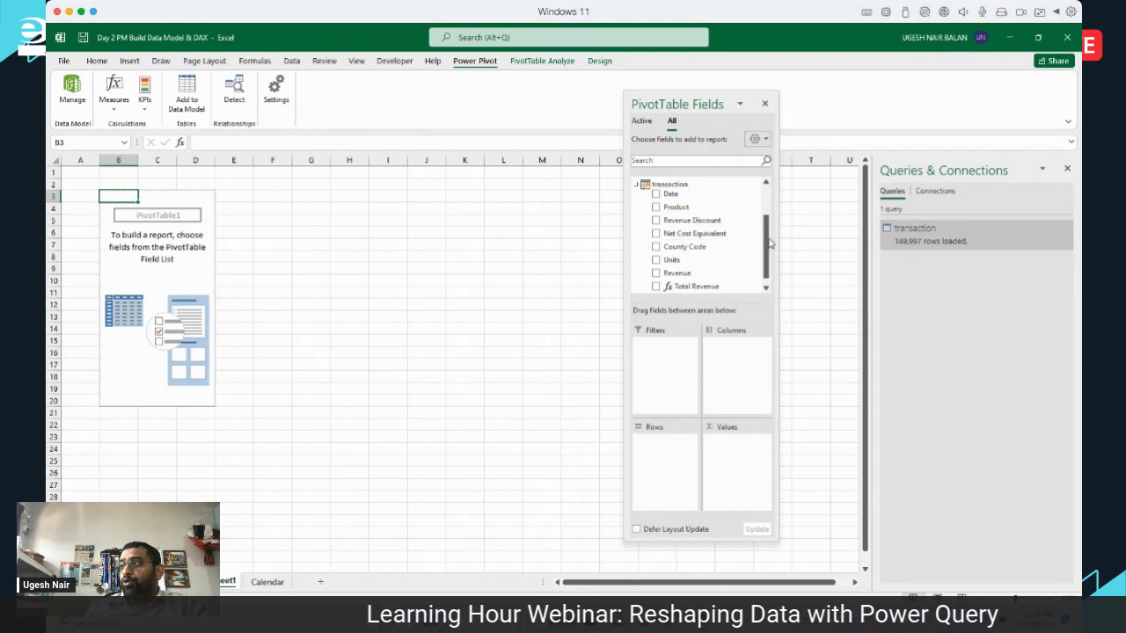
drag(768, 240, 767, 261)
drag(708, 280, 754, 453)
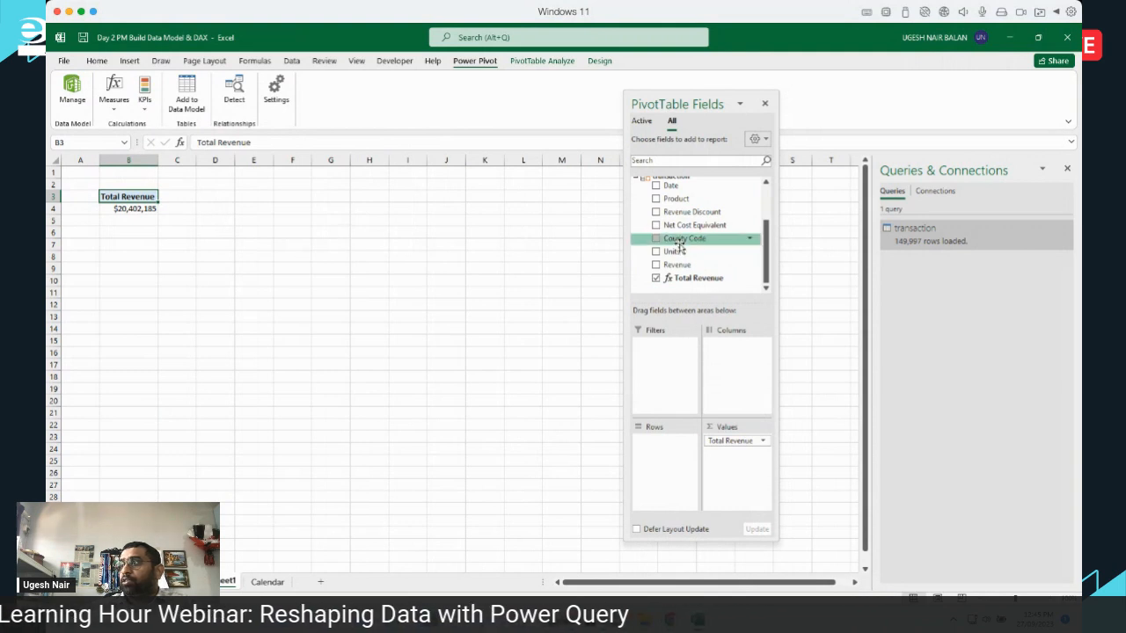
drag(679, 205, 665, 444)
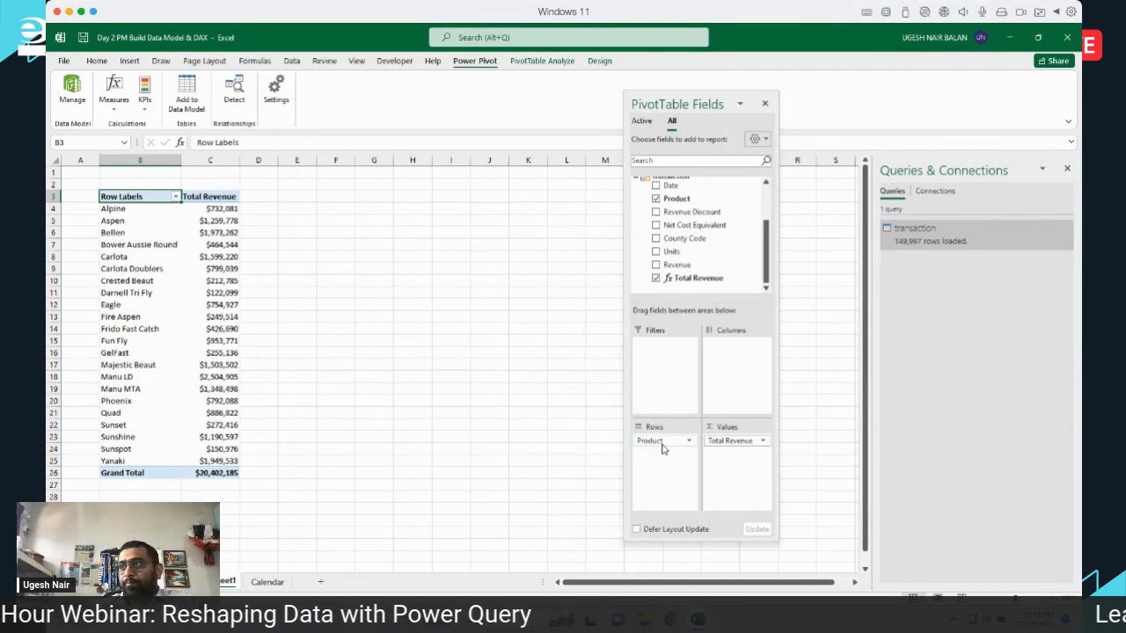
Close the field list, insert a slicer for the transaction table's Product field, and place it beside the PivotTable's lower rows.
click(159, 329)
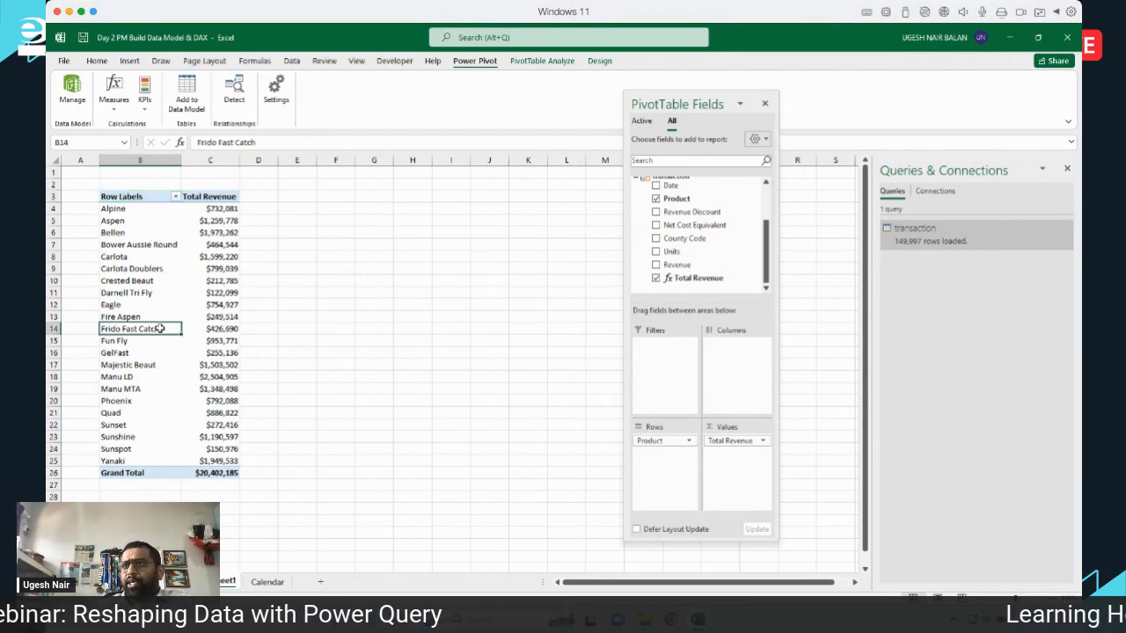
click(531, 63)
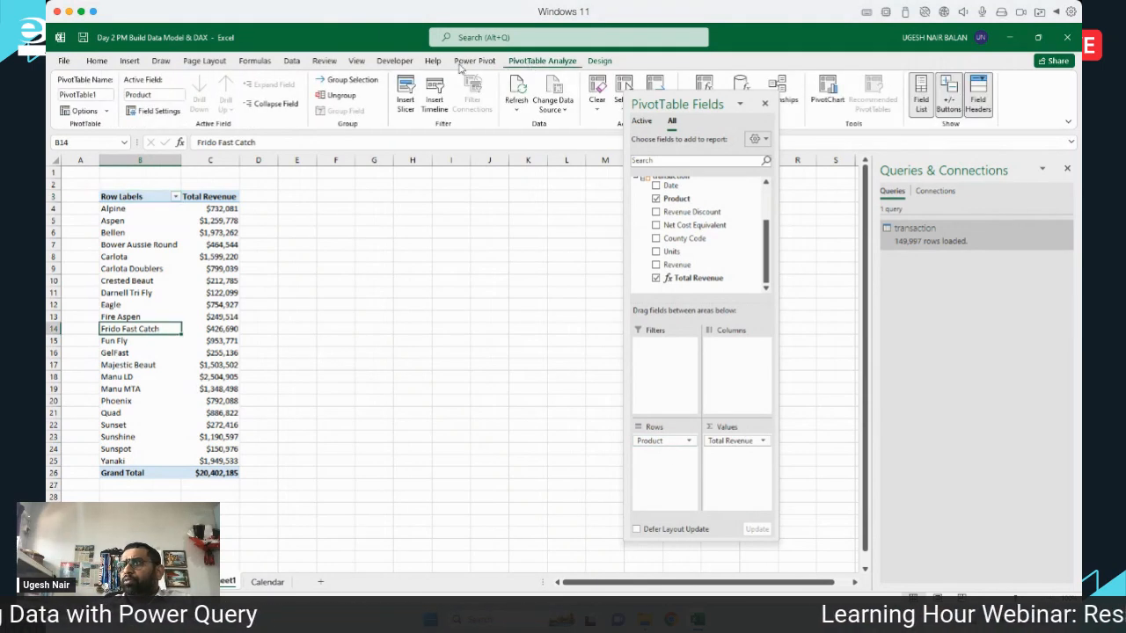
click(764, 104)
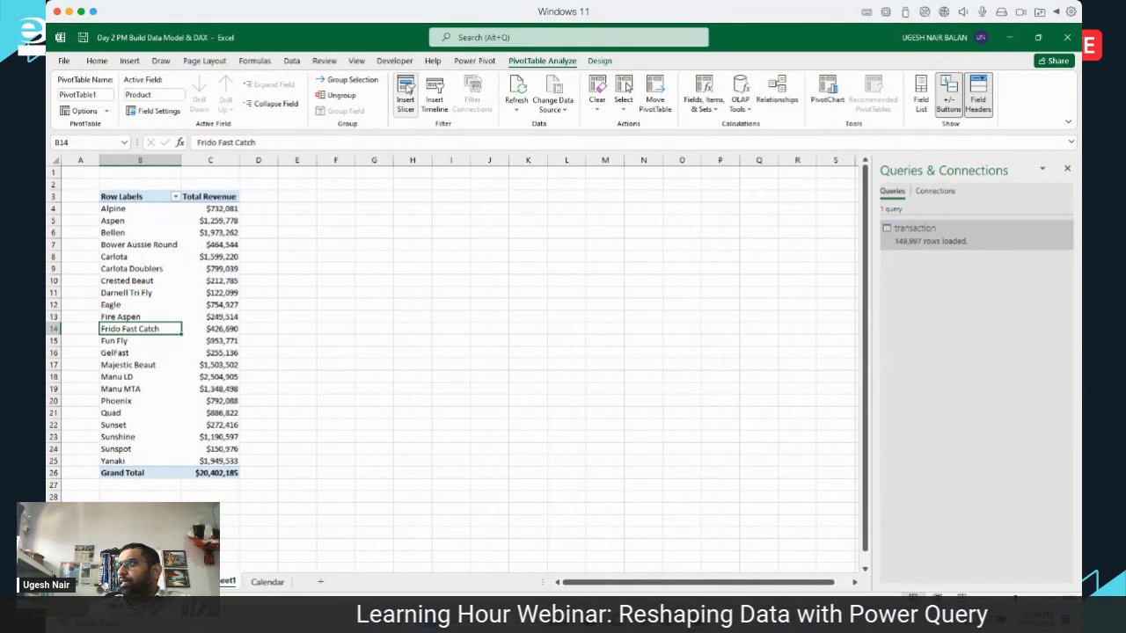
click(407, 88)
drag(323, 292, 468, 171)
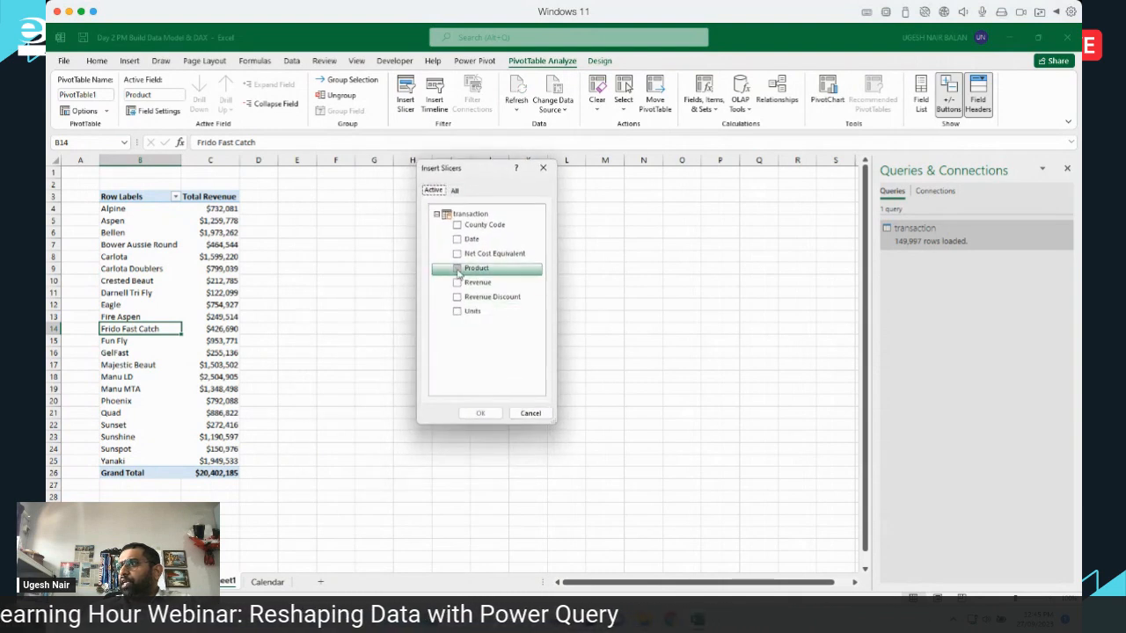
click(457, 269)
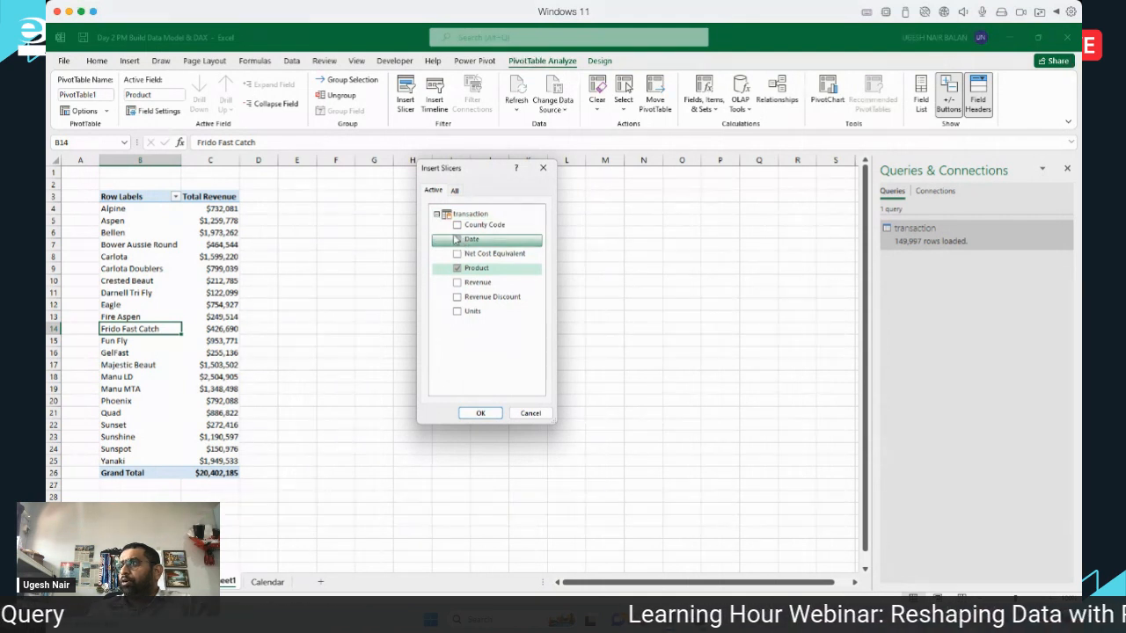
click(494, 414)
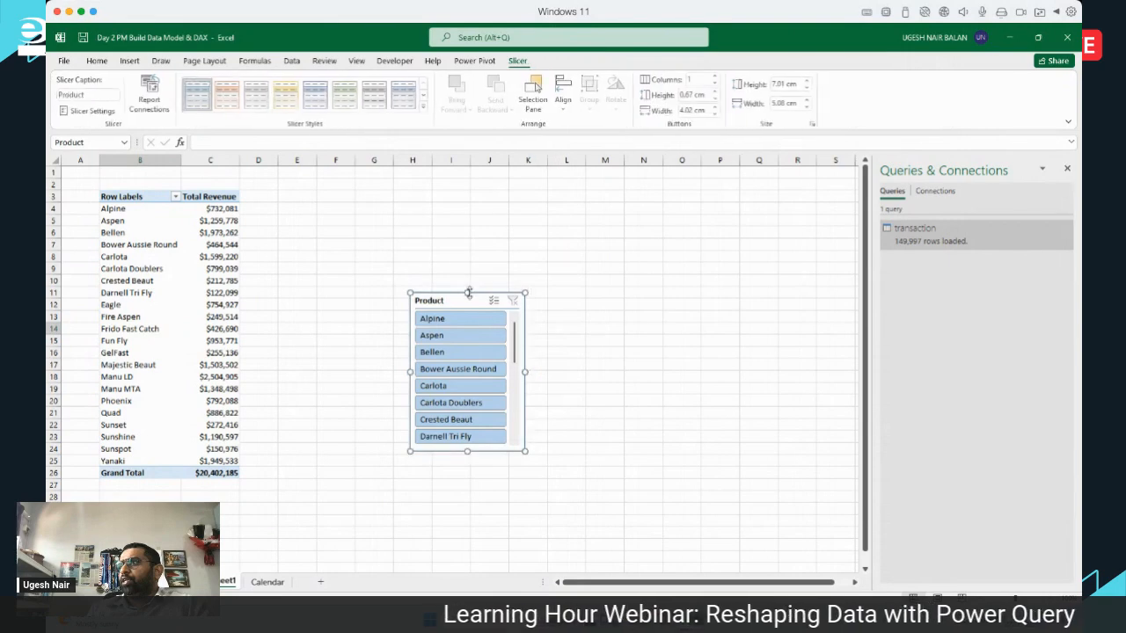
drag(457, 304, 354, 399)
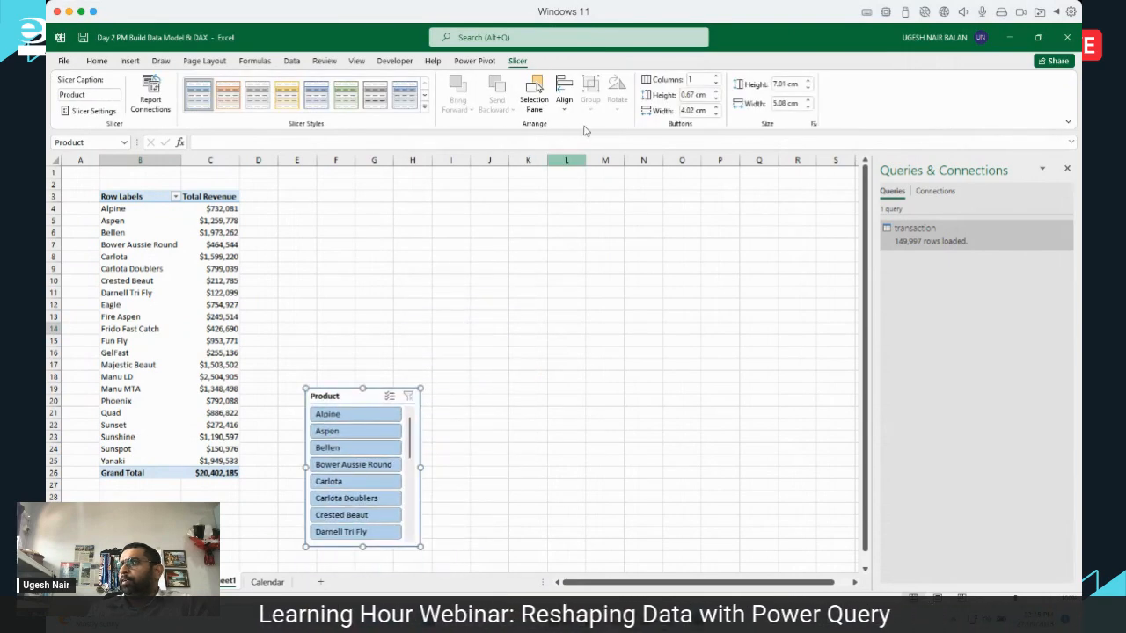
Insert a clustered column PivotChart of the product revenues beside the Product slicer and hide all its field buttons.
click(148, 282)
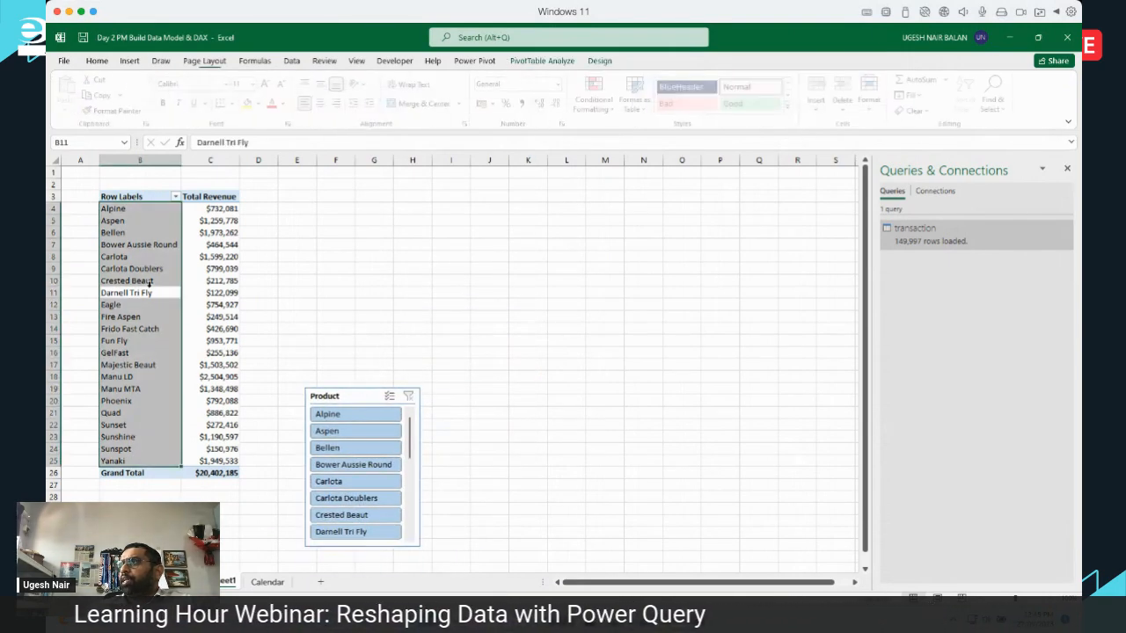
click(542, 60)
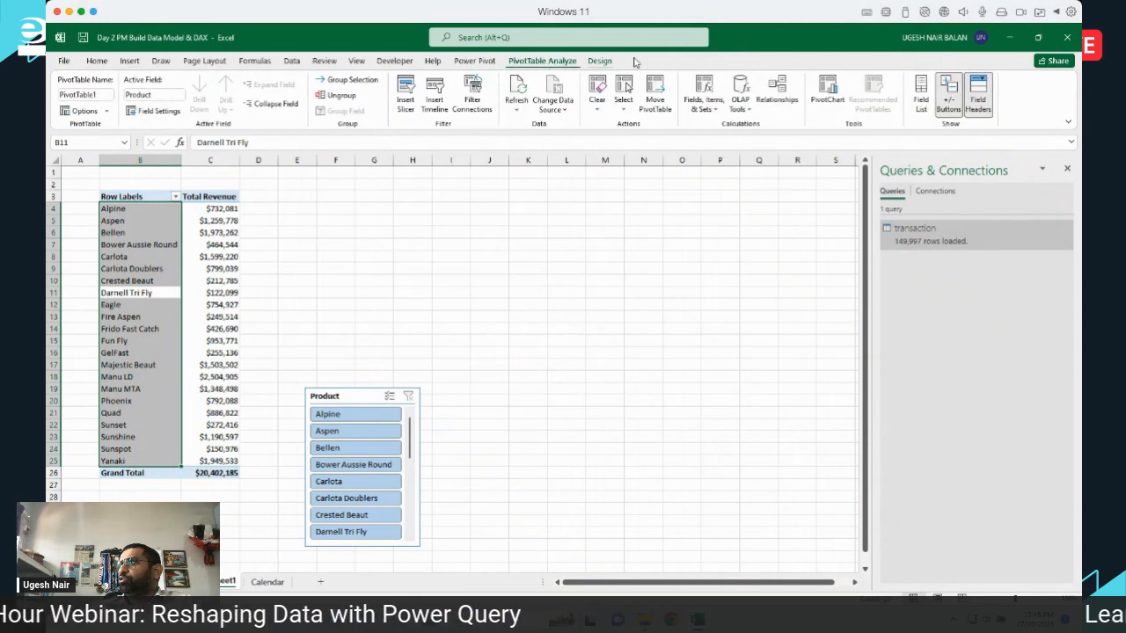
click(827, 93)
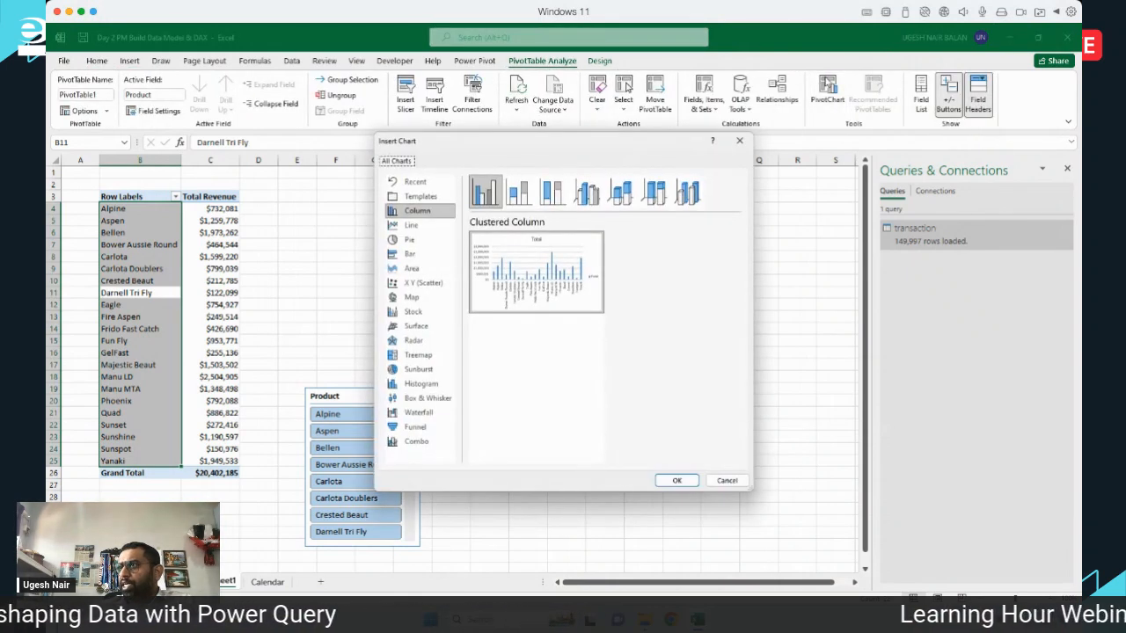
click(677, 481)
drag(560, 310, 593, 376)
right_click(490, 387)
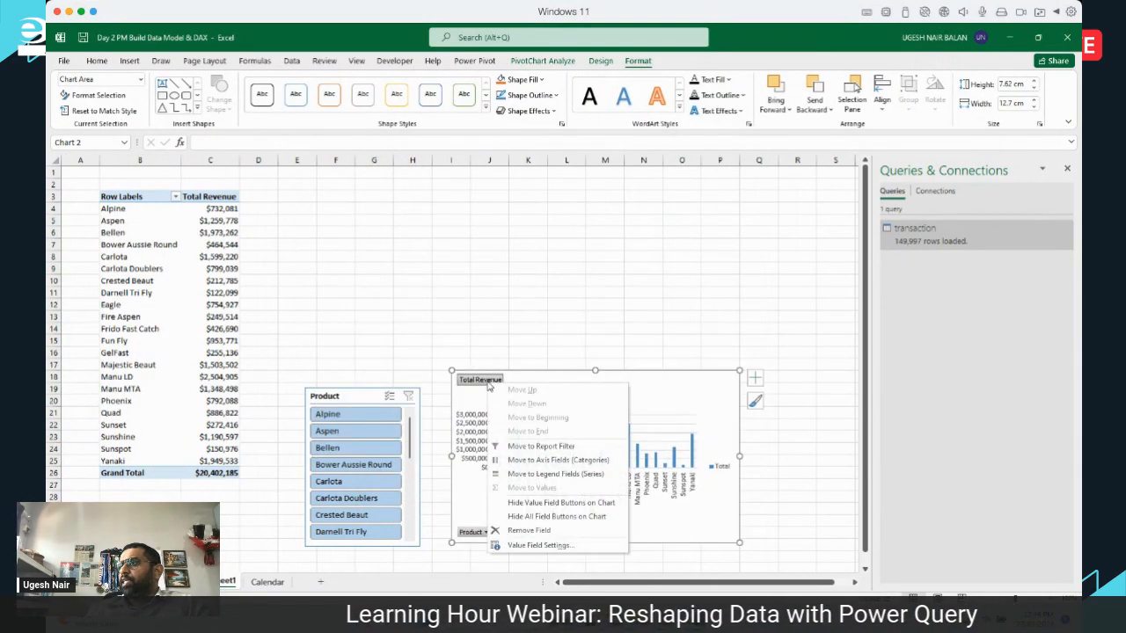
click(588, 517)
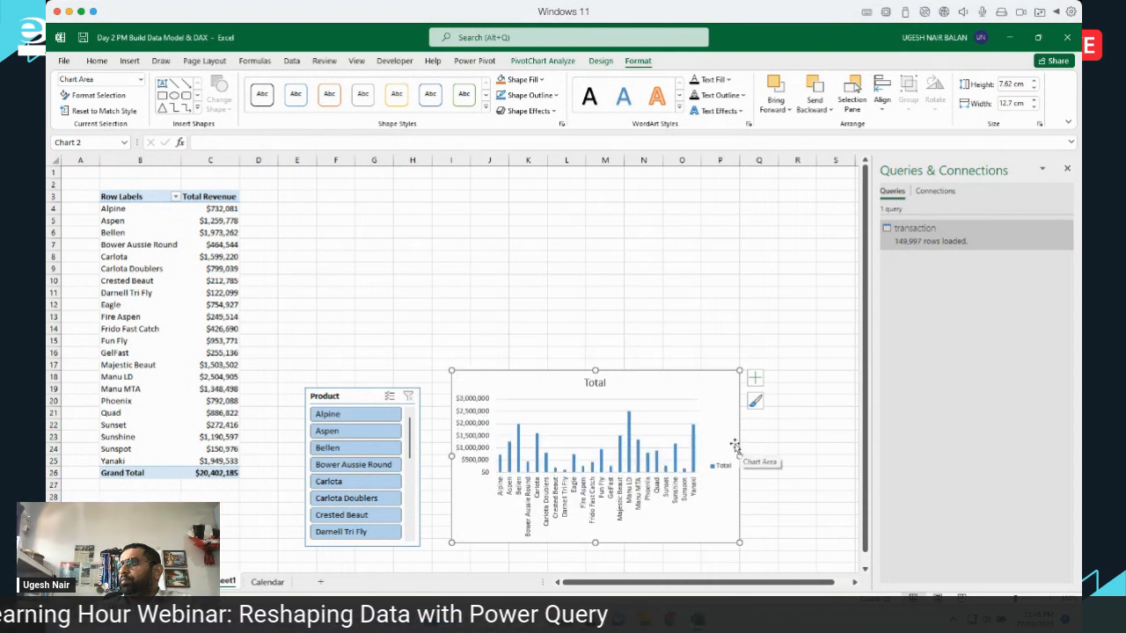
Enlarge the PivotChart to about 10.27 by 16.72 cm and remove its legend and gridlines.
drag(740, 371, 830, 311)
click(844, 319)
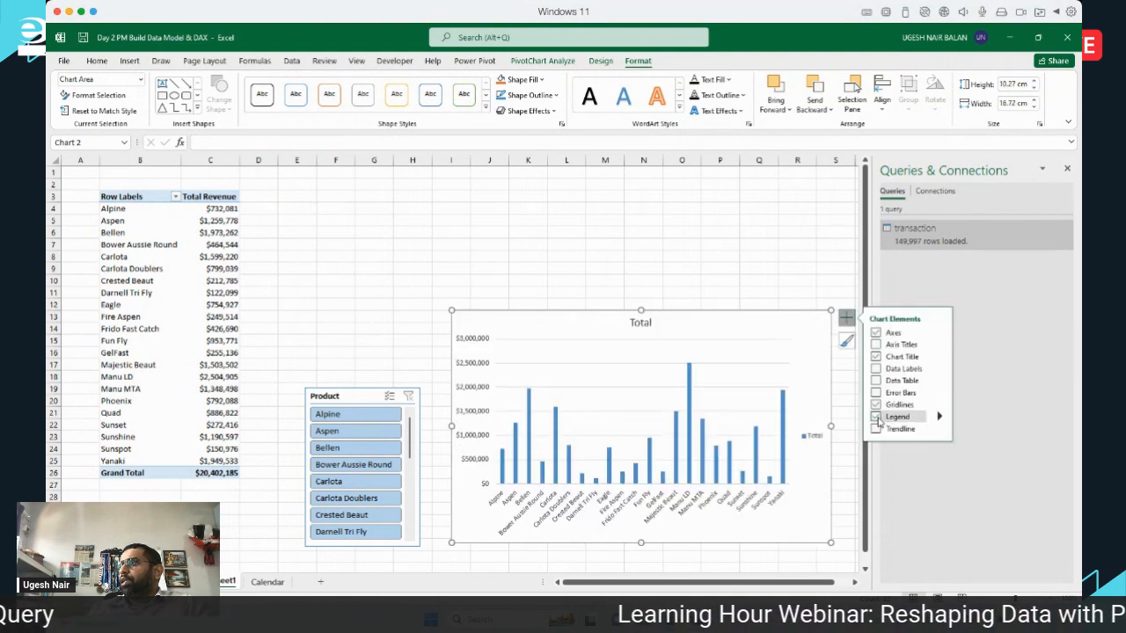
click(876, 417)
click(876, 405)
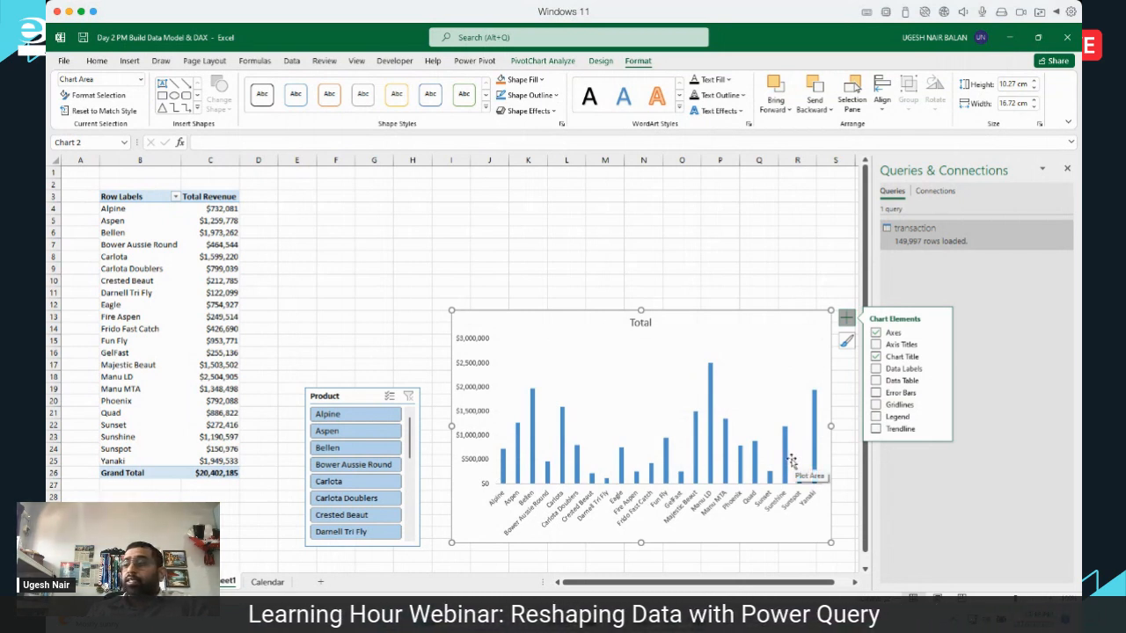
Filter the PivotTable and chart to Alpine with the Product slicer, and clear that filter.
click(330, 417)
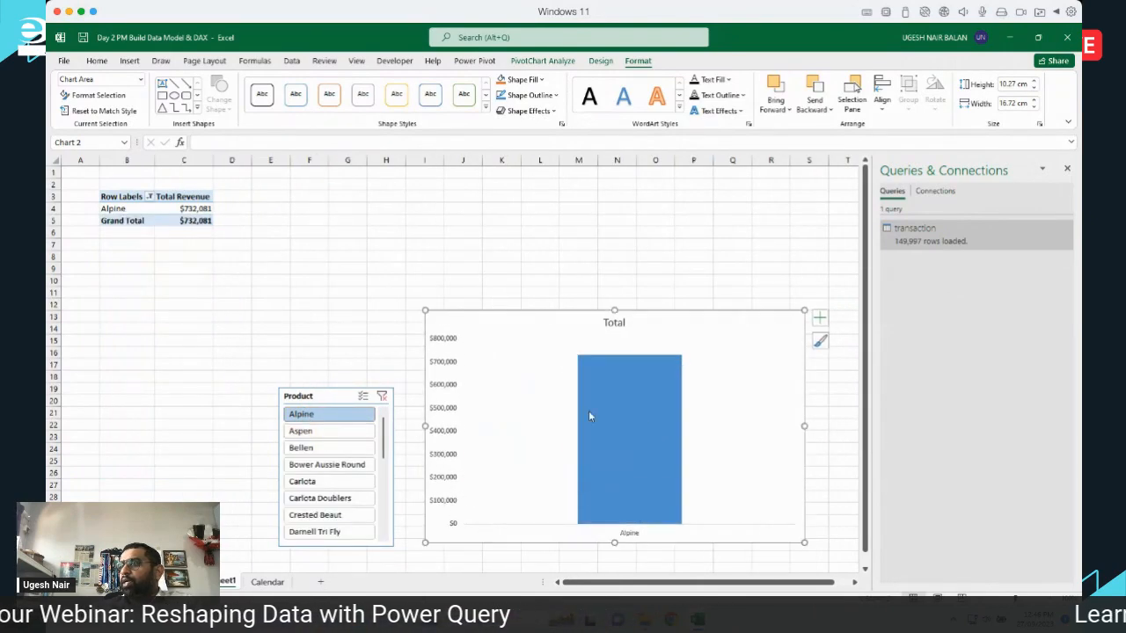
click(381, 397)
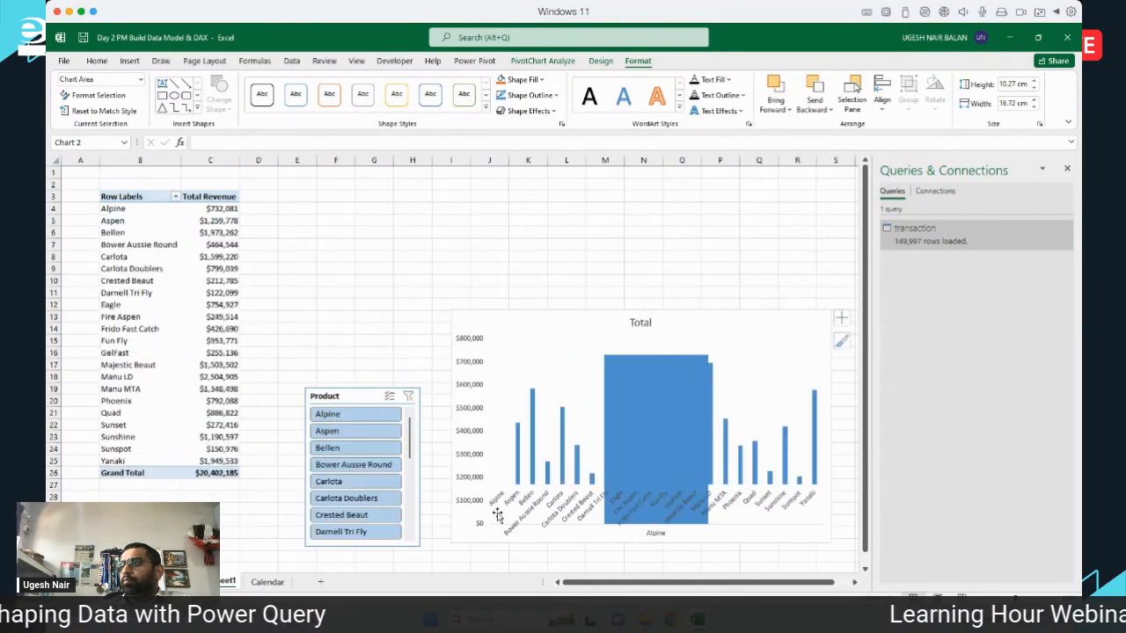
Insert a slicer for the Country table's CountyCode field above the Product slicer and set it to 12 columns.
click(161, 294)
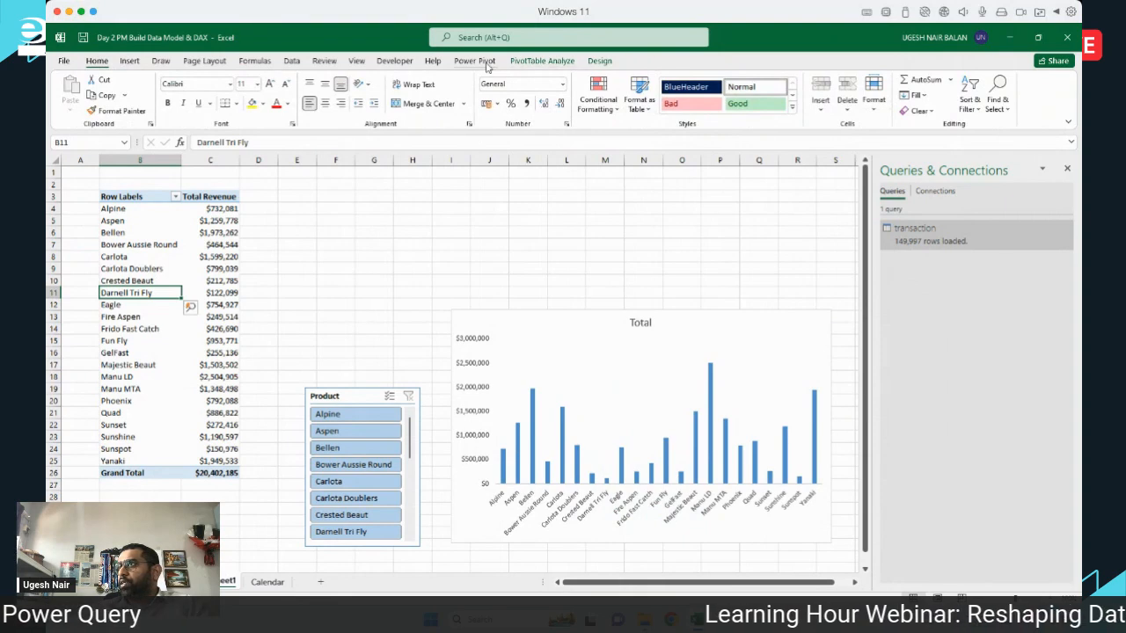
click(535, 60)
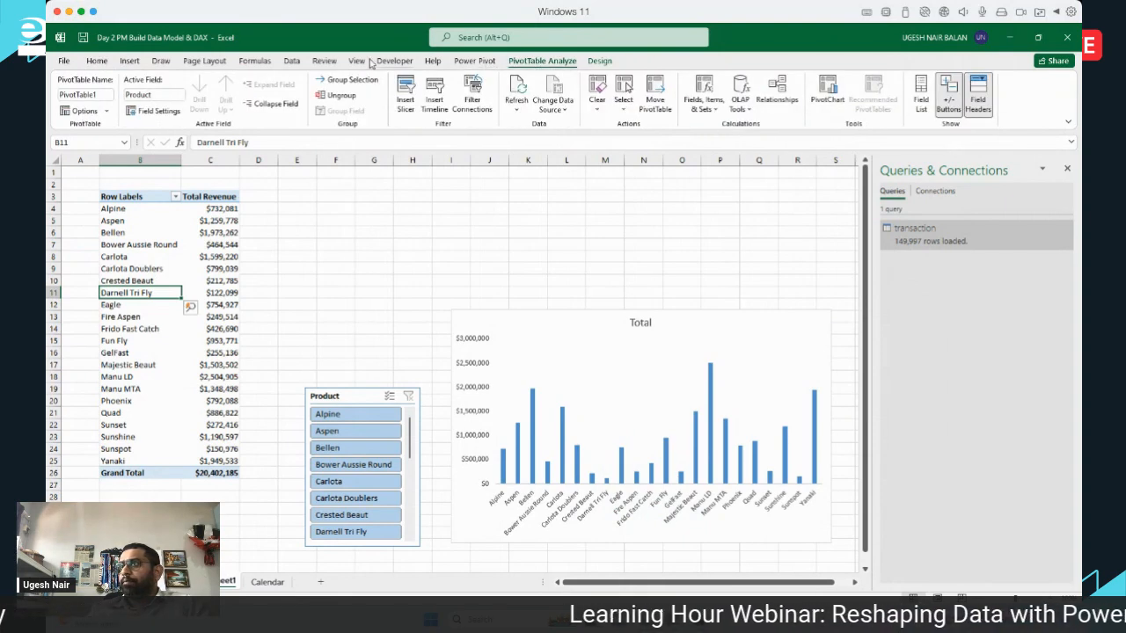
click(406, 93)
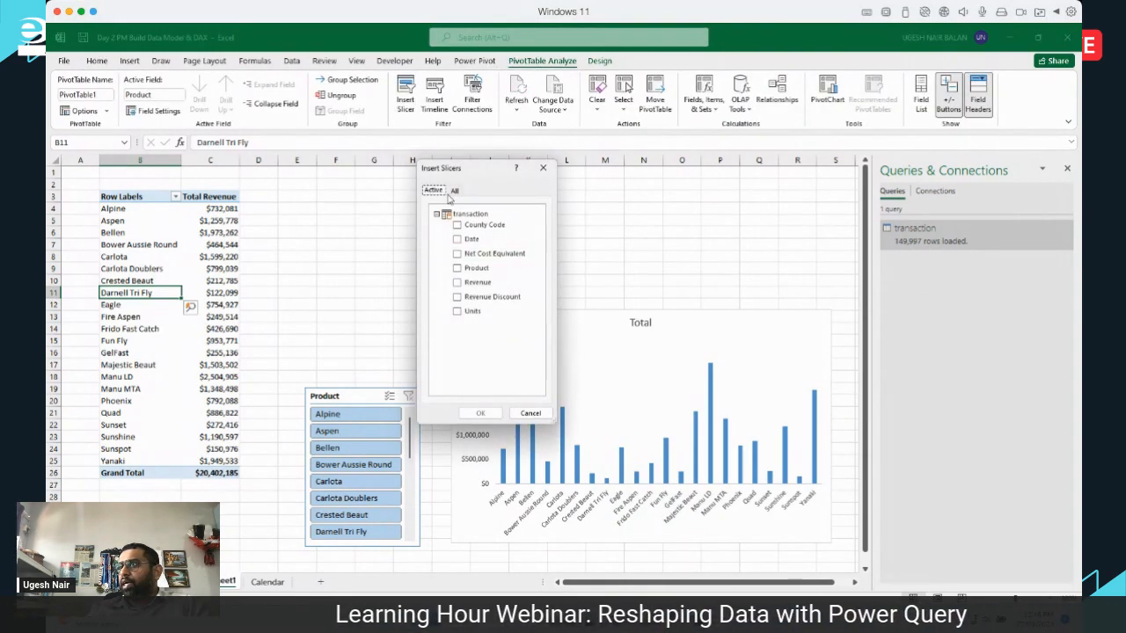
click(454, 190)
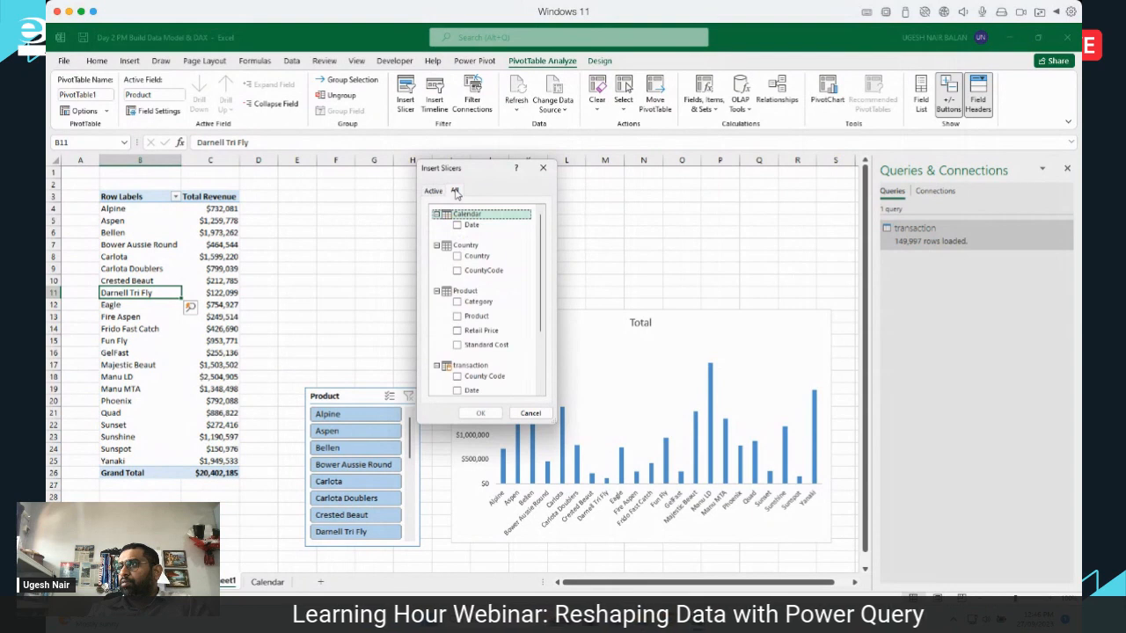
click(458, 271)
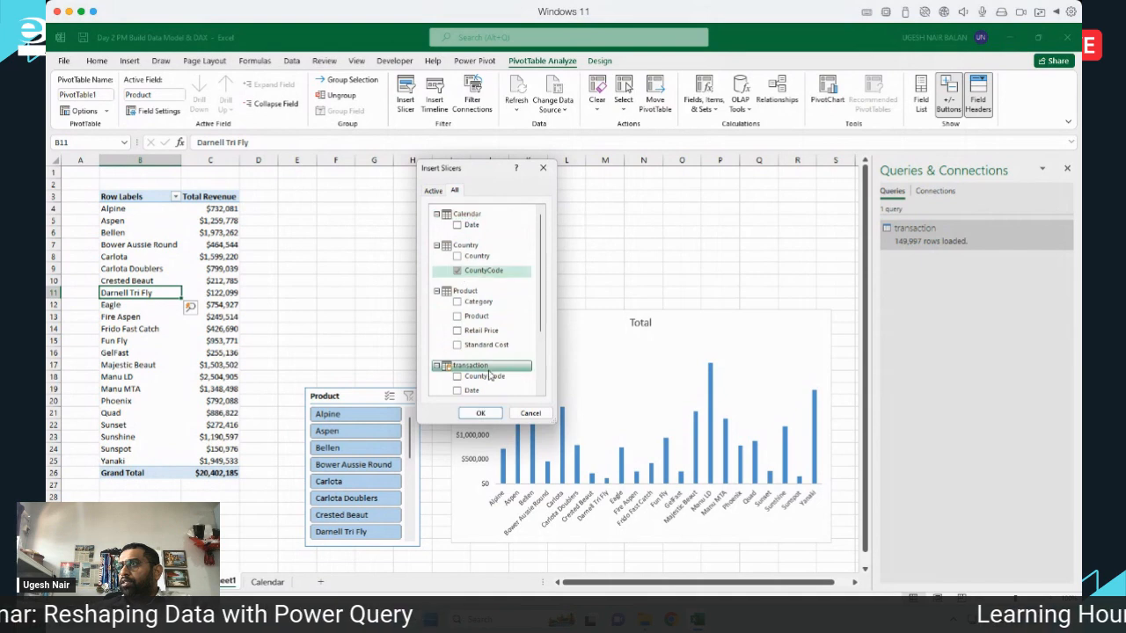
click(480, 413)
drag(437, 308, 357, 198)
click(692, 78)
key(Return)
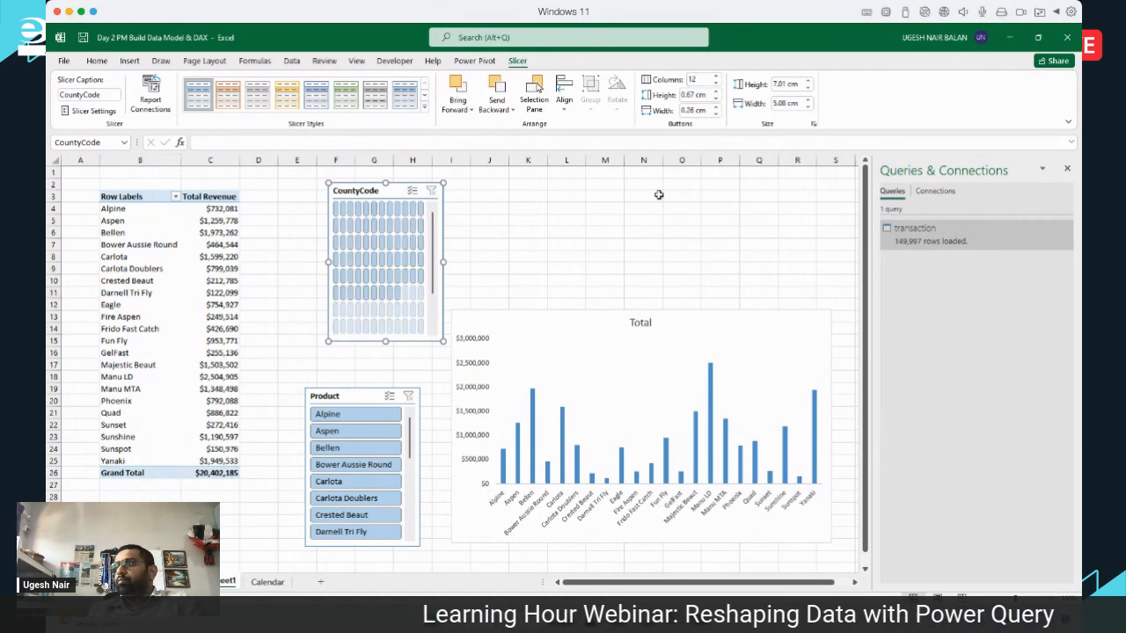
Resize the CountyCode slicer to about 6.03 by 15.45 cm and move it up above the PivotChart.
drag(446, 262, 678, 262)
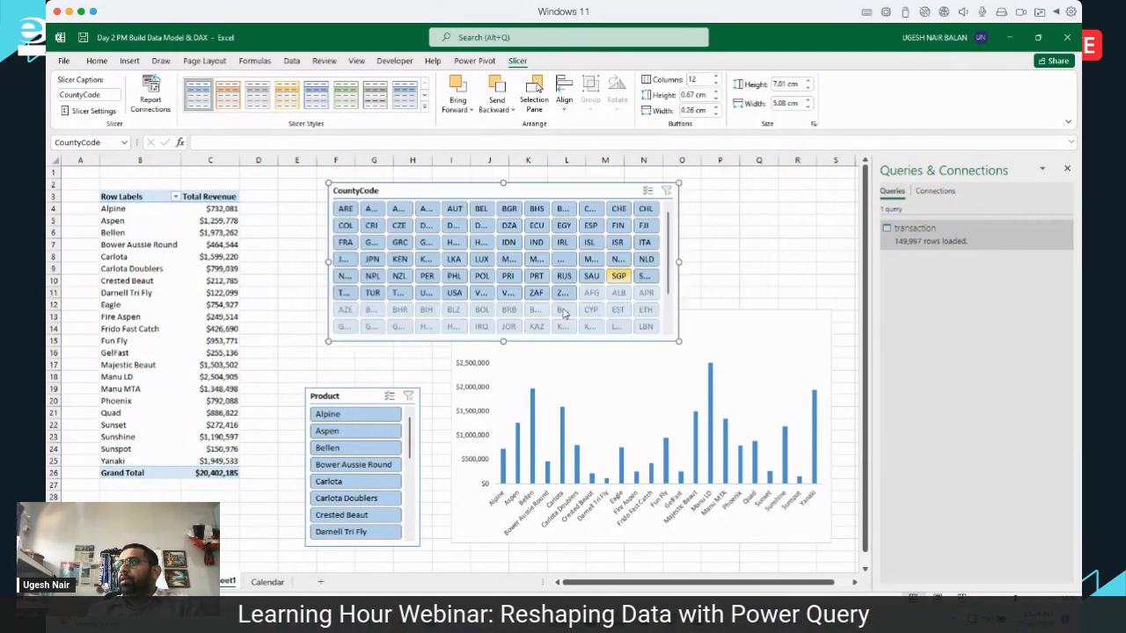
drag(507, 342, 506, 319)
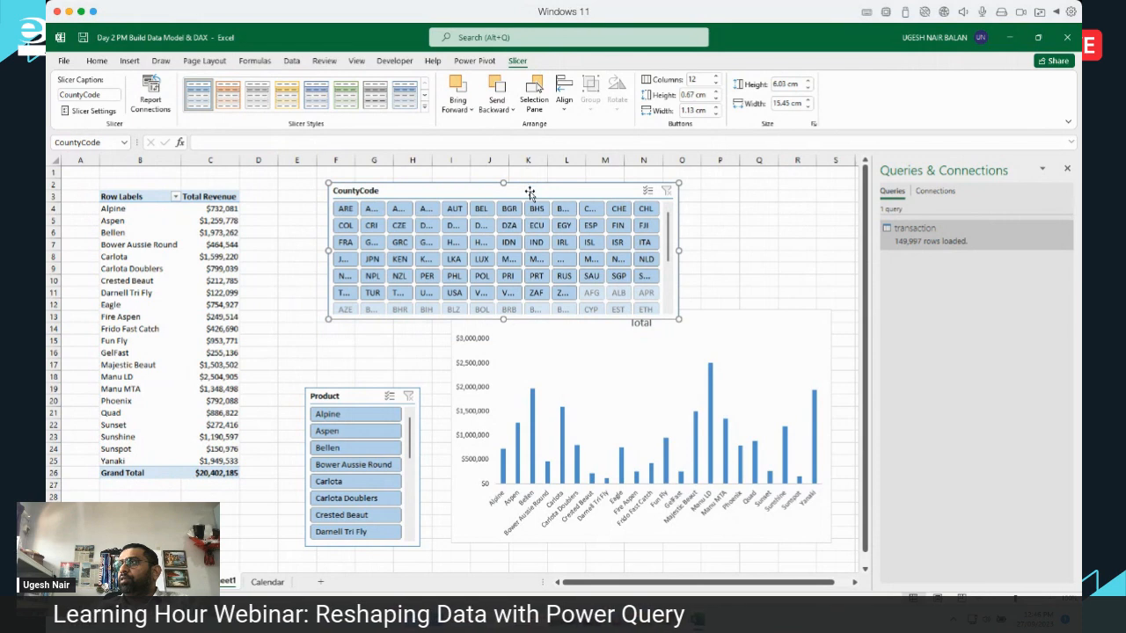
drag(529, 187, 536, 170)
Filter the PivotTable and chart by country code CHL, and switch the filter to FJI.
click(649, 194)
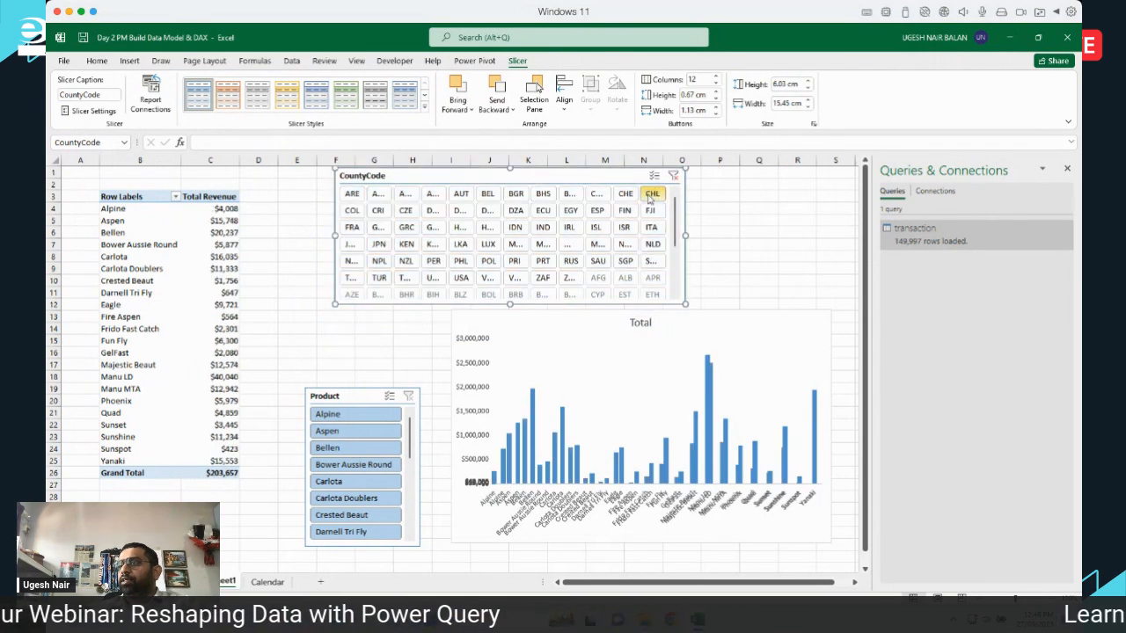
click(650, 211)
Remove the Product slicer and move the PivotChart directly below the CountyCode slicer, aligned with its left edge.
right_click(341, 397)
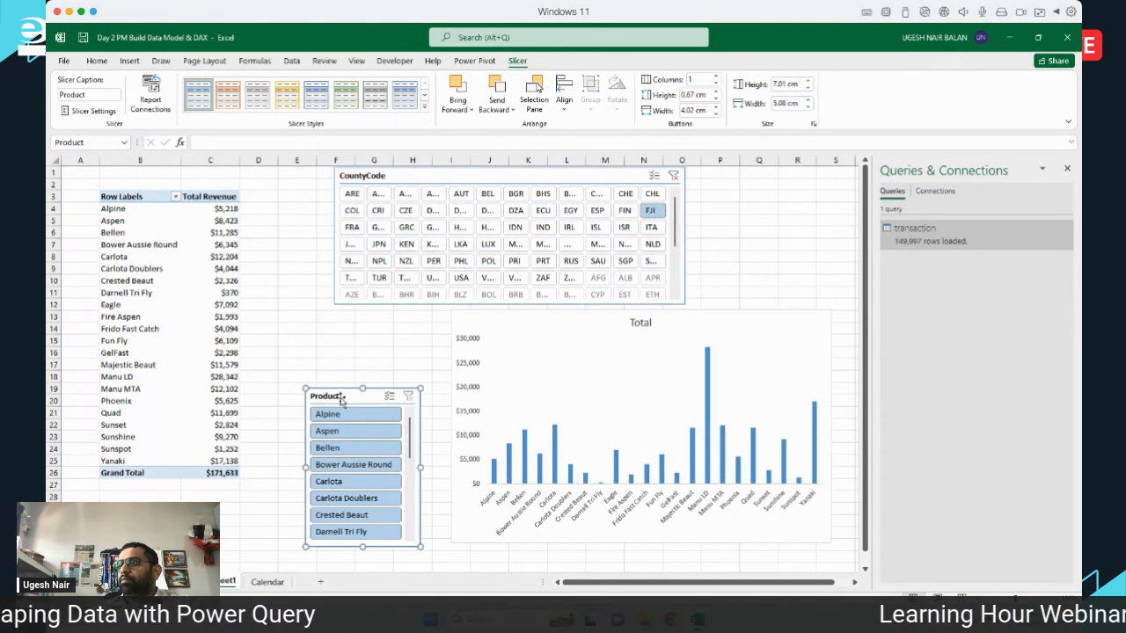
click(400, 266)
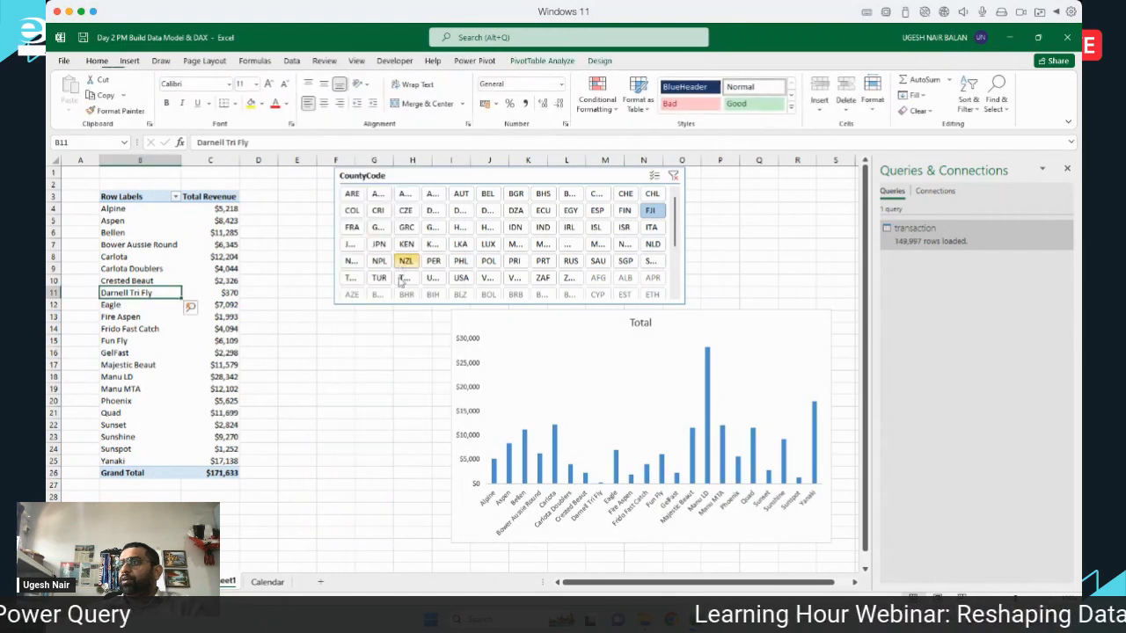
click(785, 327)
drag(785, 328, 666, 327)
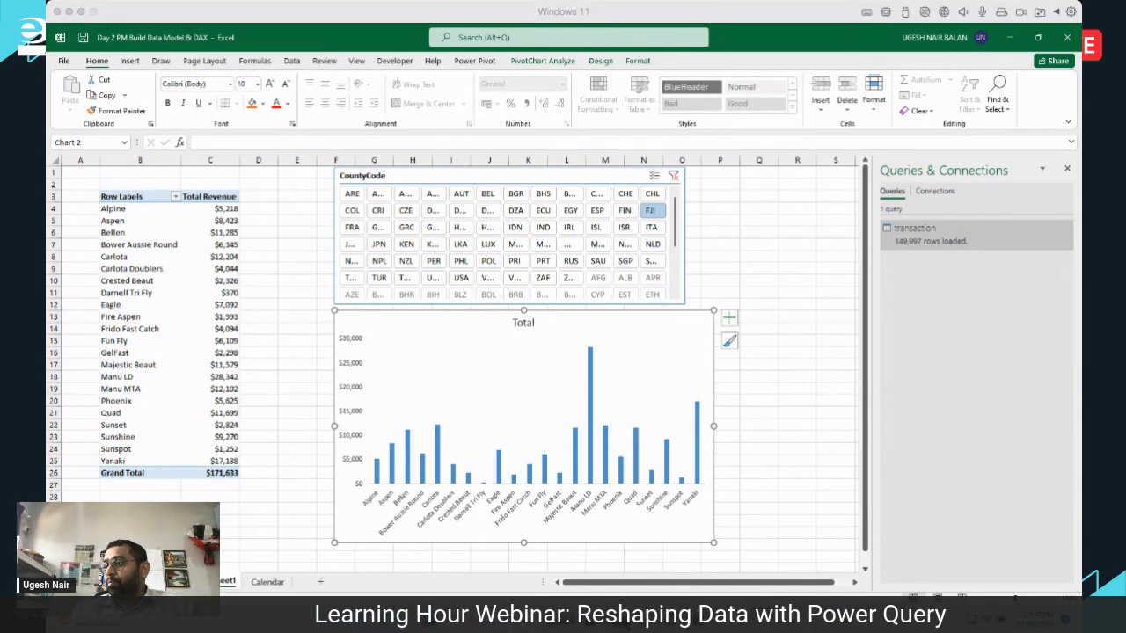
Open the workbook 2_James Chocolate Factory Financials from File Explorer, look at its Chocolate Sales table, and return to the FlyingBoom workbook.
click(628, 621)
click(413, 356)
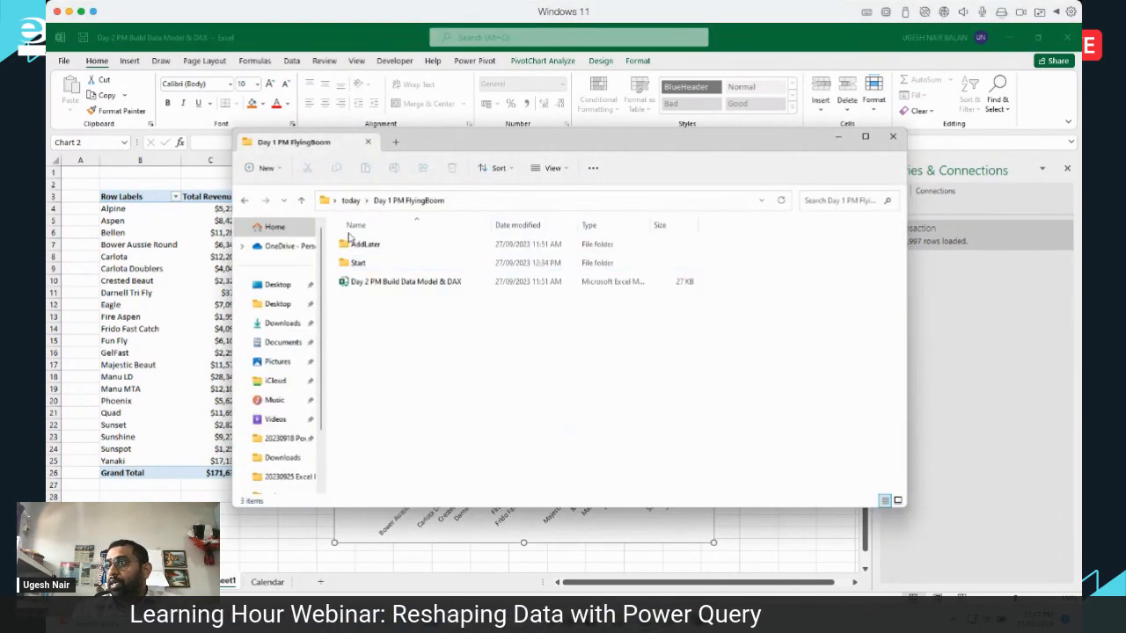
click(299, 201)
double_click(392, 268)
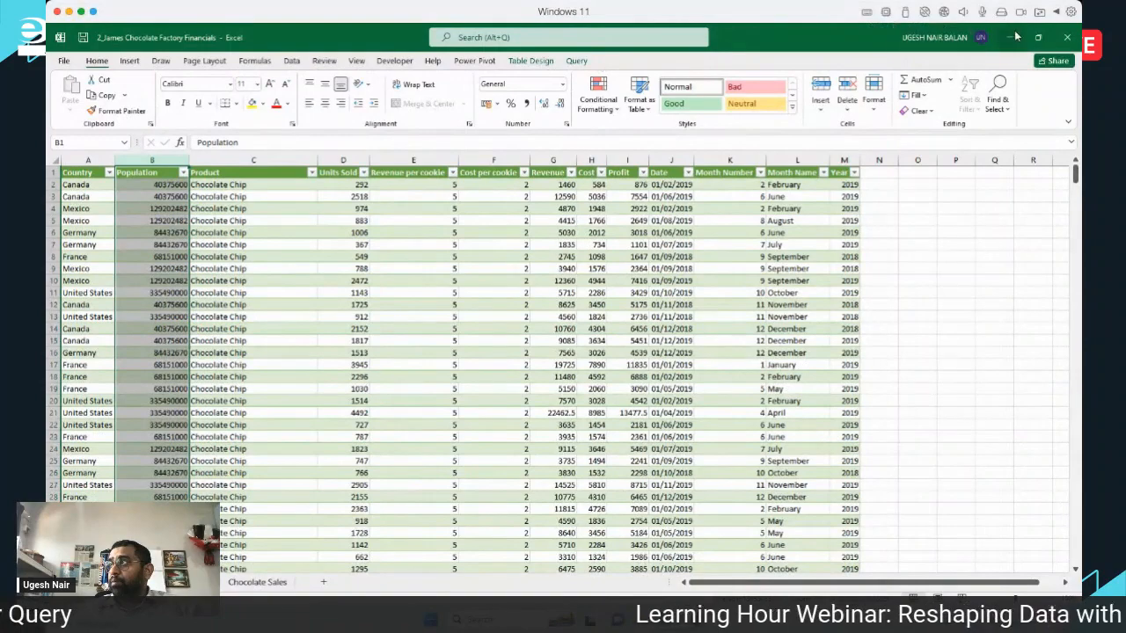
click(1016, 37)
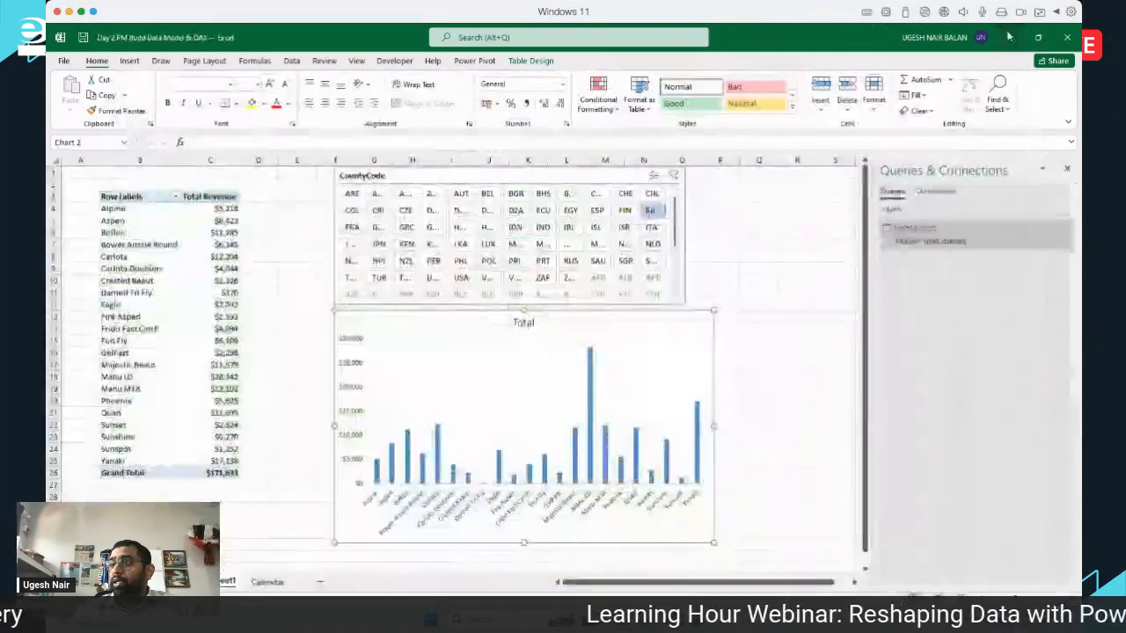
Go to the Country table's sheet, review the Total Revenue measure's definition through Manage Measures, and close it without changes.
scroll(219, 480, left, 5)
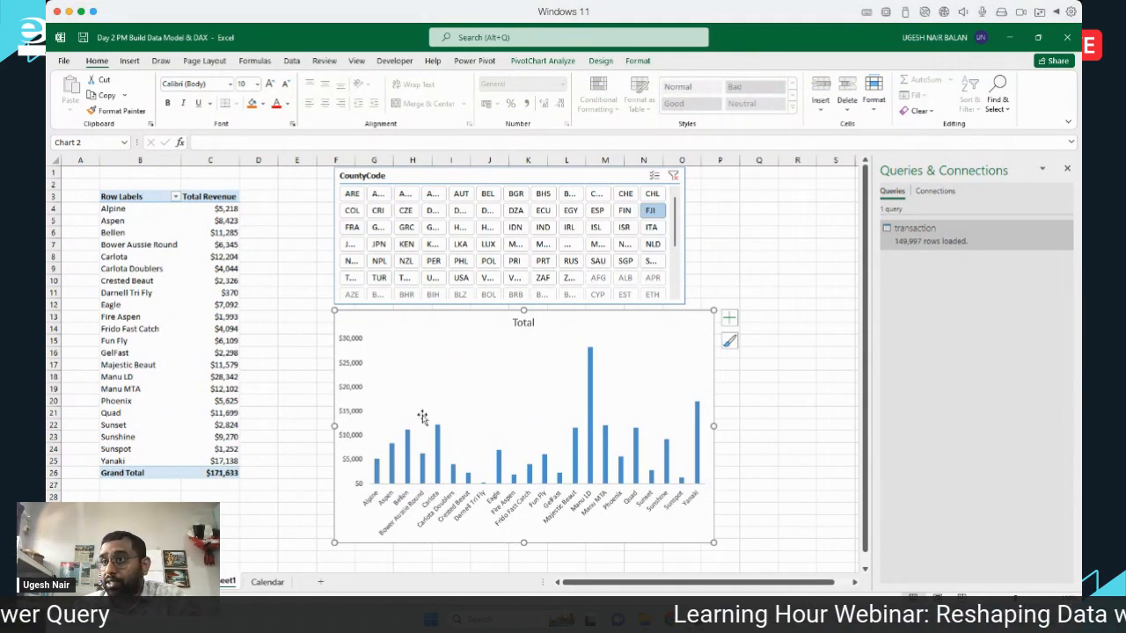
click(180, 582)
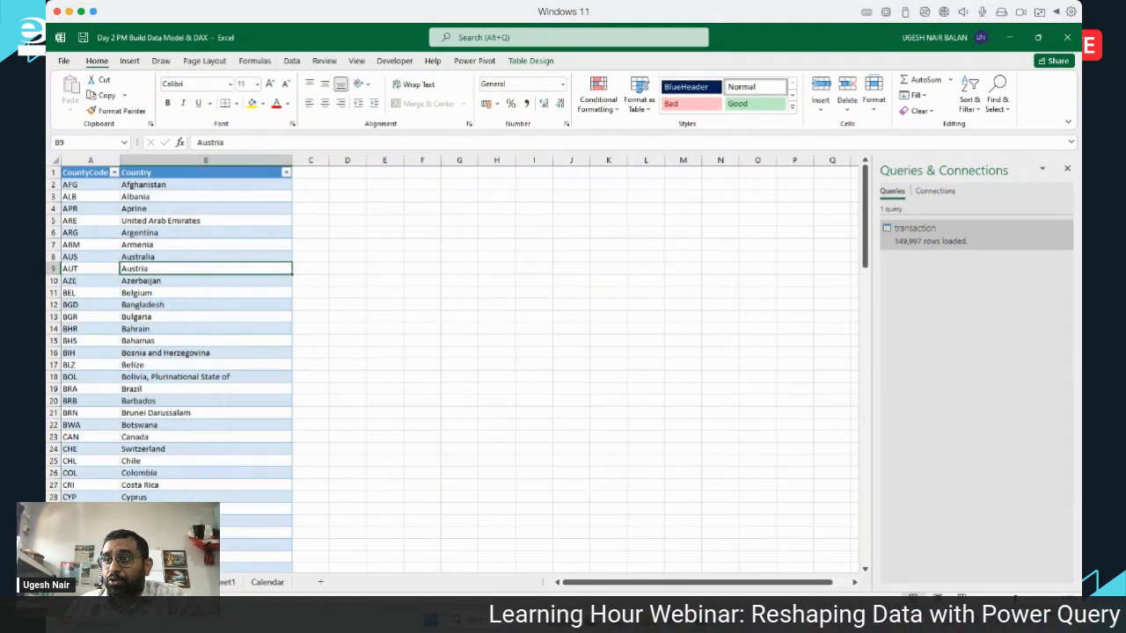
click(474, 61)
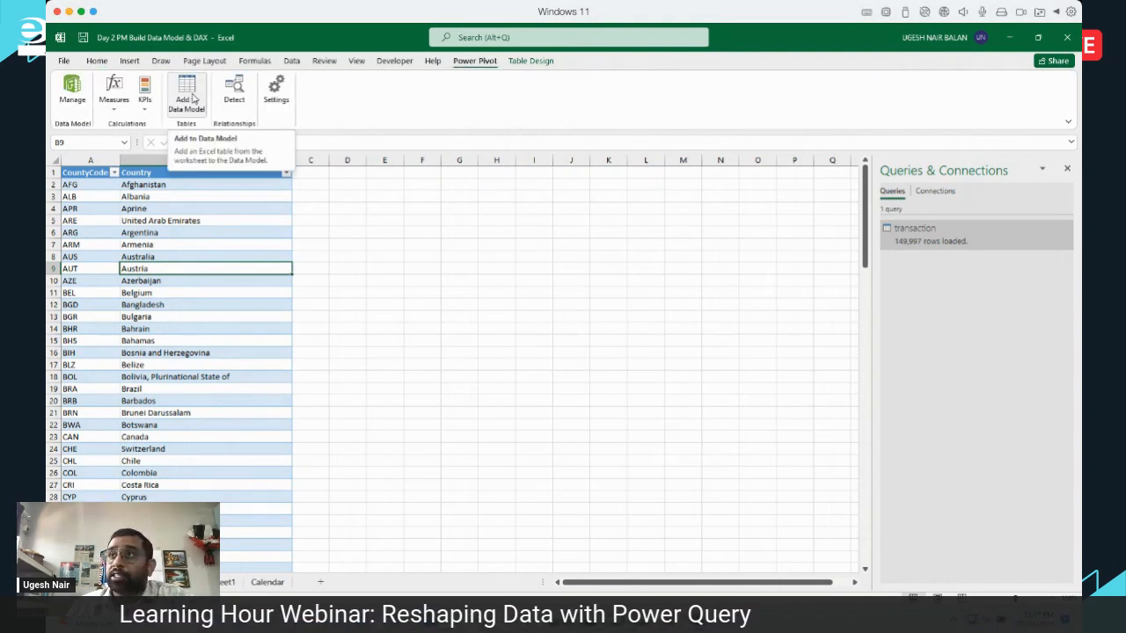
click(113, 112)
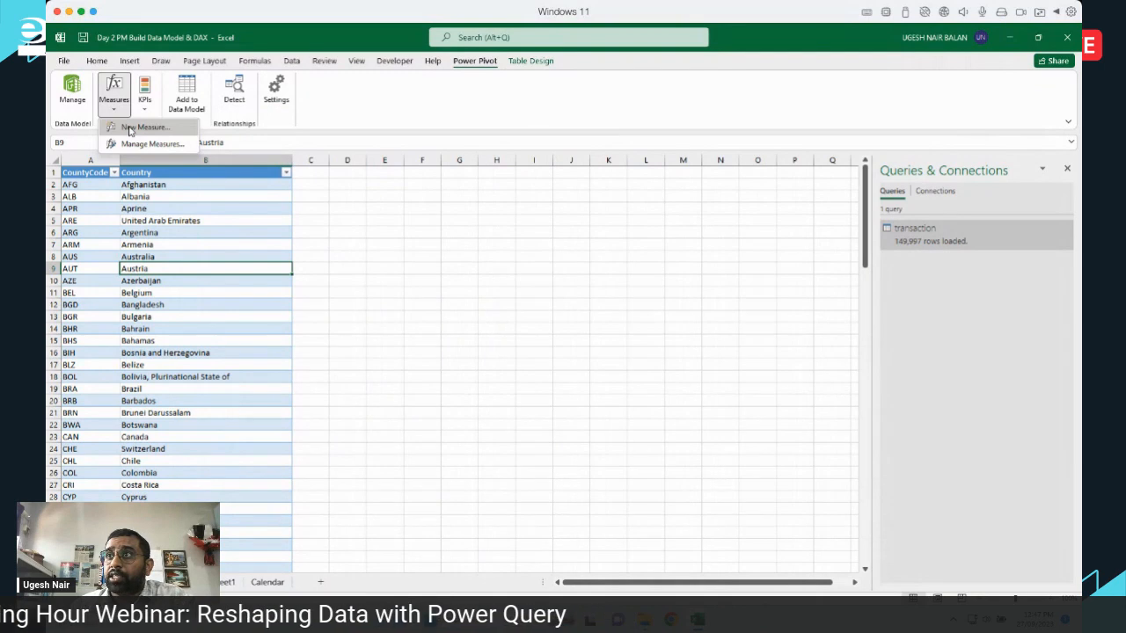
click(123, 143)
click(480, 229)
click(516, 197)
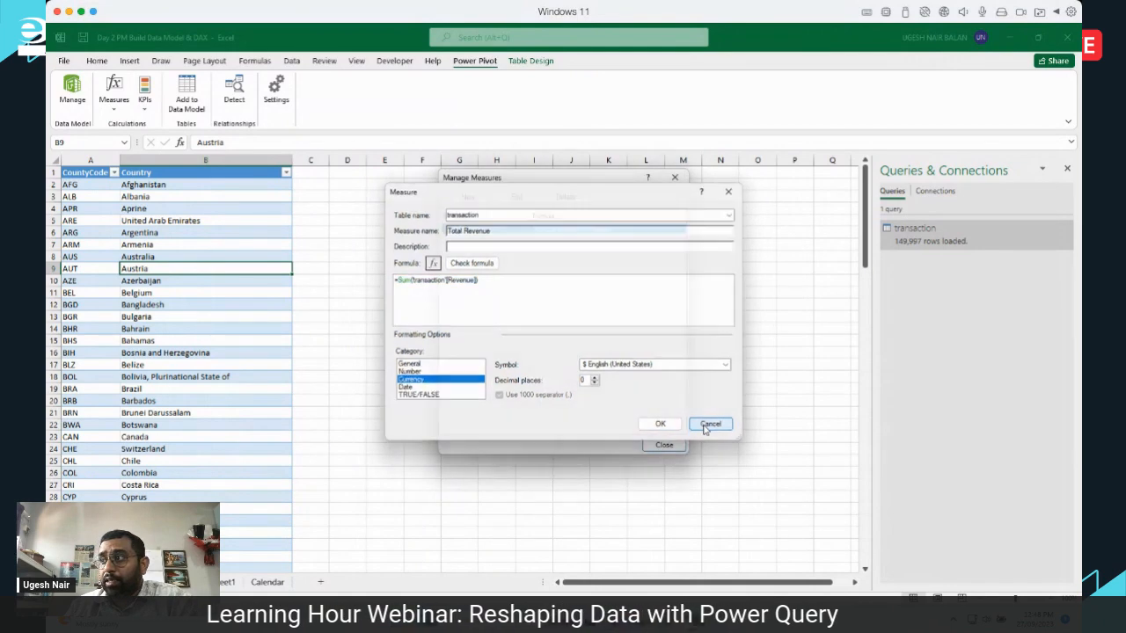
click(710, 424)
click(664, 445)
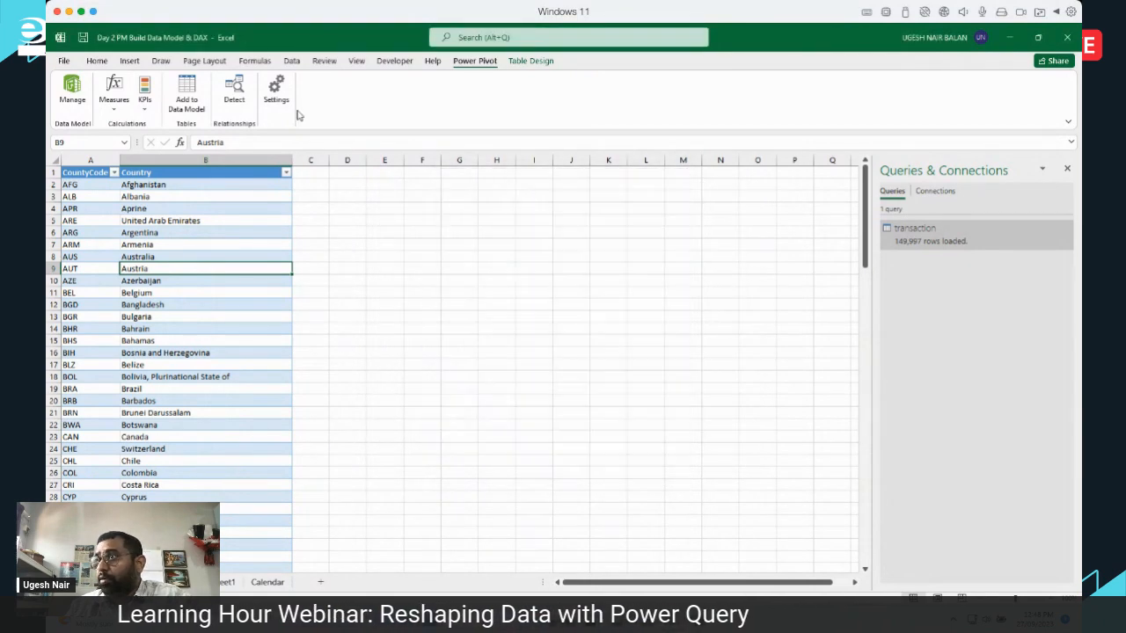
Return to the PivotTable report sheet, clear the CountyCode slicer's filter and select the PivotChart.
click(268, 582)
click(227, 583)
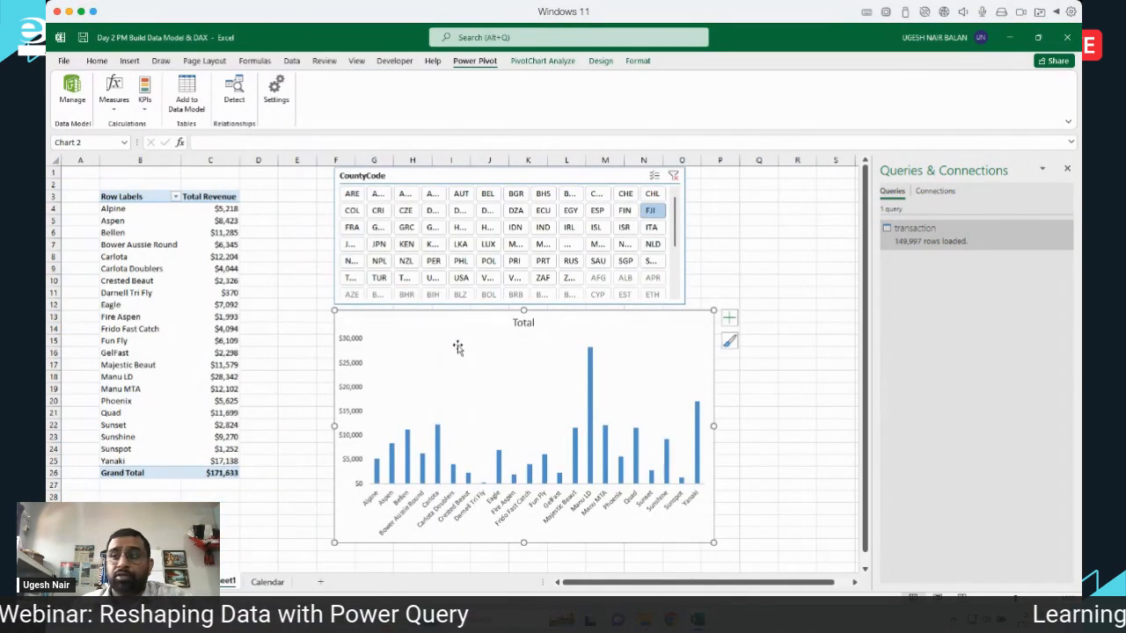
click(403, 176)
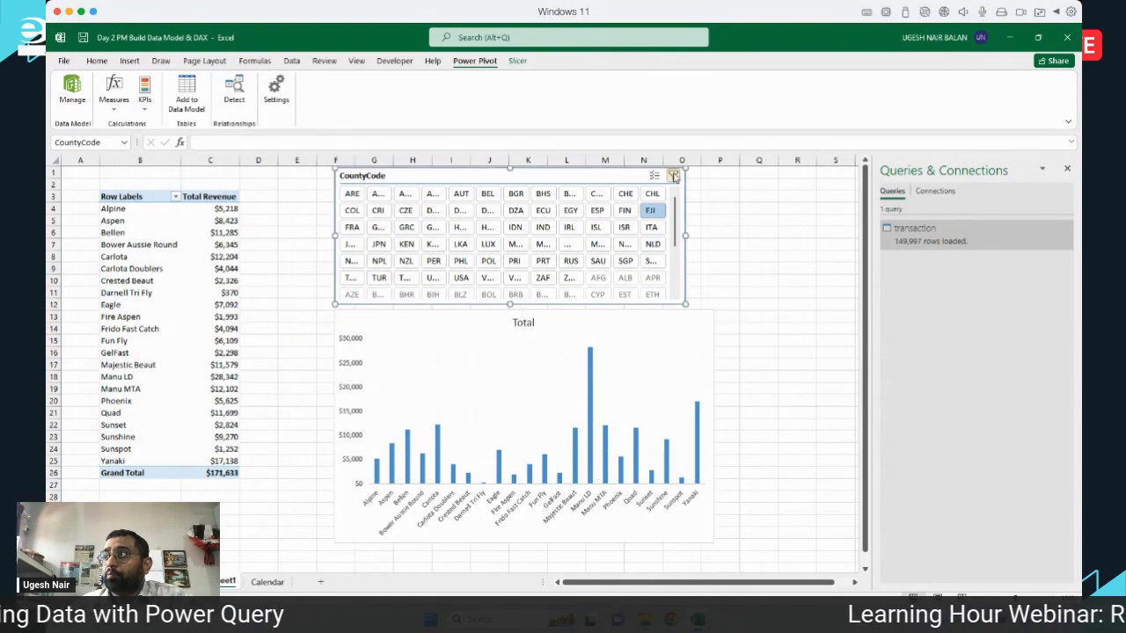
click(673, 176)
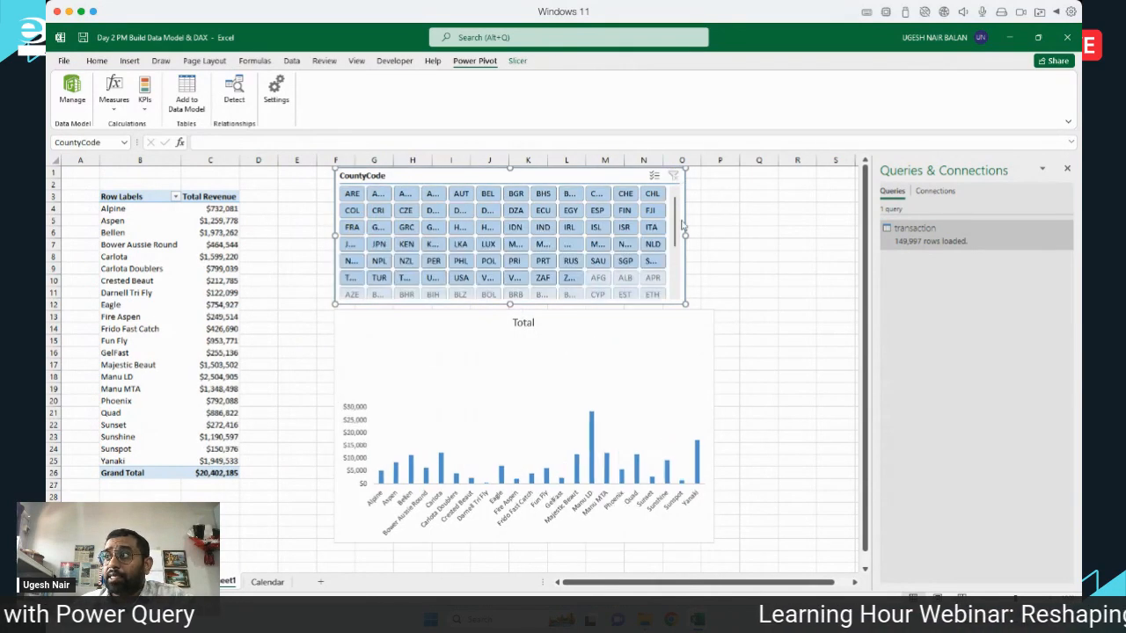
click(695, 326)
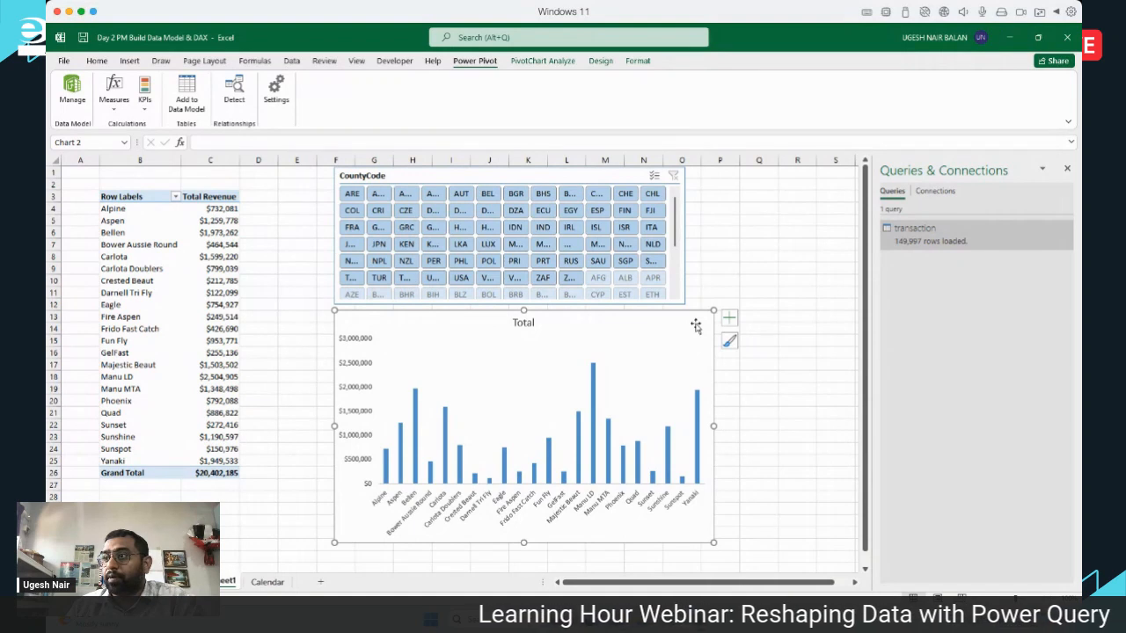